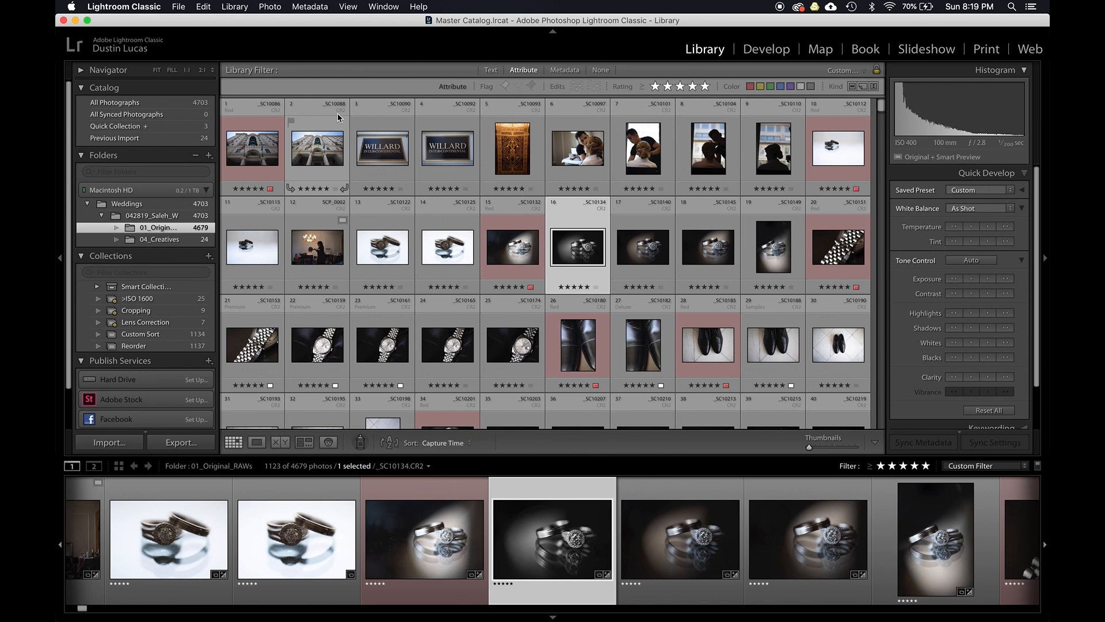
- Open the ring photo large, move to the next one, and view it in Develop with a before/after comparison
double_click(578, 255)
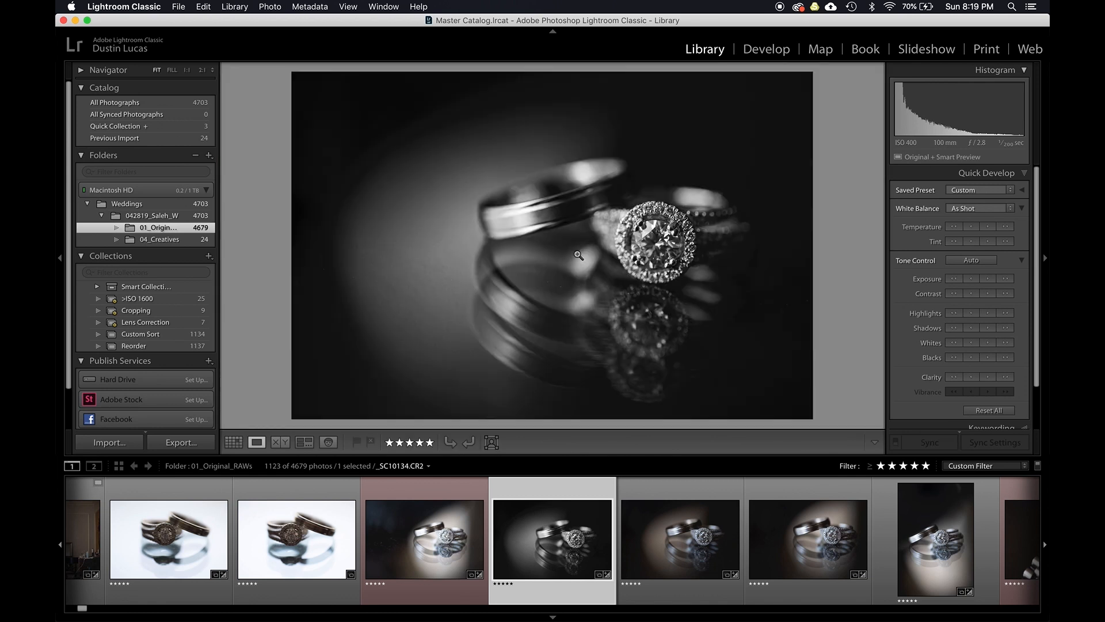
key("Right")
key("d")
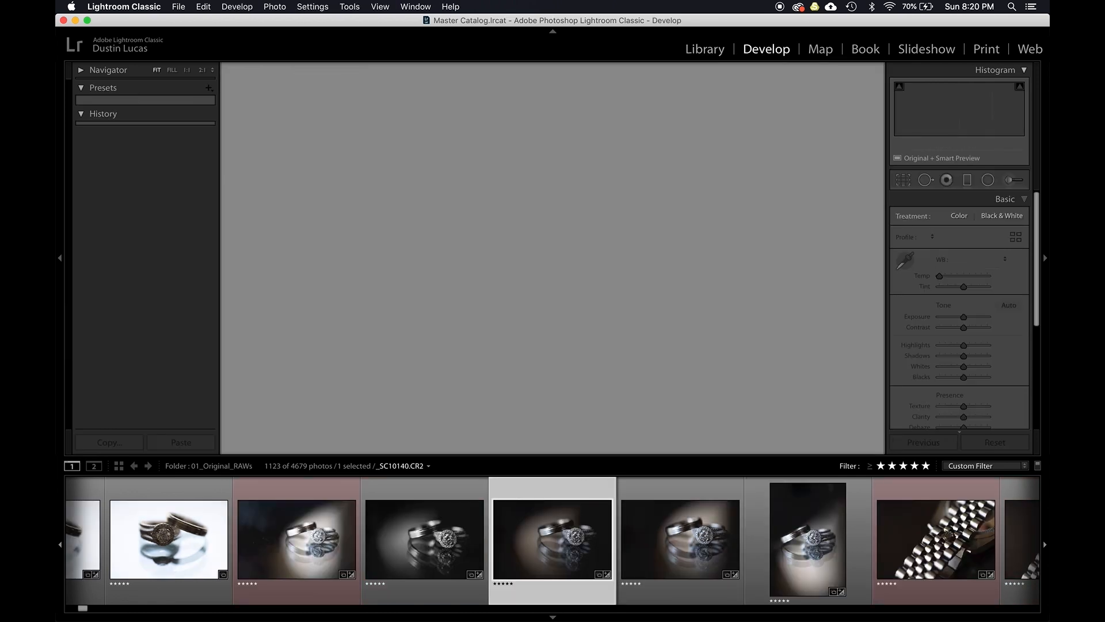
key("y")
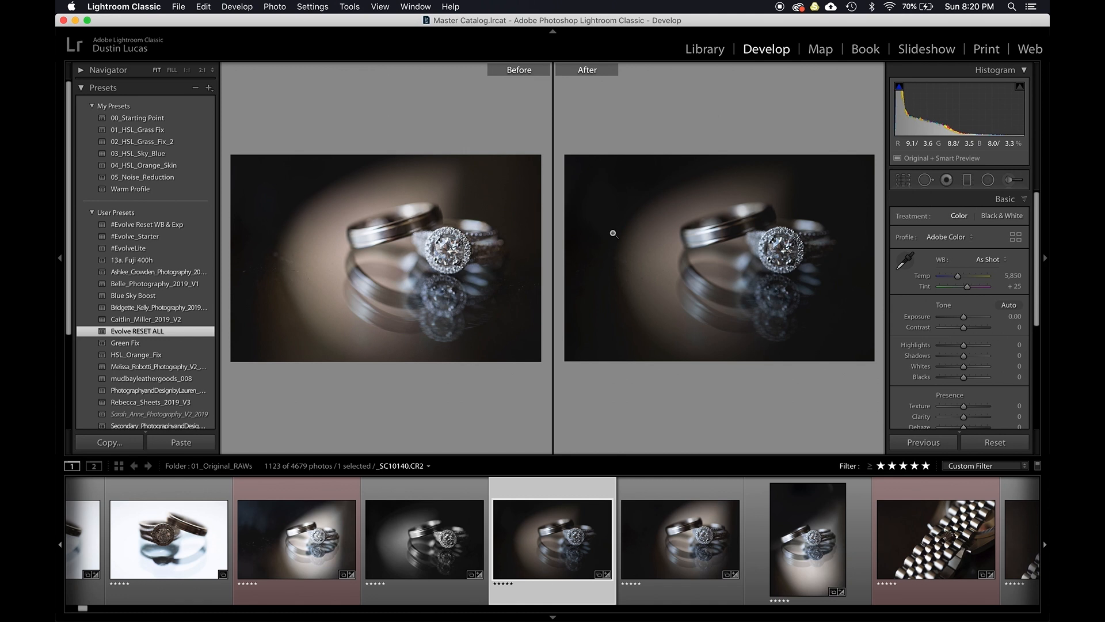
- Step through the next three ring photos, then return to the grid and select a ring photo
key("Right")
key("Right")
key("Right")
key("g")
left_click(614, 235)
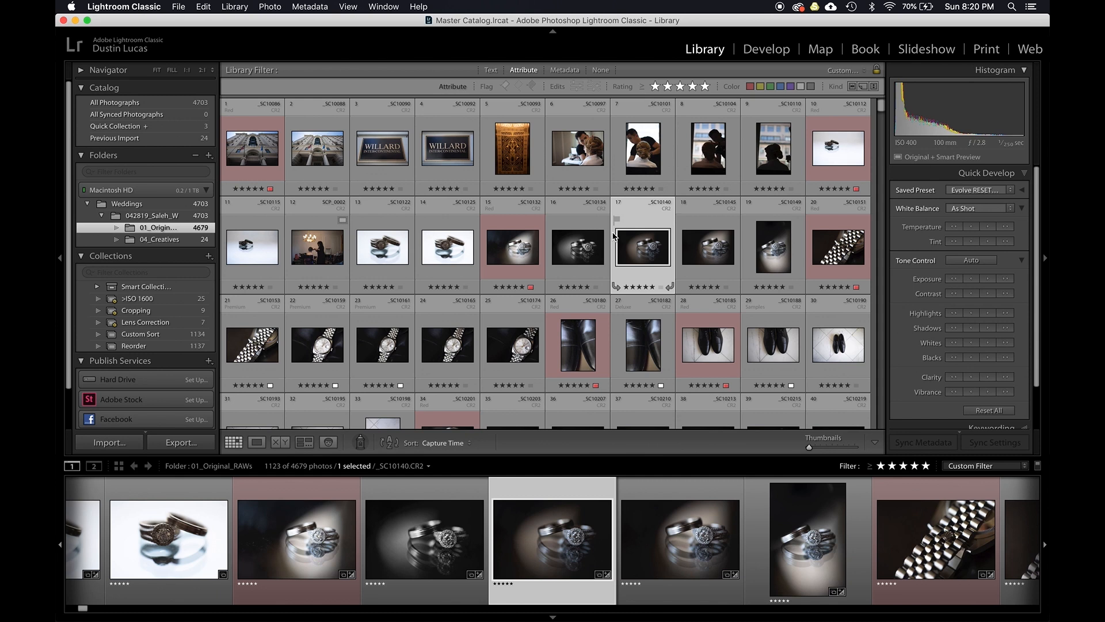
- Set the metadata filter's column to Camera Serial Number and show only the first camera's photos
left_click(565, 69)
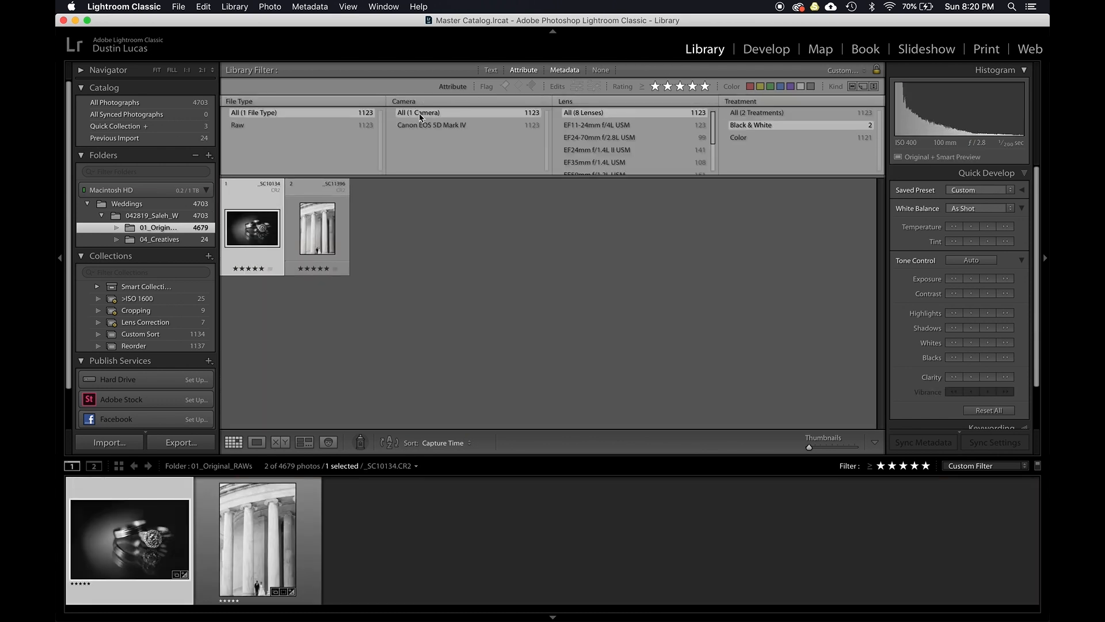
left_click(406, 103)
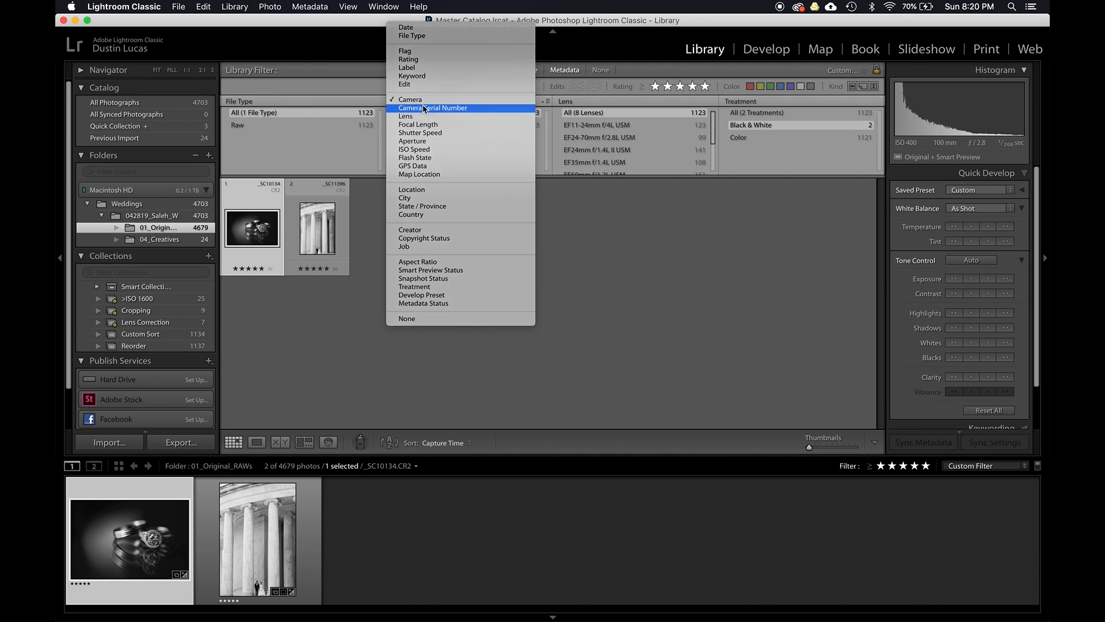
left_click(408, 112)
left_click(755, 112)
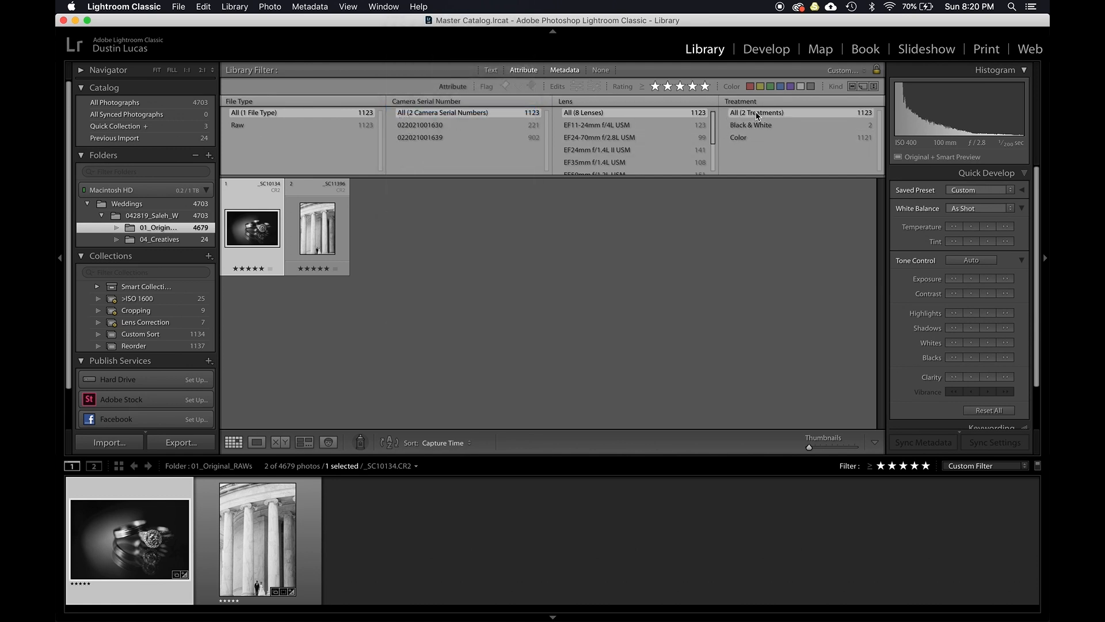
left_click(429, 126)
left_click(432, 113)
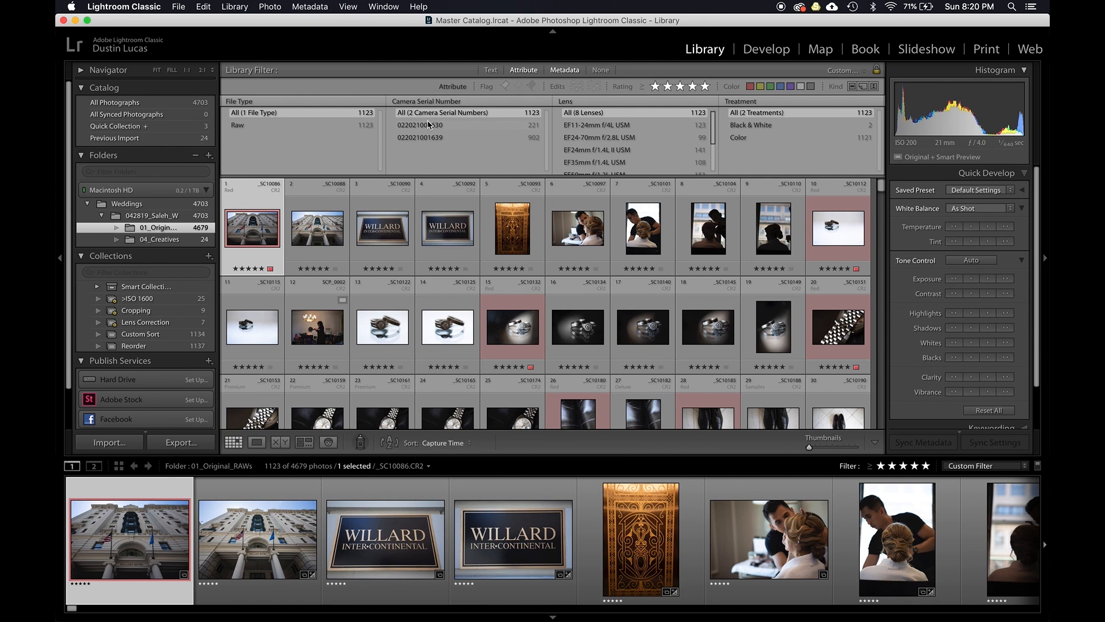
left_click(429, 125)
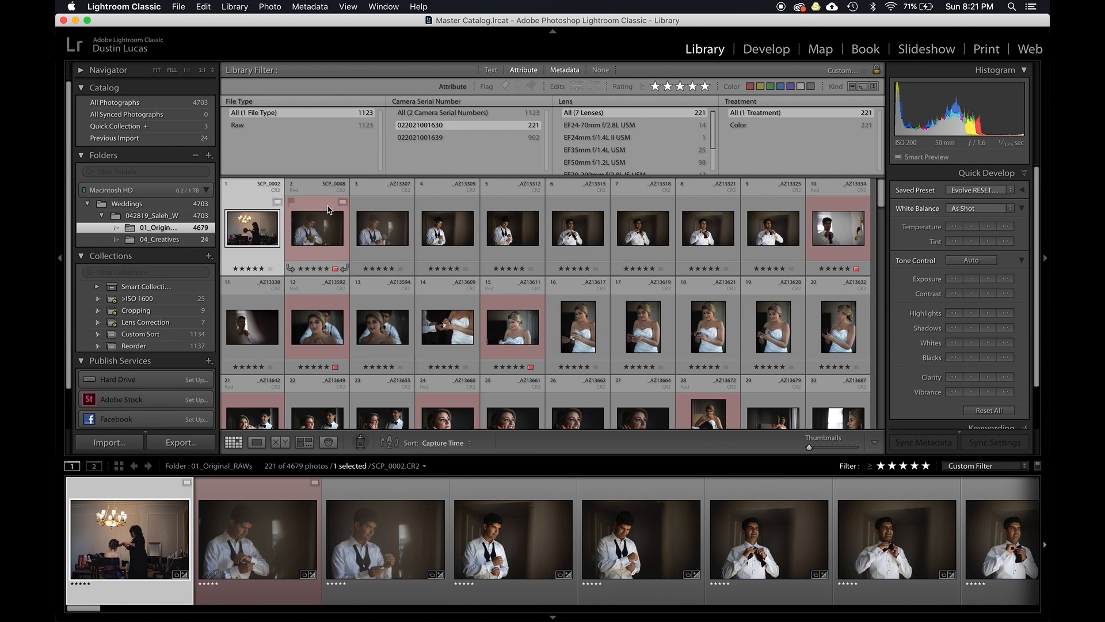
- Open the fourth groom photo in Develop and toggle its before/after comparison on and off
left_click(456, 218)
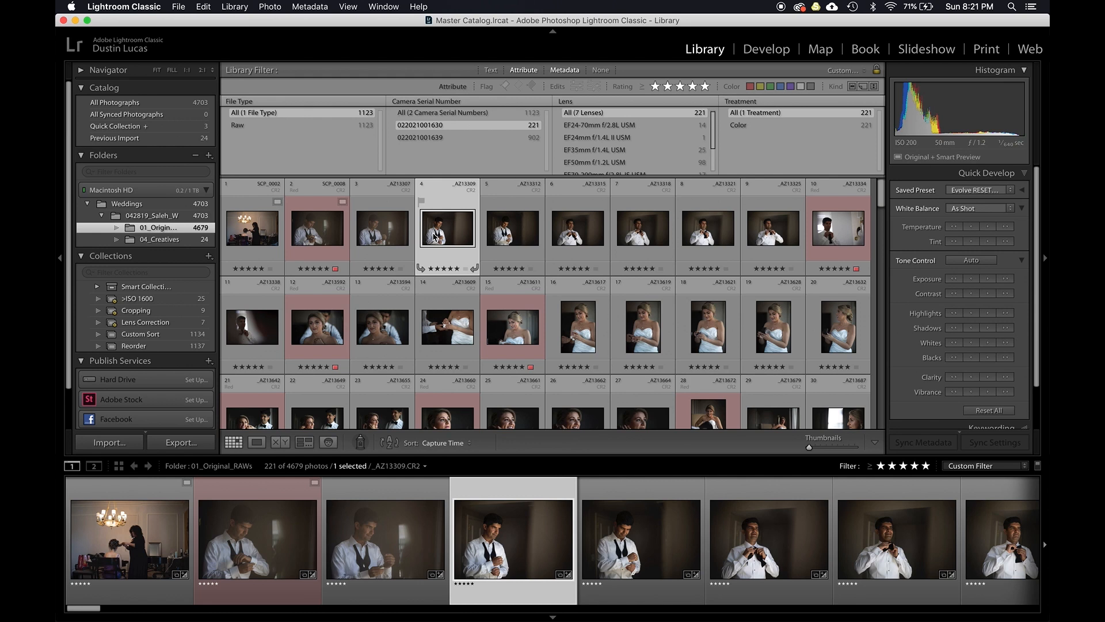
key("d")
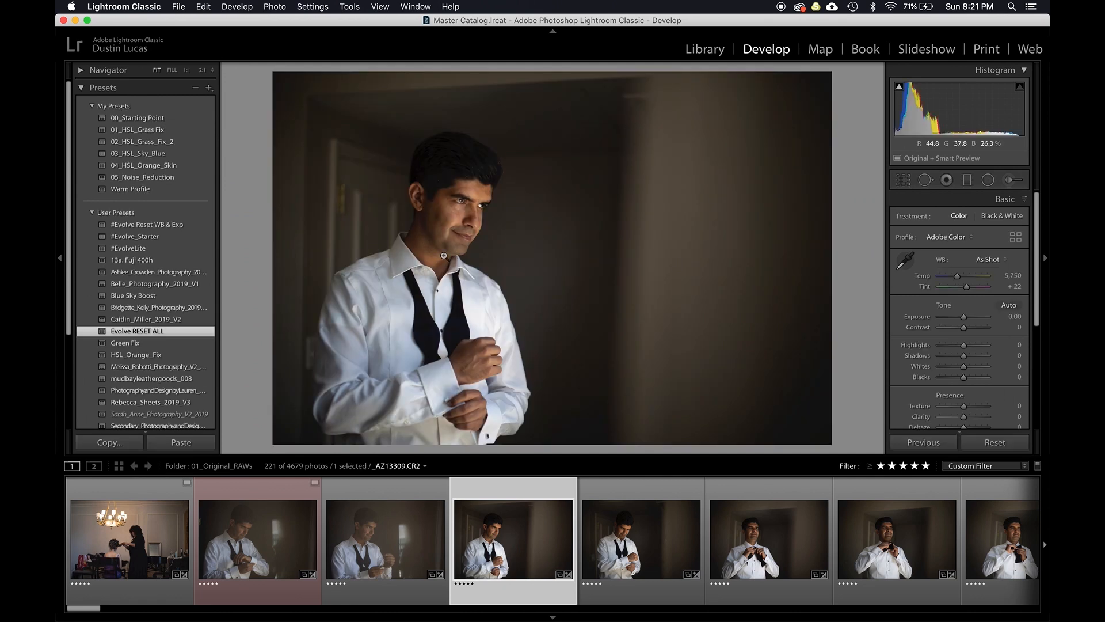
key("y")
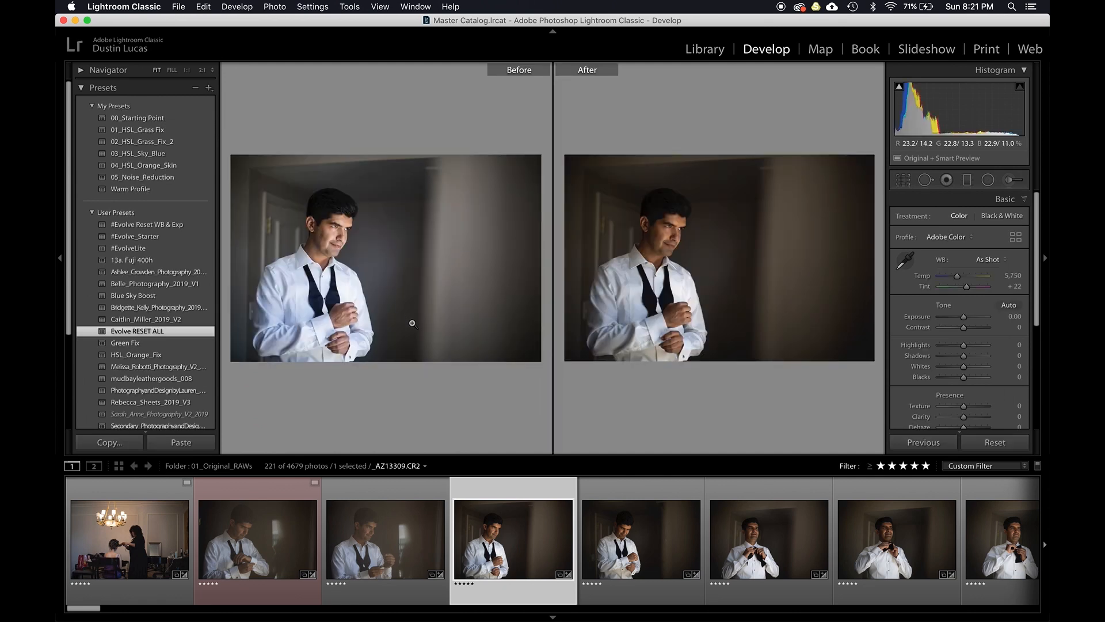
key("y")
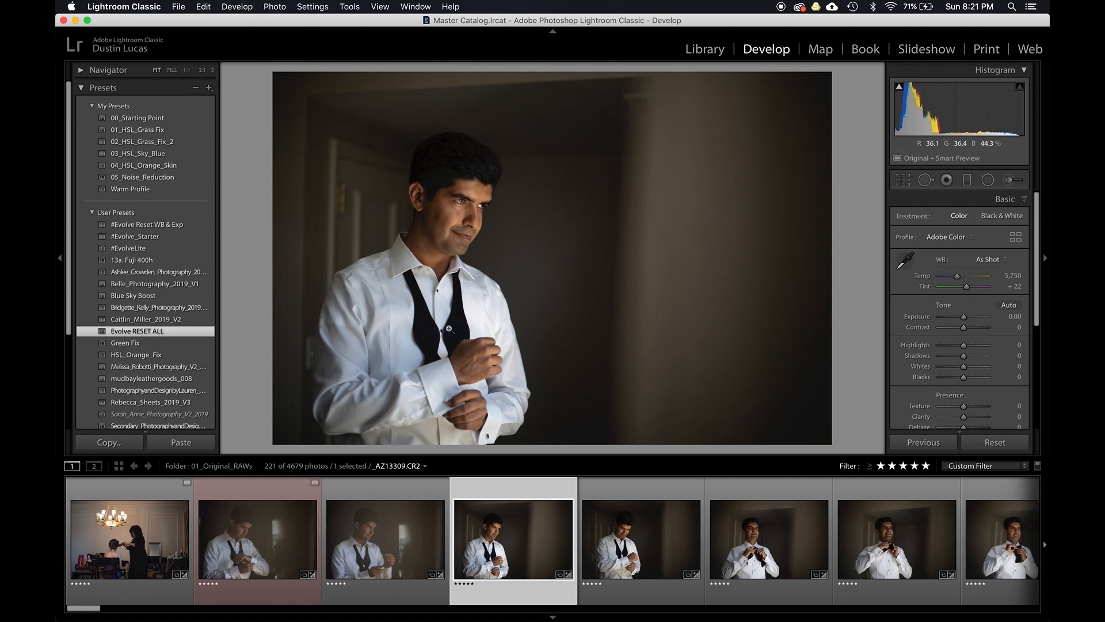
key("y")
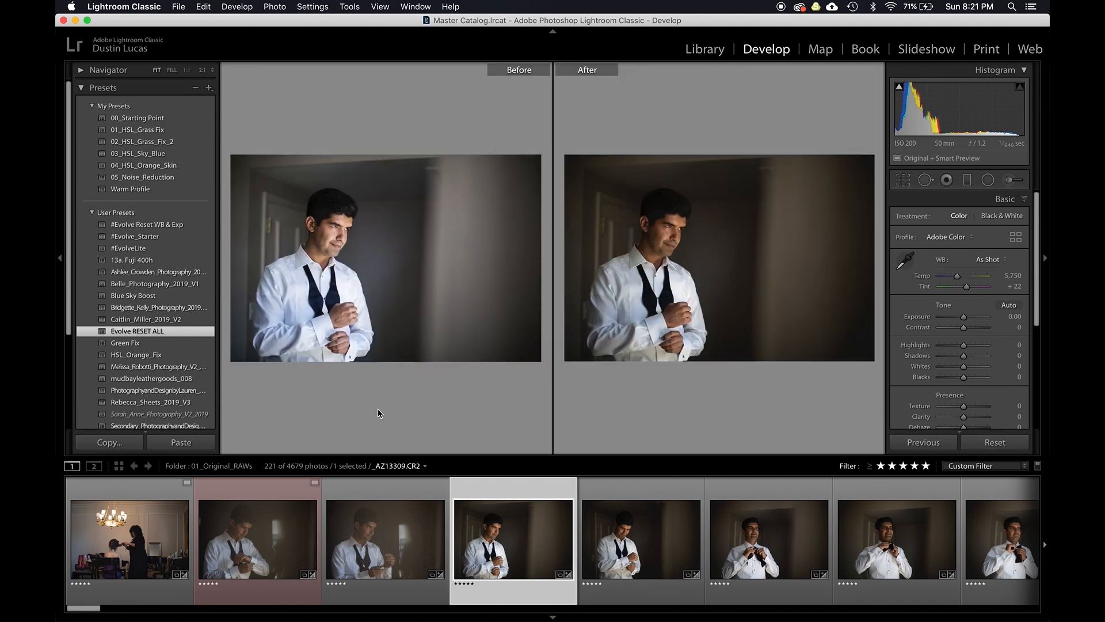
- Switch to the Reference view and set the groom photo from the filmstrip as the reference photo
key("t")
left_click(258, 442)
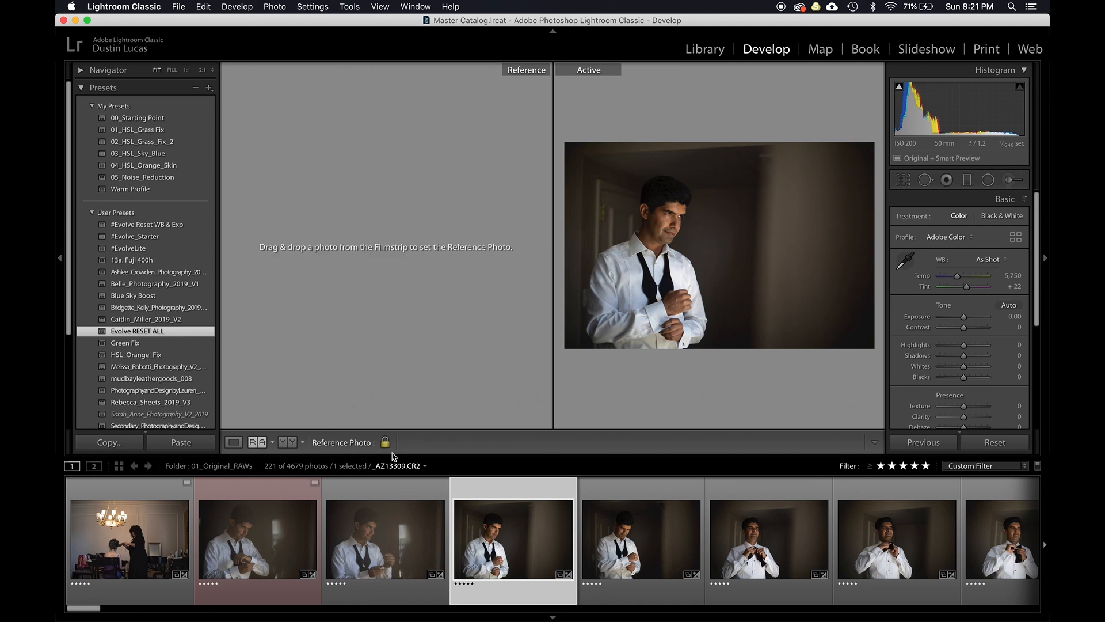
left_click_drag(535, 542, 396, 296)
- Step through the following groom photos, comparing each against the reference photo
key("Right")
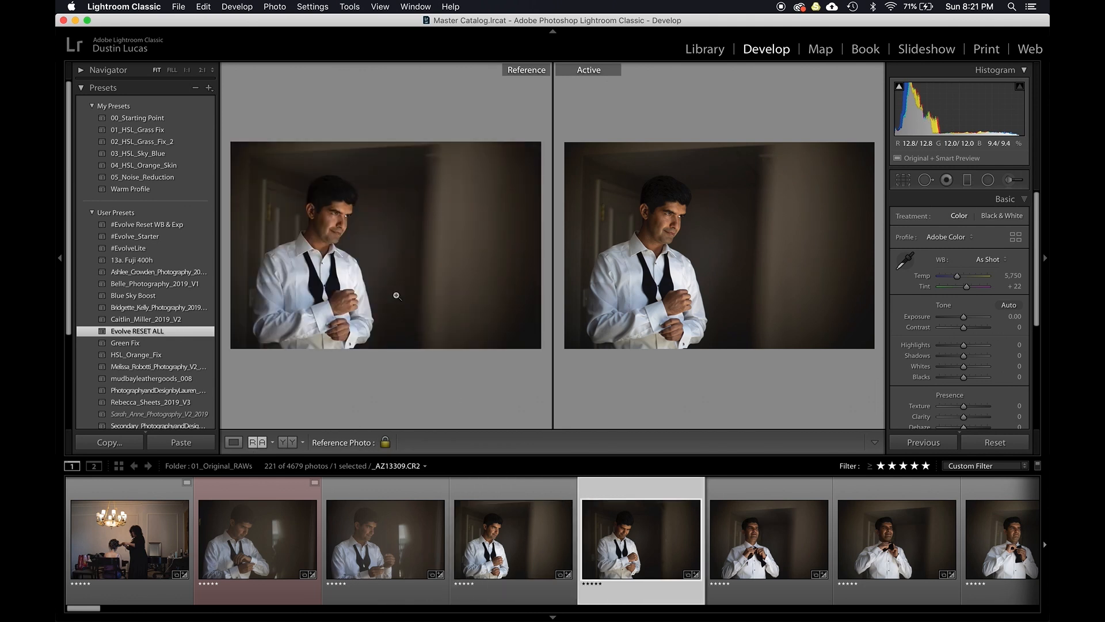
key("Right")
key("Right")
key("Right")
key("Right")
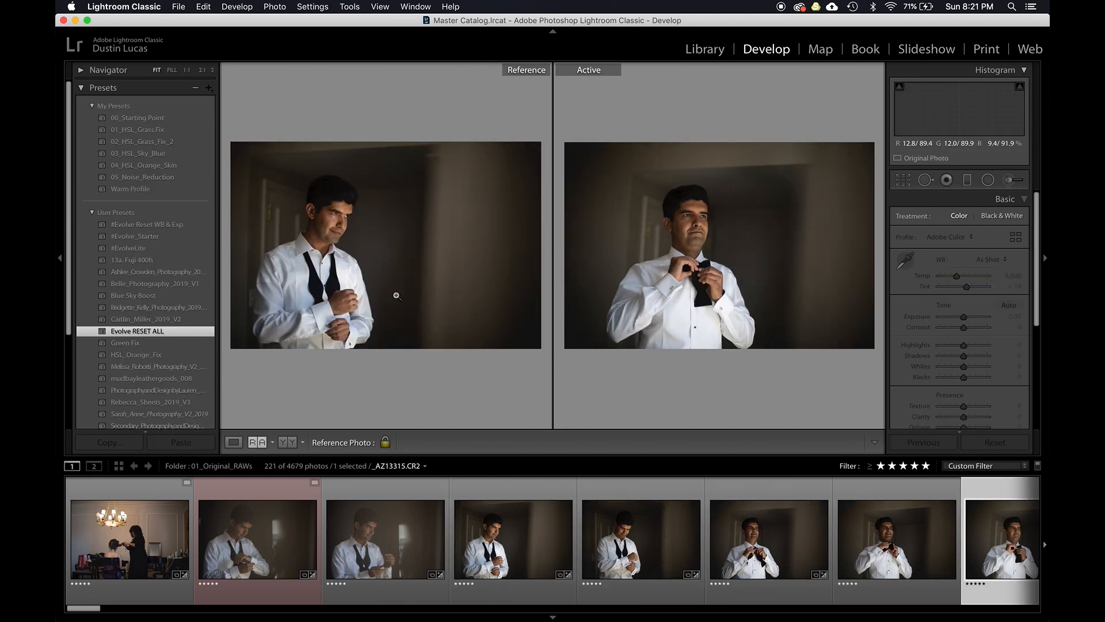
key("Right")
key("Right")
key("Right")
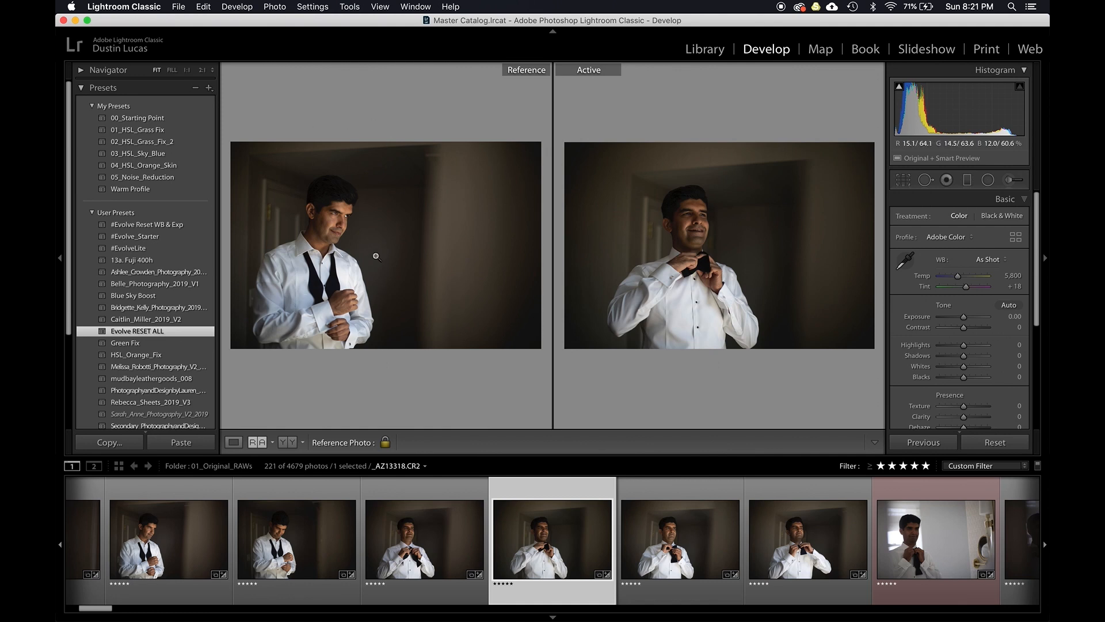
- Return to the grid, open the bride photo in Develop, and show its before/after comparison
key("g")
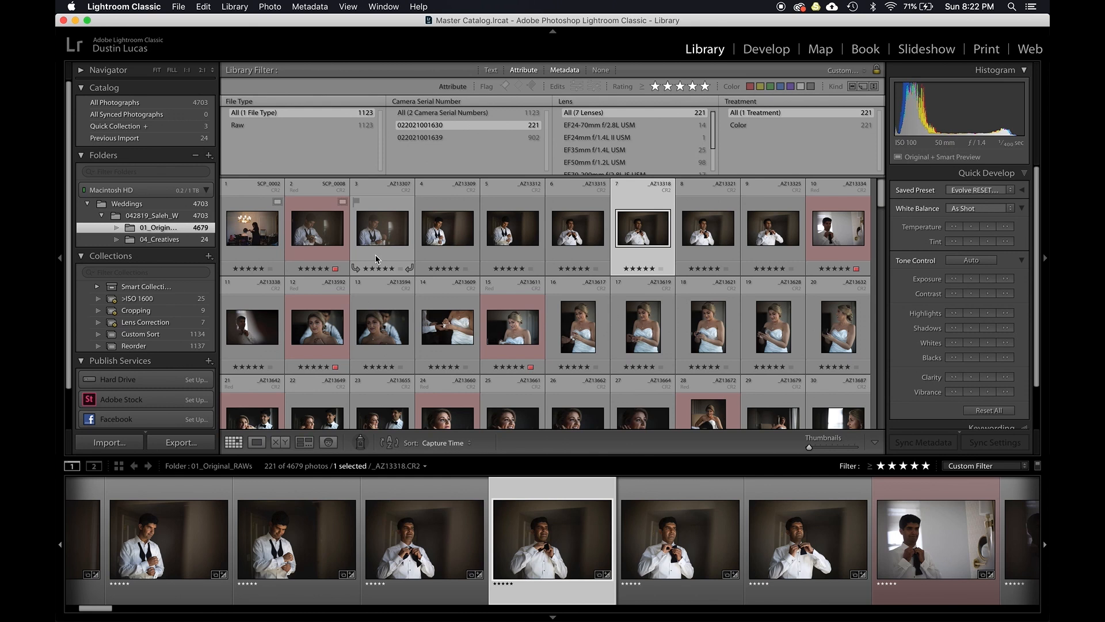
double_click(522, 334)
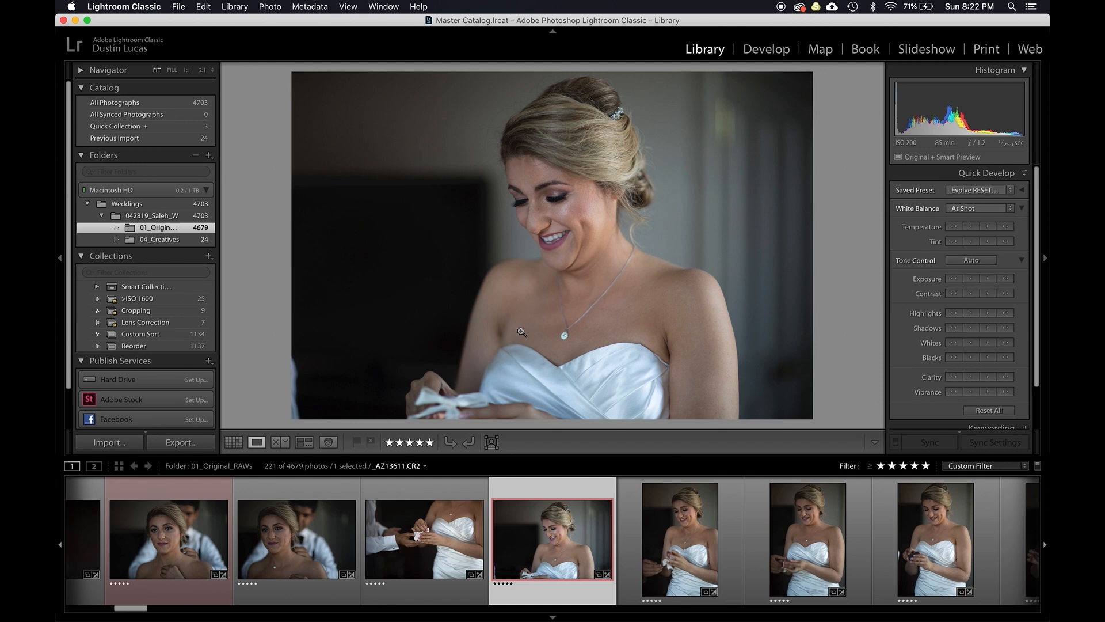
key("d")
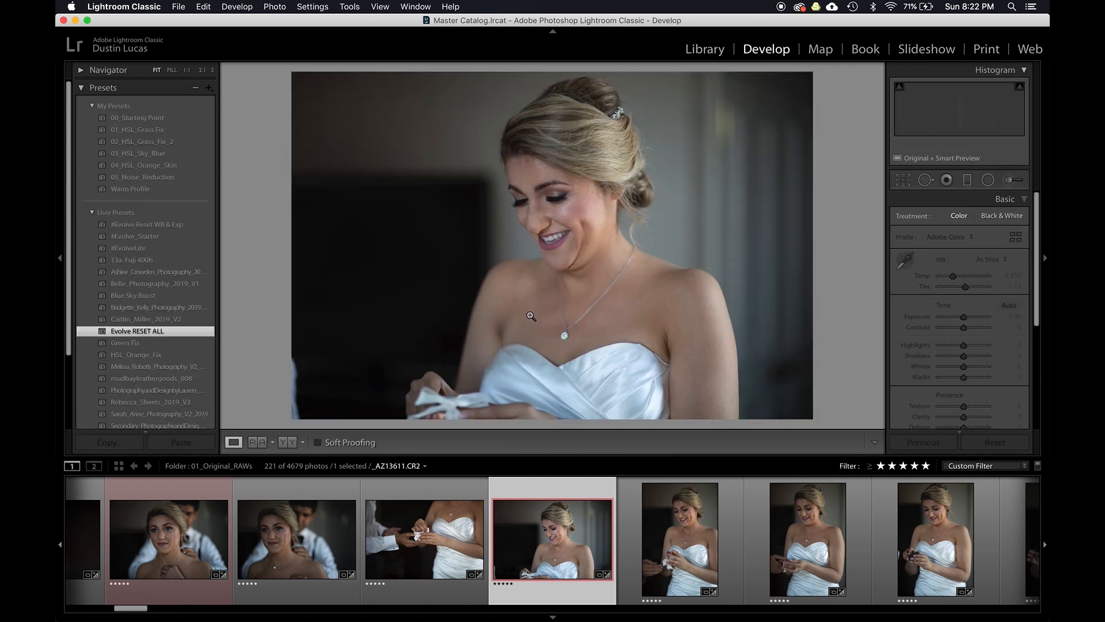
key("y")
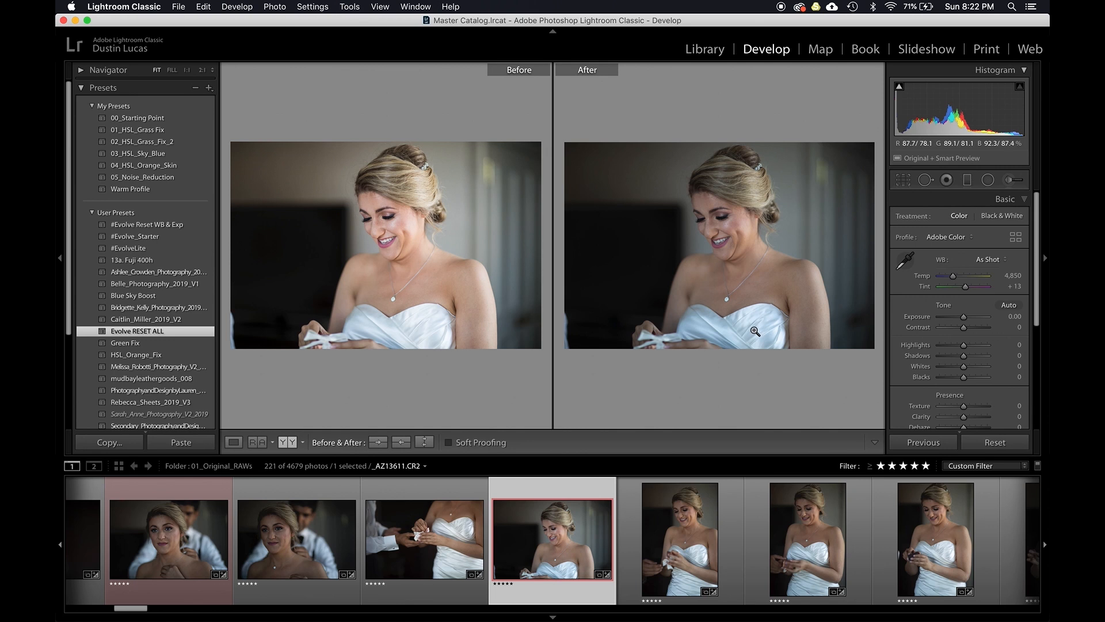
- Compare the bride photo's before and after views, briefly opening the HSL saturation targeting and the Basic panel
key("alt")
key("super+alt+shift+s")
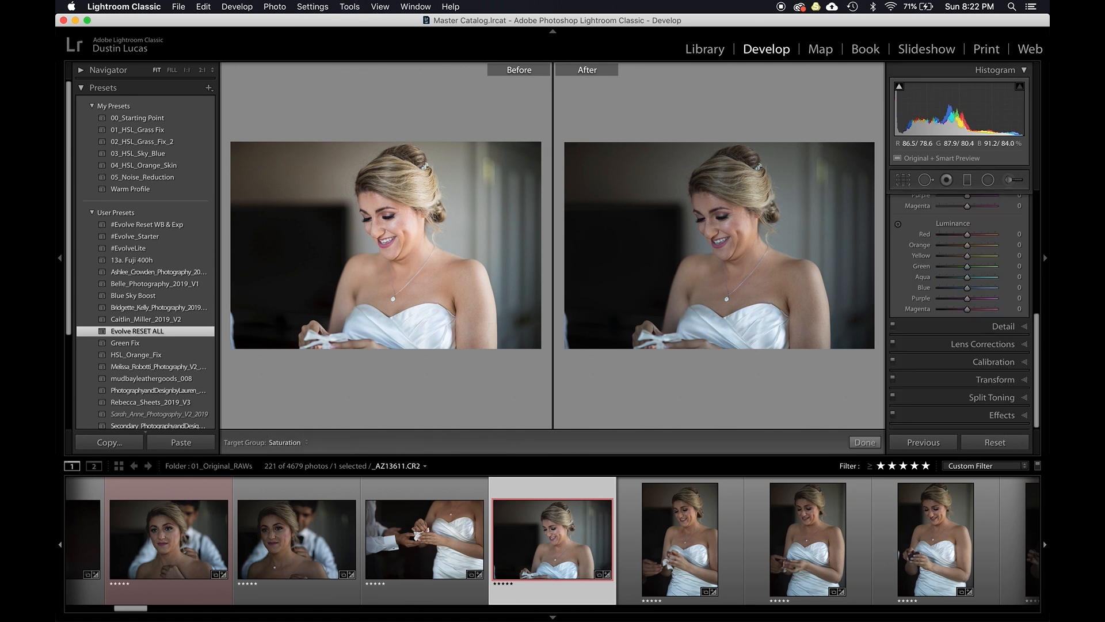
key("Up")
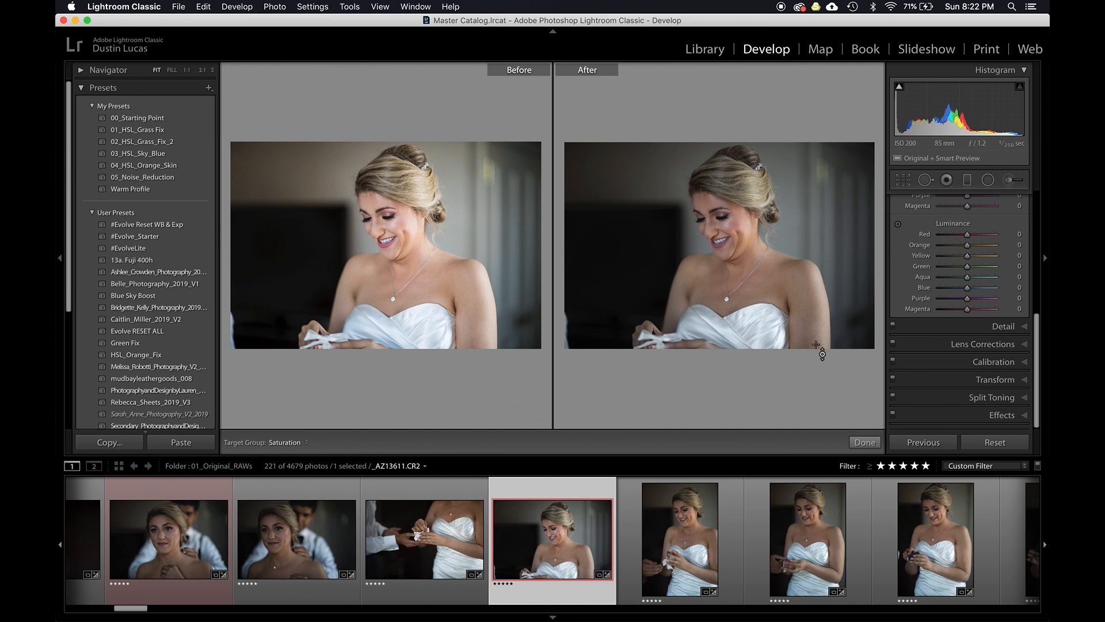
key("y")
key("backslash")
key("backslash")
key("backslash")
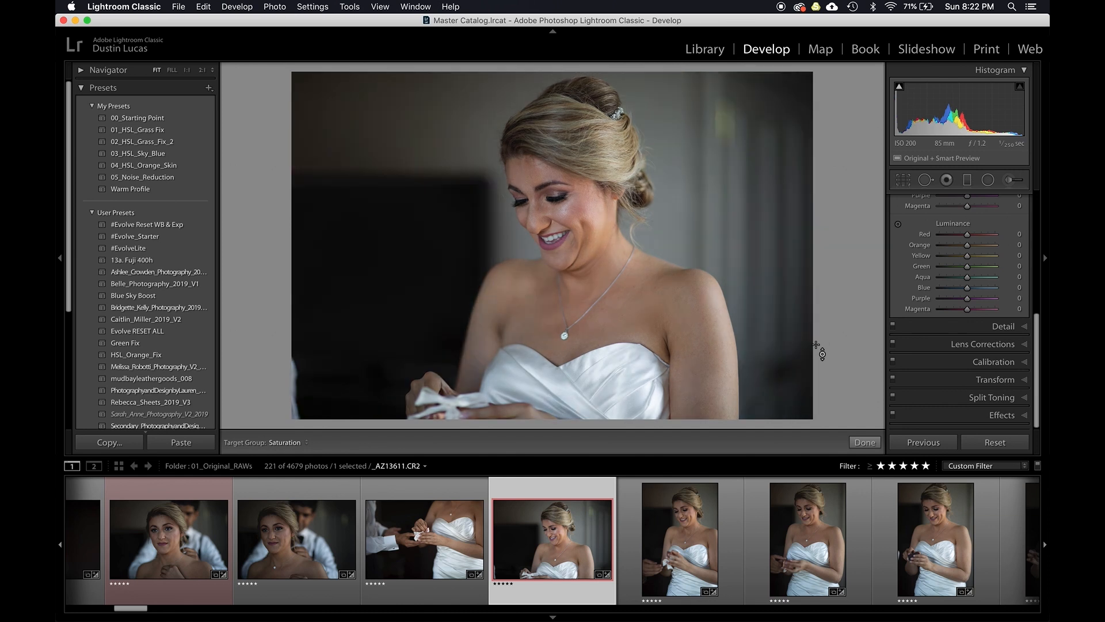
key("backslash")
scroll(978, 259, "up", 10)
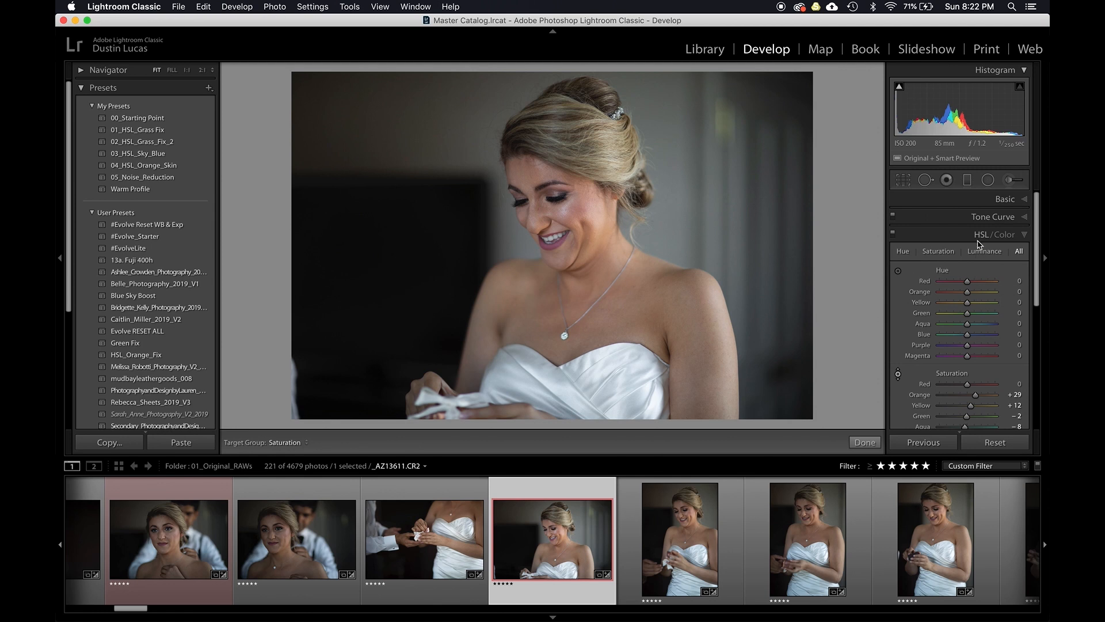
left_click(1005, 198)
key("backslash")
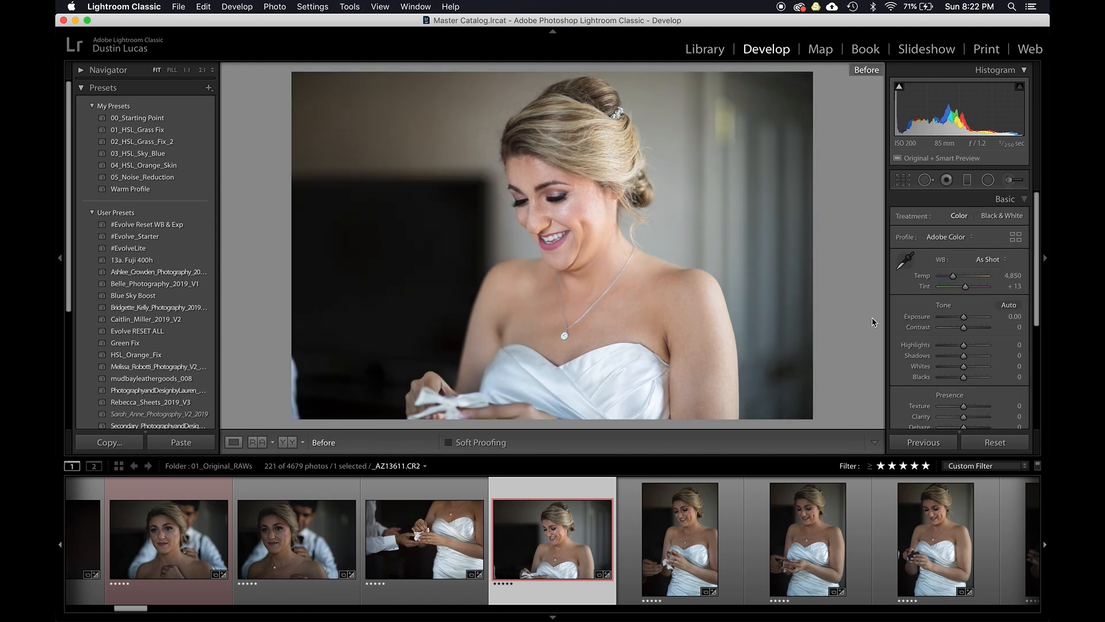
key("backslash")
key("backslash")
key("backslash")
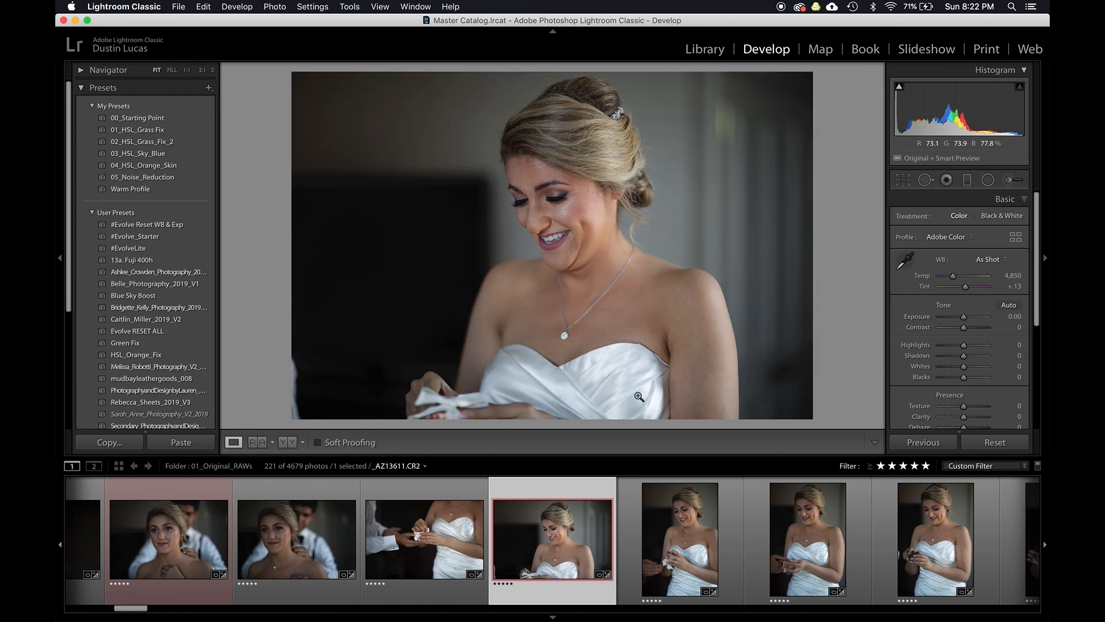
key("backslash")
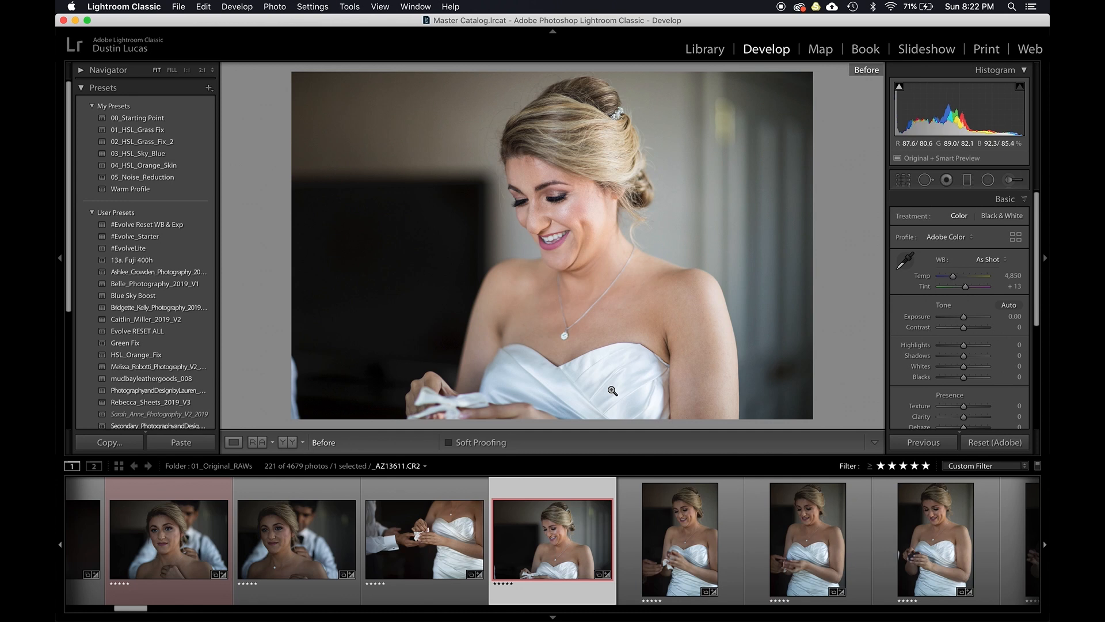
- Lower the saturation of the white dress with the HSL saturation targeted adjustment
key("super+alt+shift+s")
left_click_drag(604, 374, 605, 403)
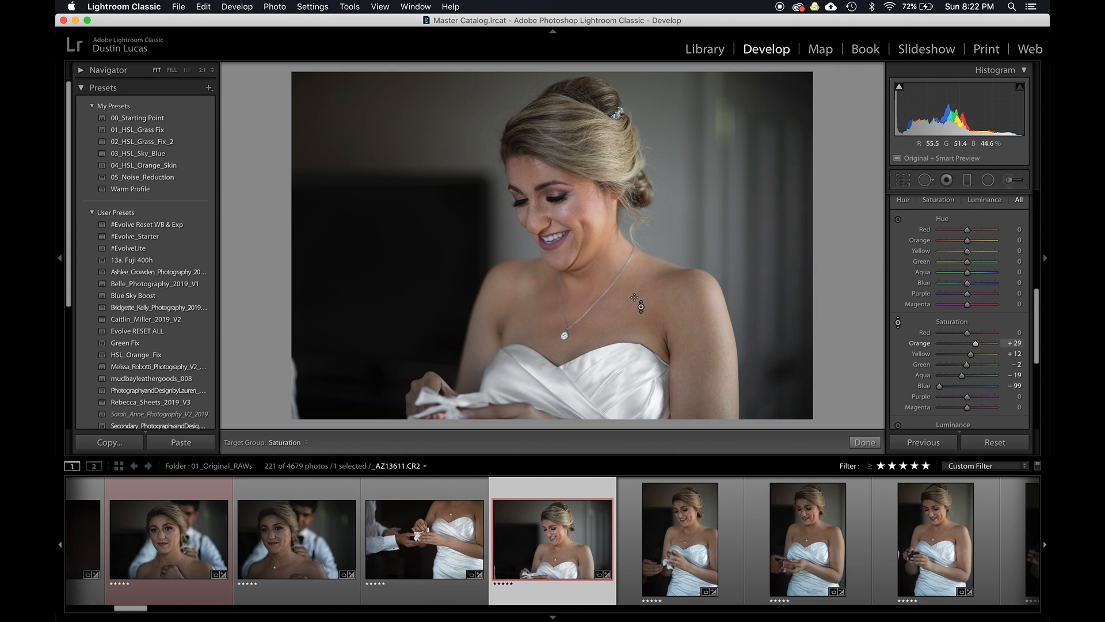
- Lower the luminance of the bride's skin tones with the HSL luminance targeted adjustment
key("alt")
key("super+alt+shift+l")
left_click_drag(610, 294, 634, 316)
- Return to the Library and filter the grid to the second camera's serial number
scroll(898, 326, "down", 2)
left_click(898, 378)
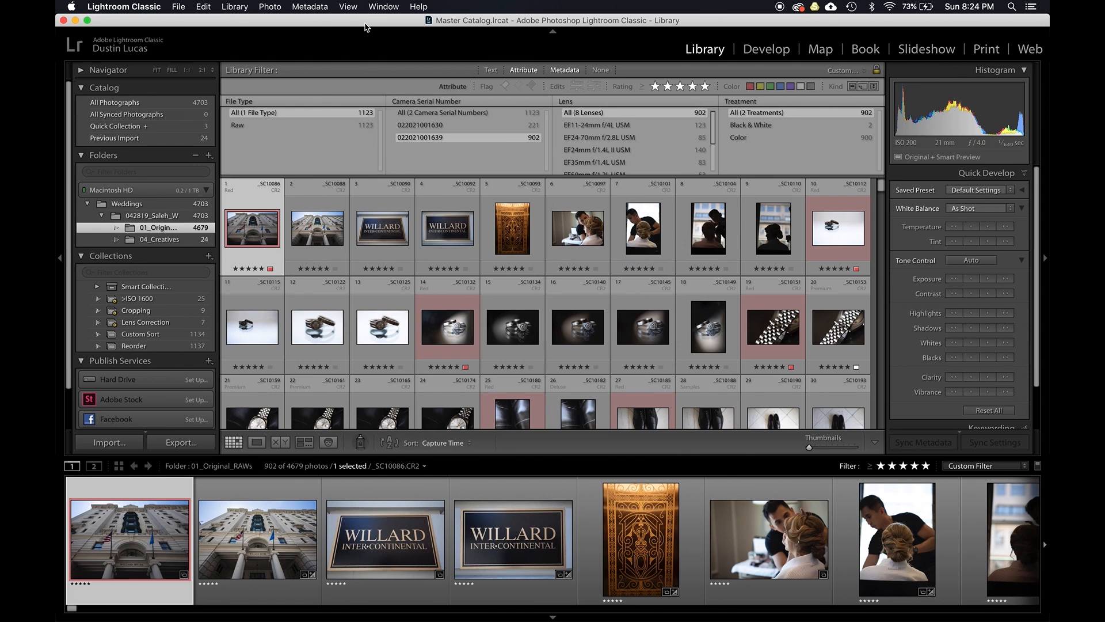
left_click(429, 101)
left_click(433, 103)
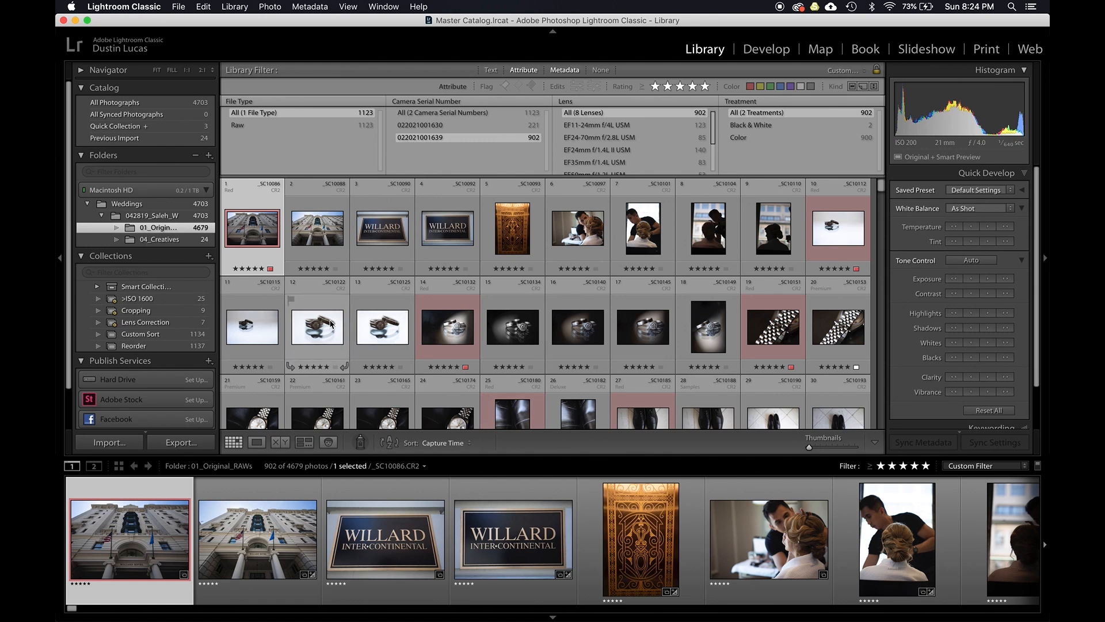
- Select a photo from the second camera's set, step forward three photos, and apply the red label
left_click(317, 230)
left_click(246, 235)
key("Right")
key("Right")
key("Right")
key("Right")
key("Right")
key("6")
- Scroll through the grid of the second camera's photos
scroll(359, 314, "down", 5)
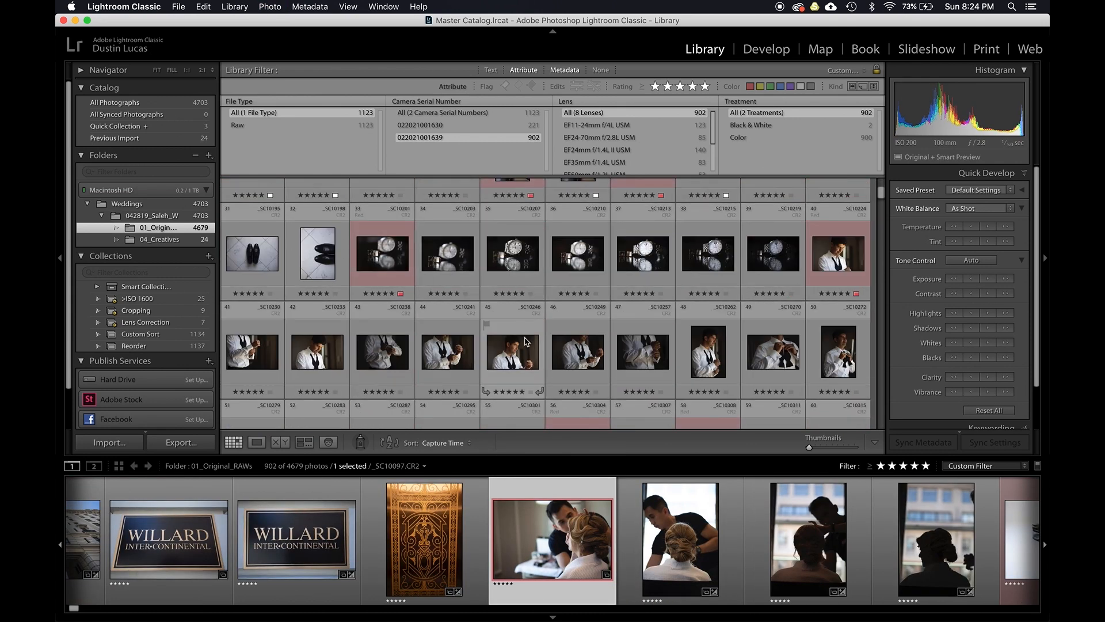
scroll(470, 346, "down", 8)
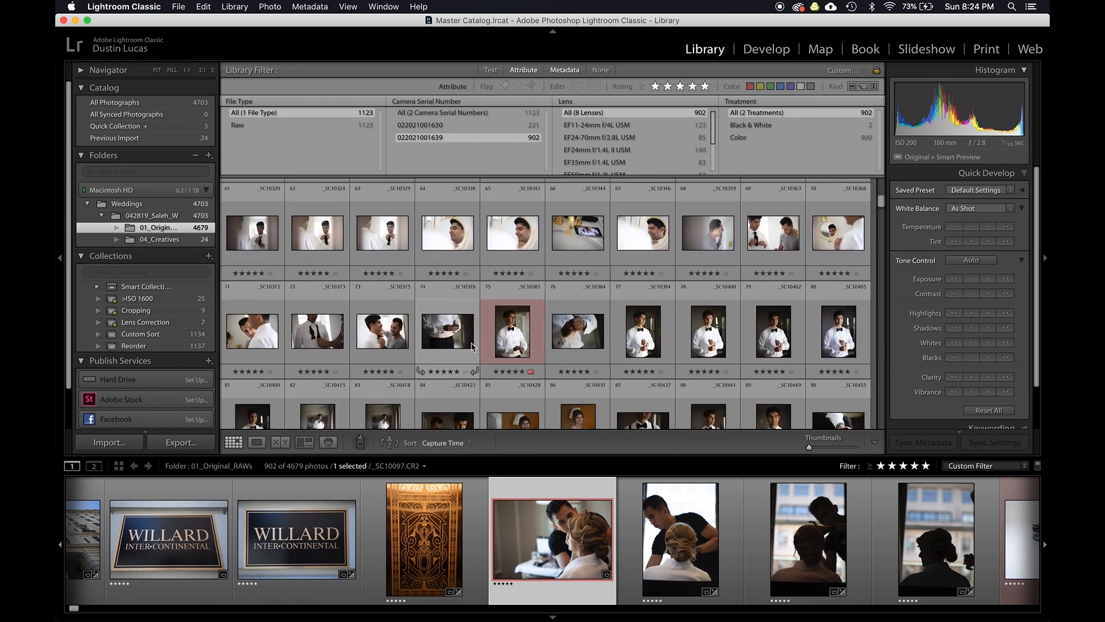
scroll(471, 345, "down", 2)
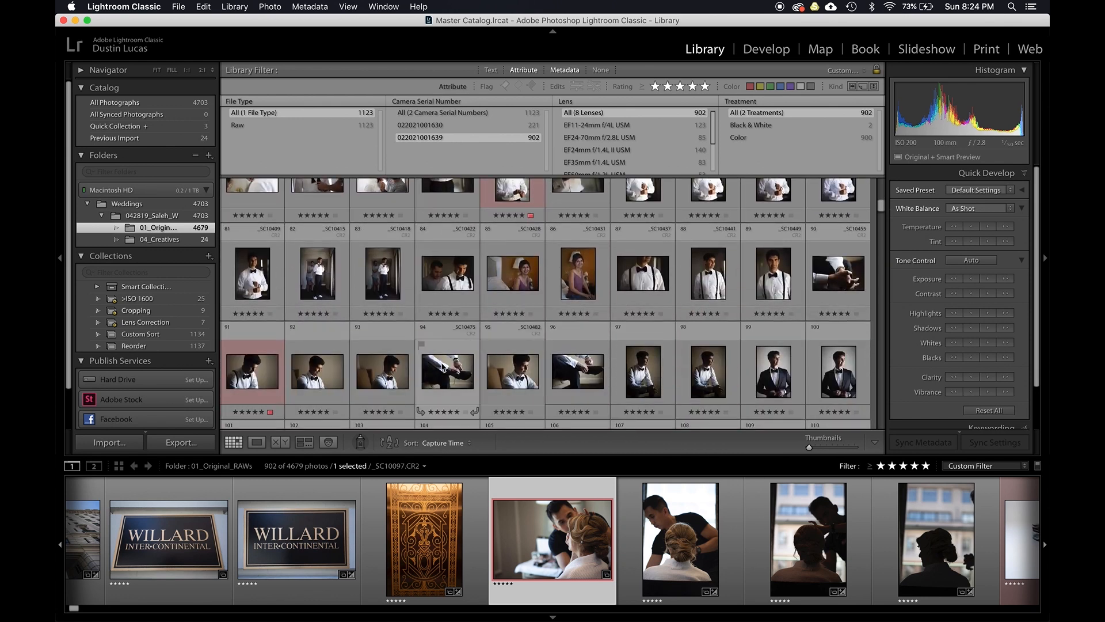
- Apply the red label to the seated groom photo in the second camera's grid
left_click(646, 379)
key("6")
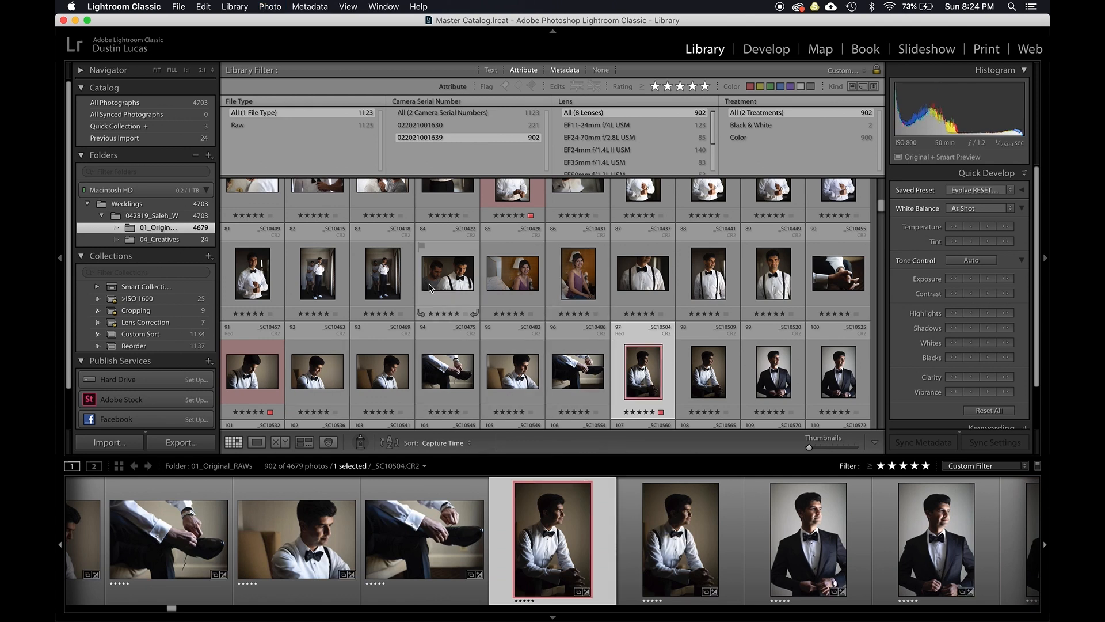
- Review the red-labelled groom photos while enlarging and then slightly shrinking the grid thumbnails
left_click(236, 375)
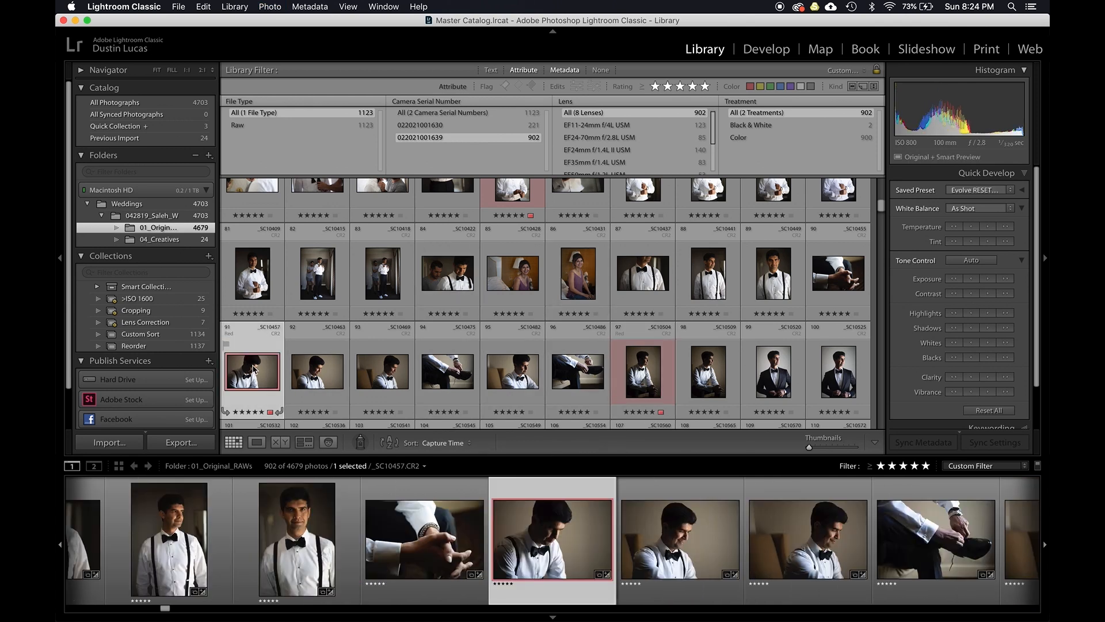
key("equal")
key("equal")
key("equal")
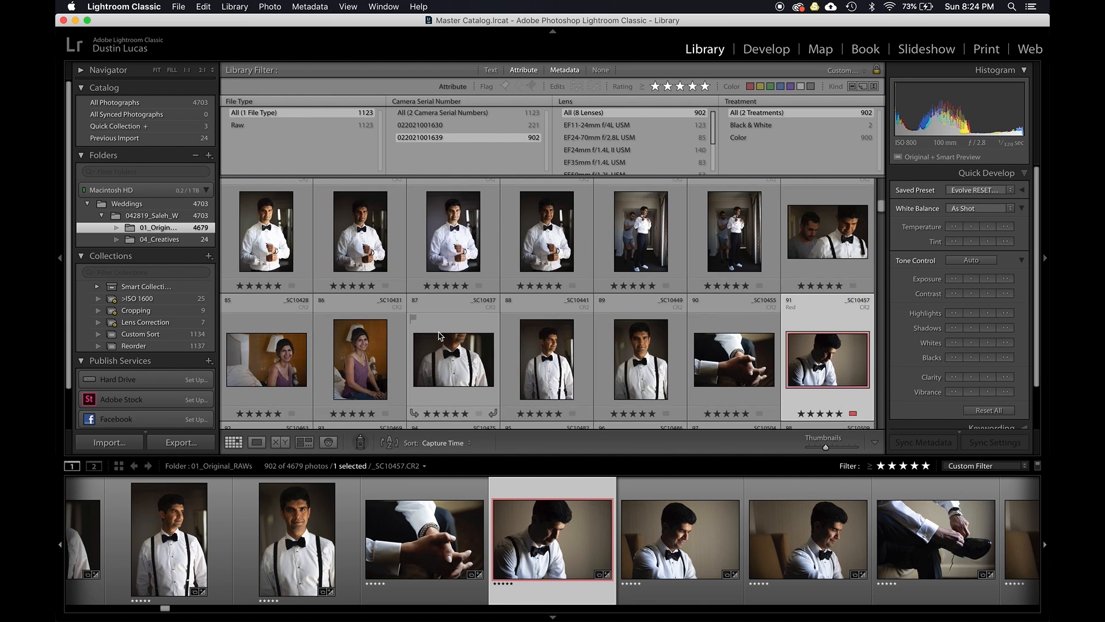
scroll(439, 335, "down", 5)
scroll(440, 335, "up", 5)
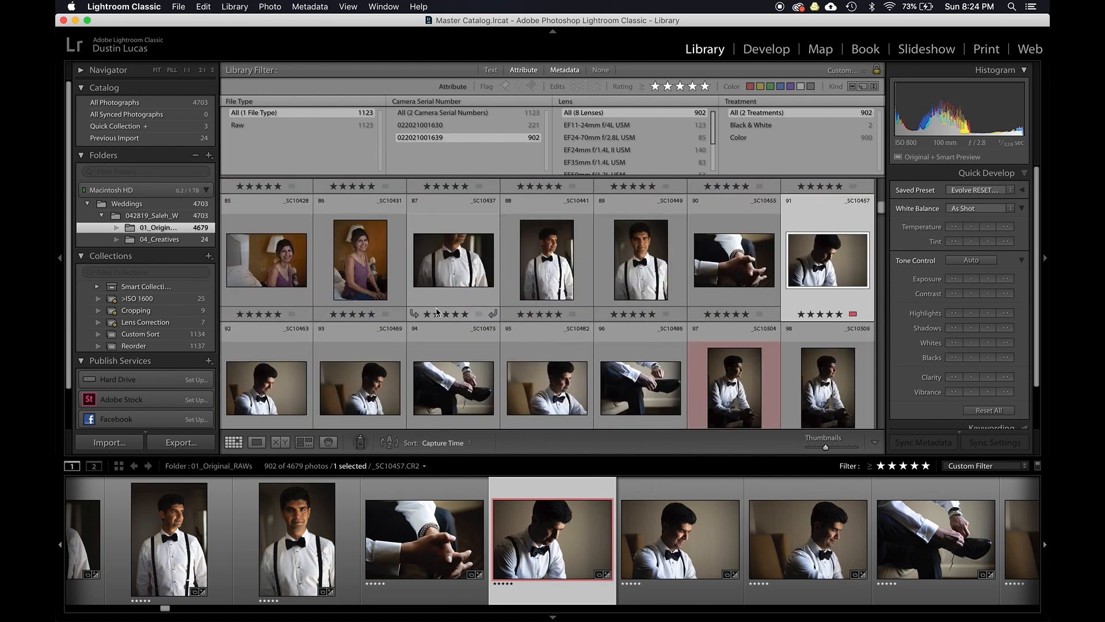
key("minus")
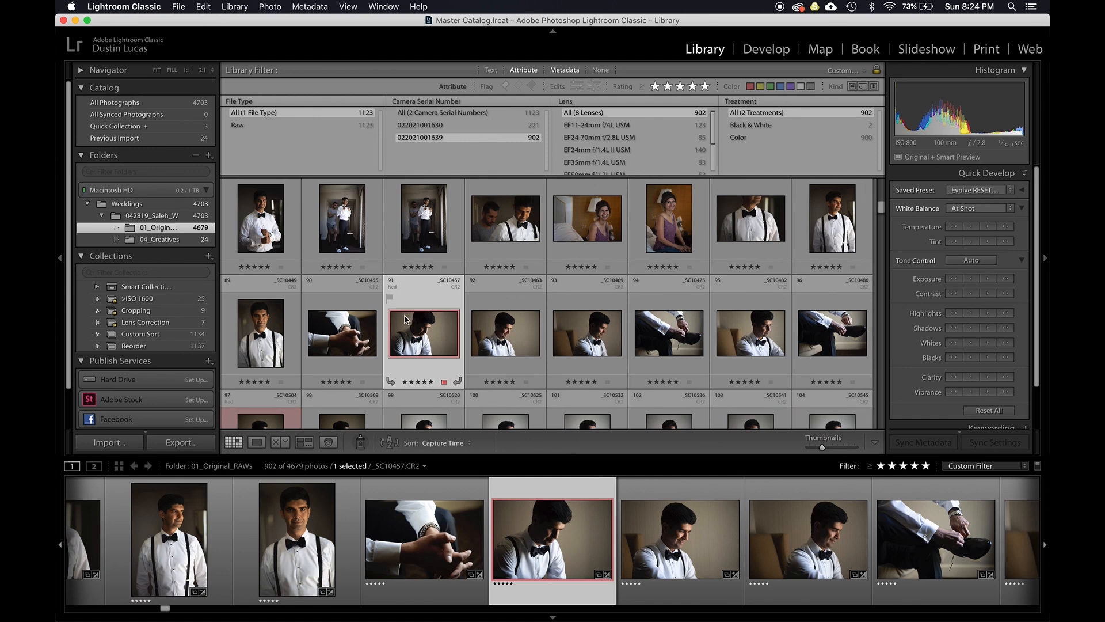
scroll(457, 316, "down", 2)
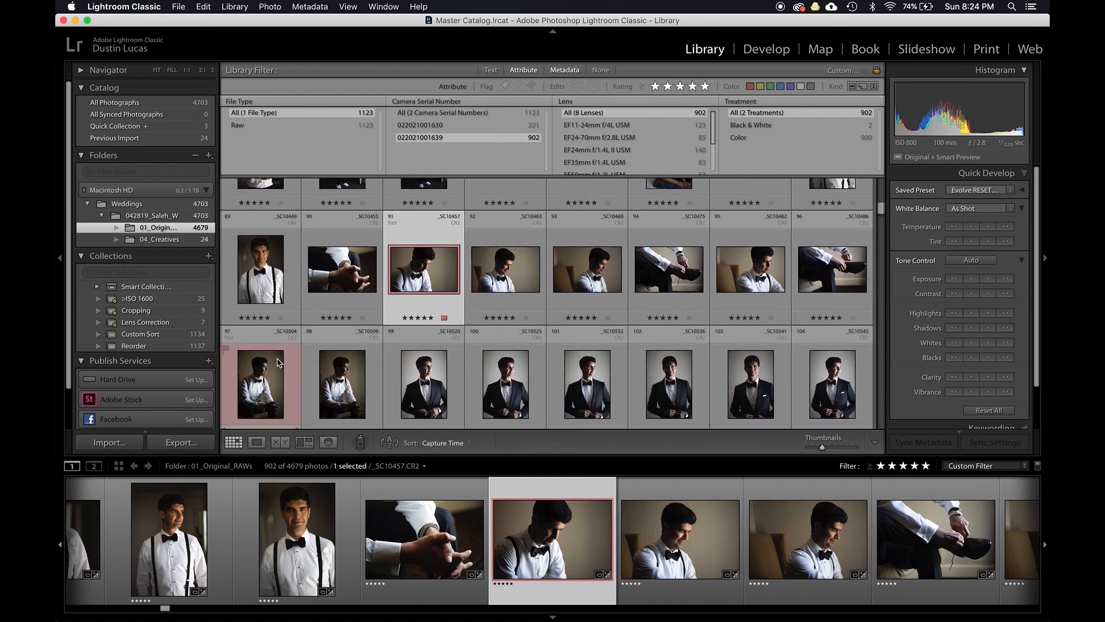
- Remove the red label from the seated groom photo and apply it to the next groom portrait instead
left_click(261, 380)
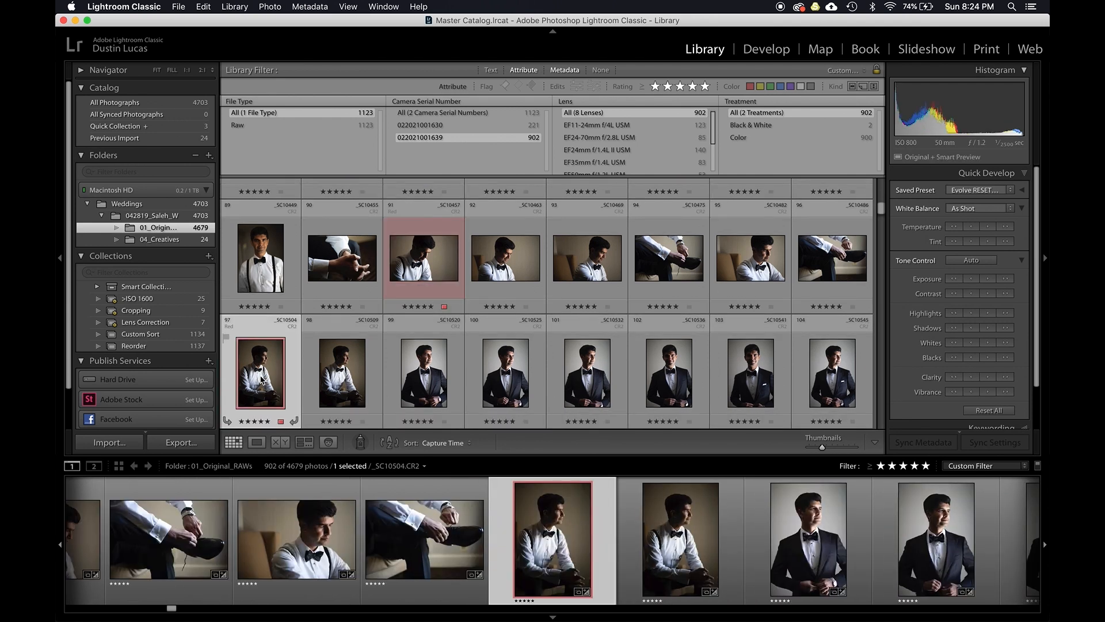
key("6")
left_click(423, 371)
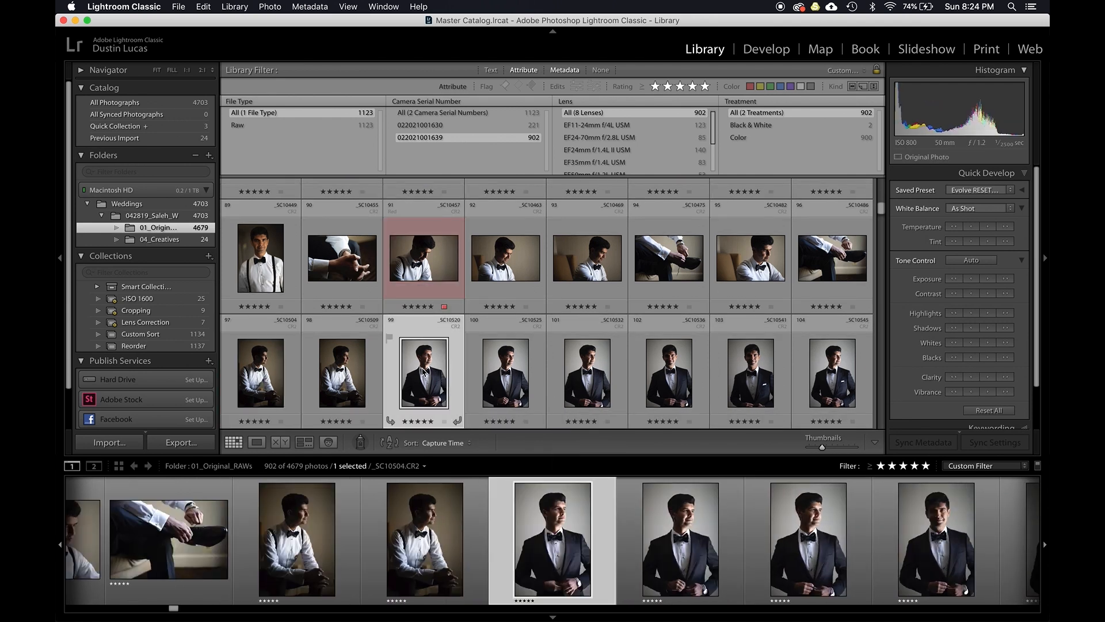
key("6")
- Scroll further through the grid and apply the red label to the wedding dress photo hanging by the window
scroll(401, 330, "down", 2)
scroll(403, 330, "down", 2)
left_click(490, 354)
scroll(516, 337, "down", 2)
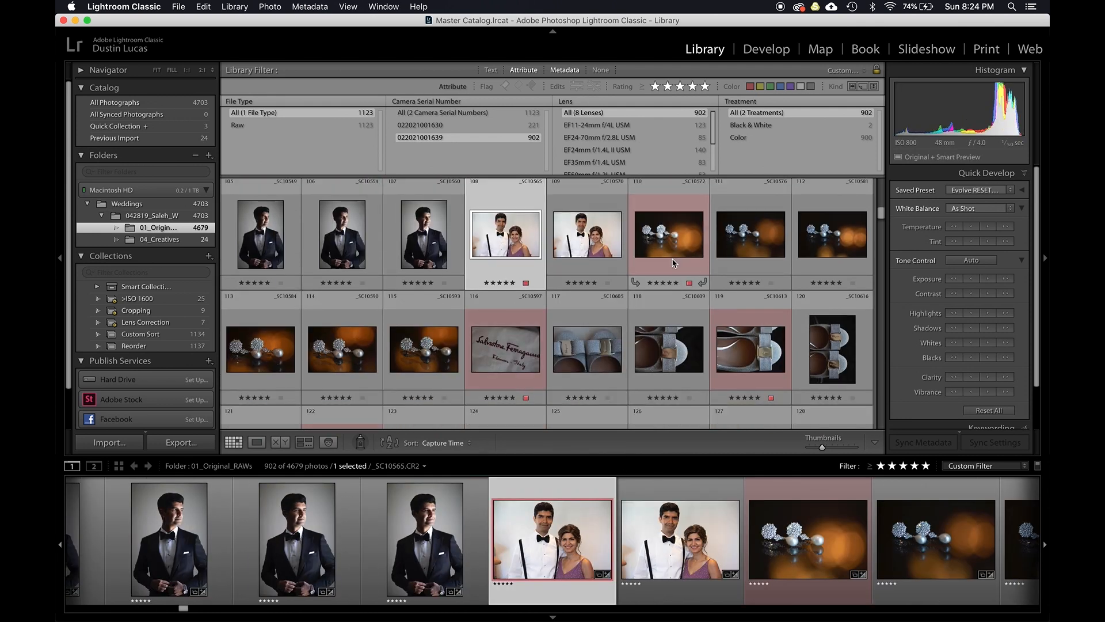
left_click(674, 256)
left_click(520, 387)
scroll(520, 387, "down", 4)
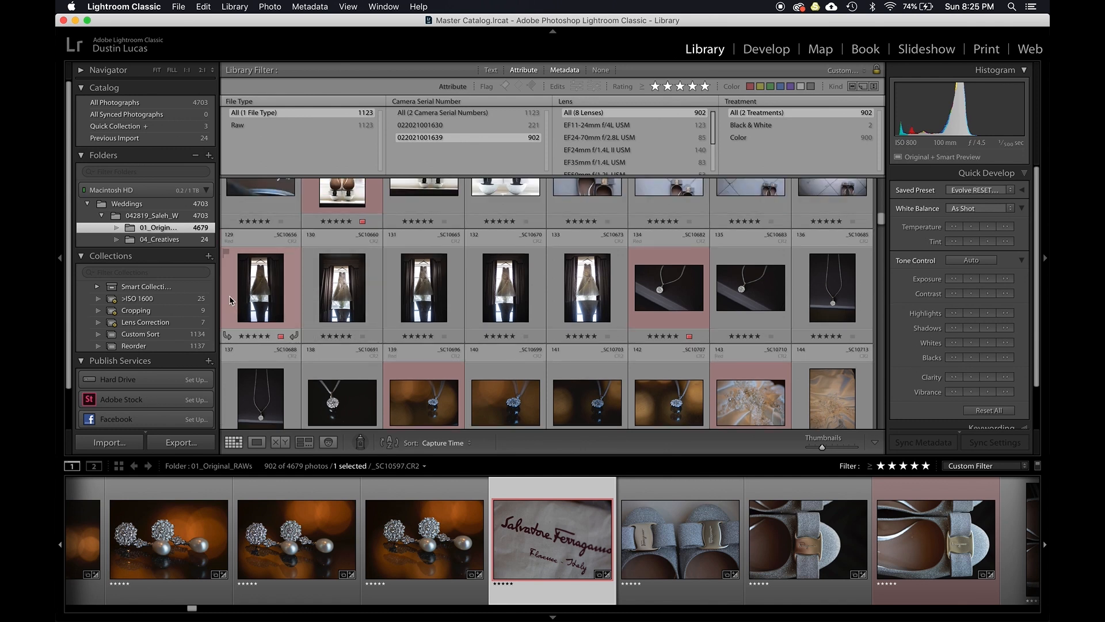
left_click(361, 303)
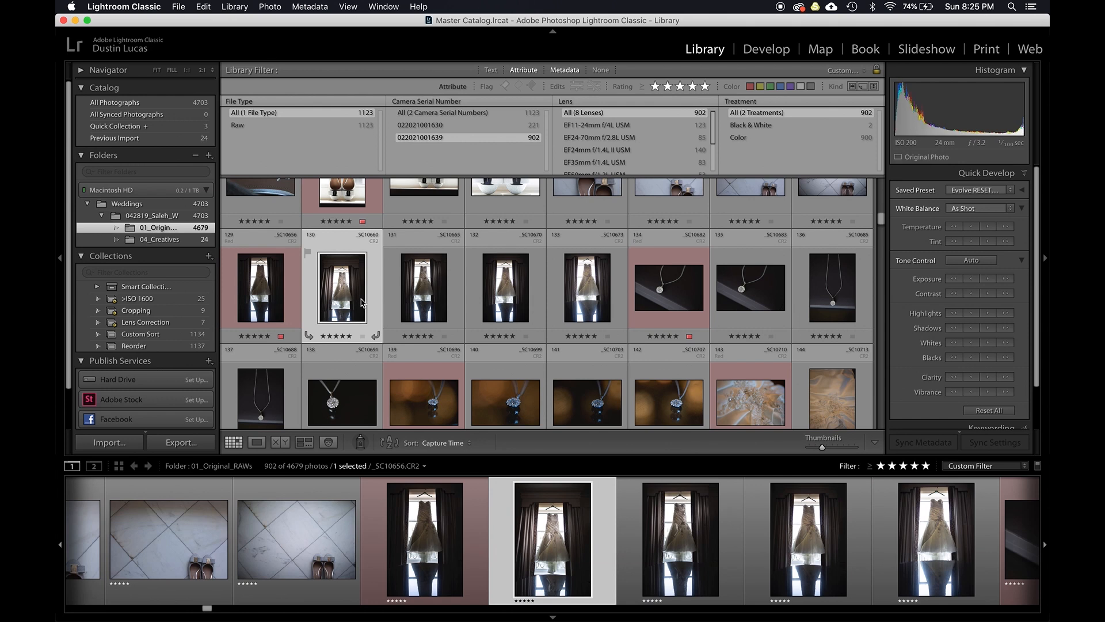
key("6")
- Switch the fourth filter column to Label and show the Red-labelled photos from both camera serial numbers
scroll(403, 288, "down", 1)
left_click(744, 104)
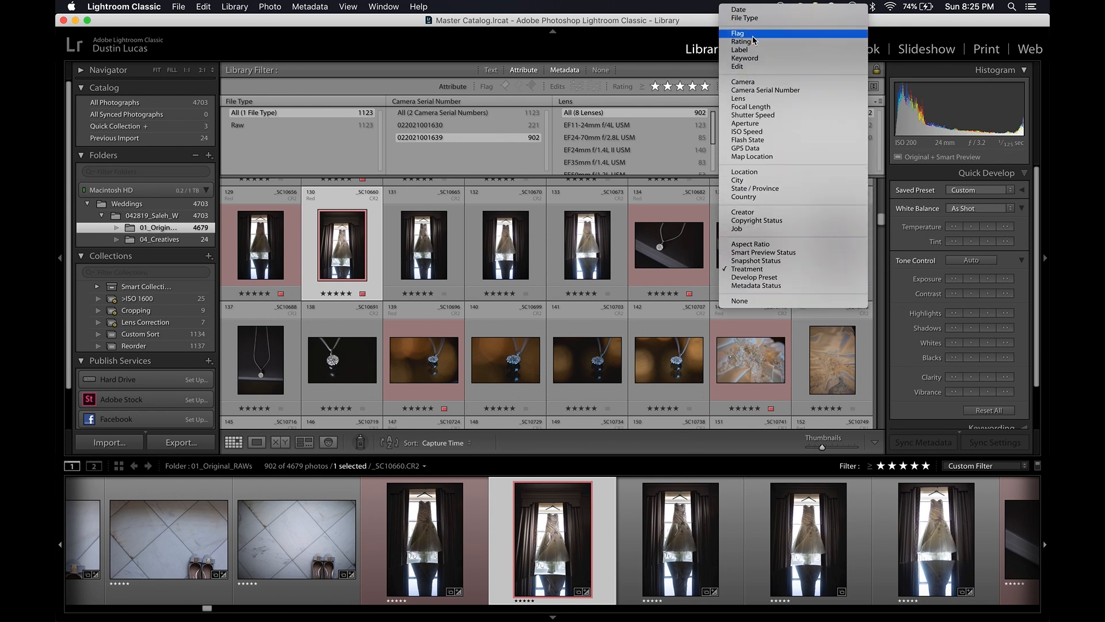
left_click(749, 49)
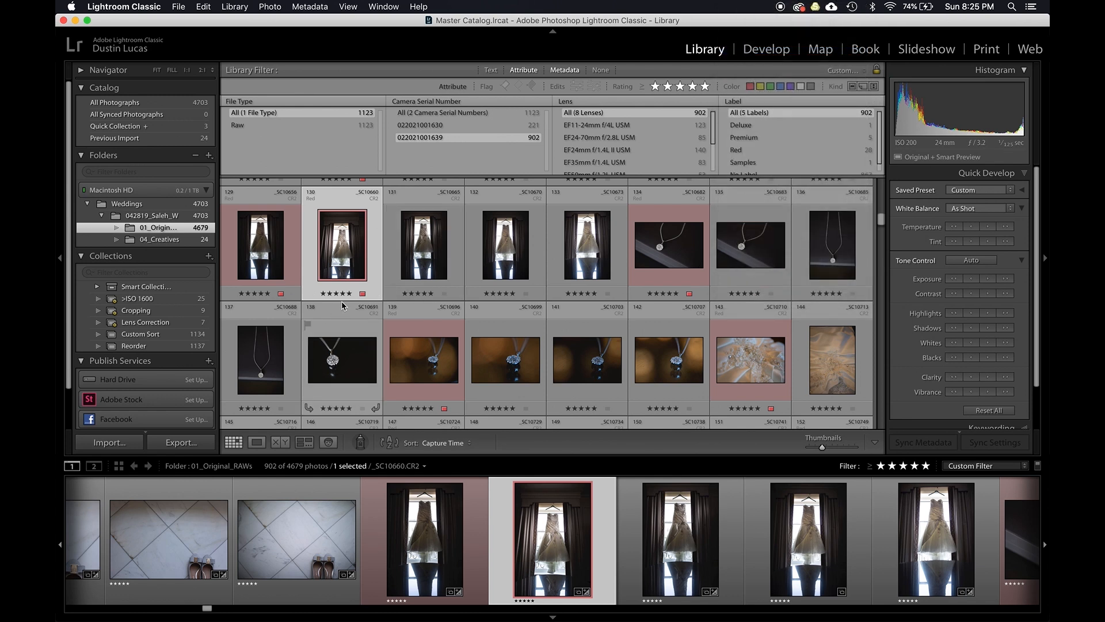
scroll(403, 259, "up", 5)
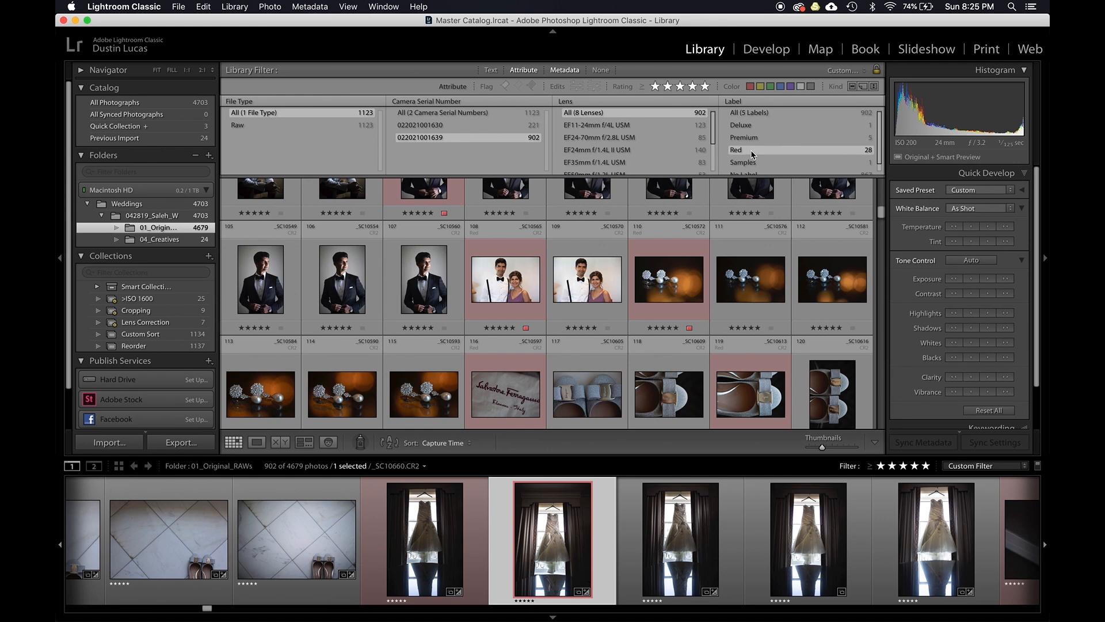
left_click(745, 150)
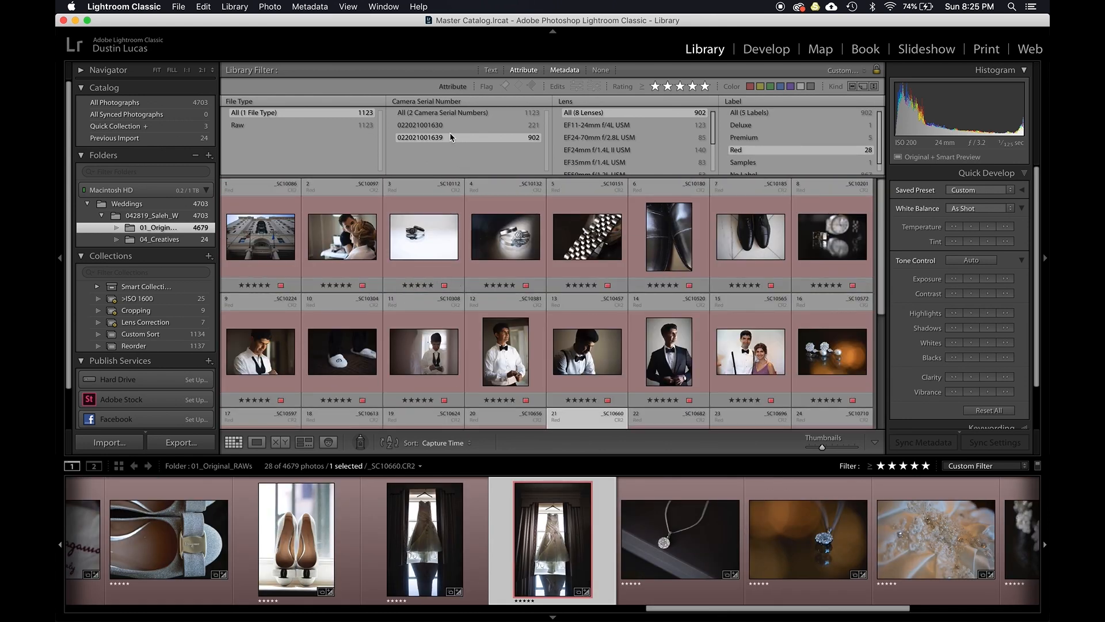
left_click(448, 127)
left_click(445, 112)
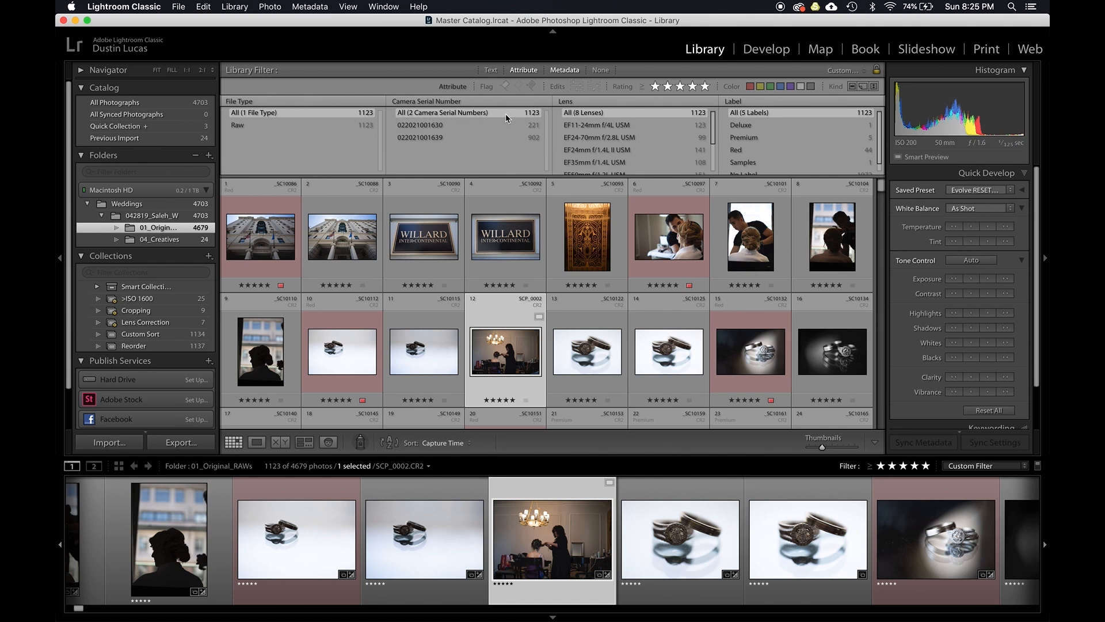
left_click(743, 149)
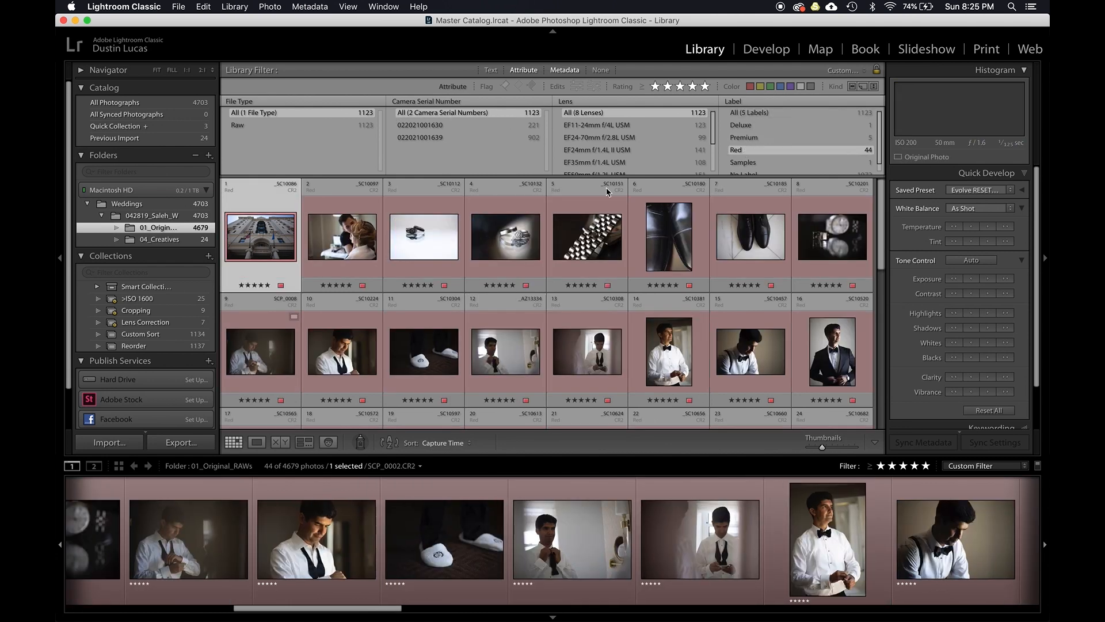
- Browse the red-labelled photos in the grid with smaller thumbnails
scroll(385, 247, "down", 5)
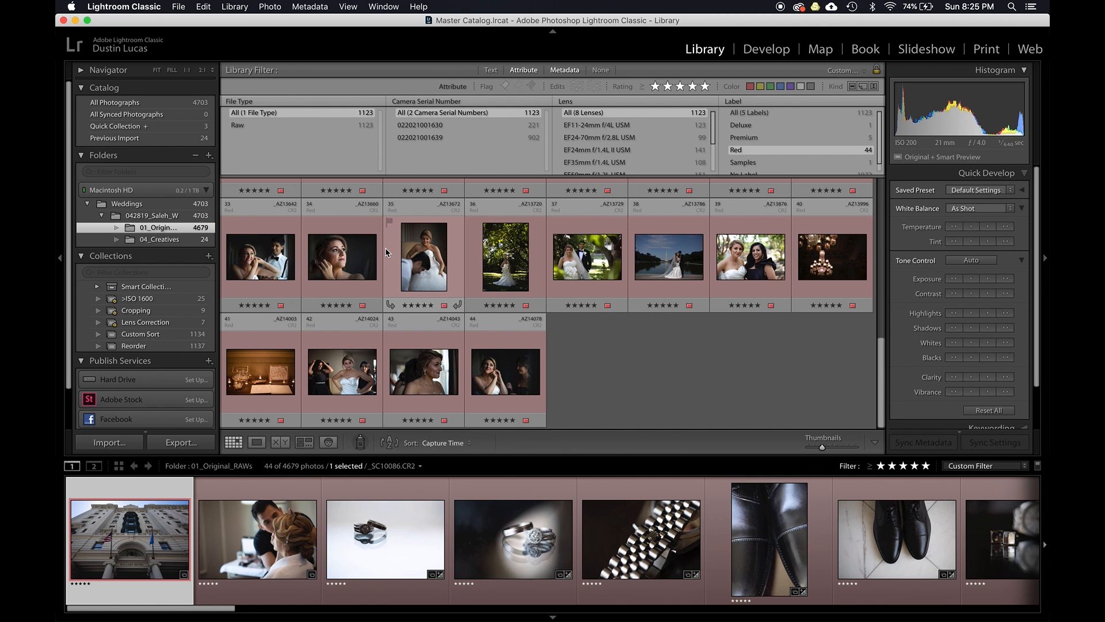
key("minus")
scroll(403, 253, "up", 5)
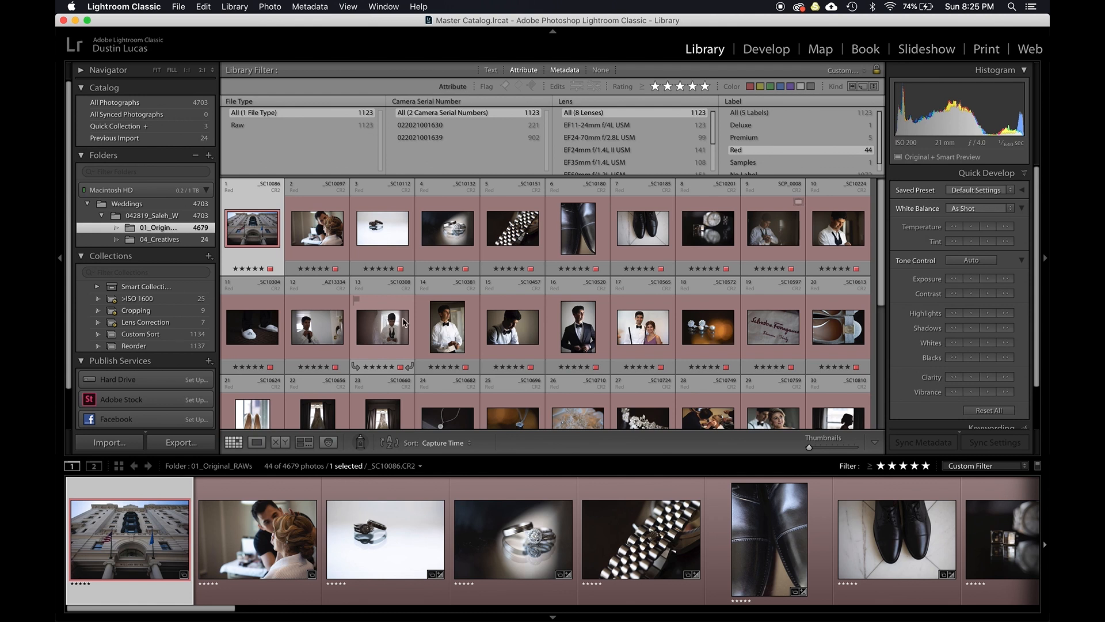
scroll(562, 316, "down", 2)
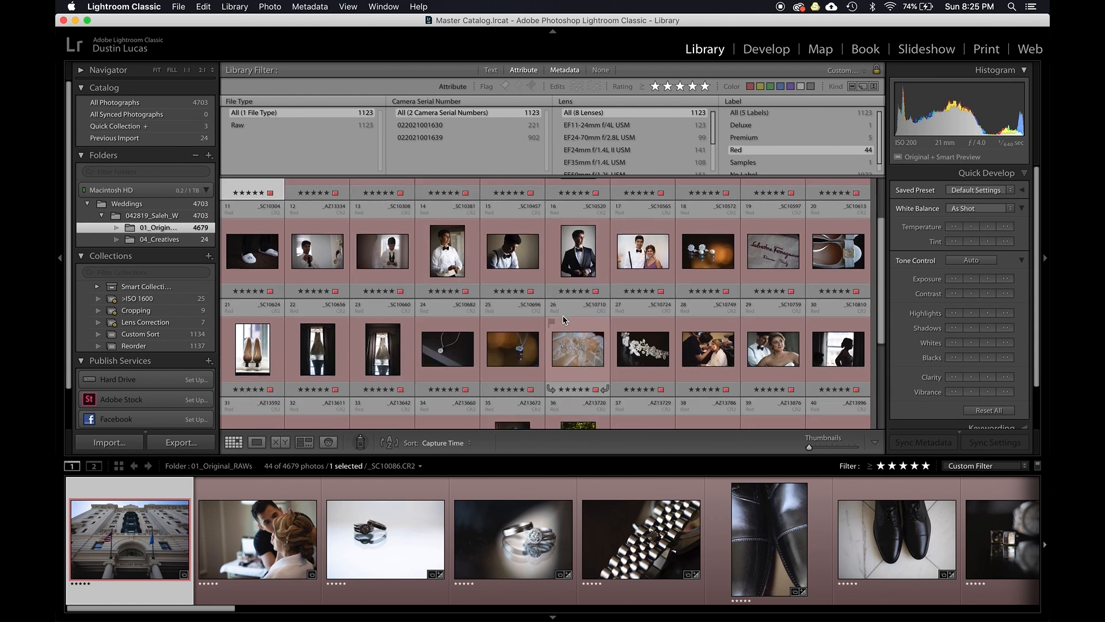
scroll(562, 316, "down", 2)
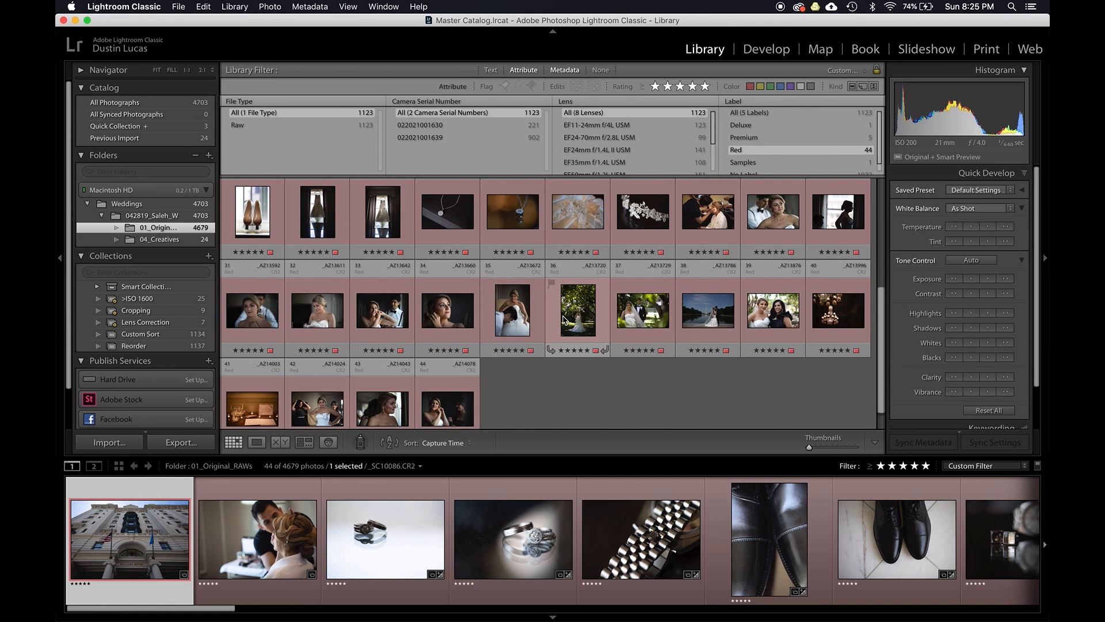
- Select two bride portraits from different cameras and open them in Develop's before/after view
left_click(346, 320)
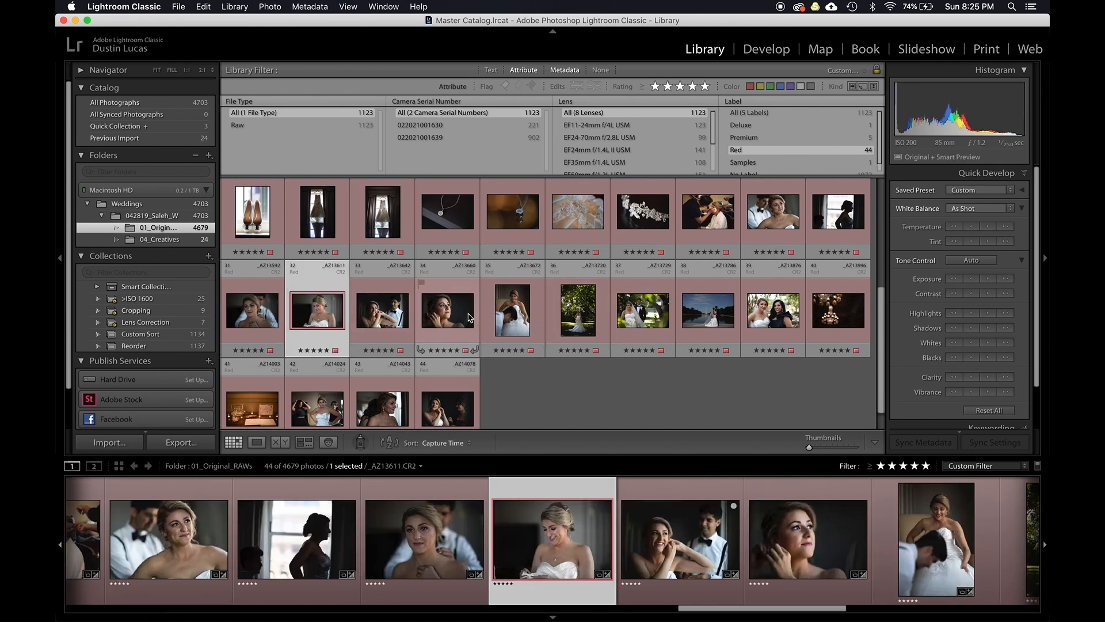
scroll(775, 264, "up", 1)
left_click(773, 257, "super")
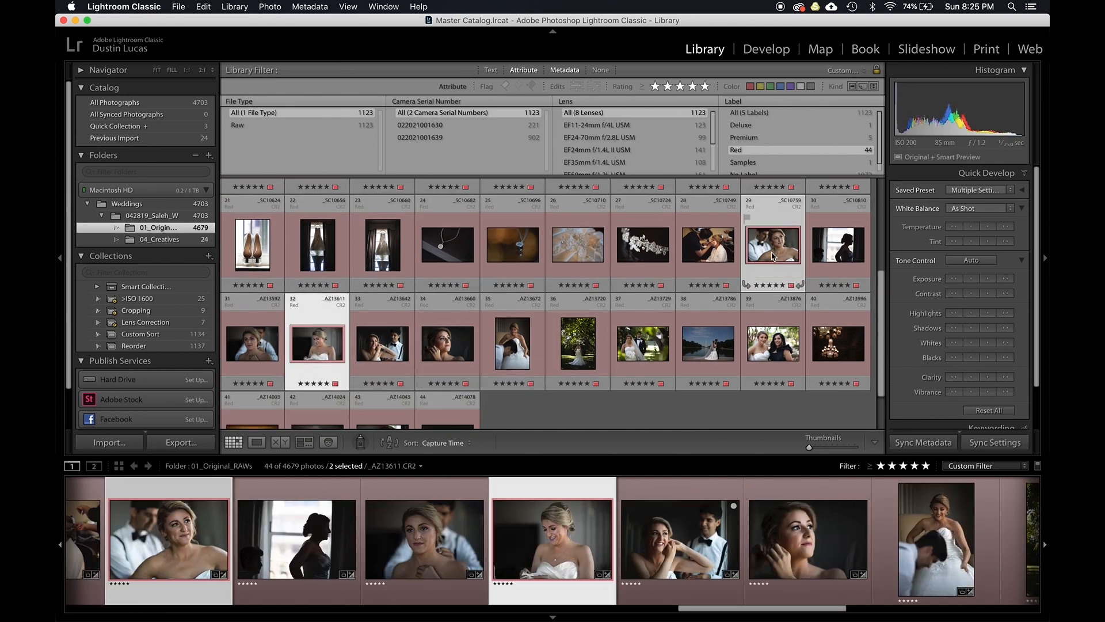
key("n")
key("d")
key("y")
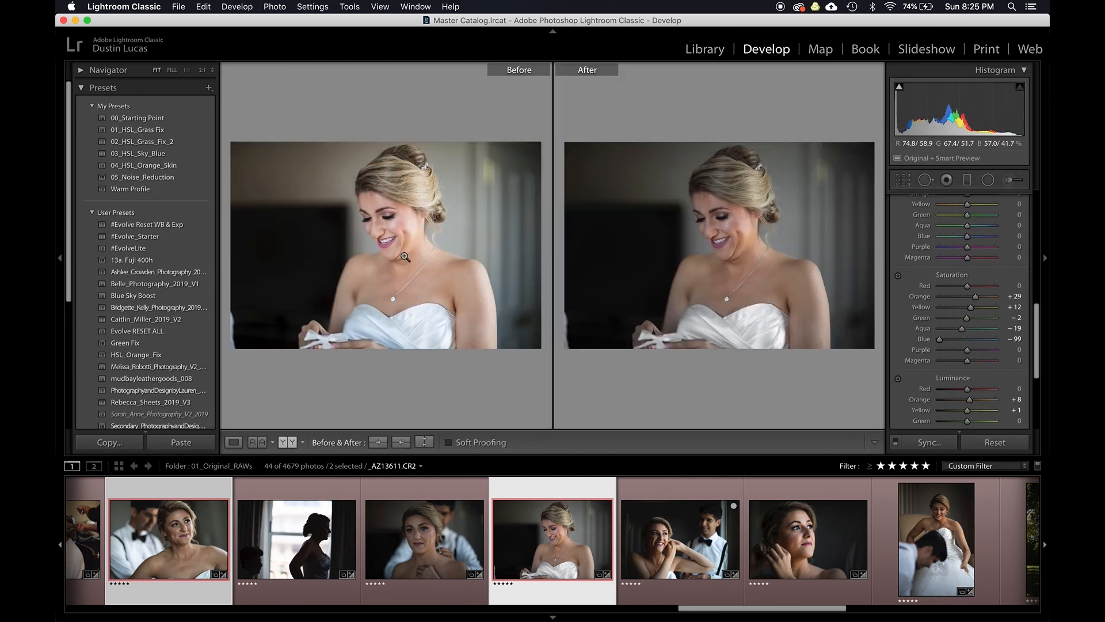
- Switch back and forth between the two bride portraits, comparing their before/after views, Basic settings and Survey view
key("Left")
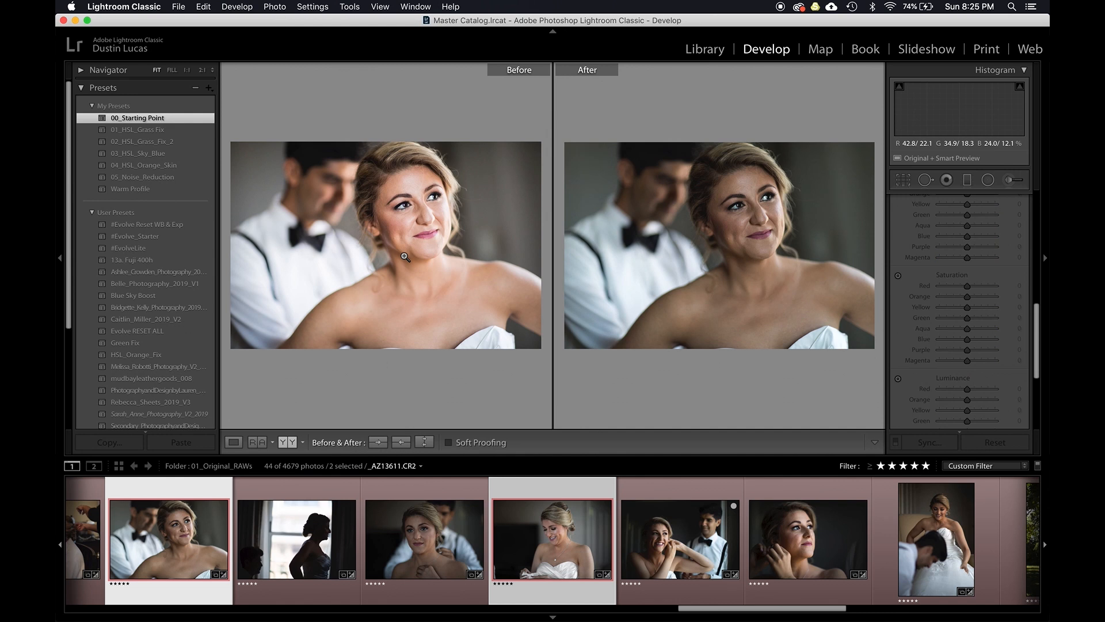
key("y")
key("Right")
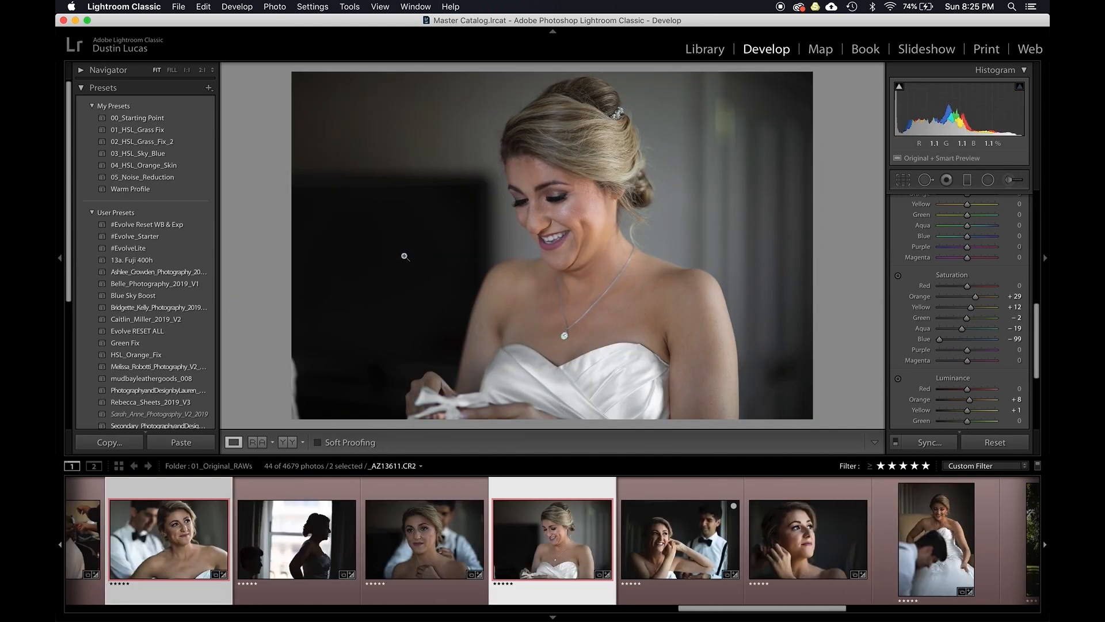
key("y")
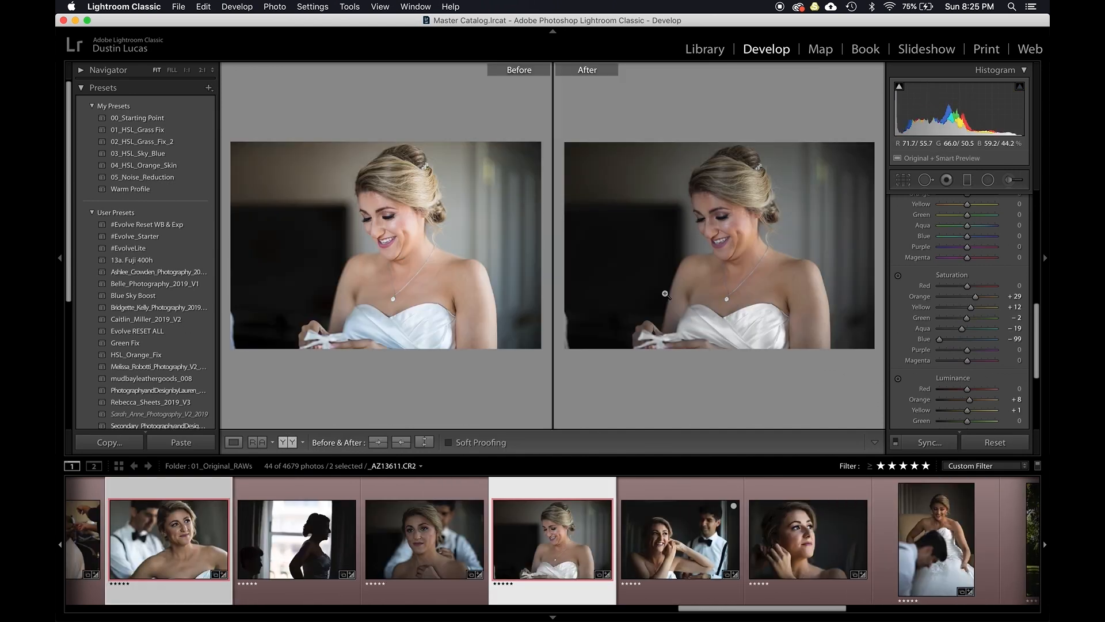
key("y")
scroll(1002, 274, "up", 10)
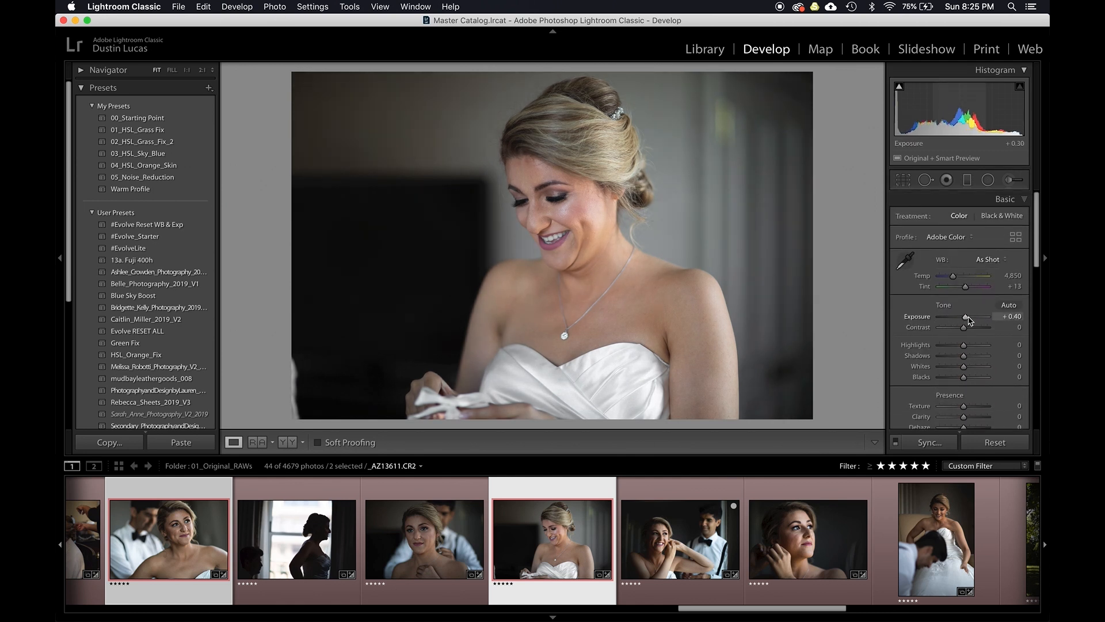
key("Left")
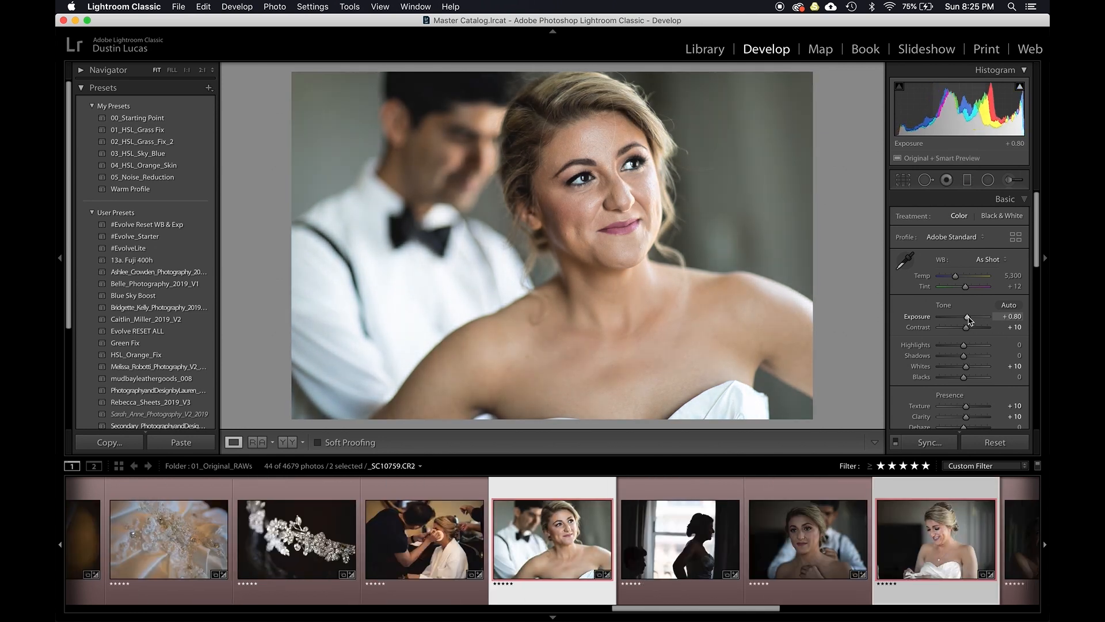
key("Right")
key("Left")
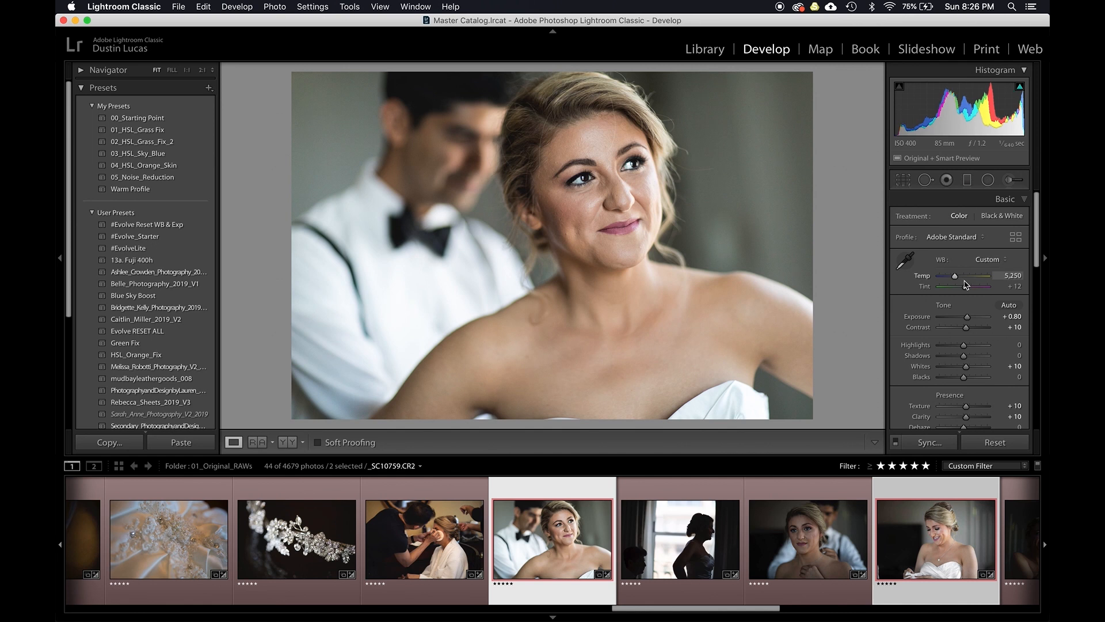
key("Right")
key("Left")
key("Right")
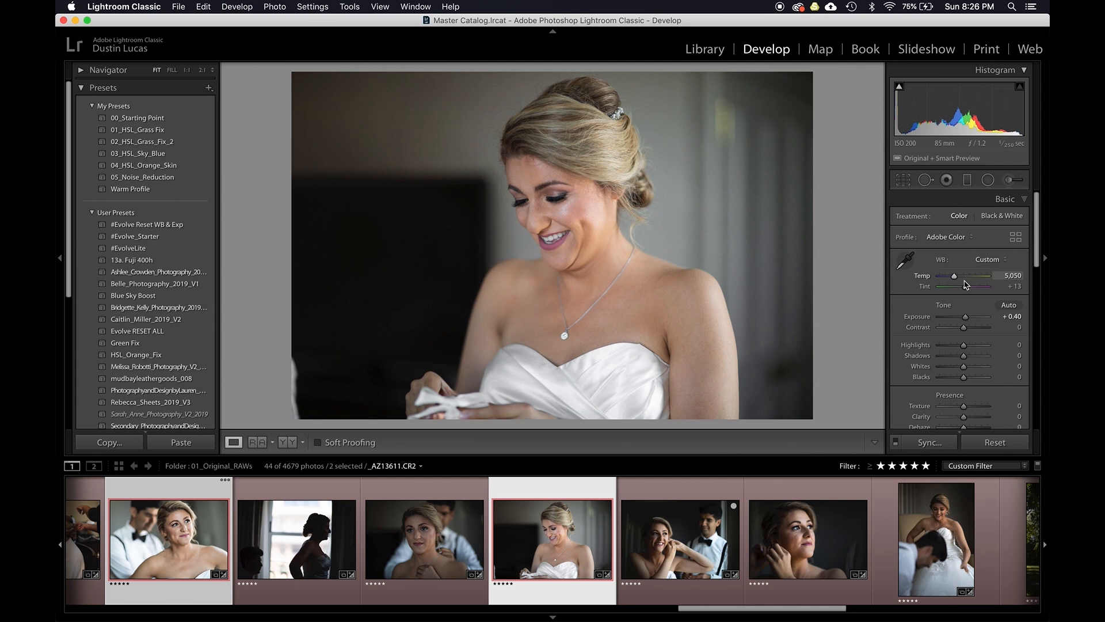
key("Left")
key("n")
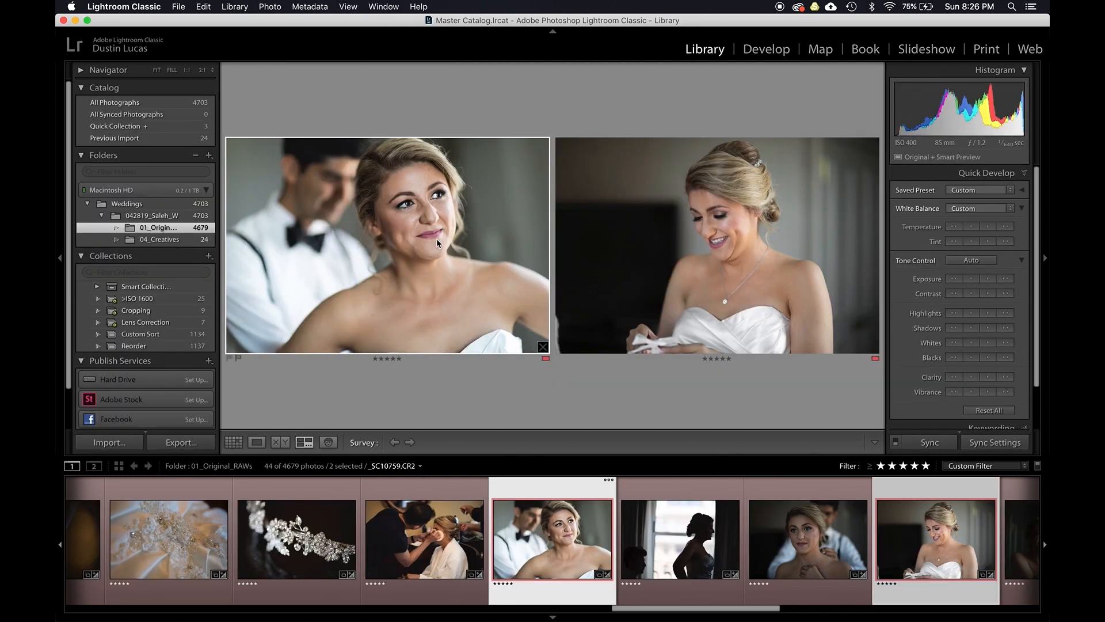
key("g")
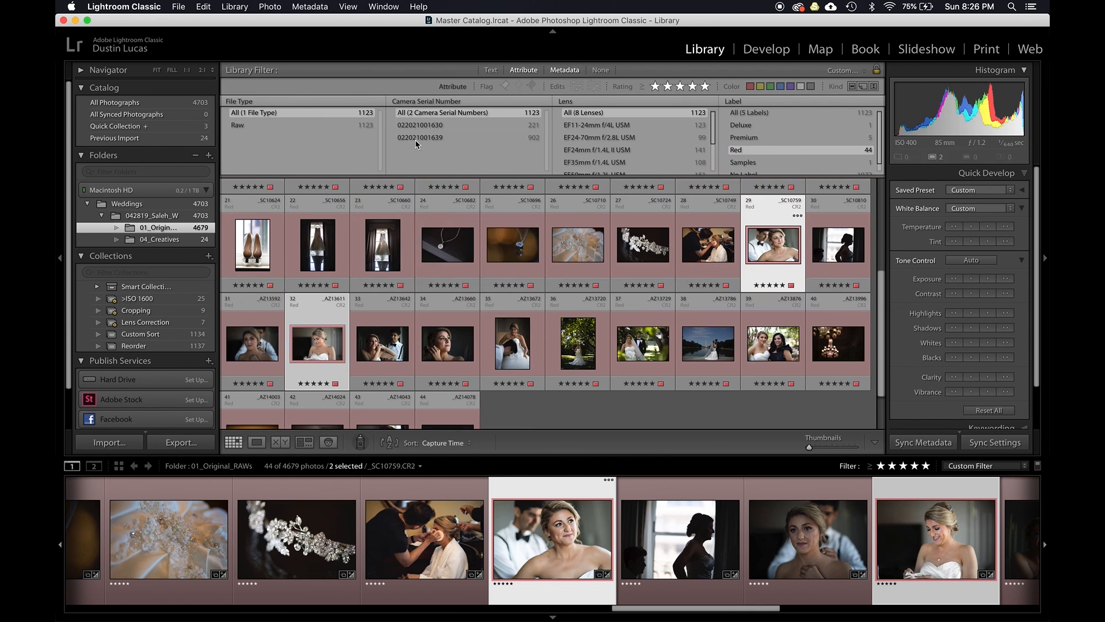
scroll(453, 282, "up", 5)
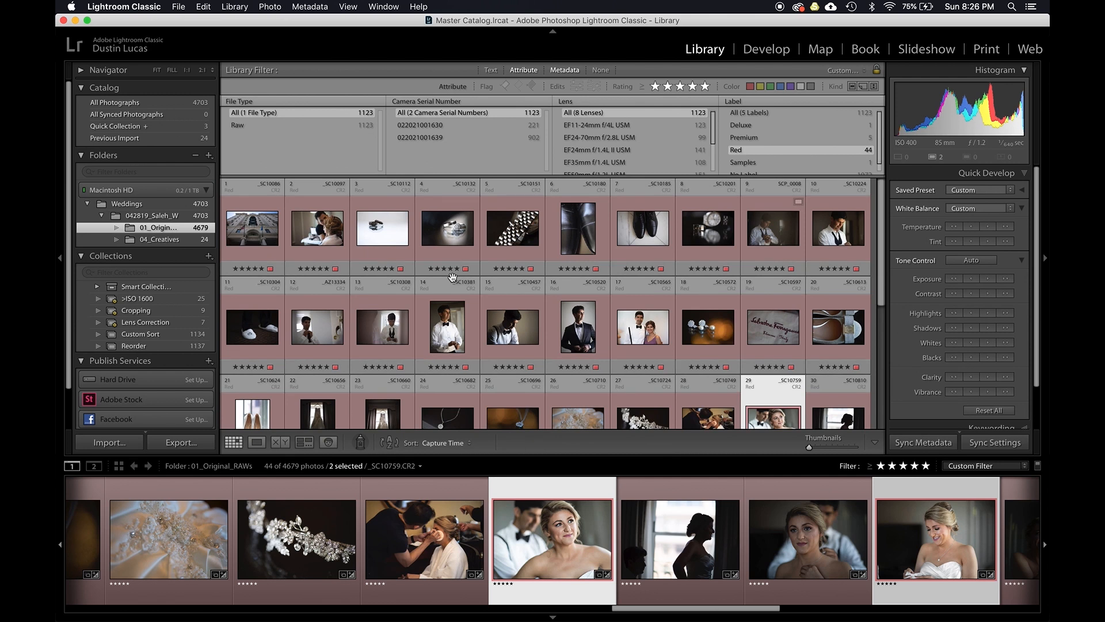
left_click(428, 126)
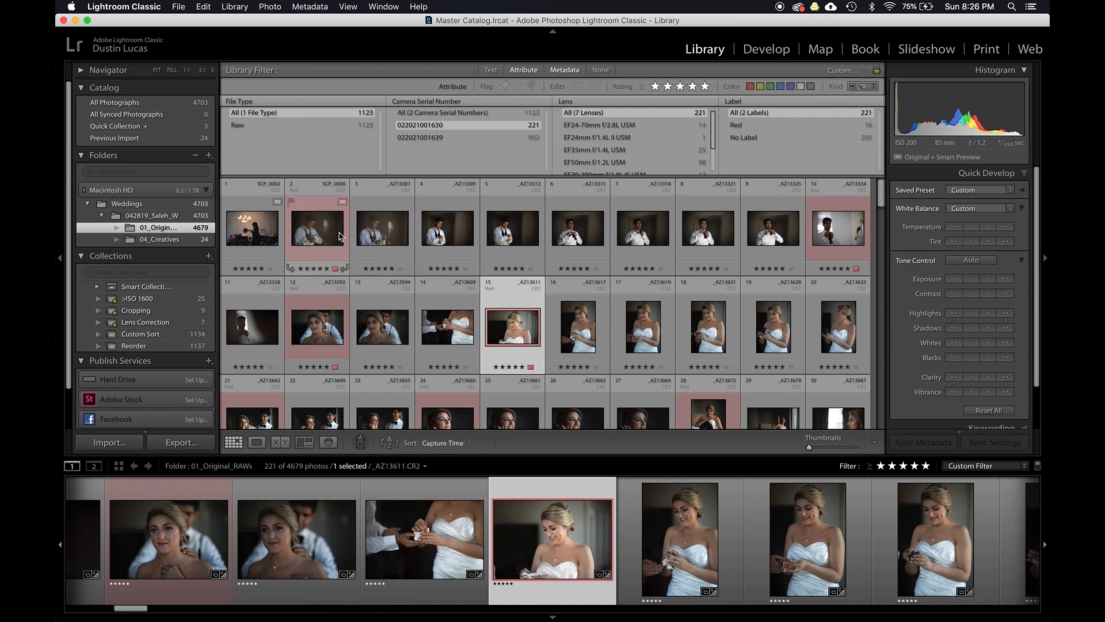
left_click(428, 112)
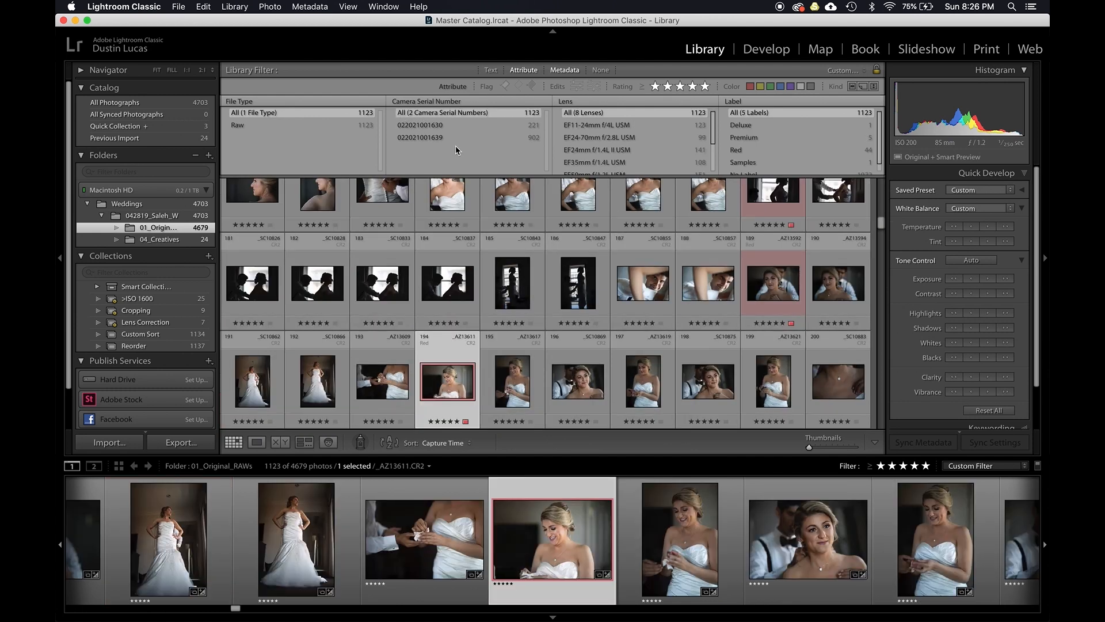
left_click(750, 148)
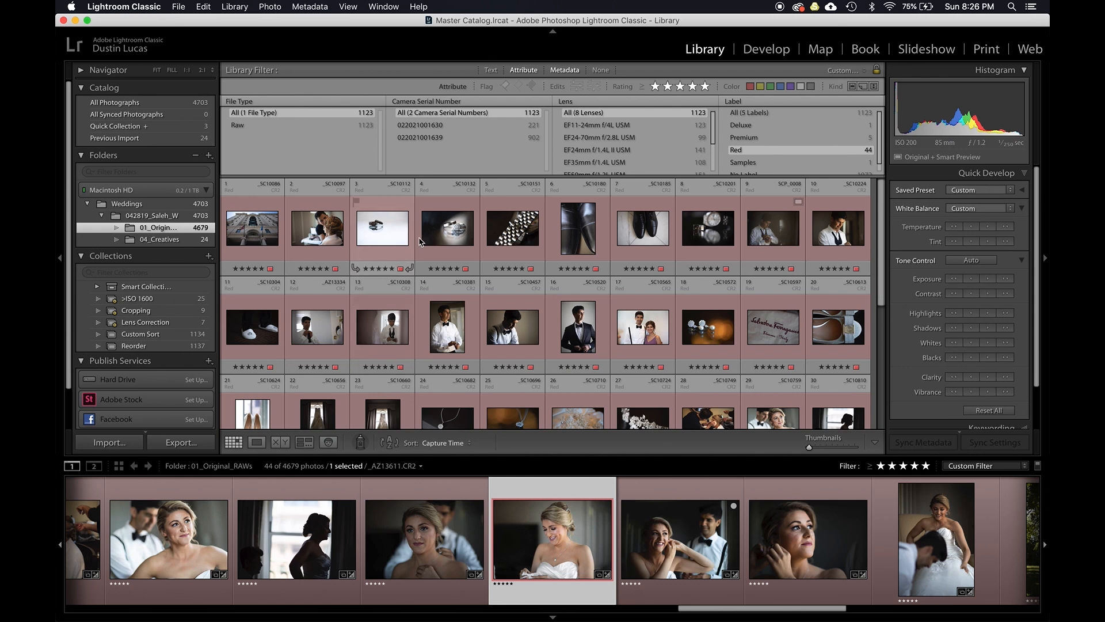
left_click(429, 128)
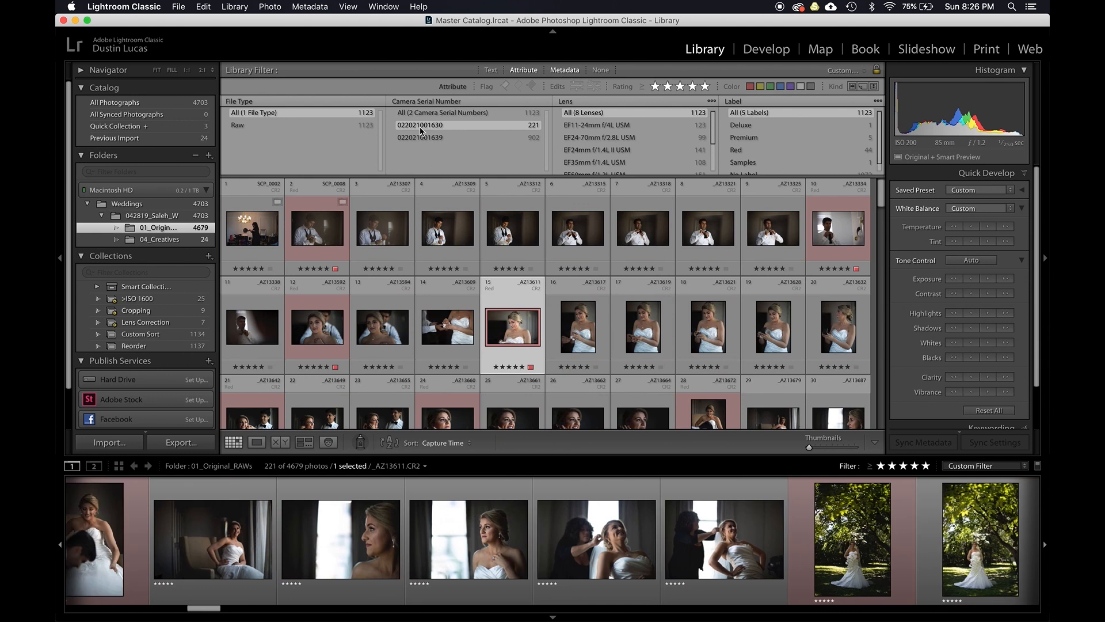
- Select the groom's cufflink photo and open it in Develop's before/after view
left_click(768, 242, "shift")
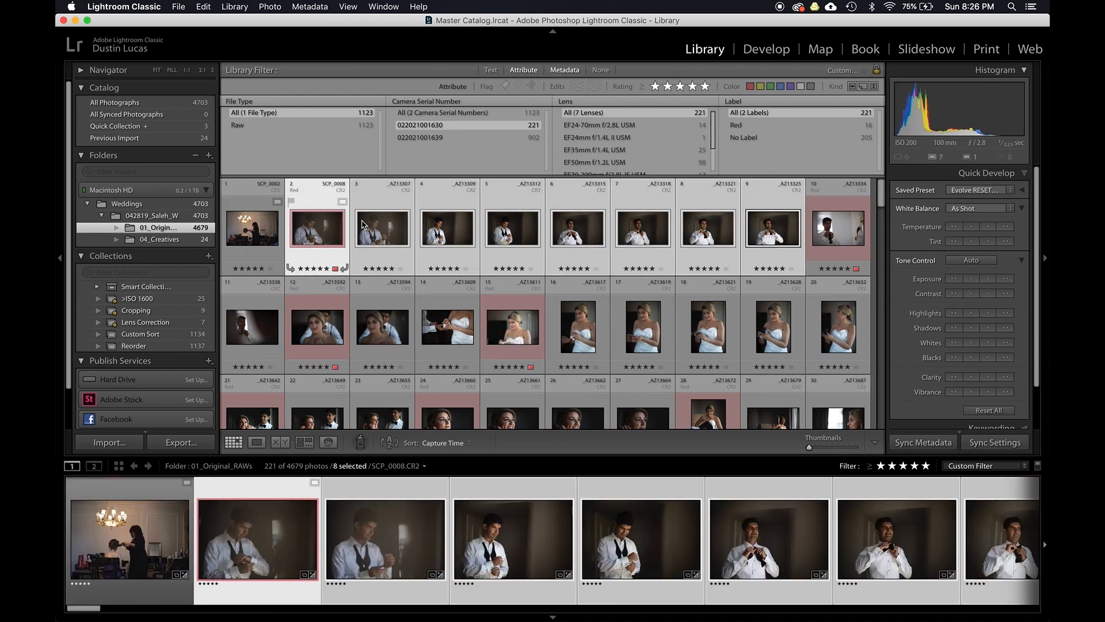
left_click(328, 231)
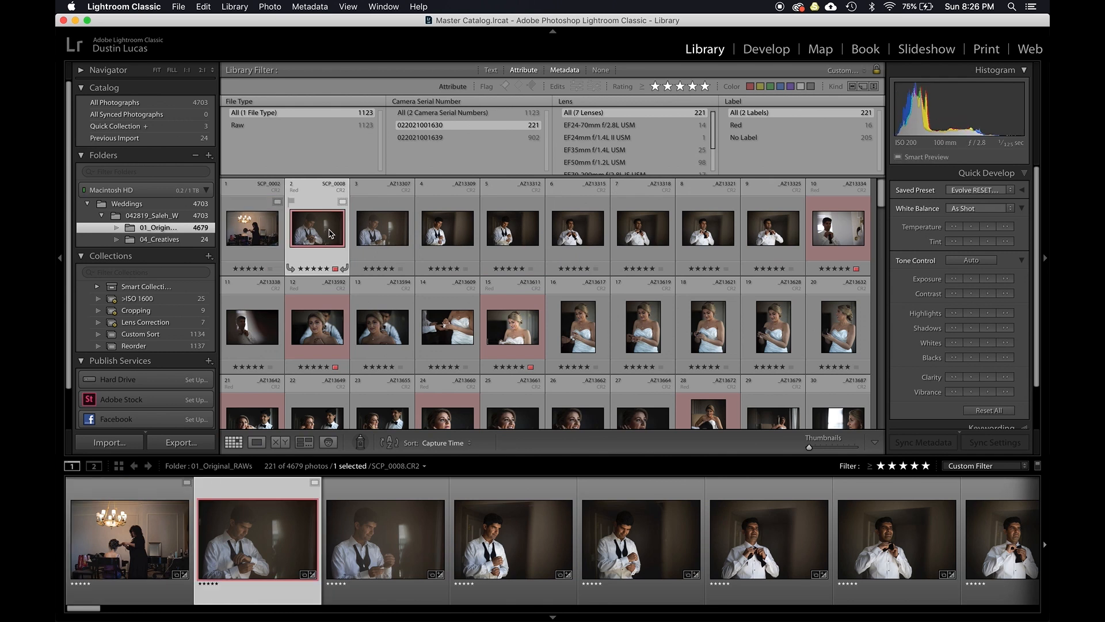
key("d")
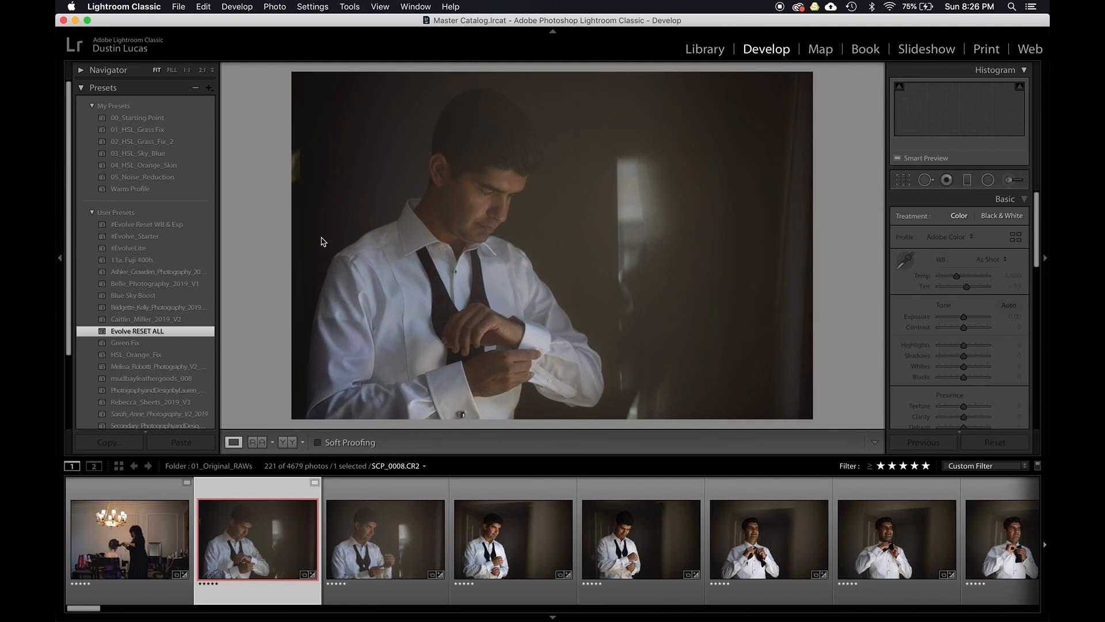
key("y")
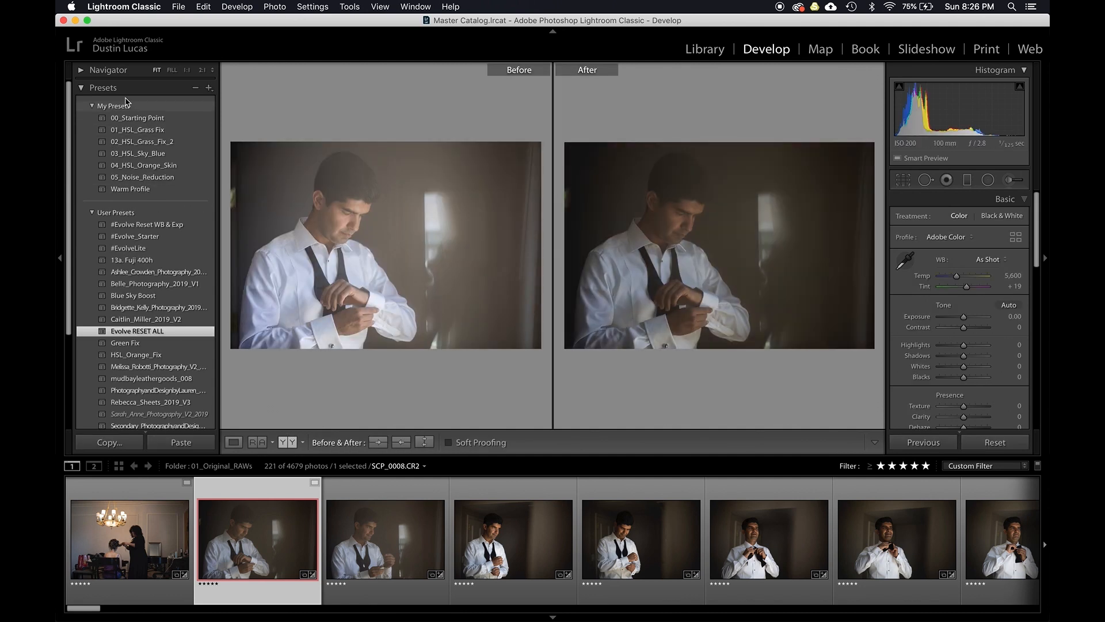
- Step through the photo's history states and return it to the Import state
left_click(103, 88)
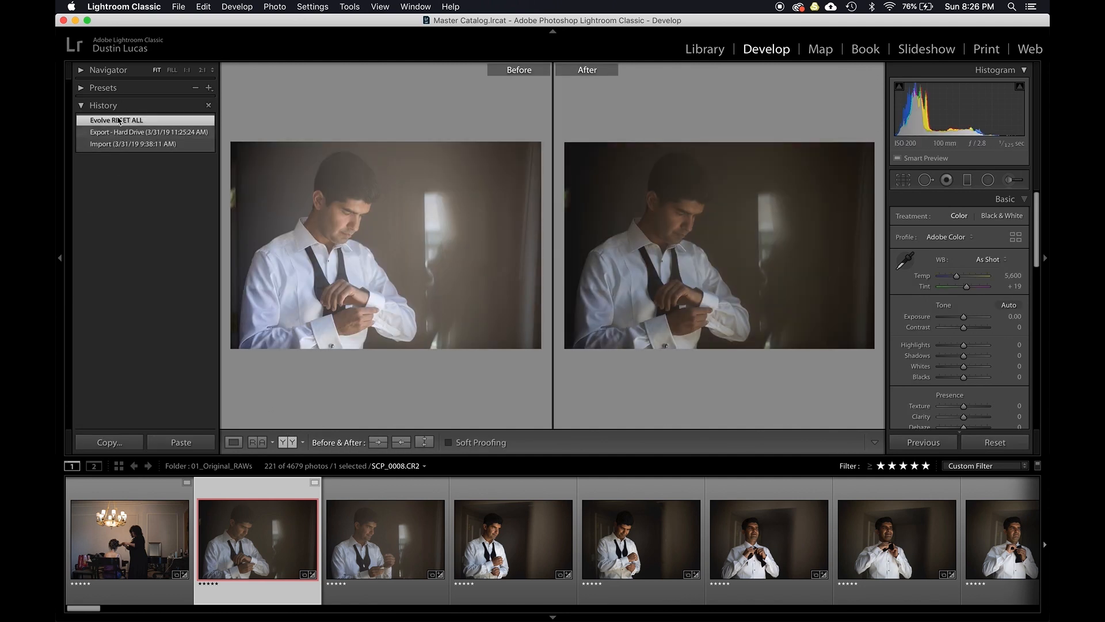
left_click(120, 146)
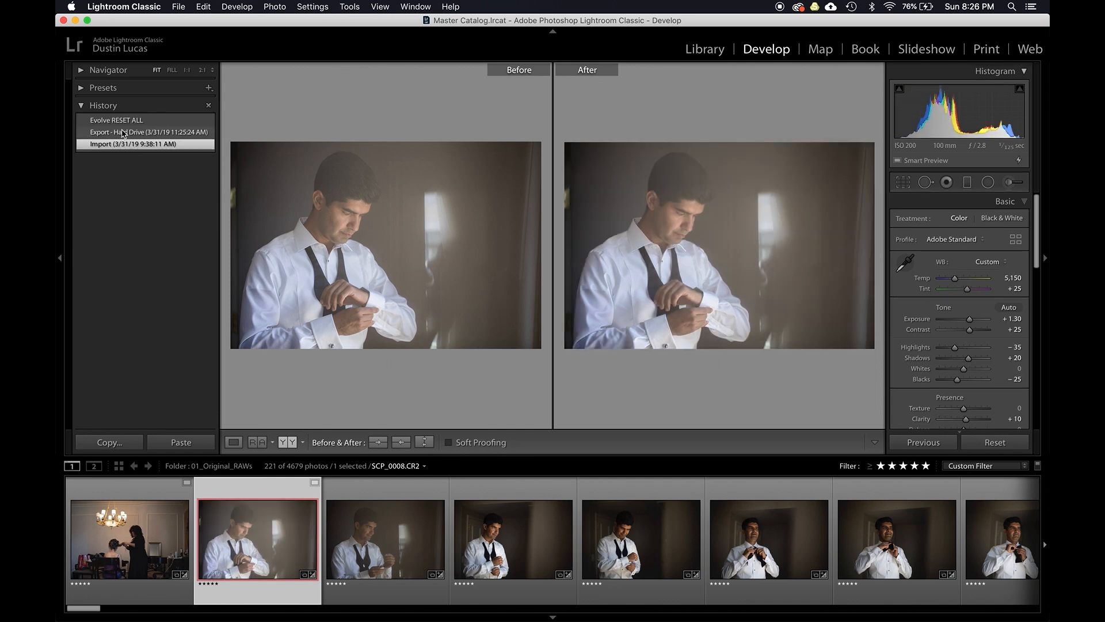
left_click(123, 122)
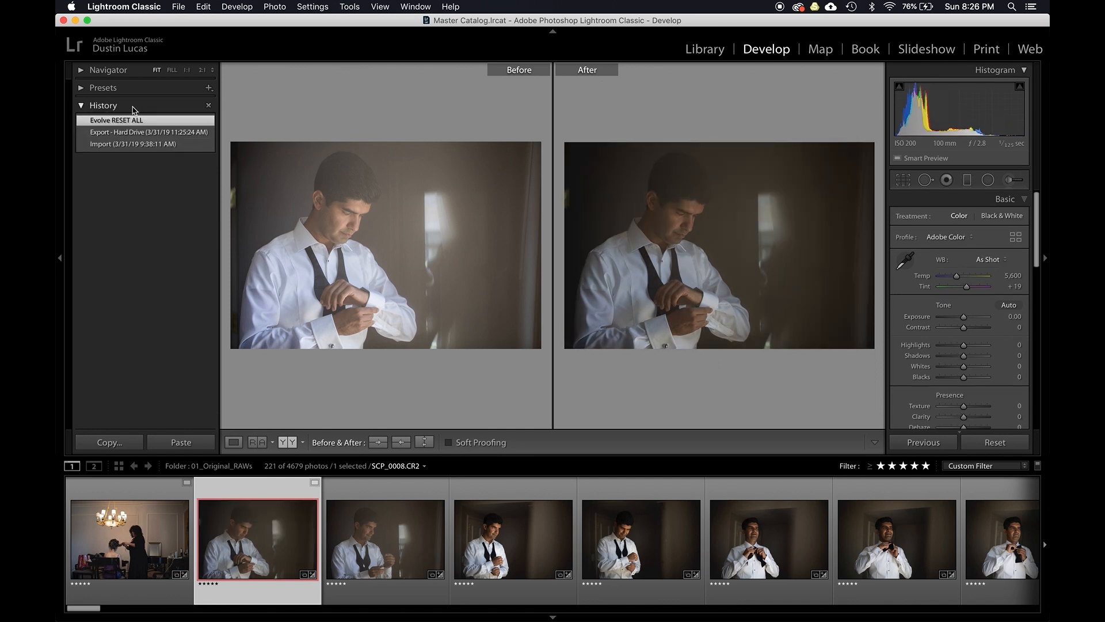
left_click(125, 145)
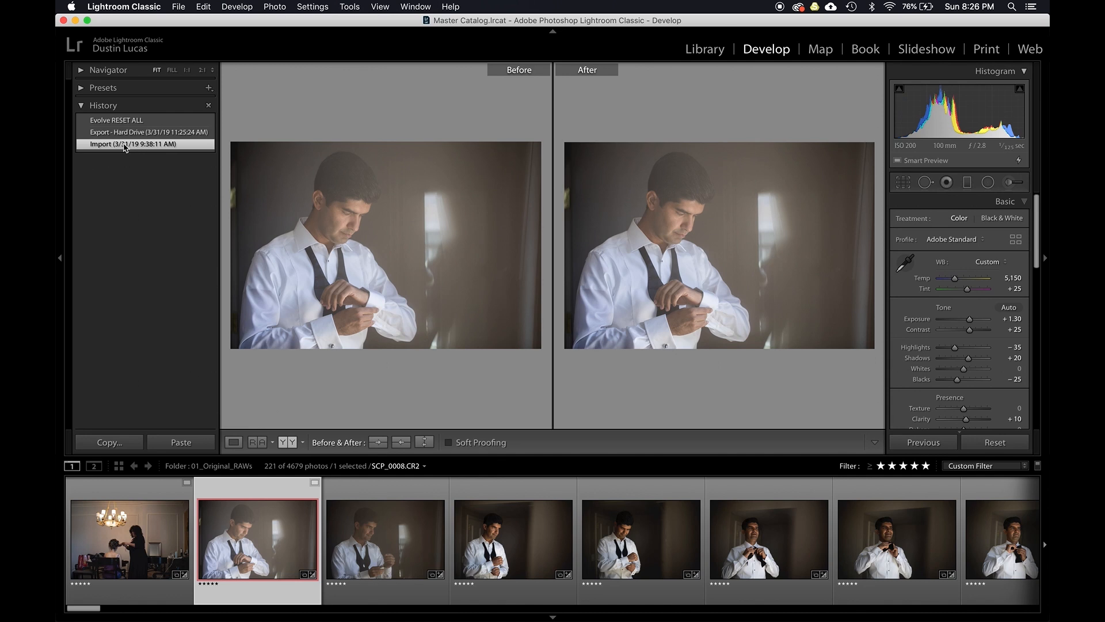
left_click(127, 133)
left_click(127, 120)
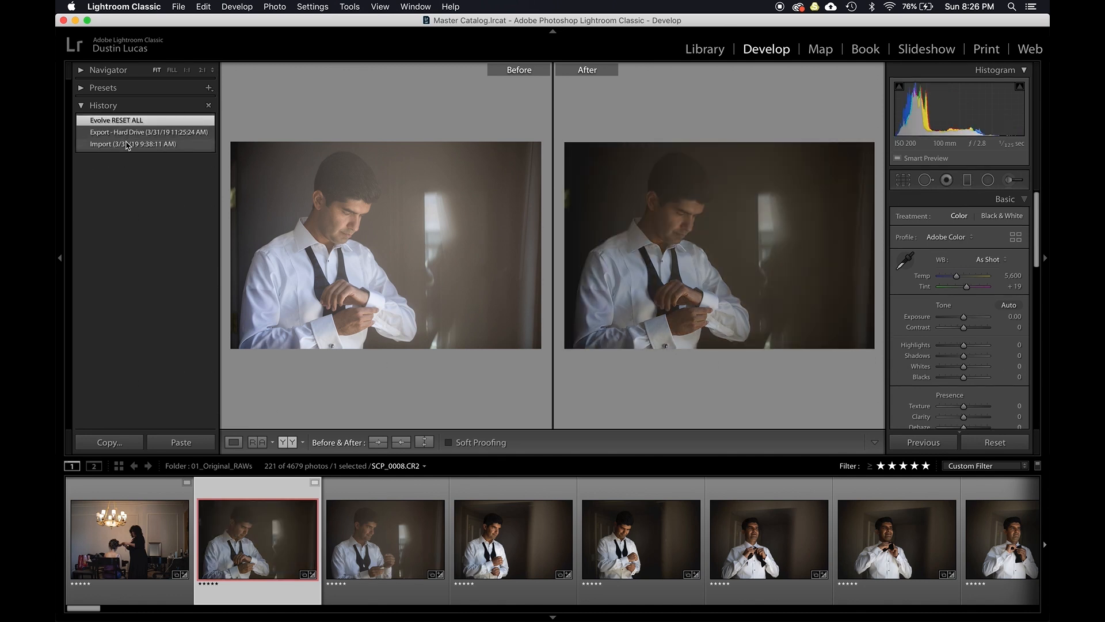
left_click(127, 144)
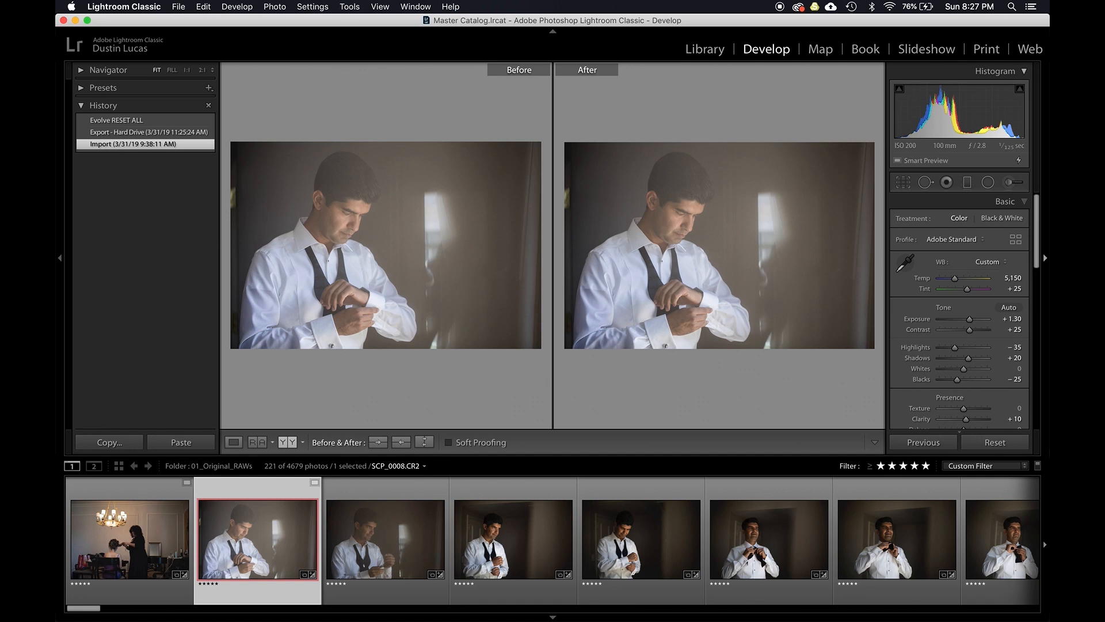
- Reset the groom photo's settings and swap the before settings into the after view
left_click(995, 442)
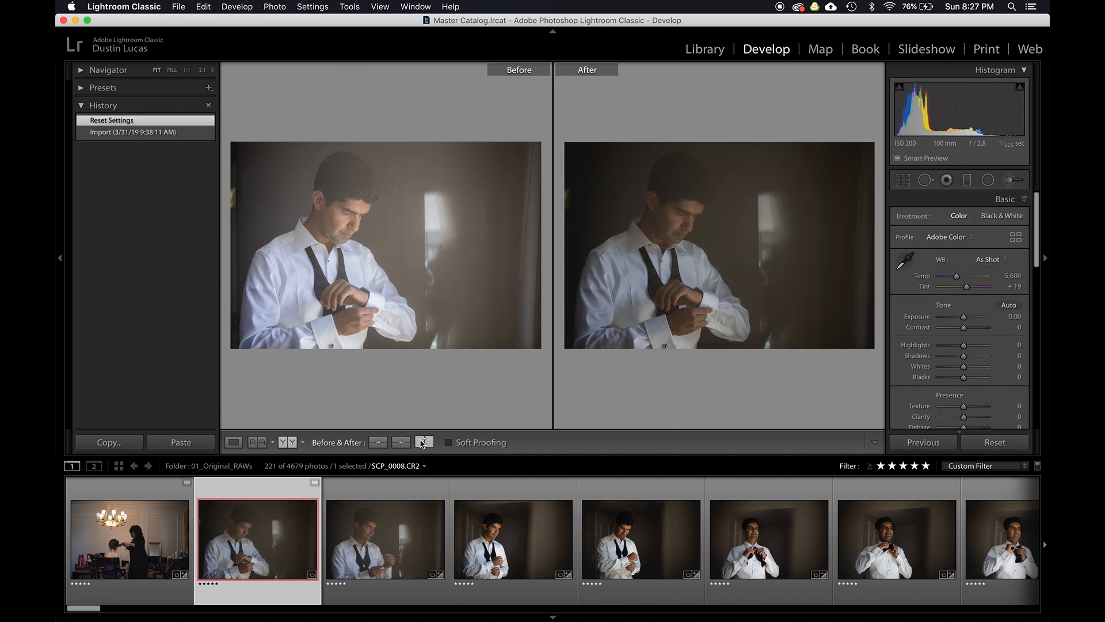
left_click(416, 442)
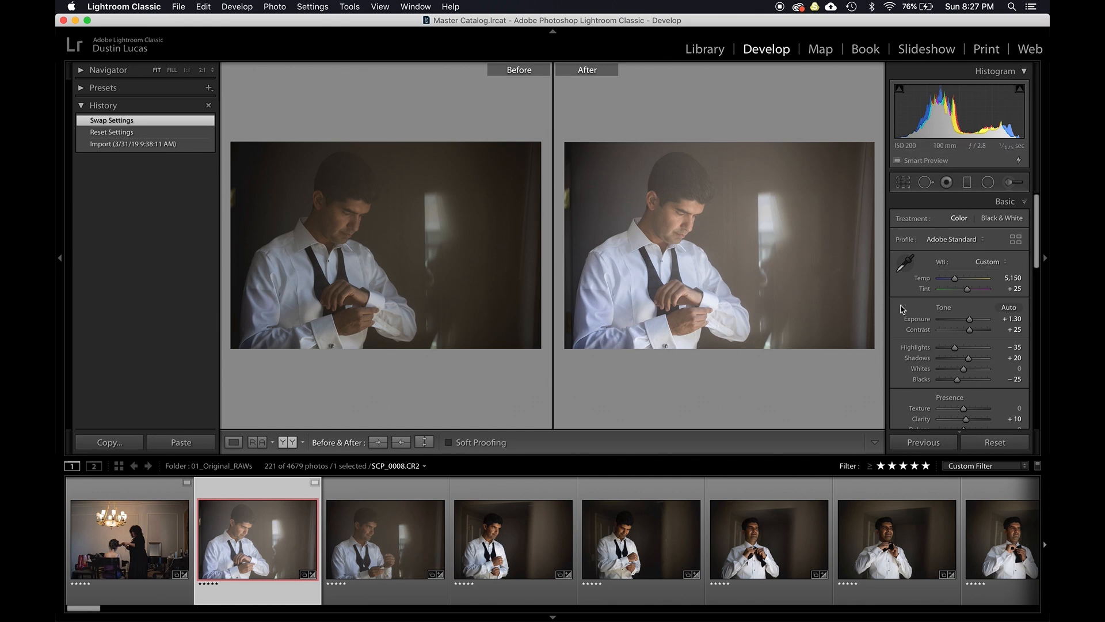
- Adjust the groom photo's exposure to +1.00, temperature to 5,450 and blacks to −55
key("Down")
key("Down")
key("Down")
key("Up")
key("Down")
key("Up")
key("Up")
key("Up")
key("Up")
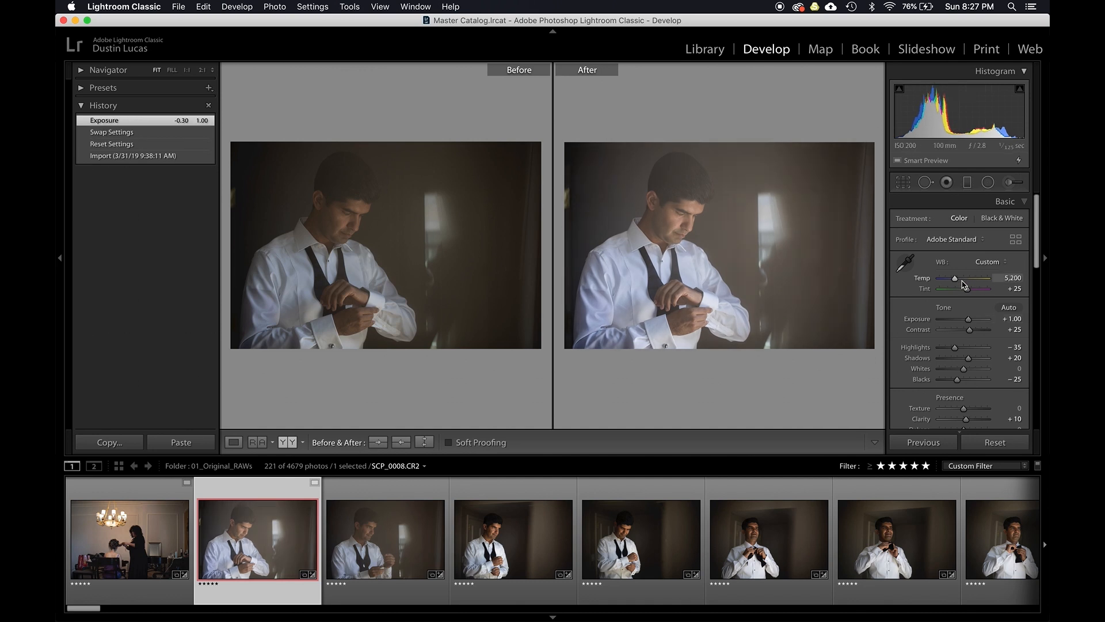
key("Up")
key("Up")
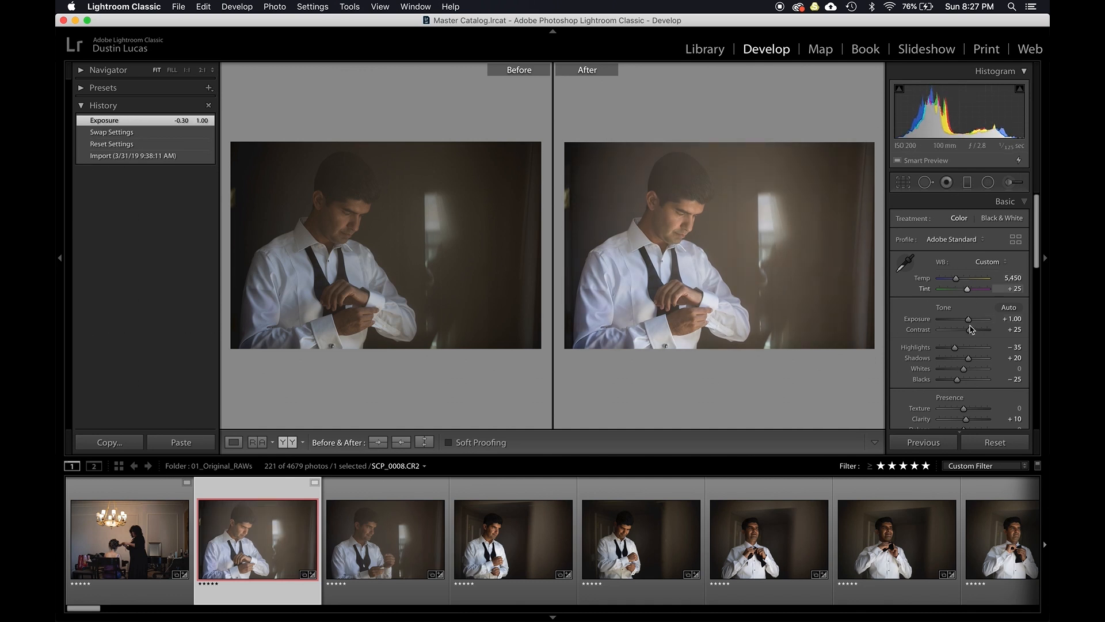
key("Down")
key("Down")
key("Down")
key("Down")
key("Down")
key("Down")
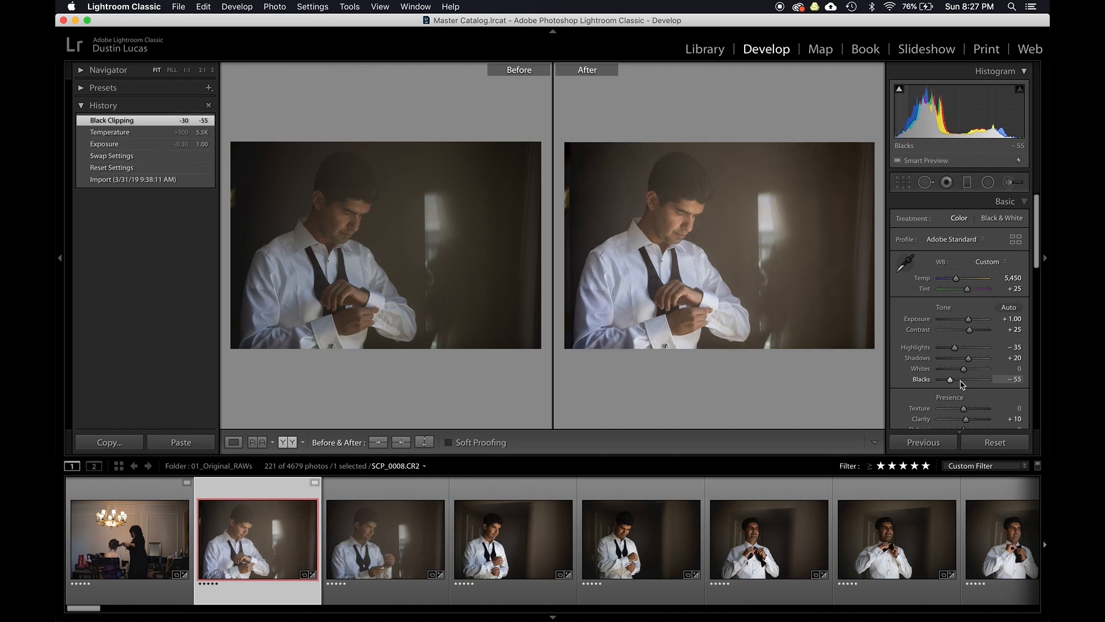
- Hide the side panels and toolbar to enlarge the before/after comparison
key("shift+Tab")
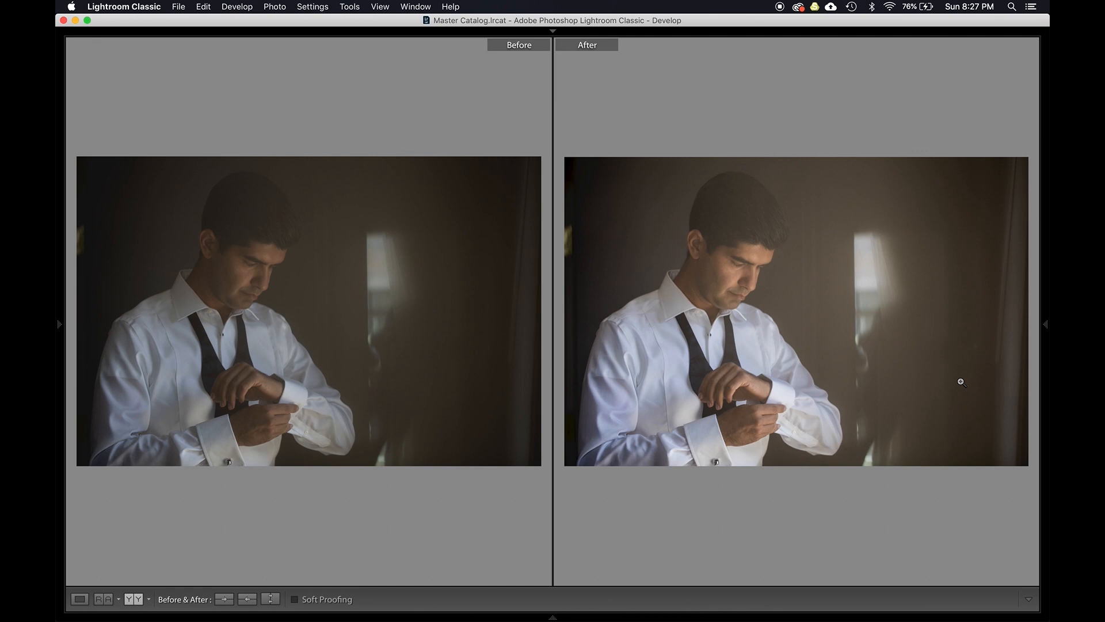
key("t")
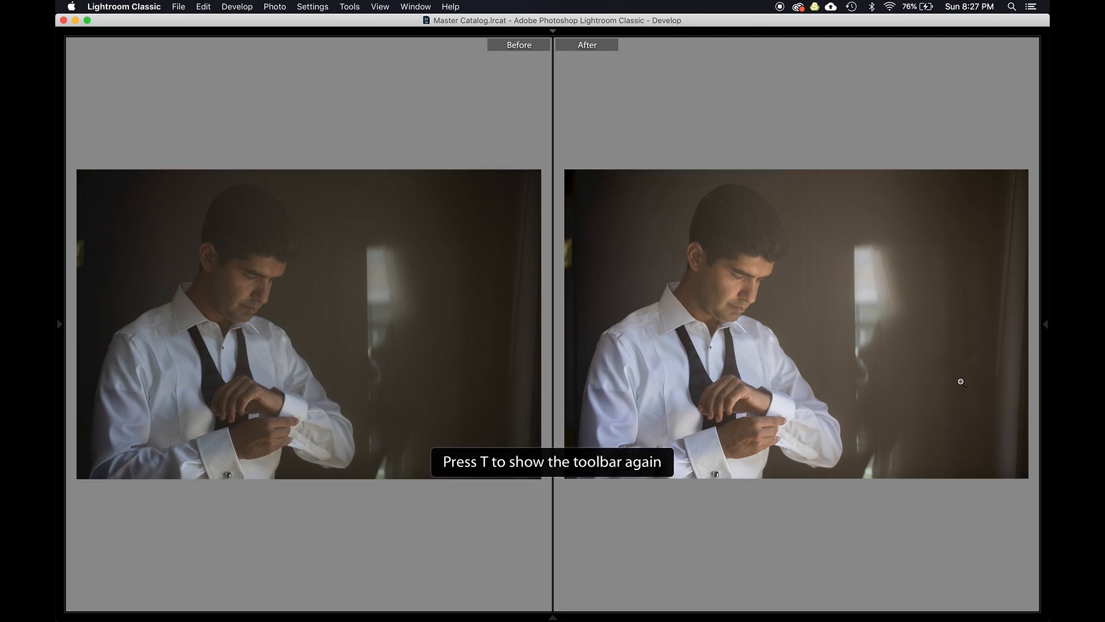
key("shift+Tab")
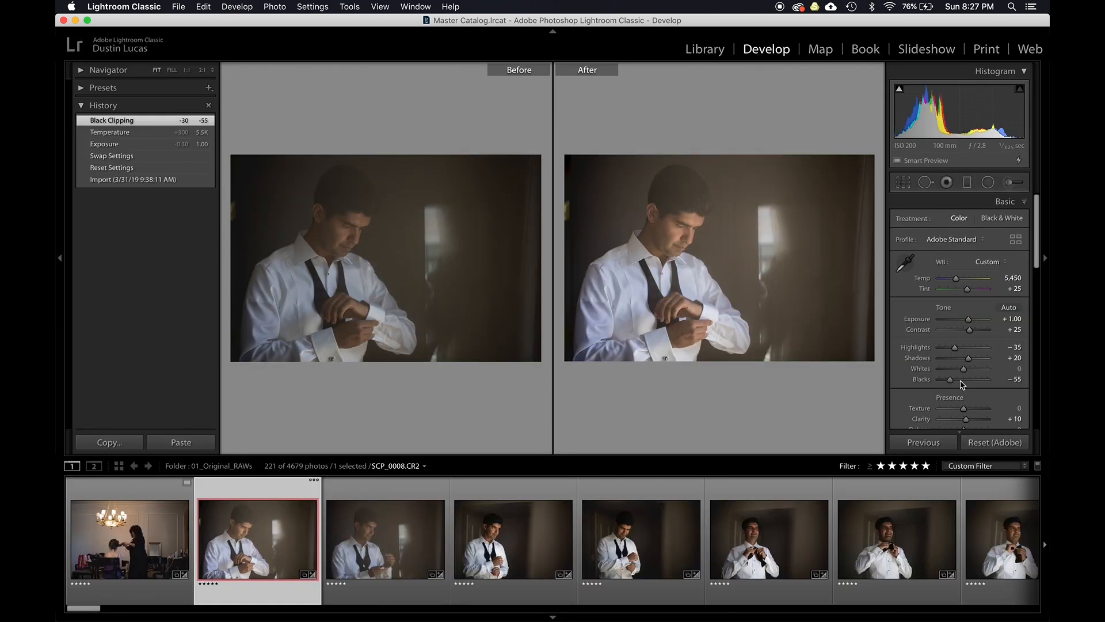
key("shift+Tab")
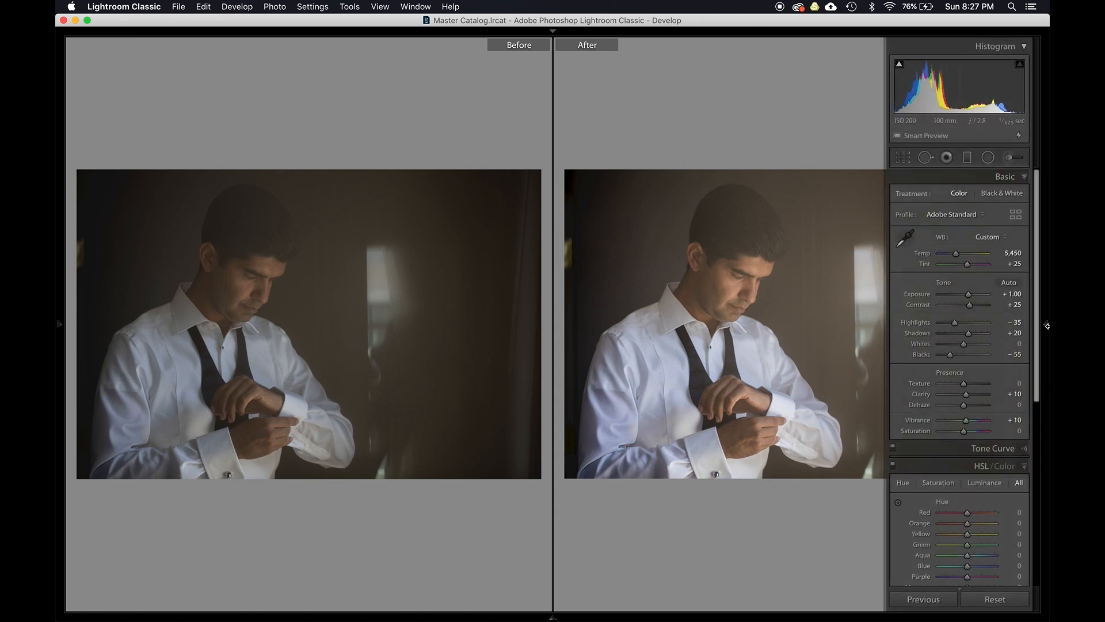
left_click(1048, 325)
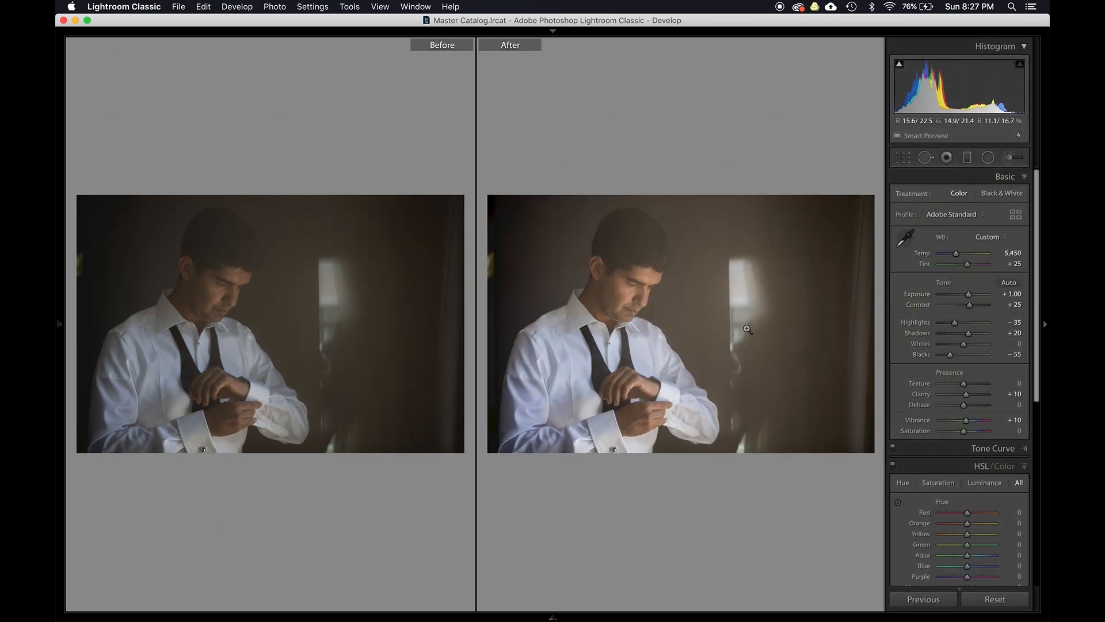
- Move on to the next groom photo, _AZ13307
key("Right")
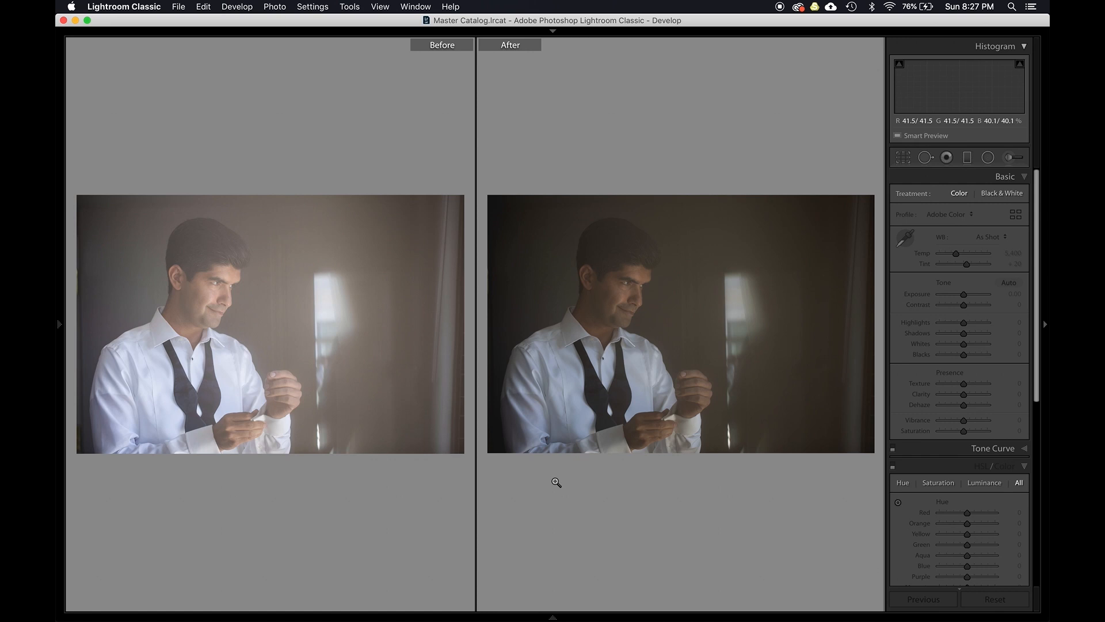
left_click(550, 619)
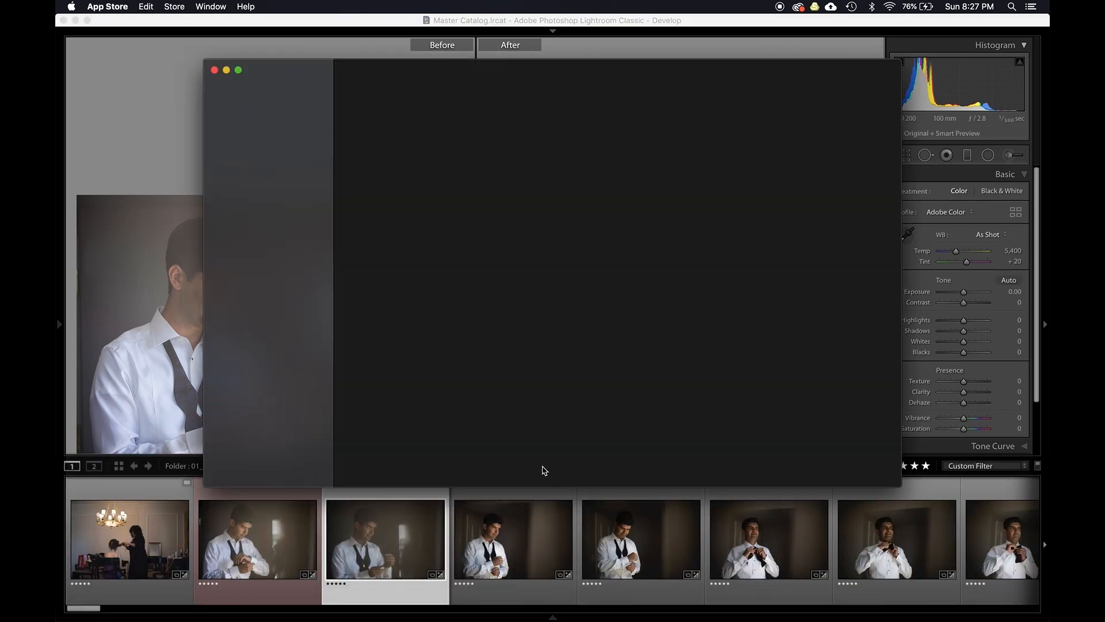
key("super+q")
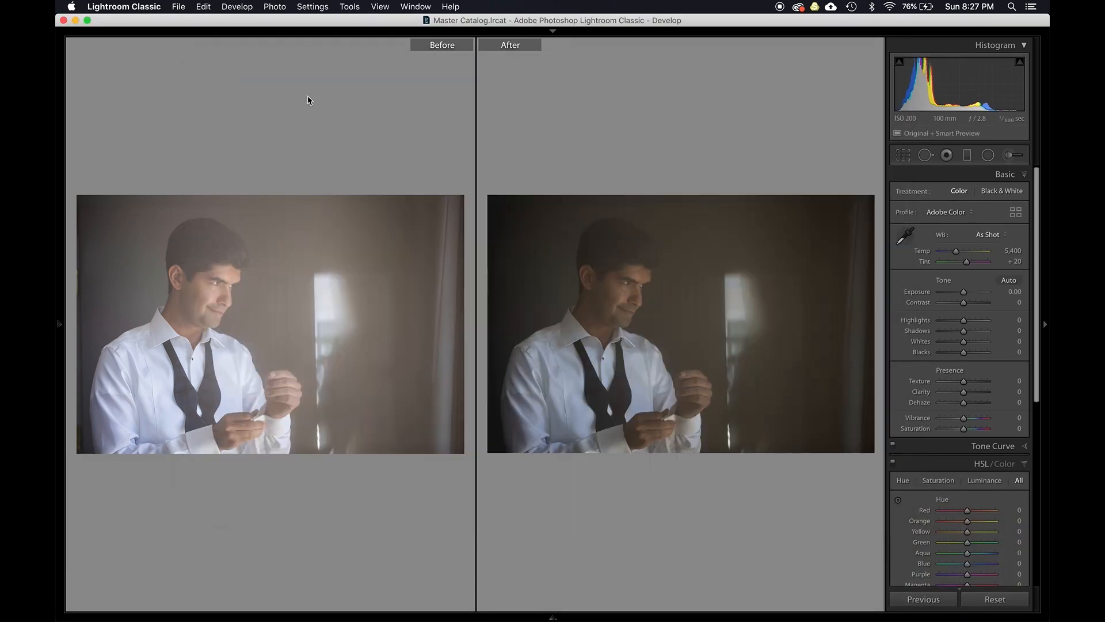
- Enlarge the filmstrip, select seven consecutive groom photos and show the toolbar again
mouse_move(566, 570)
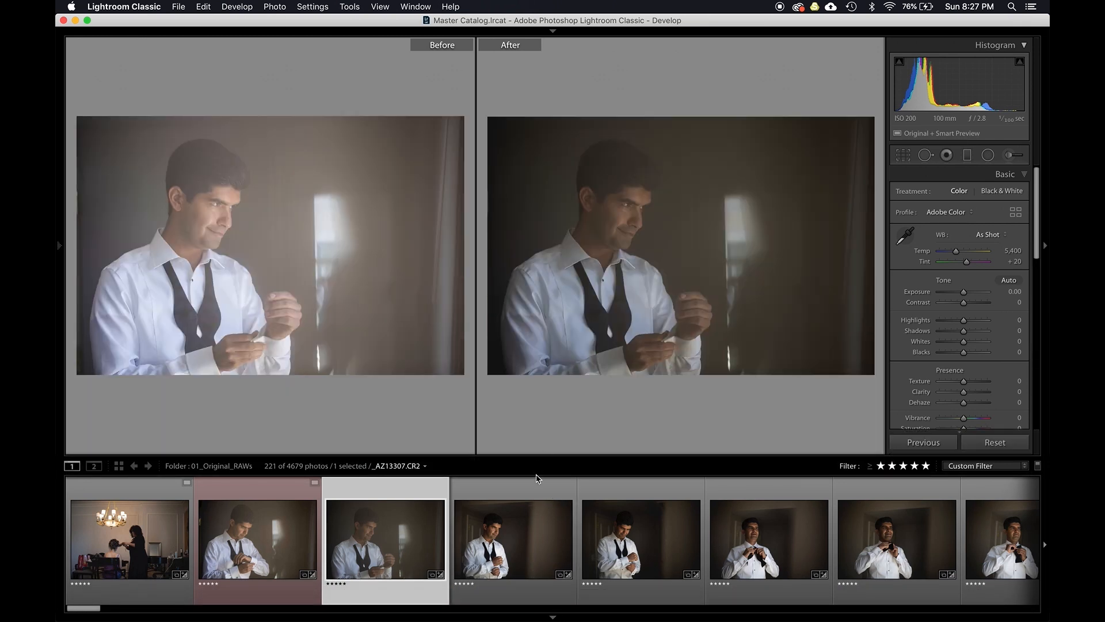
left_click_drag(538, 457, 533, 503)
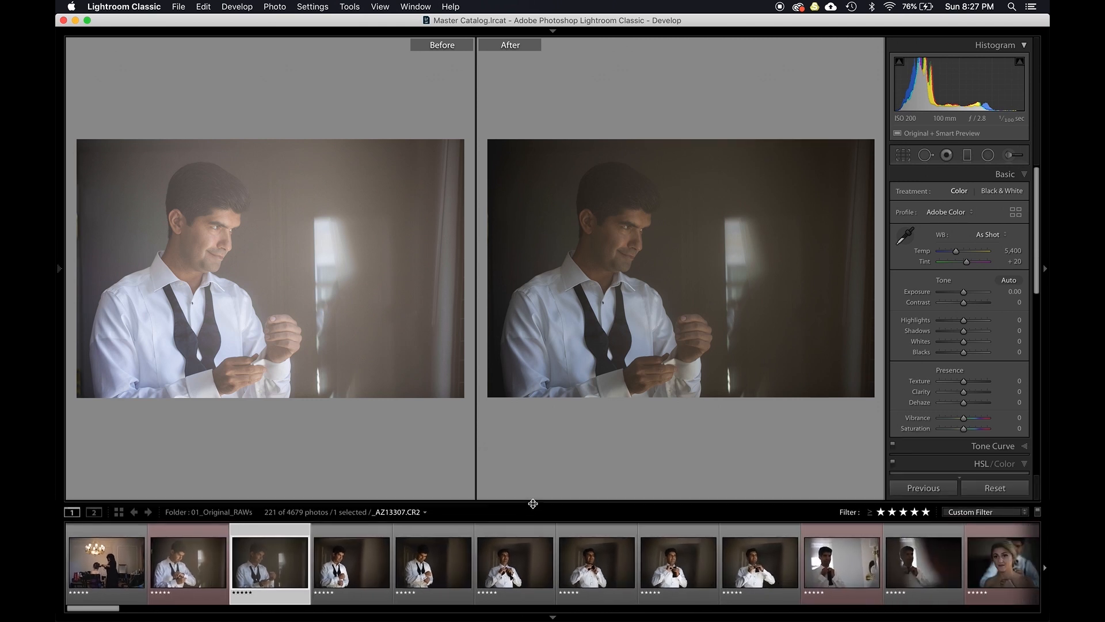
left_click(759, 568, "shift")
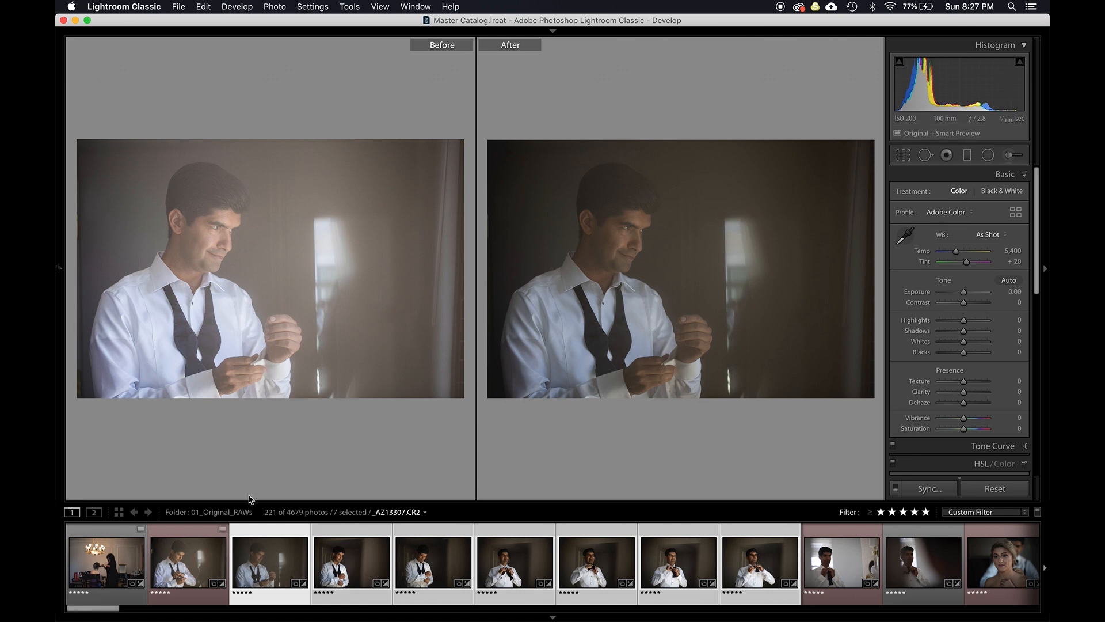
key("t")
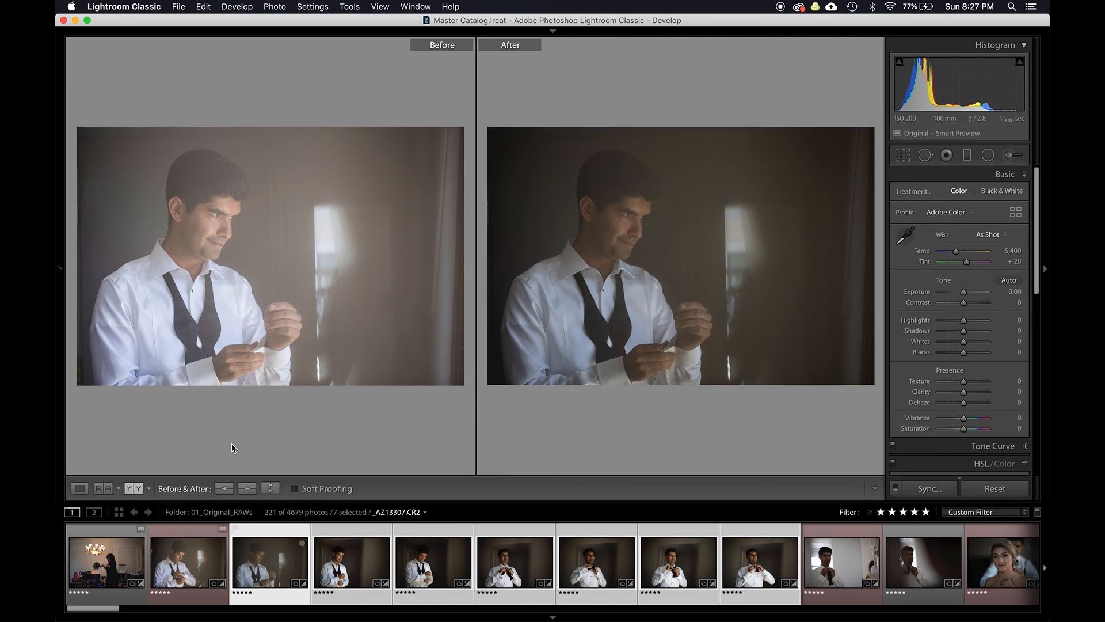
- Swap the before settings into the after view and set exposure to +1.00 and temperature to 5,450
left_click(270, 487)
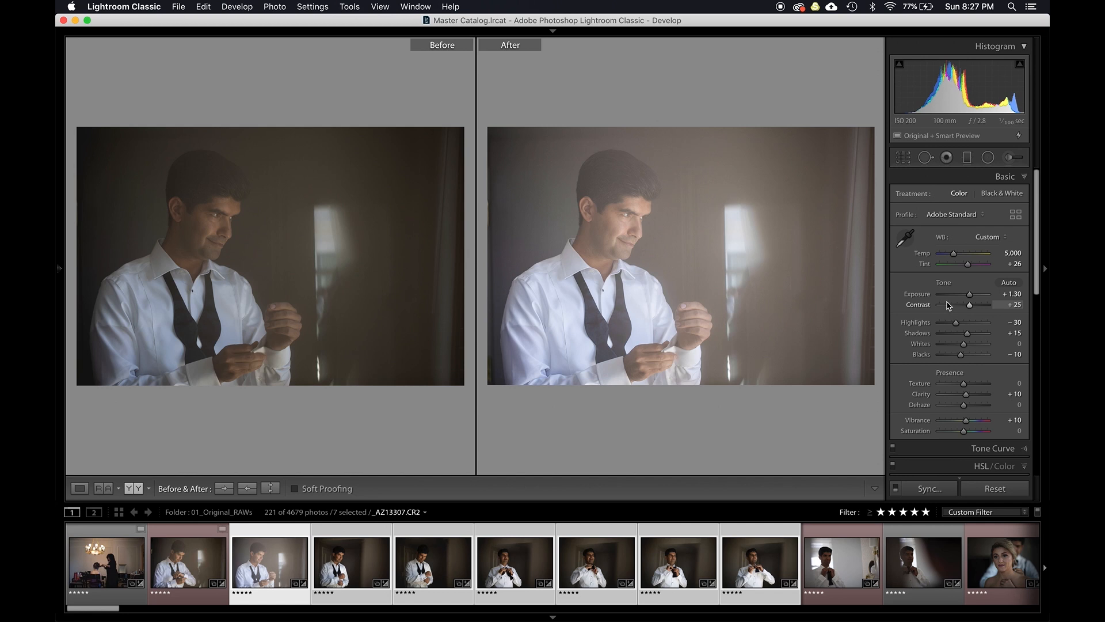
left_click_drag(969, 294, 967, 295)
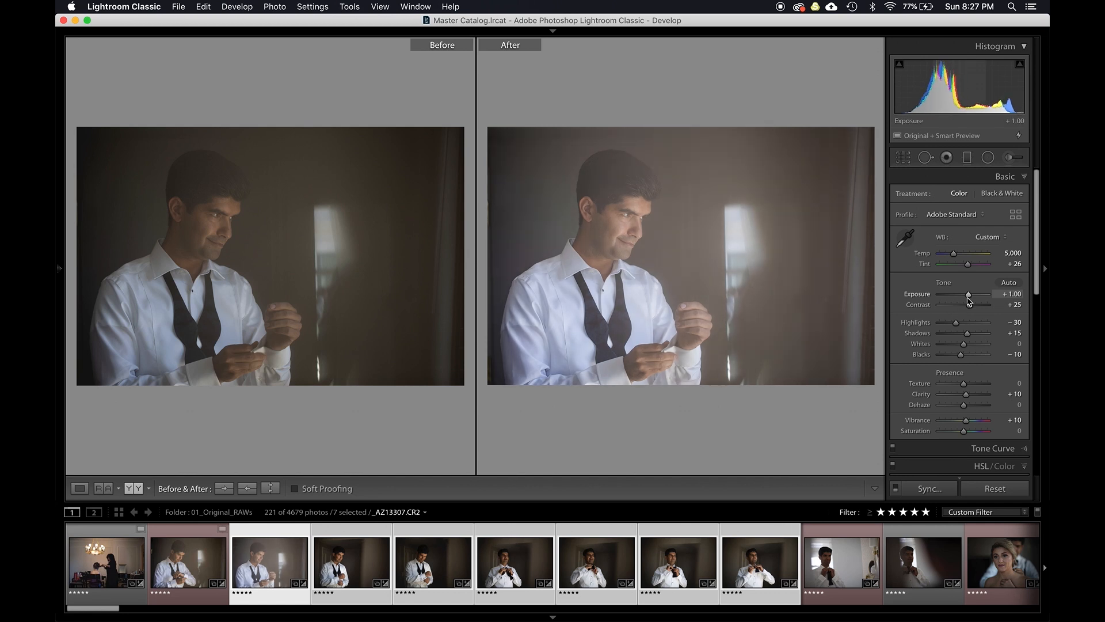
scroll(969, 255, "up", 9)
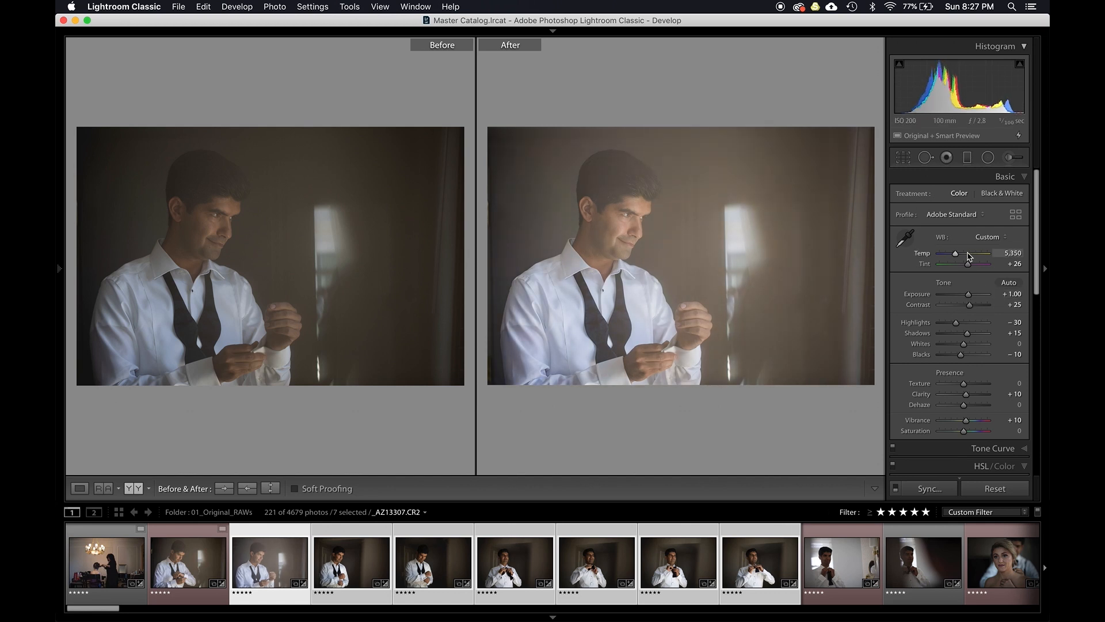
- Synchronize the white balance and basic tone settings, toggling Exposure, across the seven selected groom photos
key("super+shift+s")
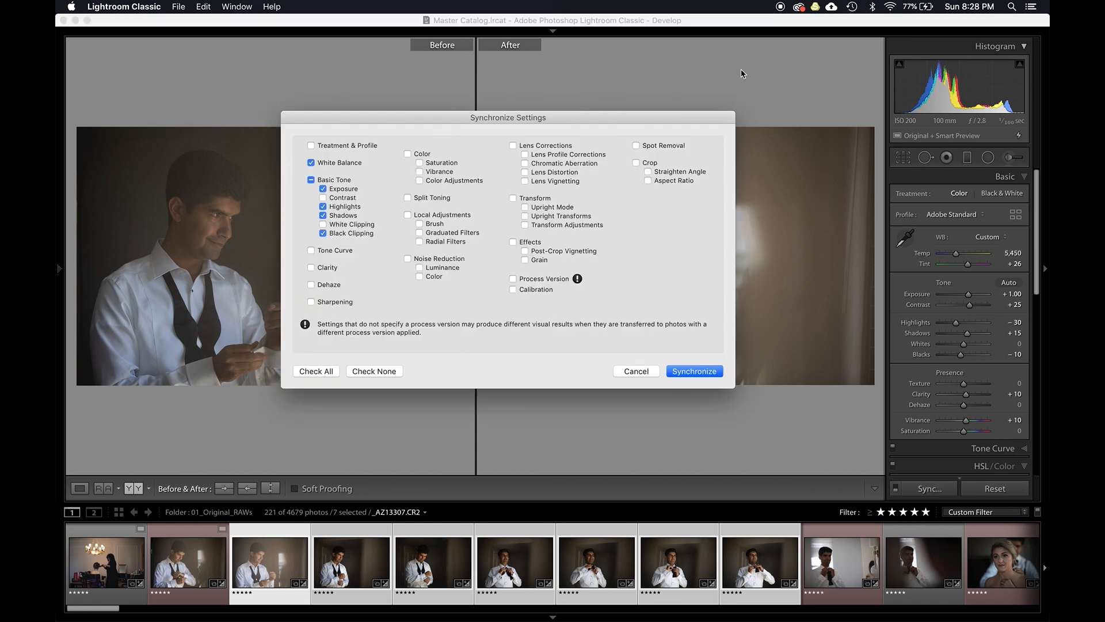
left_click(344, 183)
left_click(695, 371)
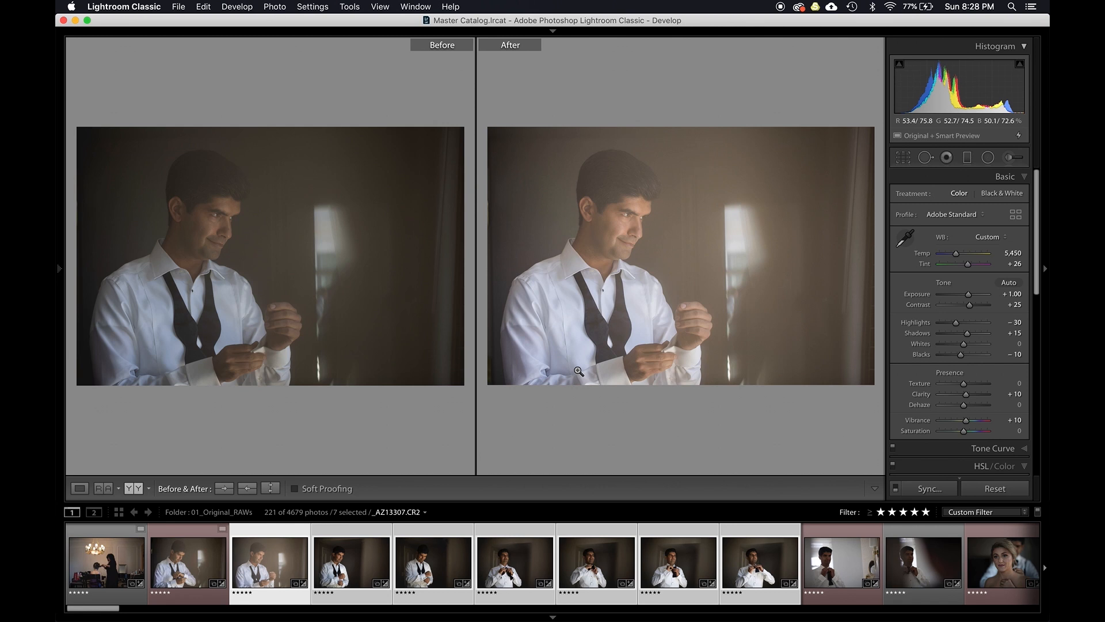
- Step through the seven synced groom photos in the before/after view to check each edit
key("Right")
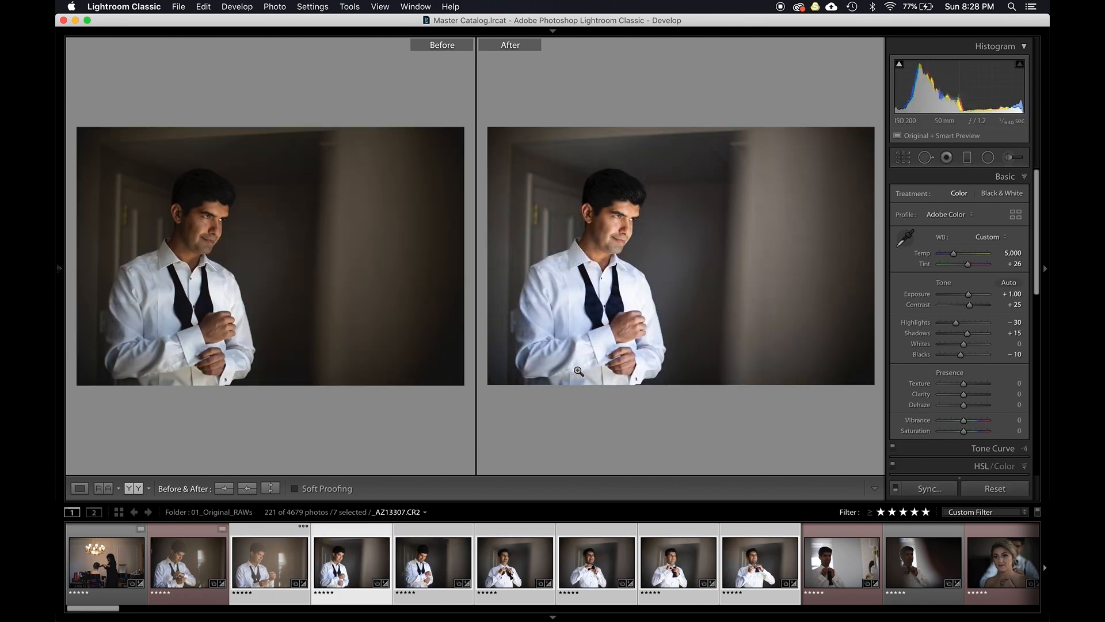
key("Right")
key("Left")
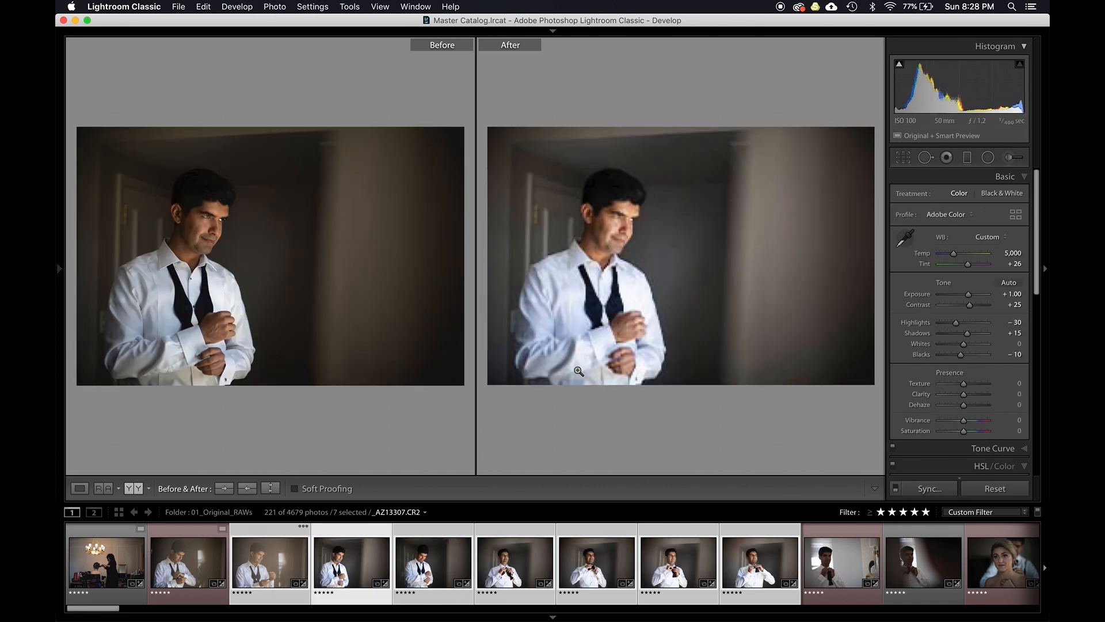
key("Right")
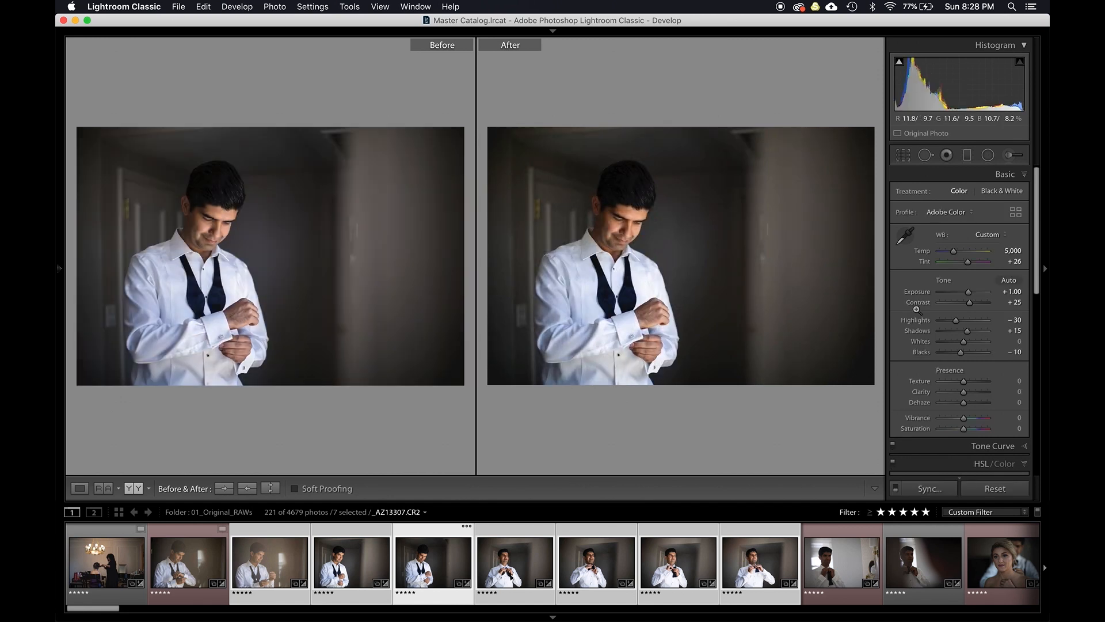
key("Right")
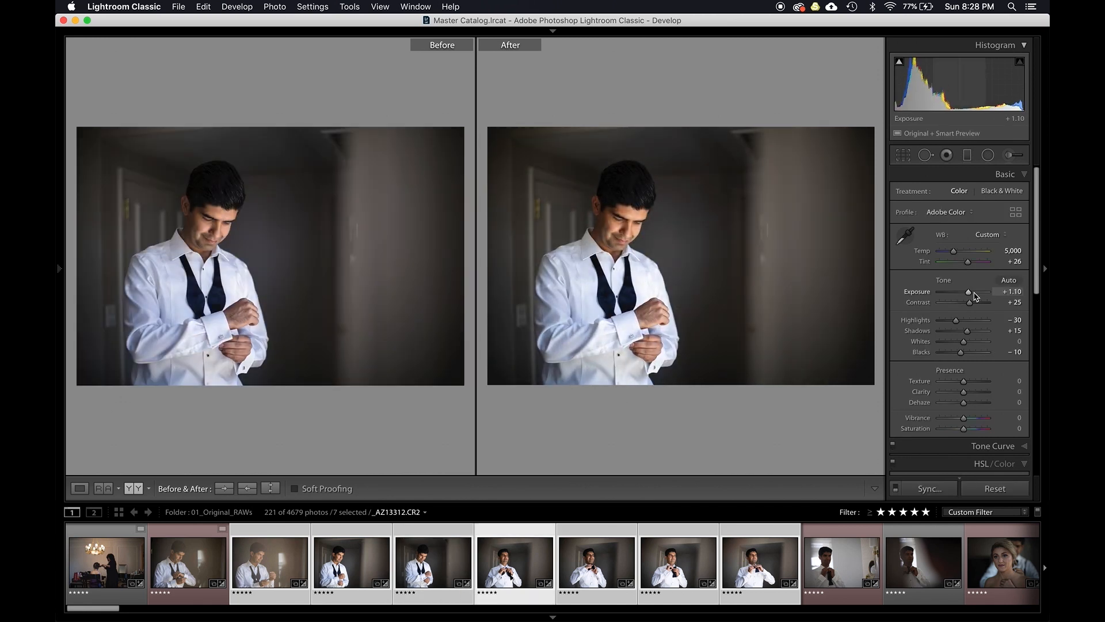
key("Right")
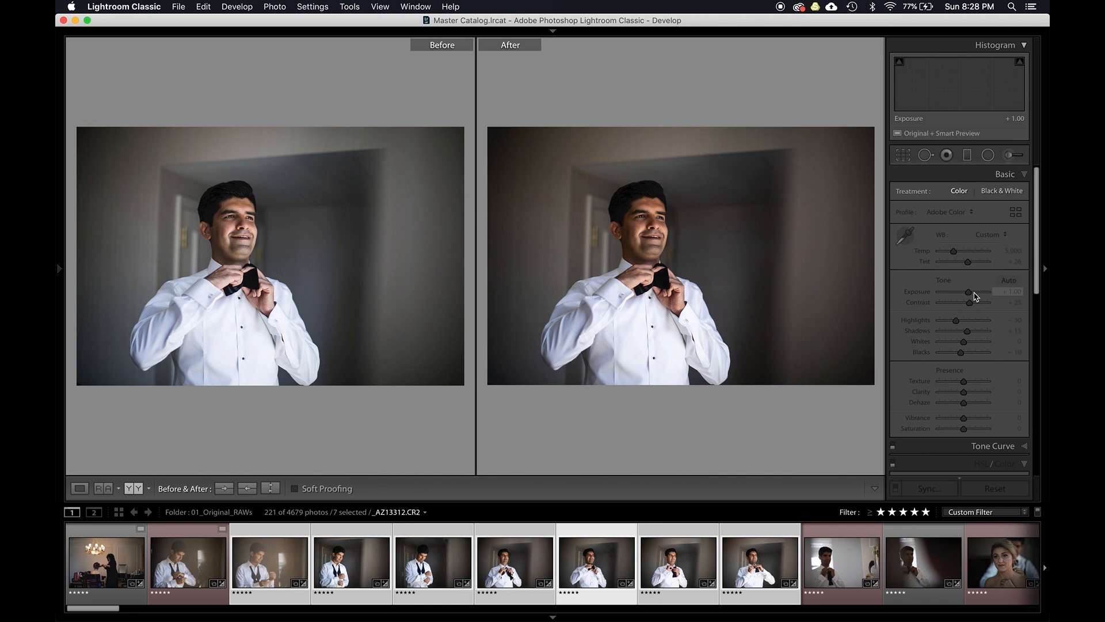
key("Left")
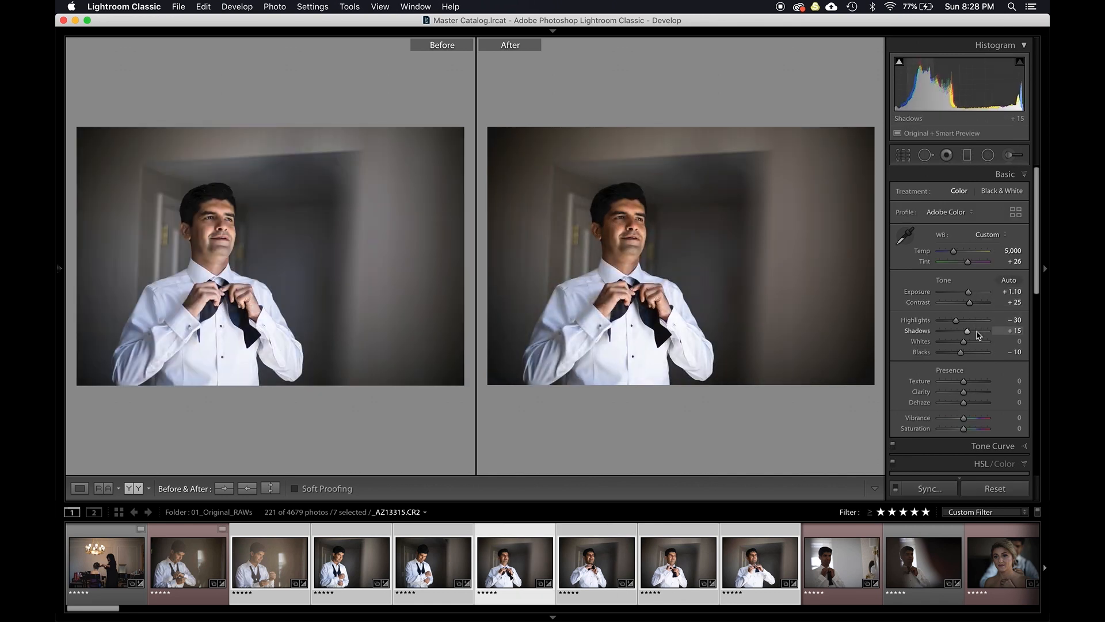
key("Right")
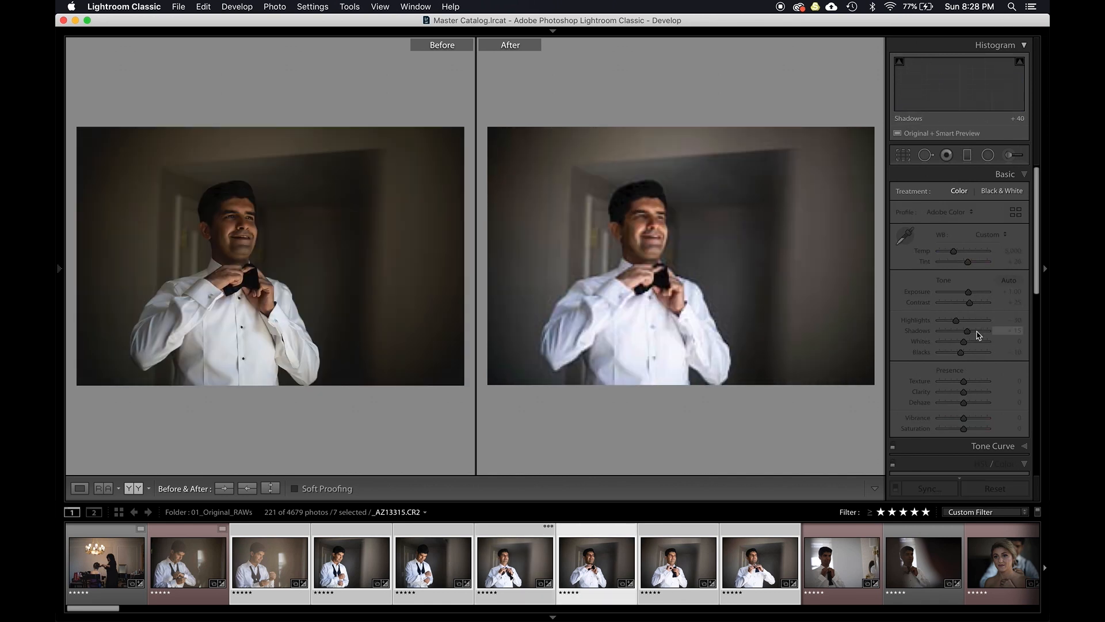
key("Right")
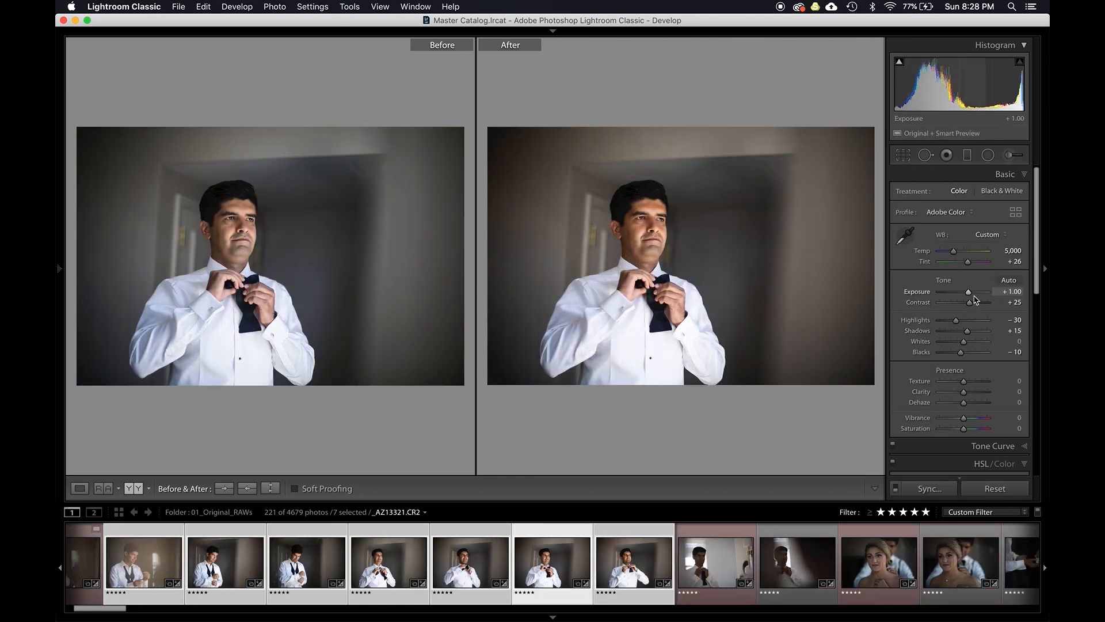
key("Left")
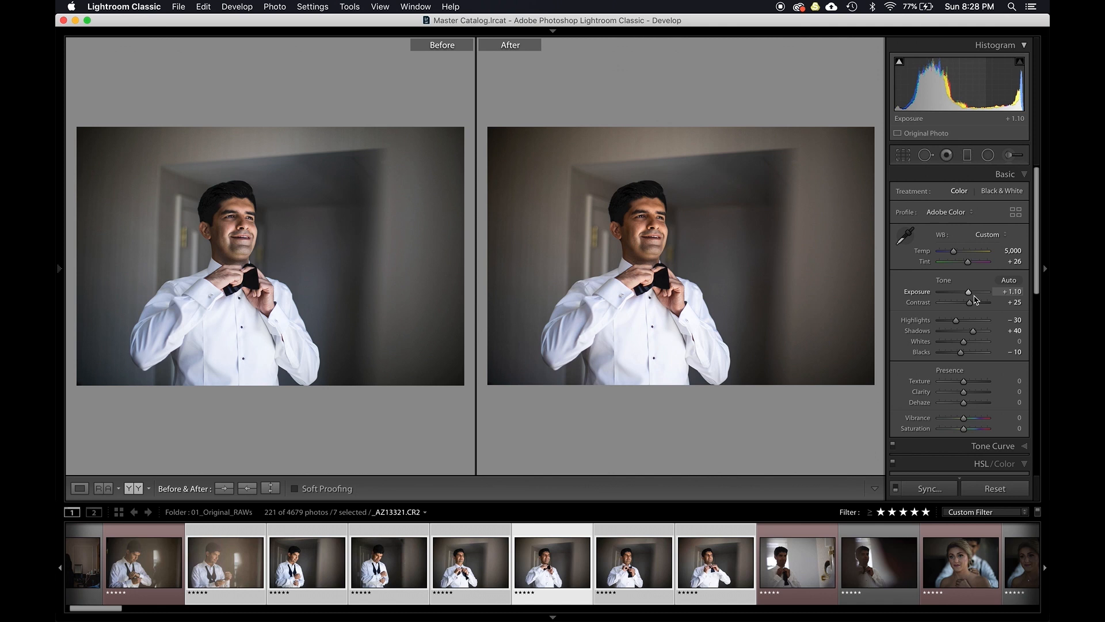
key("Left")
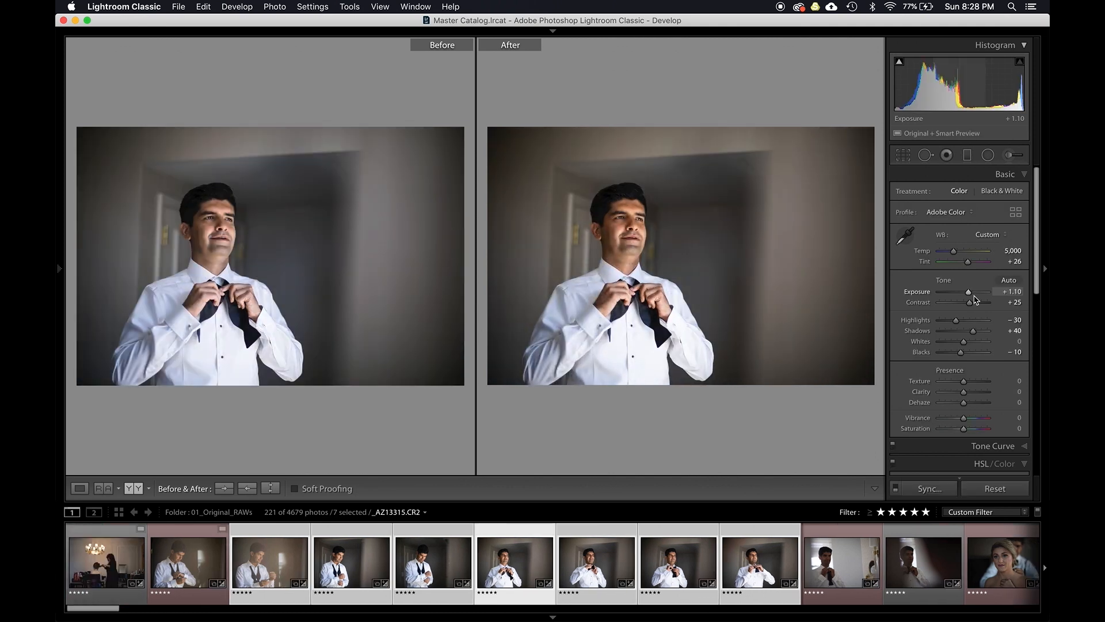
- Compare the seven selected groom photos side by side in Survey view, then return to the grid
key("n")
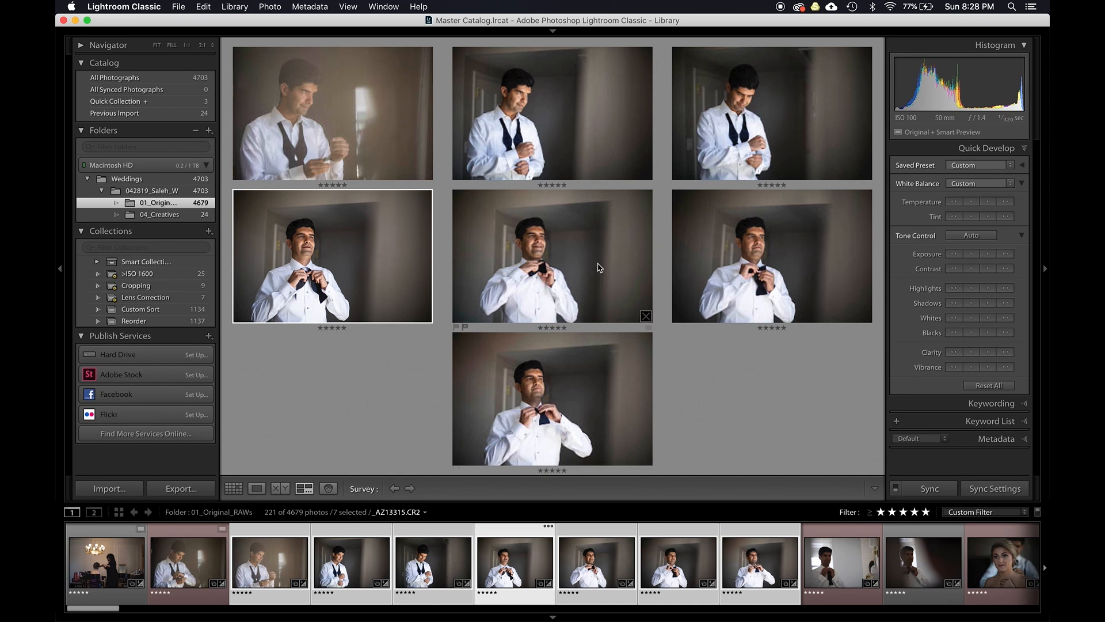
key("g")
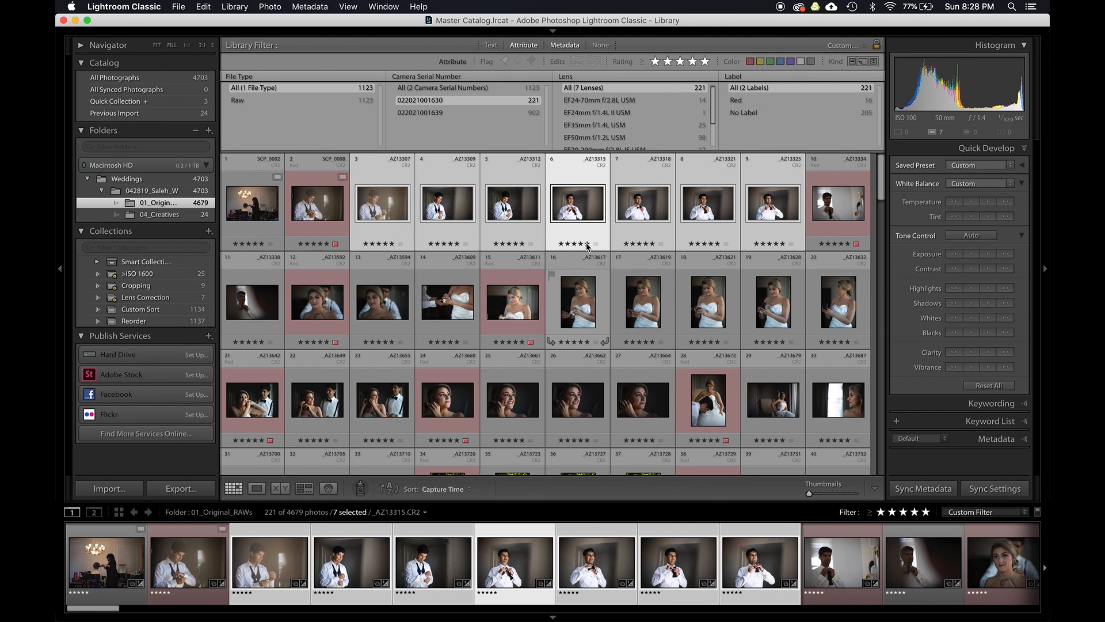
- Open groom photo _AZ13309 for developing, switch to the reference view and set it as the reference photo
left_click(307, 214)
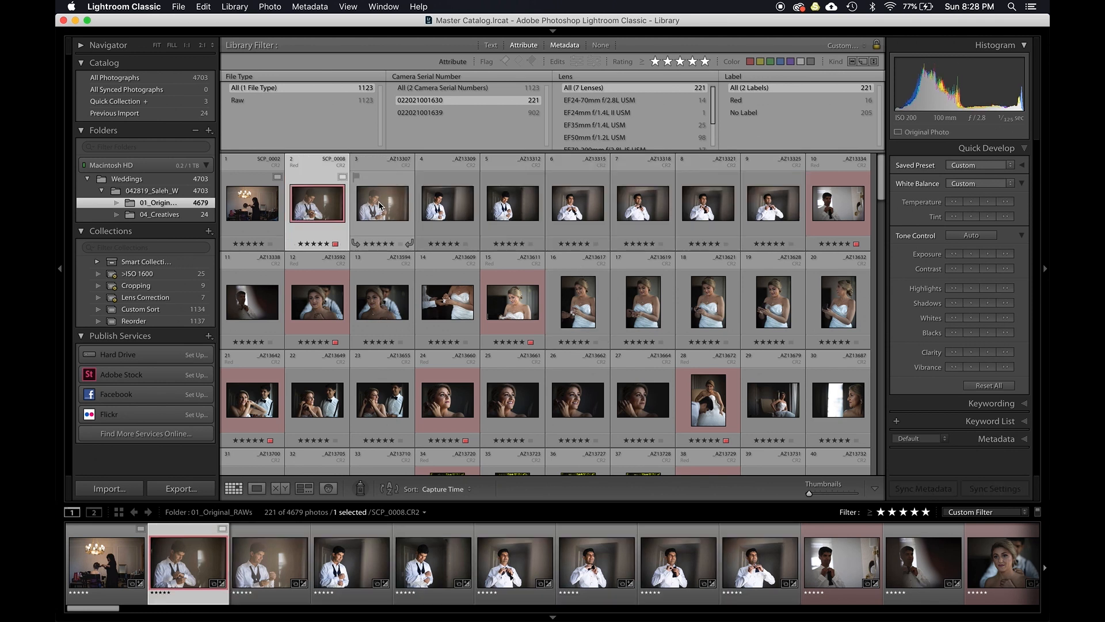
left_click(445, 218)
key("d")
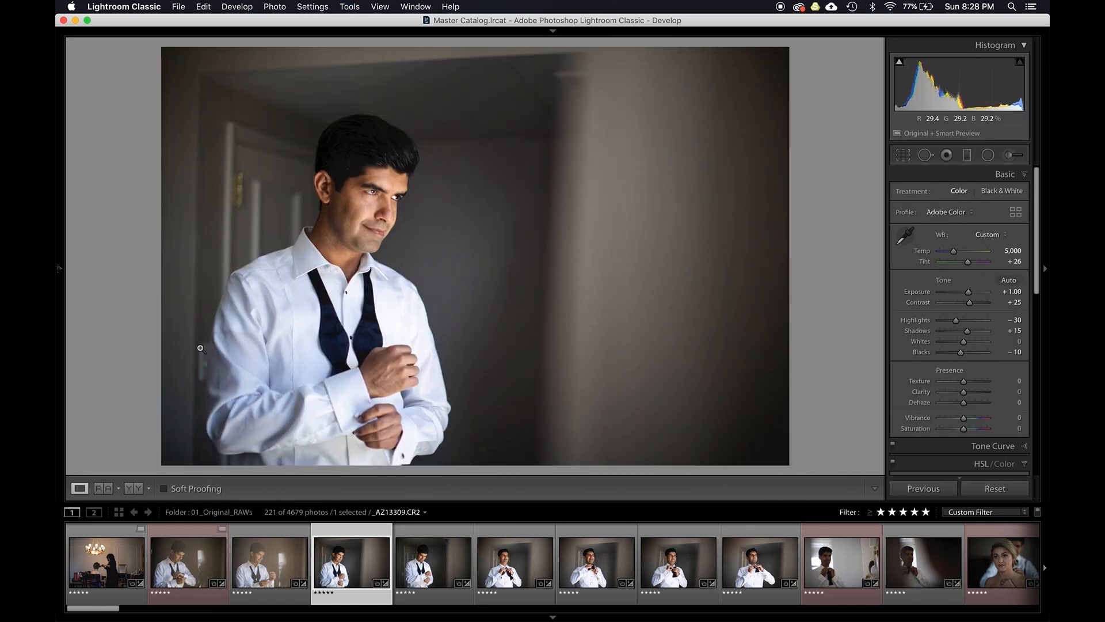
left_click(104, 487)
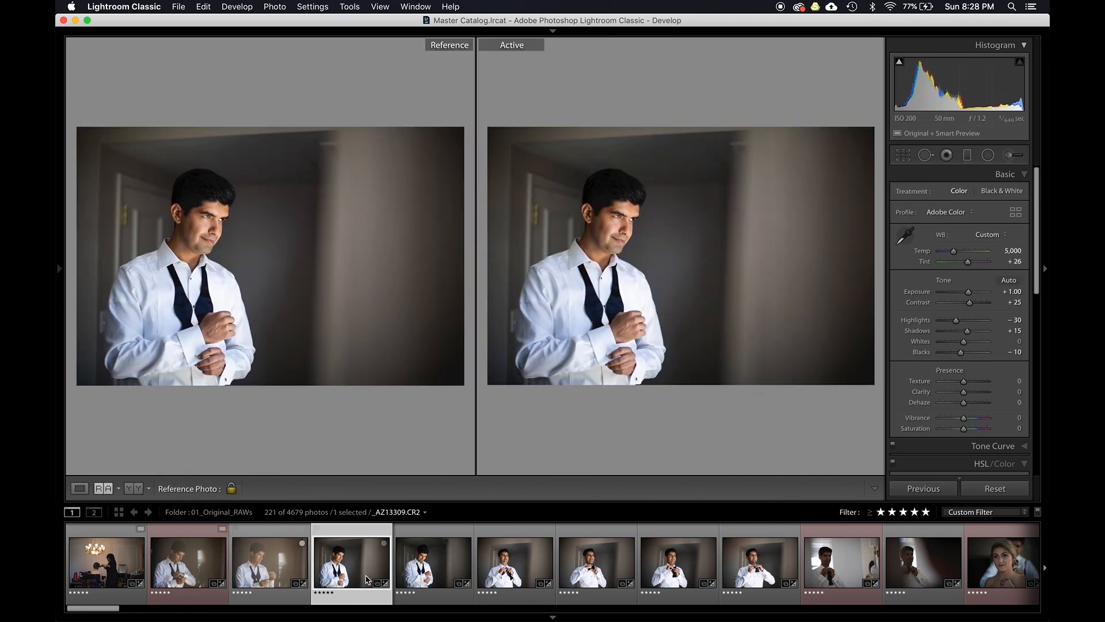
right_click(345, 559)
left_click(392, 266)
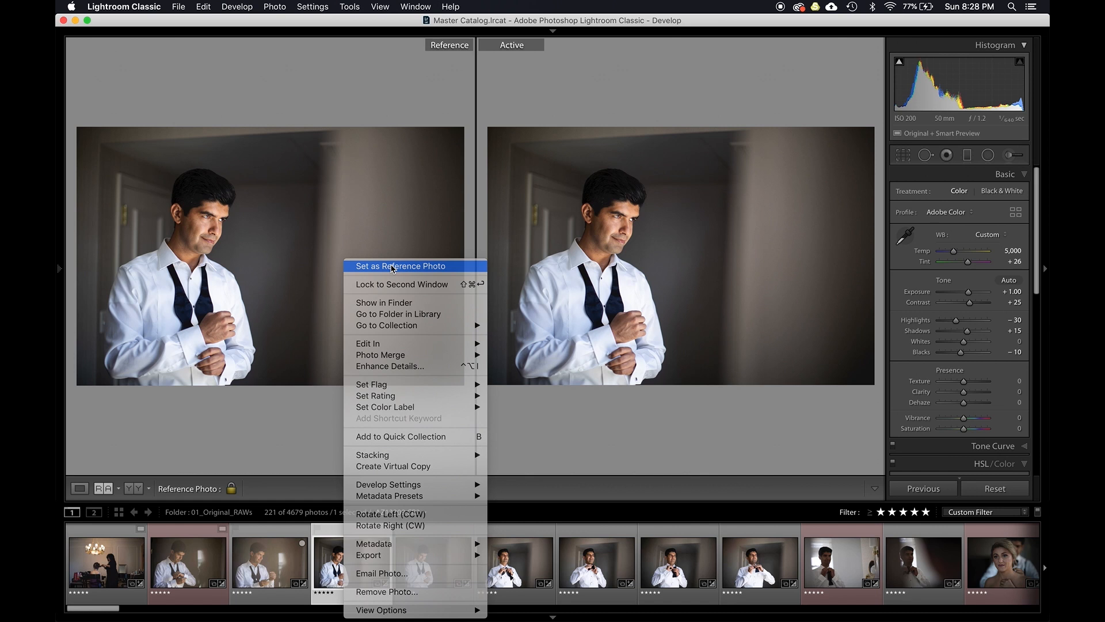
- Move to groom photo _AZ13334 and raise its exposure to +1.80 to match the reference
key("Right")
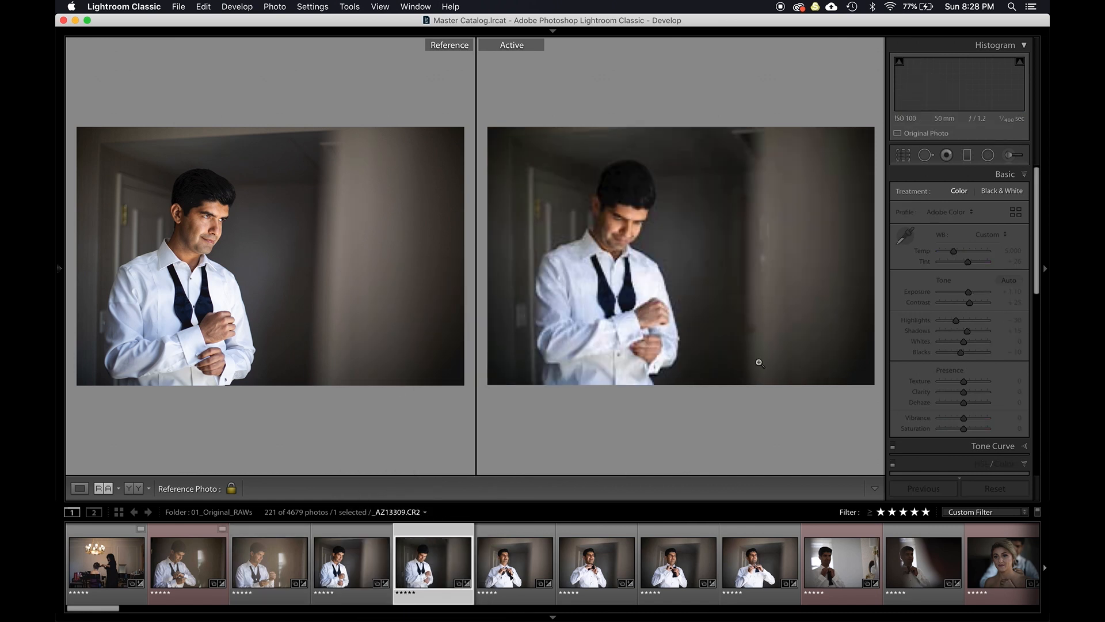
key("Right")
key("Right")
key("Right")
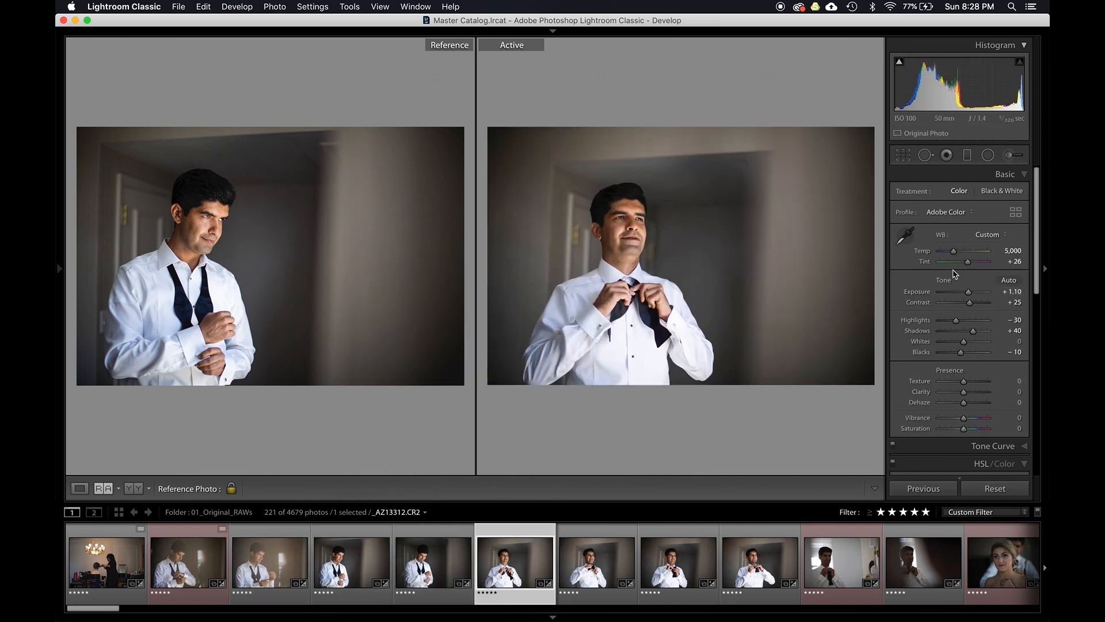
key("Right")
key("Right")
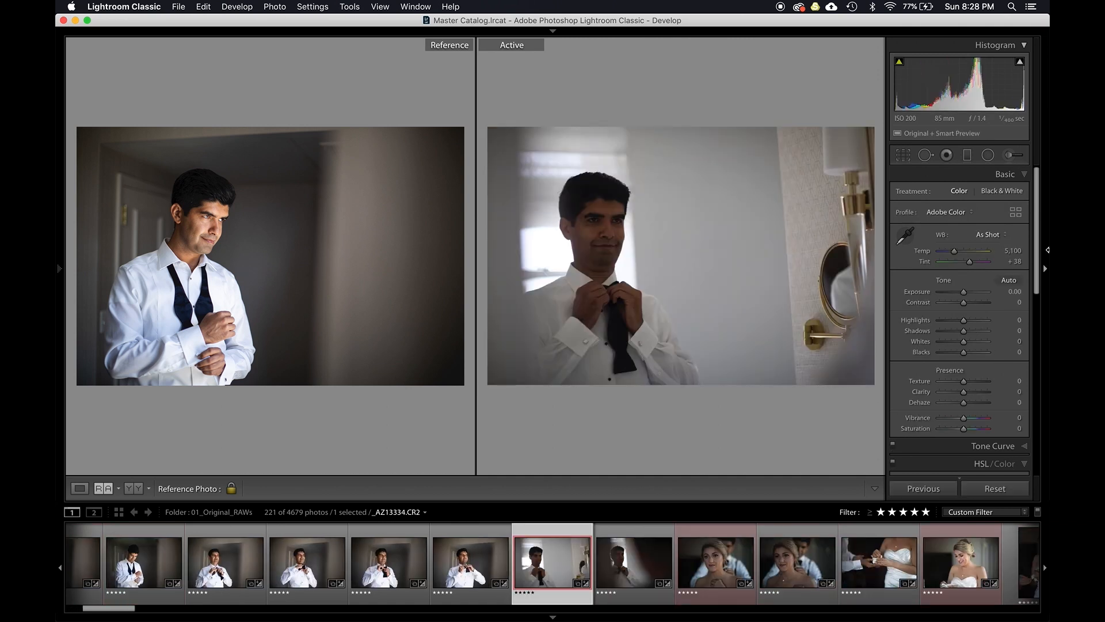
key("Up")
key("Up")
key("Up")
key("Up")
key("Up")
key("Up")
key("Up")
key("Up")
key("Up")
key("Up")
key("Up")
key("Up")
key("Up")
key("Up")
key("Up")
key("Up")
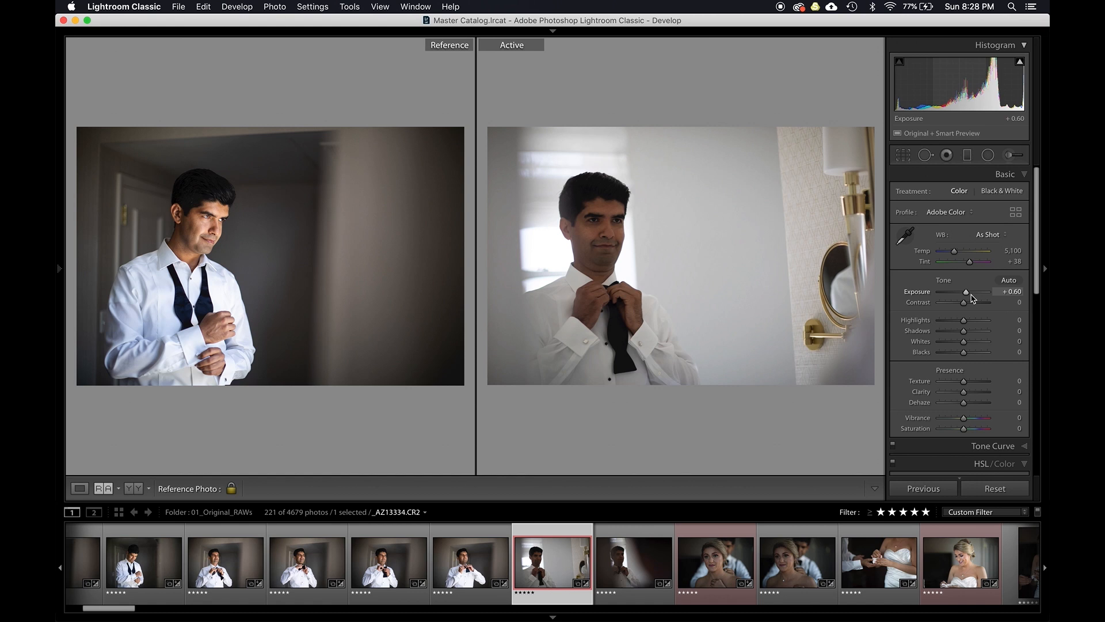
key("Up")
key("Up")
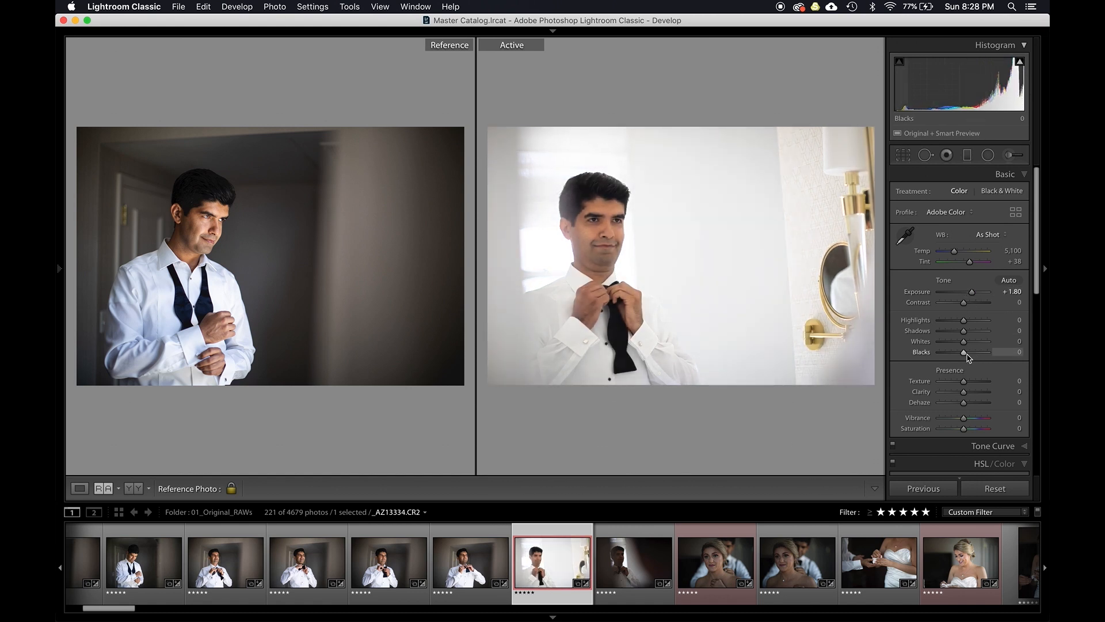
- Set the photo's blacks to -30 and its white balance temperature to 5,000
key("Down")
key("Down")
key("Down")
key("Down")
key("Down")
key("Down")
key("Down")
key("Up")
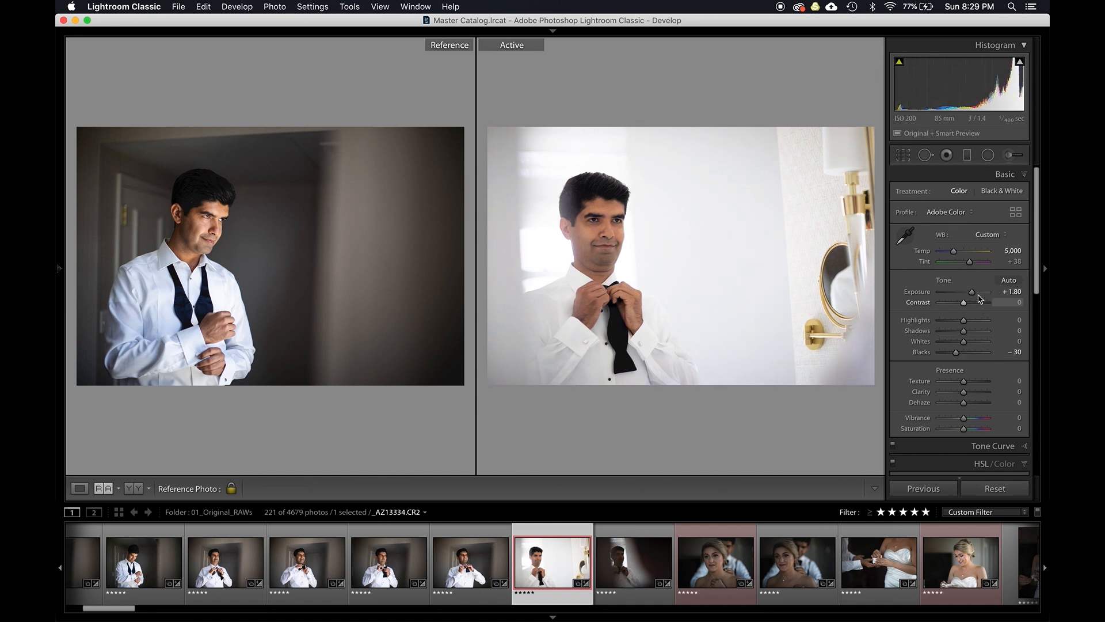
- Step through the neighbouring groom photos, comparing each against the reference photo
key("Right")
key("Left")
key("Left")
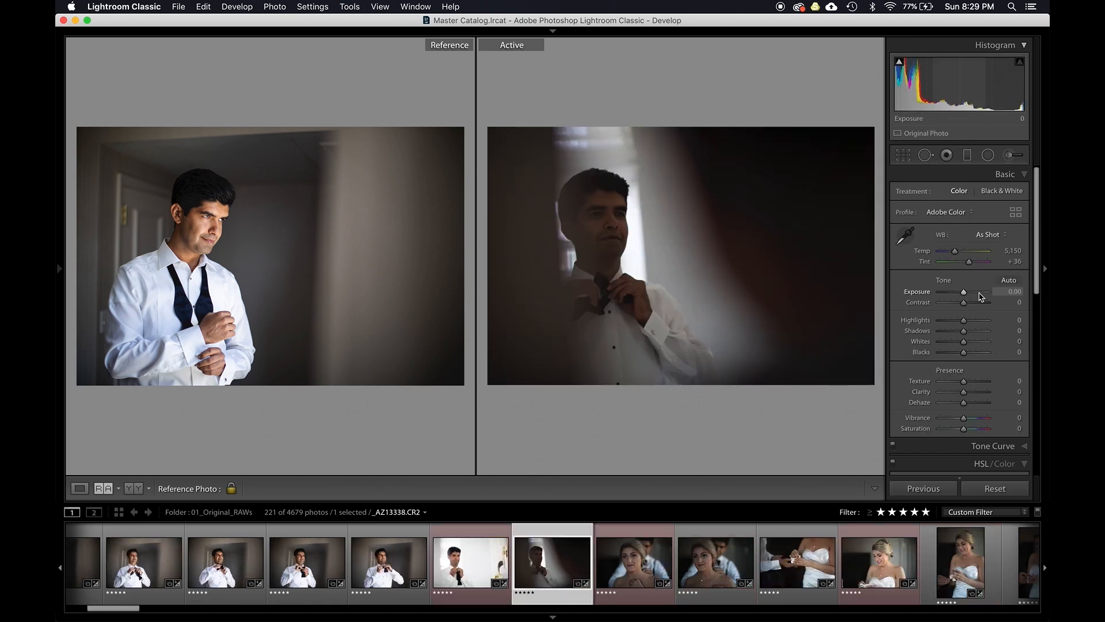
key("Right")
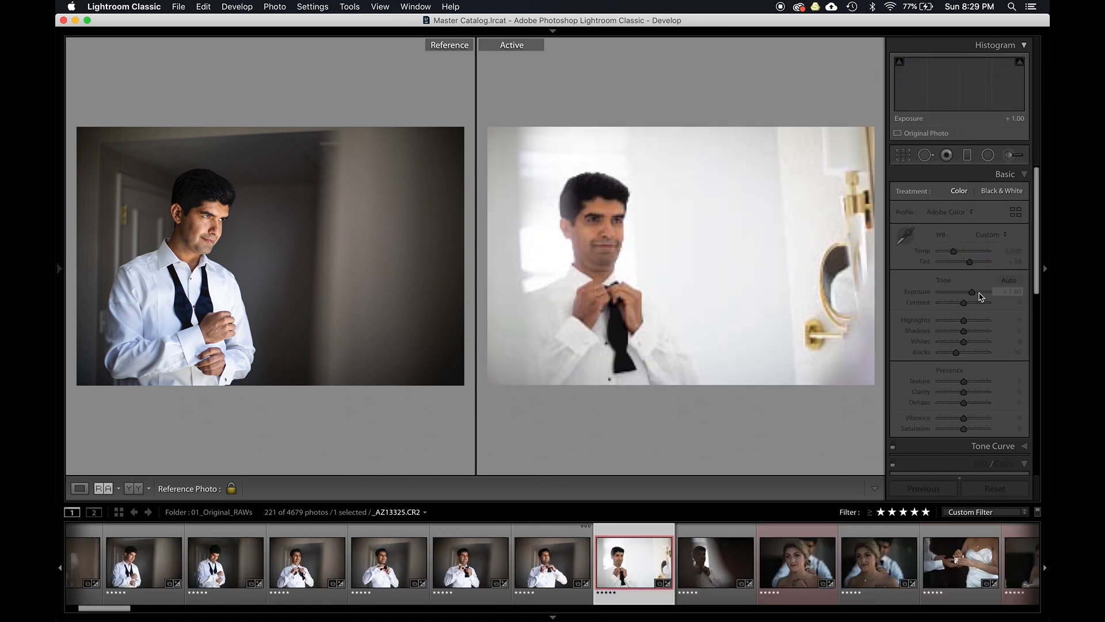
key("Left")
key("Left")
key("Left")
key("Left")
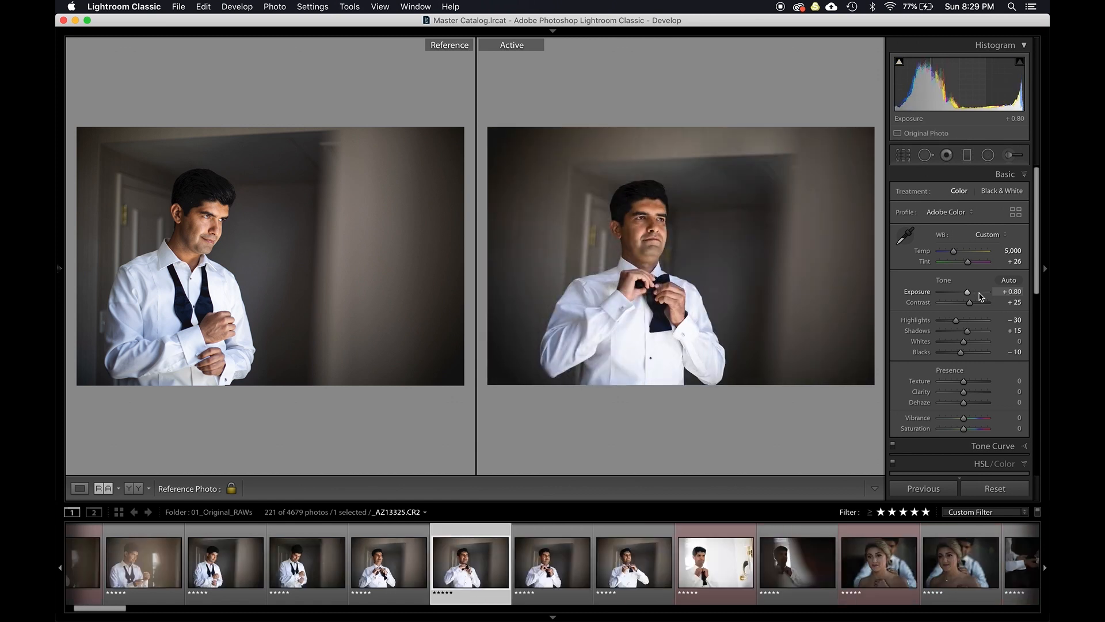
key("Left")
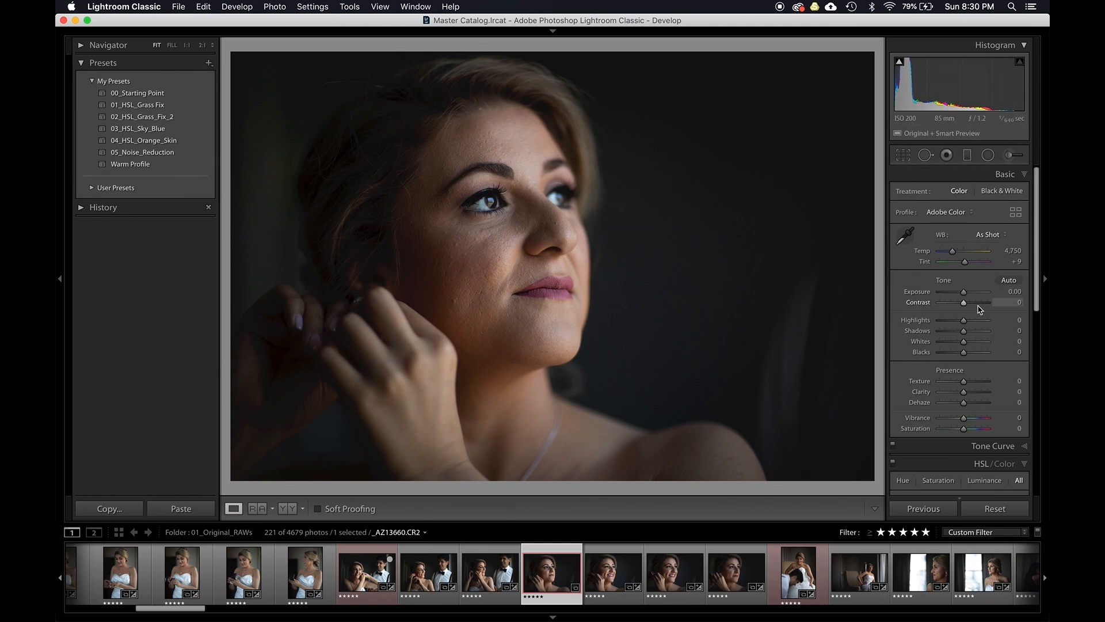
- On bride photo _AZ13660, set contrast to +10, highlights to -15, shadows to +15 and whites to +5
key("Right")
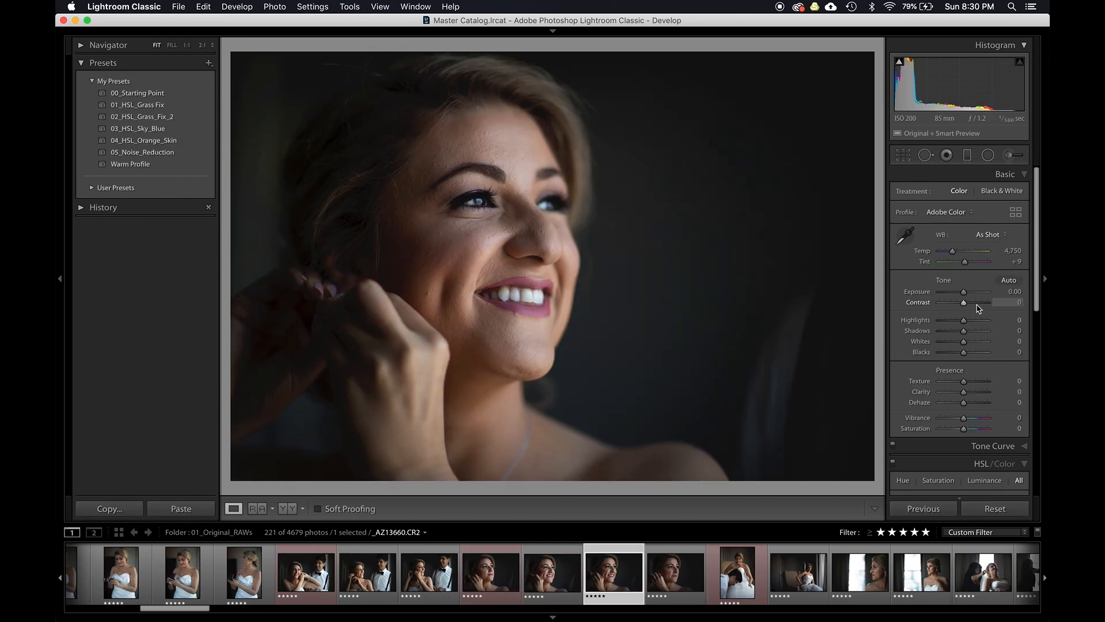
key("Left")
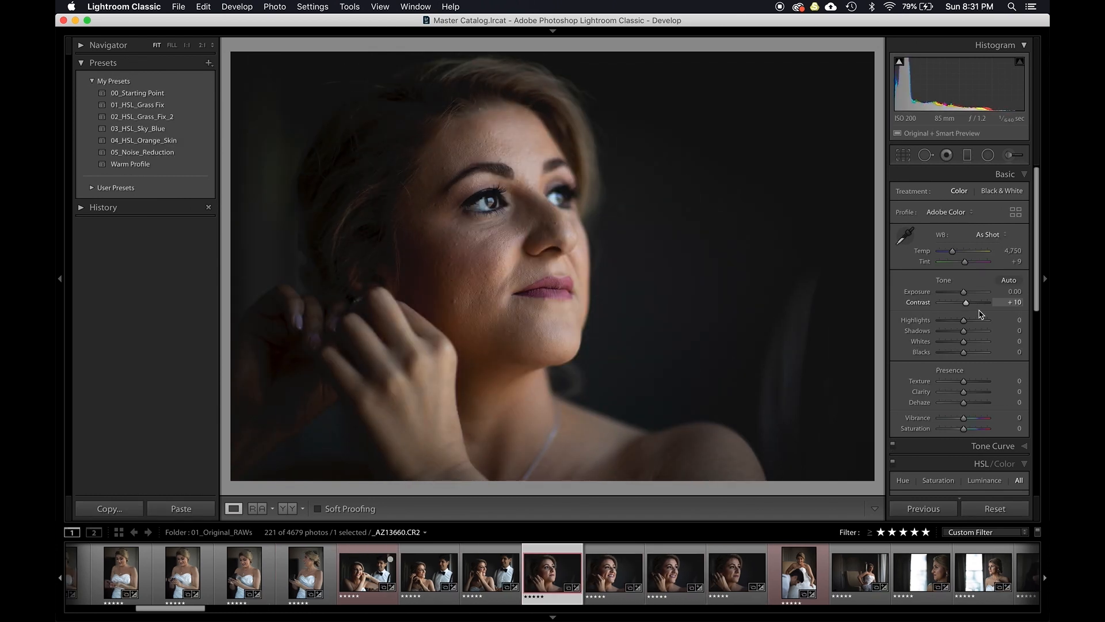
key("Down")
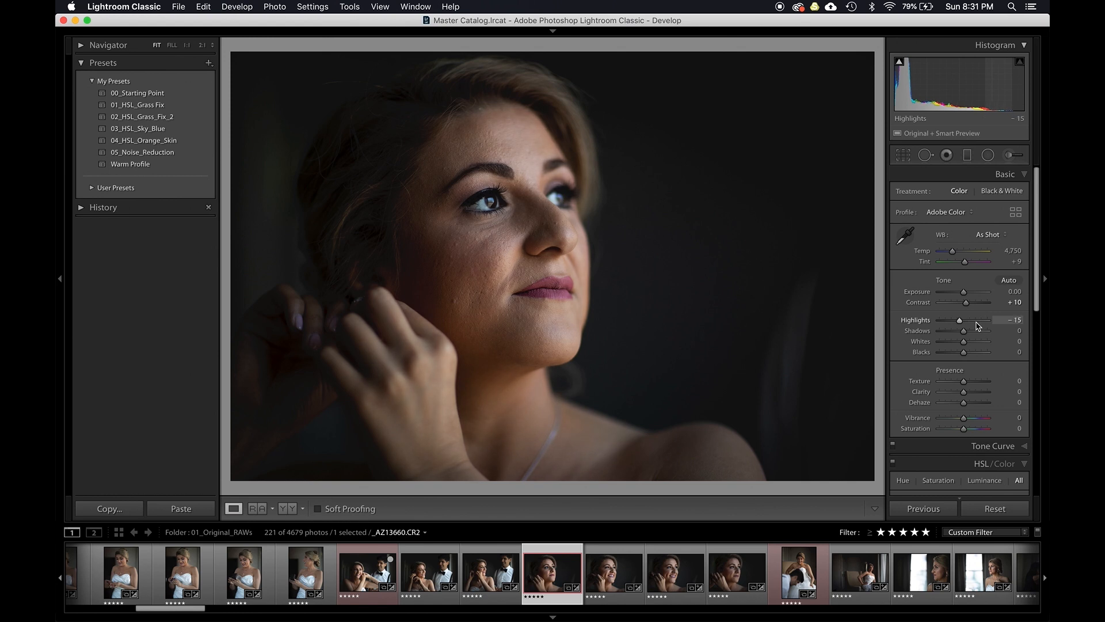
key("Up")
key("Up")
key("Up")
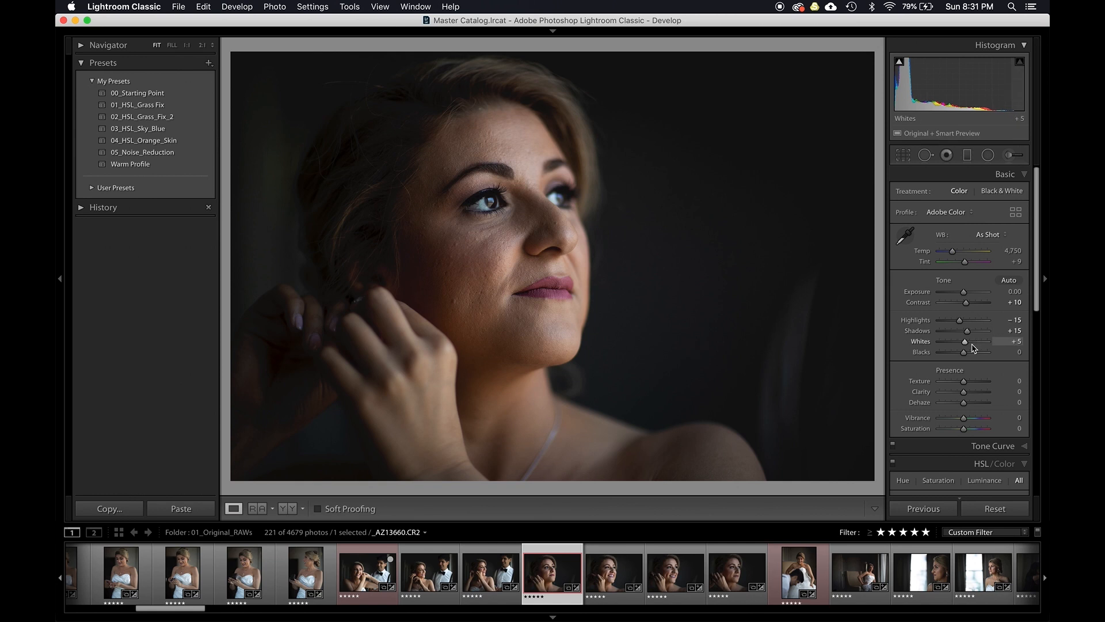
- Set blacks to -15, texture and clarity to +10, dehaze to +5 and vibrance to +10
key("Down")
key("Down")
key("Down")
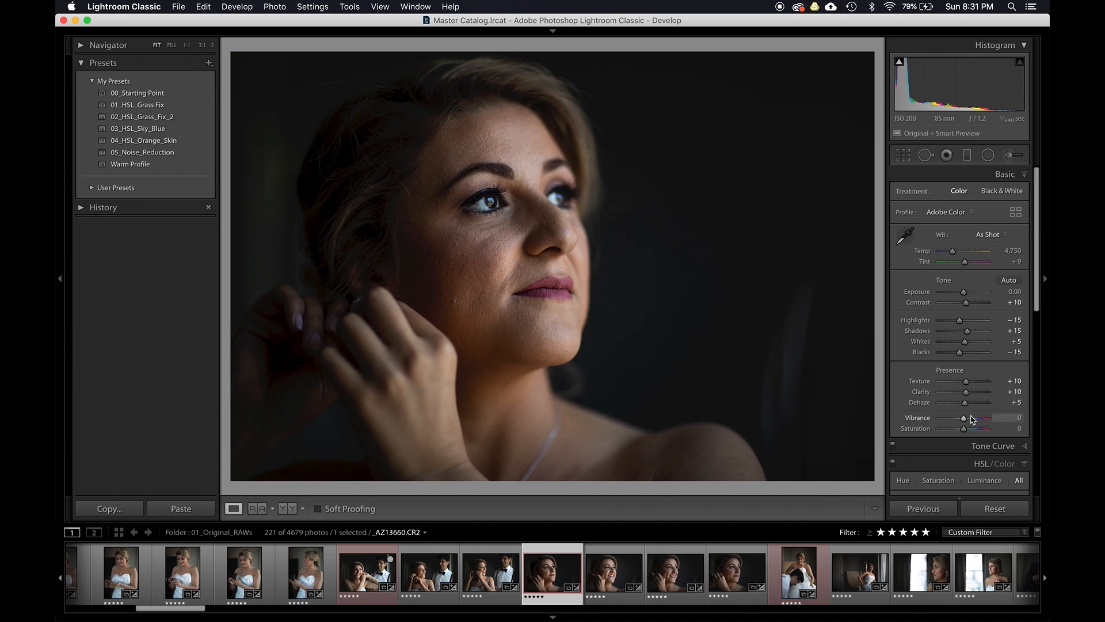
- In HSL, set red, orange, yellow saturation to -5, -10, -5 and their luminance to +5, +10, +5
scroll(972, 419, "down", 5)
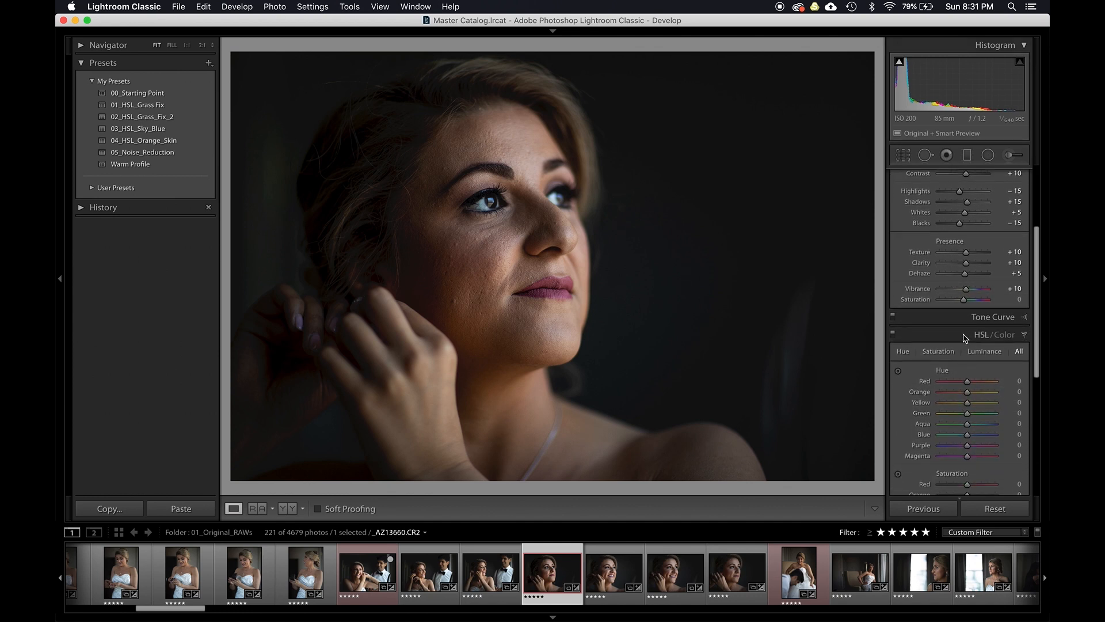
left_click(966, 339)
left_click(953, 376)
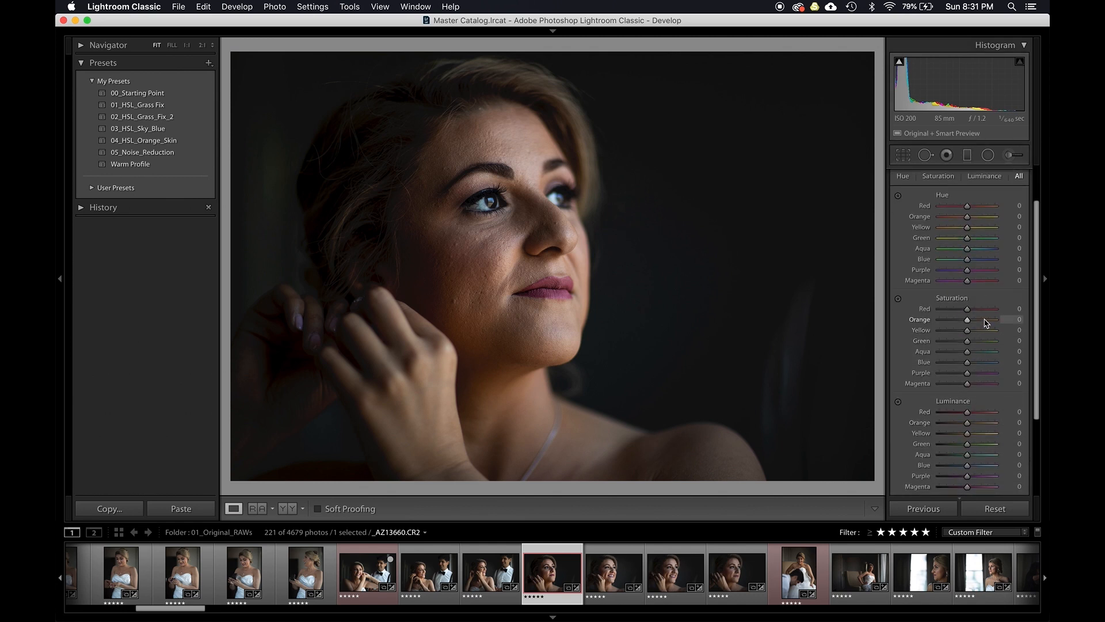
key("Down")
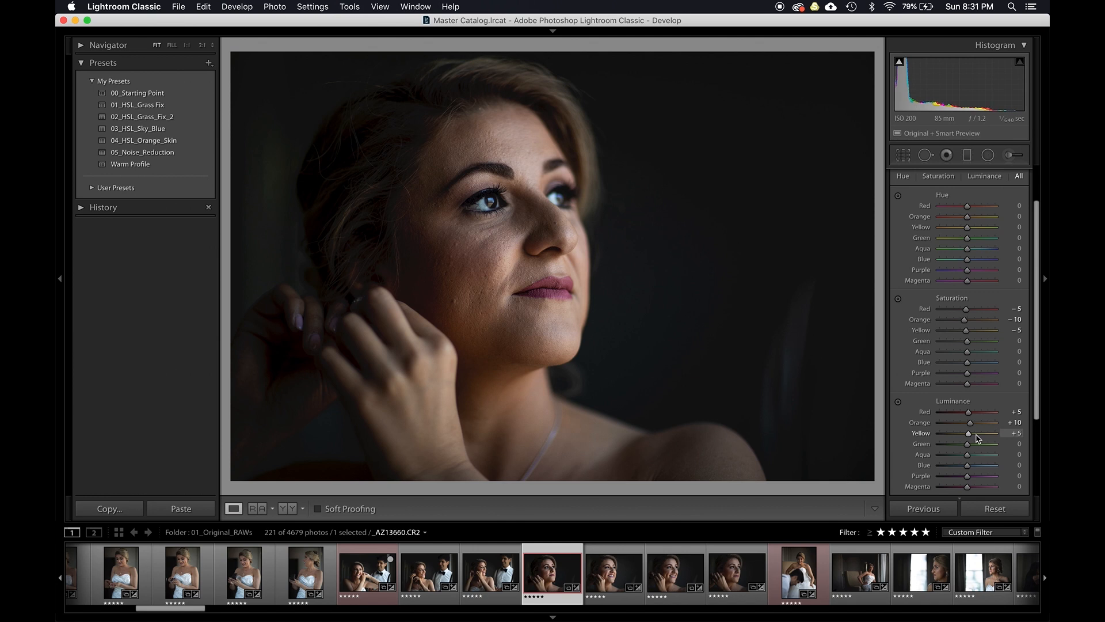
scroll(977, 438, "down", 5)
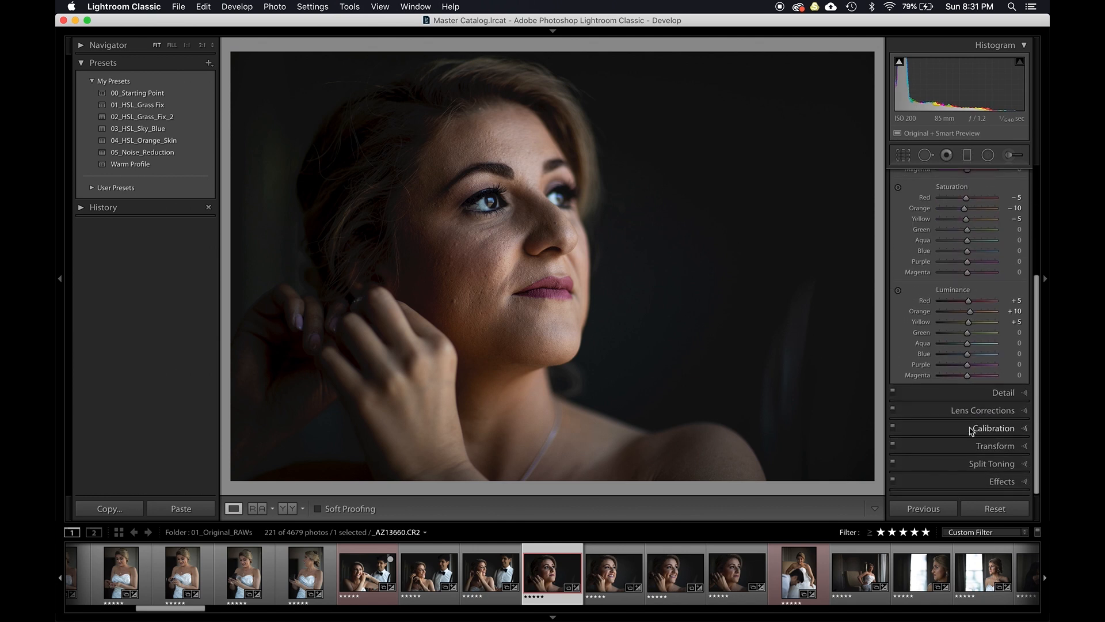
- In Detail, set sharpening amount to 60 and luminance noise reduction to 10
left_click(952, 396)
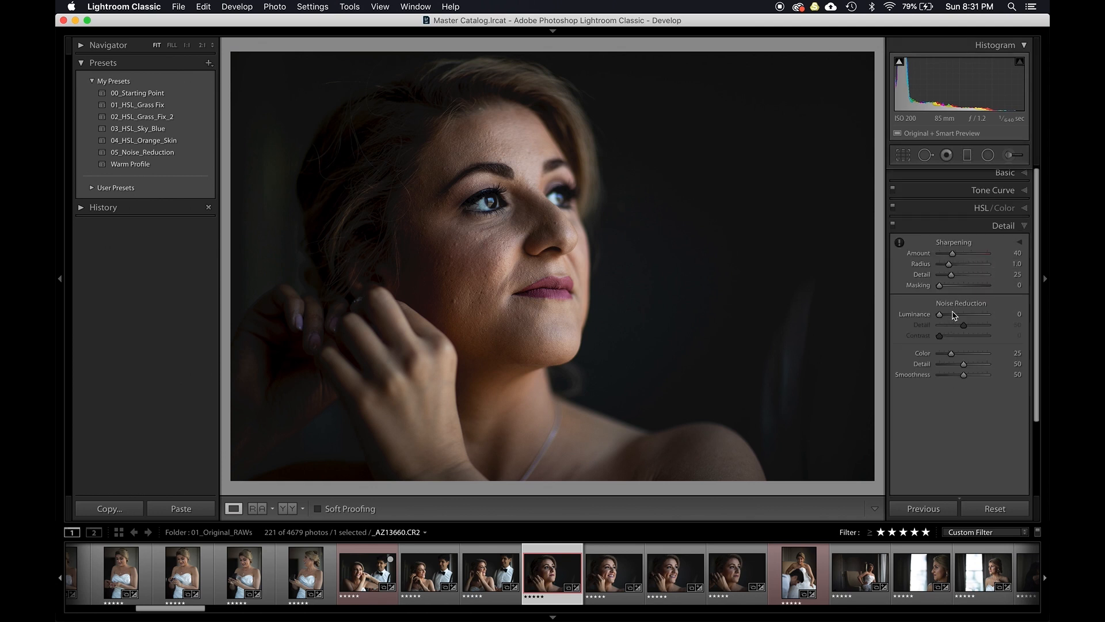
key("Up")
key("Up")
key("Up")
key("Up")
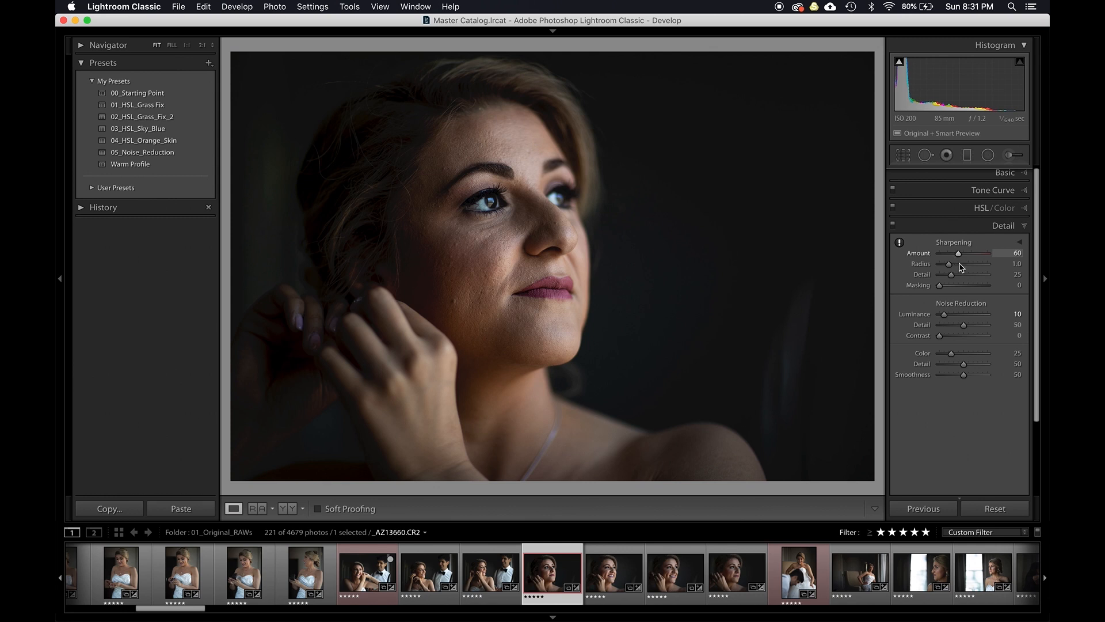
- In Lens Corrections, enable Remove Chromatic Aberration, leaving profile corrections off
left_click(945, 226)
left_click(953, 244)
left_click(932, 283)
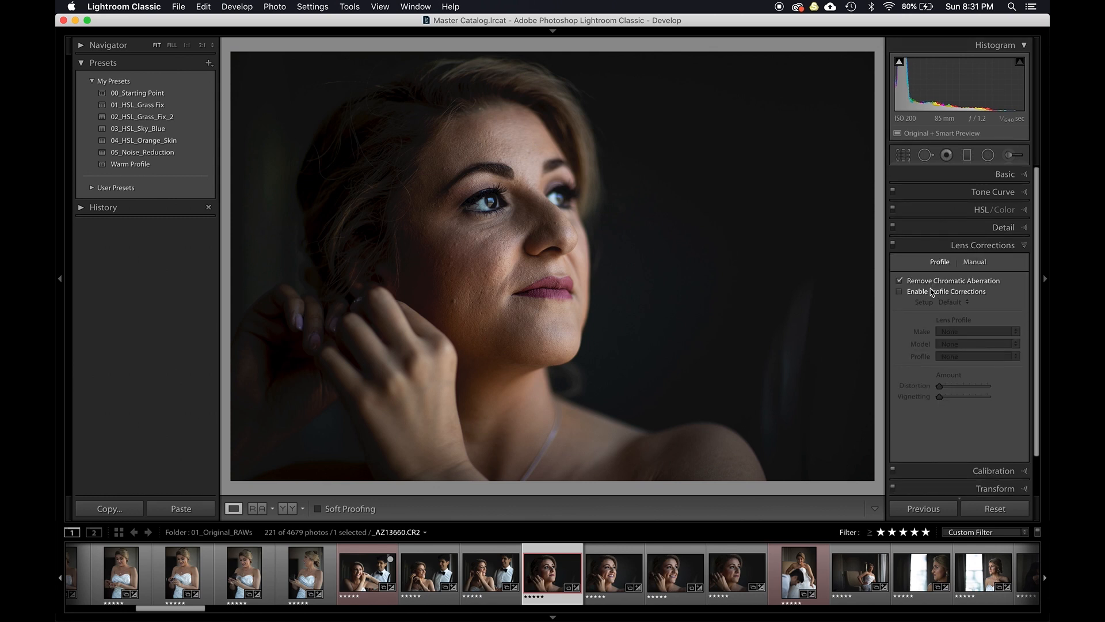
left_click(931, 290)
left_click(931, 281)
left_click(983, 244)
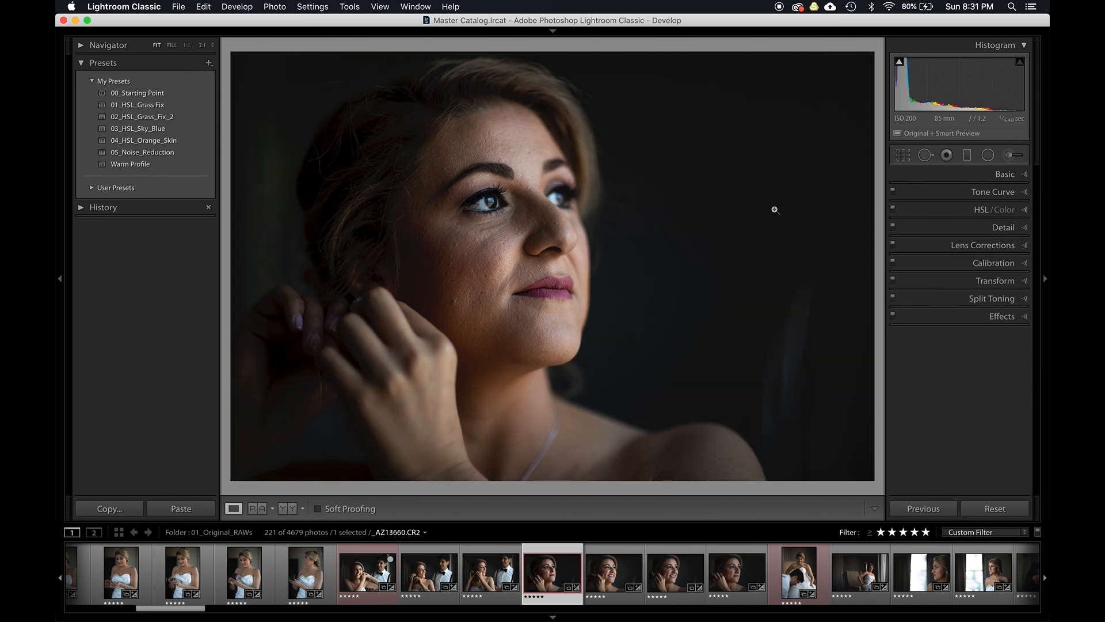
- Toggle between the before and after versions of the edited bride photo to compare them
key("backslash")
key("backslash")
key("backslash")
left_click(992, 175)
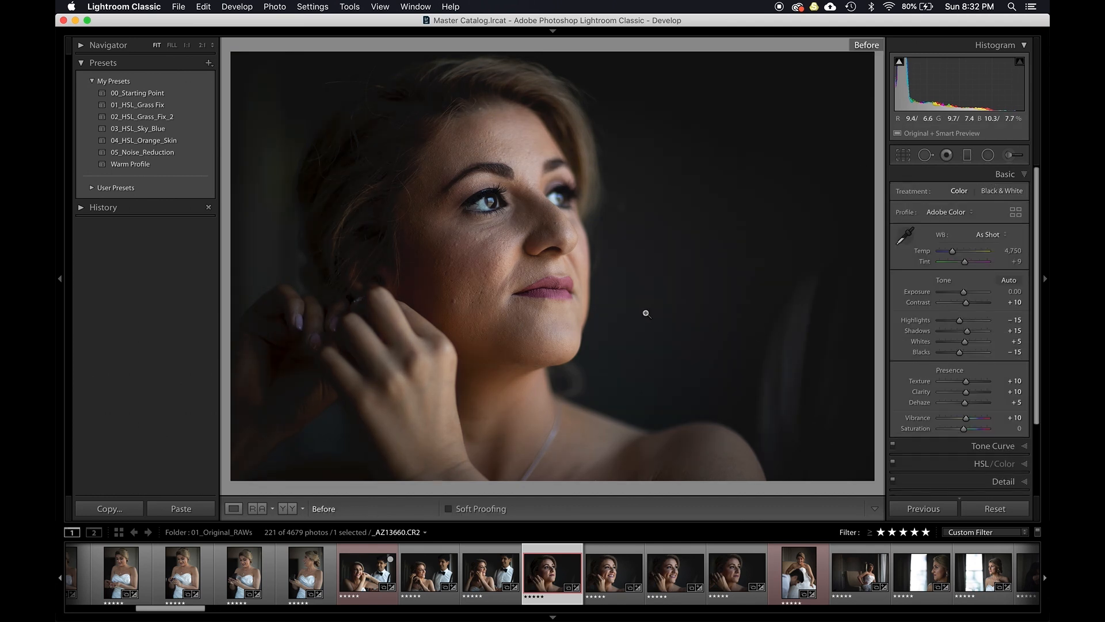
- Start a new develop preset named Starting Point in the My Presets group with all settings checked
key("shift")
key("super+shift+n")
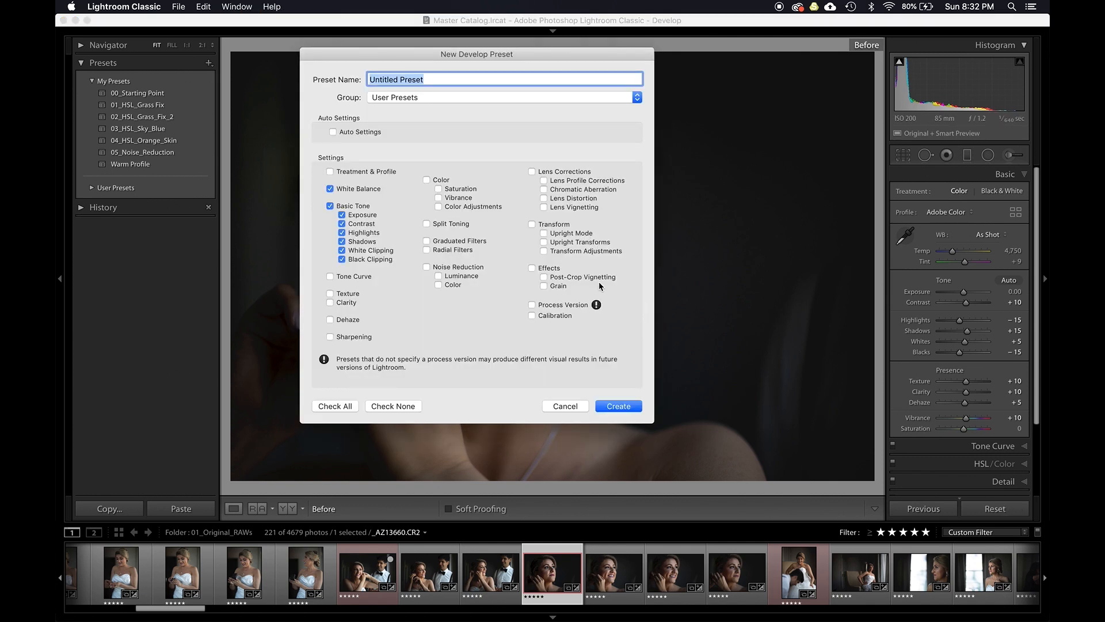
left_click(429, 94)
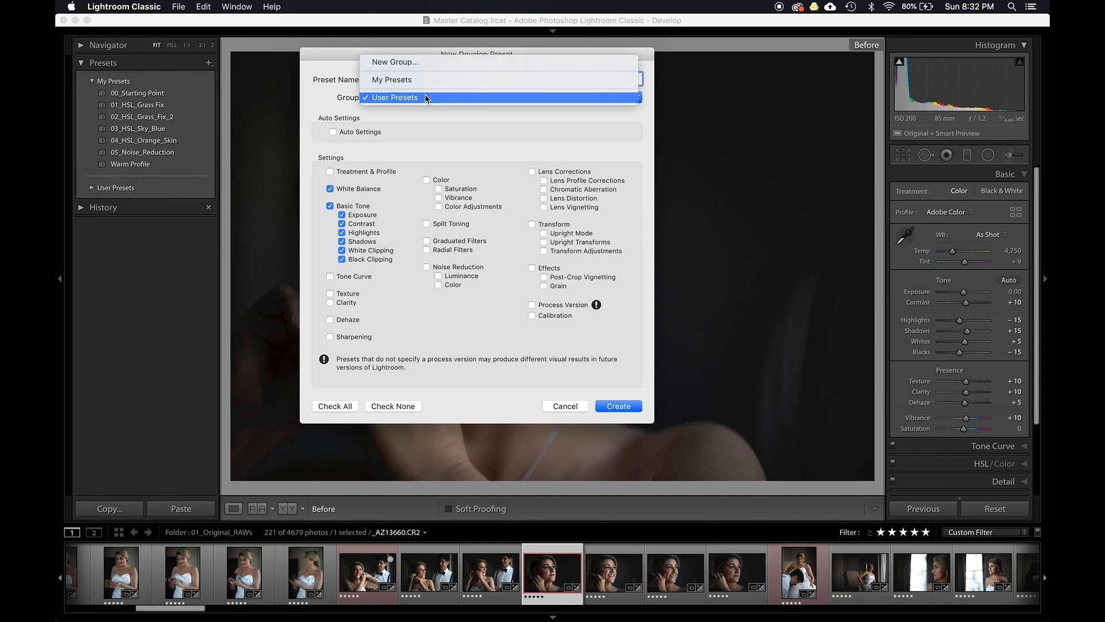
left_click(419, 80)
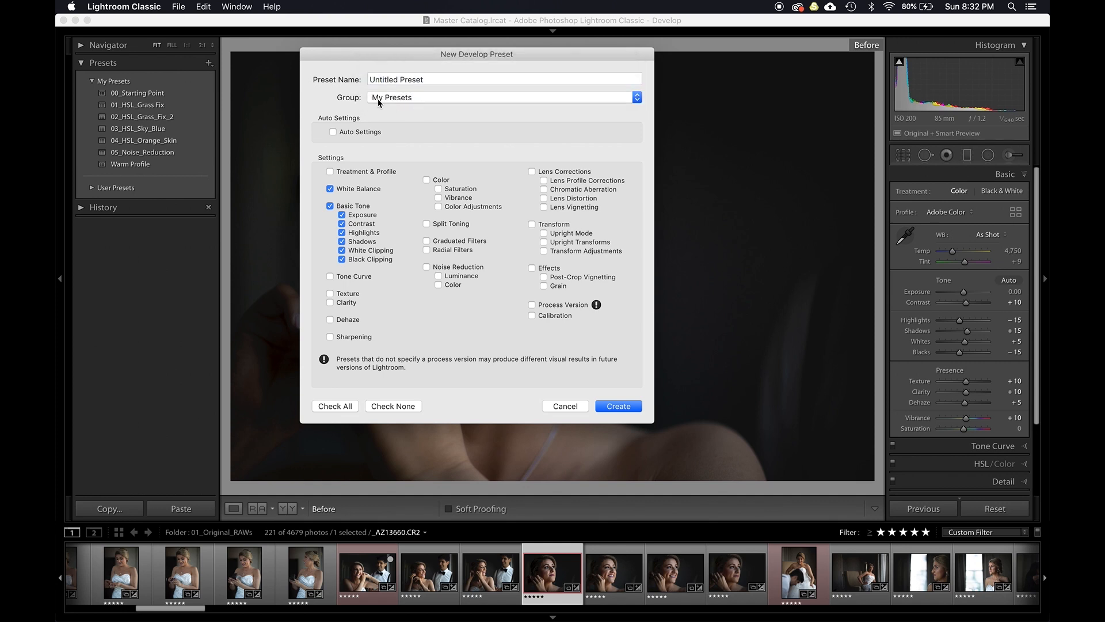
left_click(413, 80)
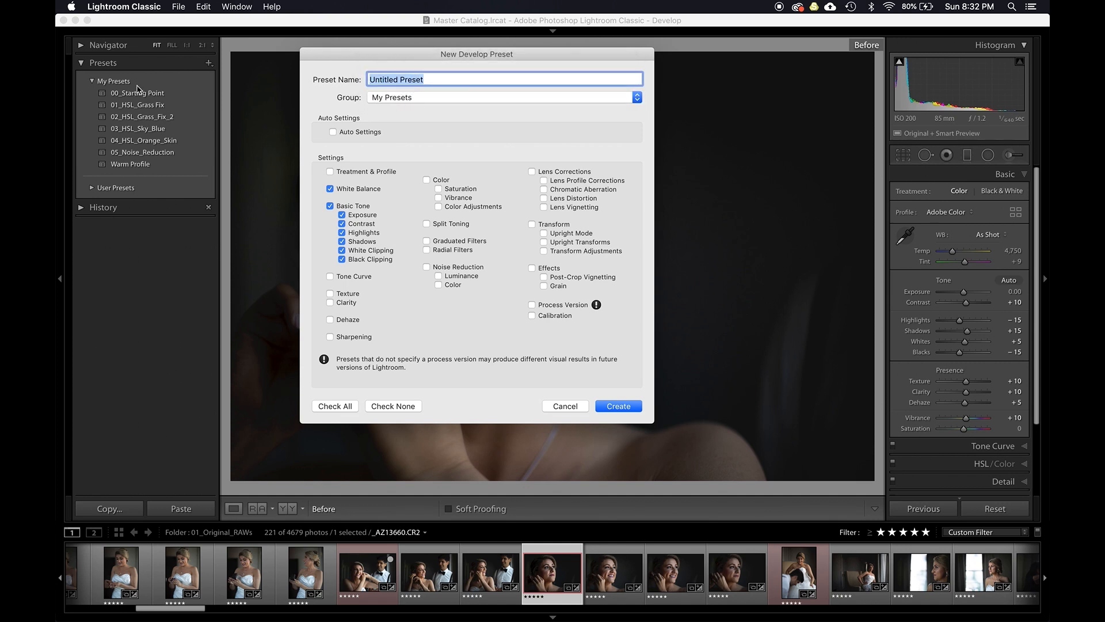
type("S")
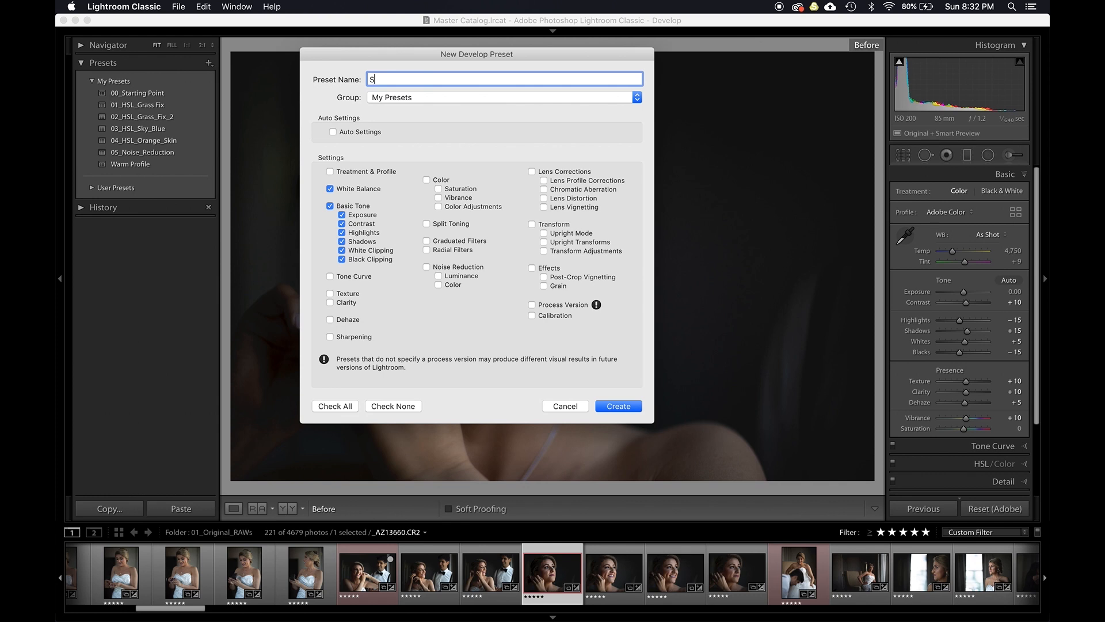
type("tarting Point")
left_click(349, 407)
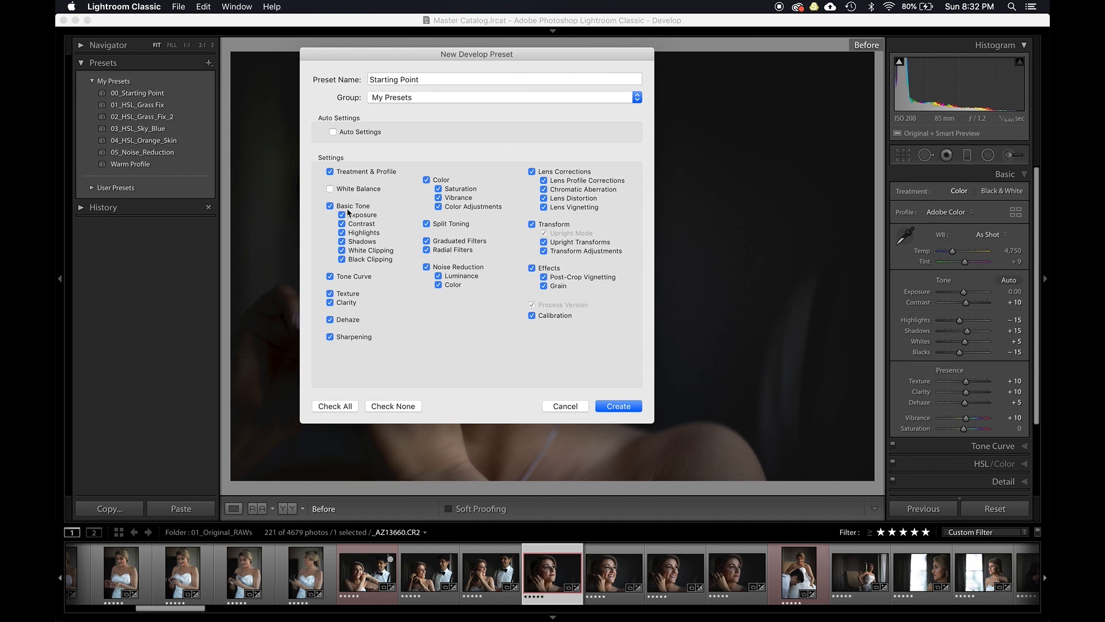
- Exclude Exposure, Graduated and Radial Filters, and Transform from the preset, then create it
left_click(363, 216)
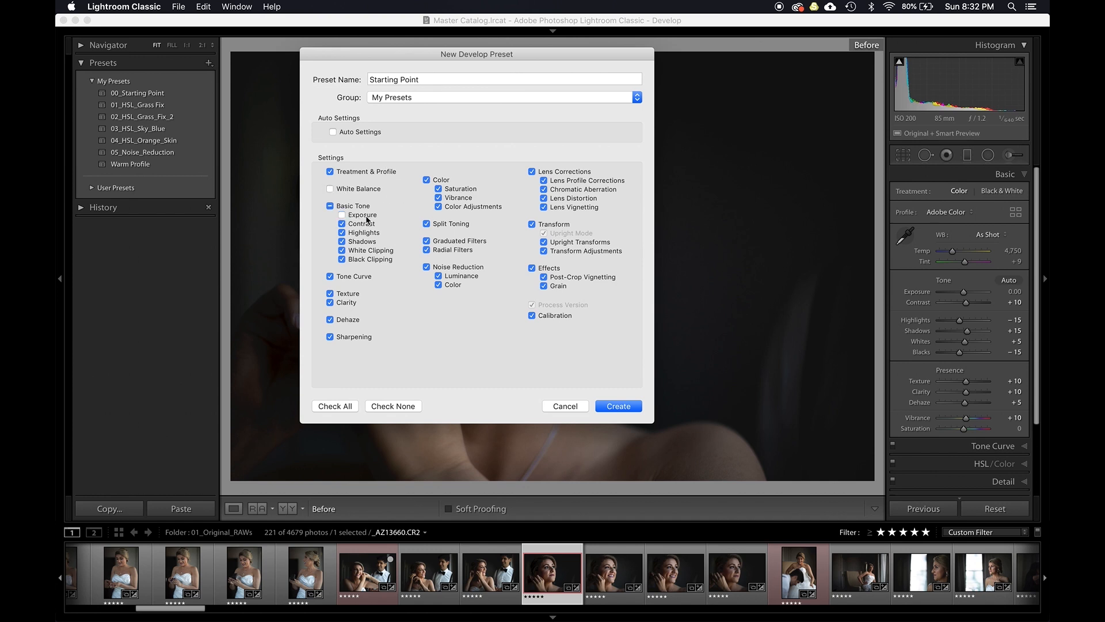
left_click(448, 250)
left_click(559, 225)
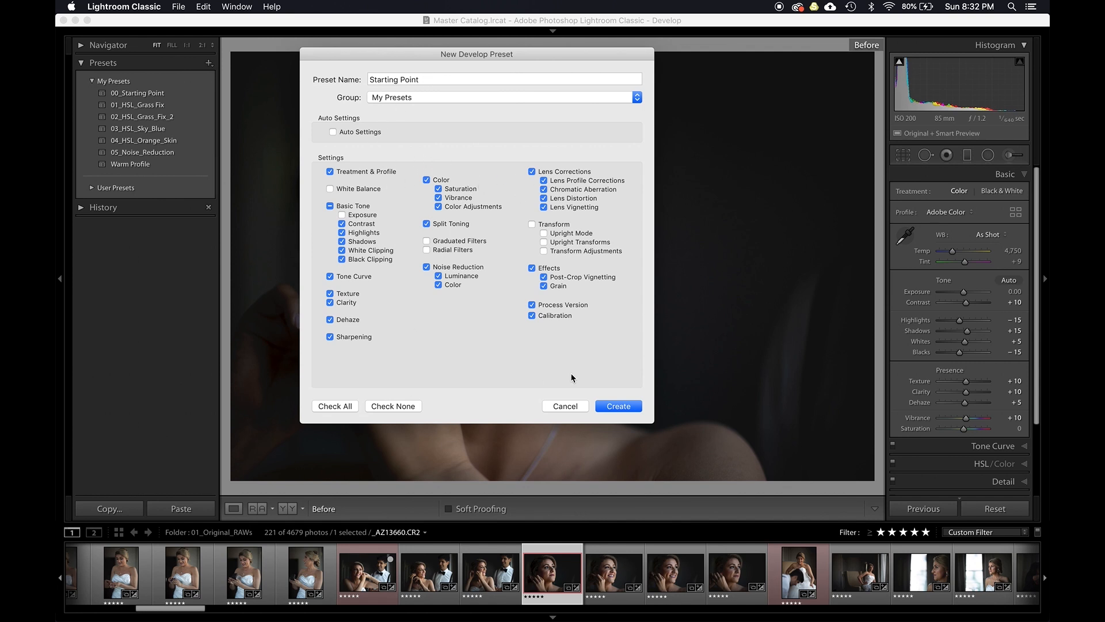
left_click(616, 407)
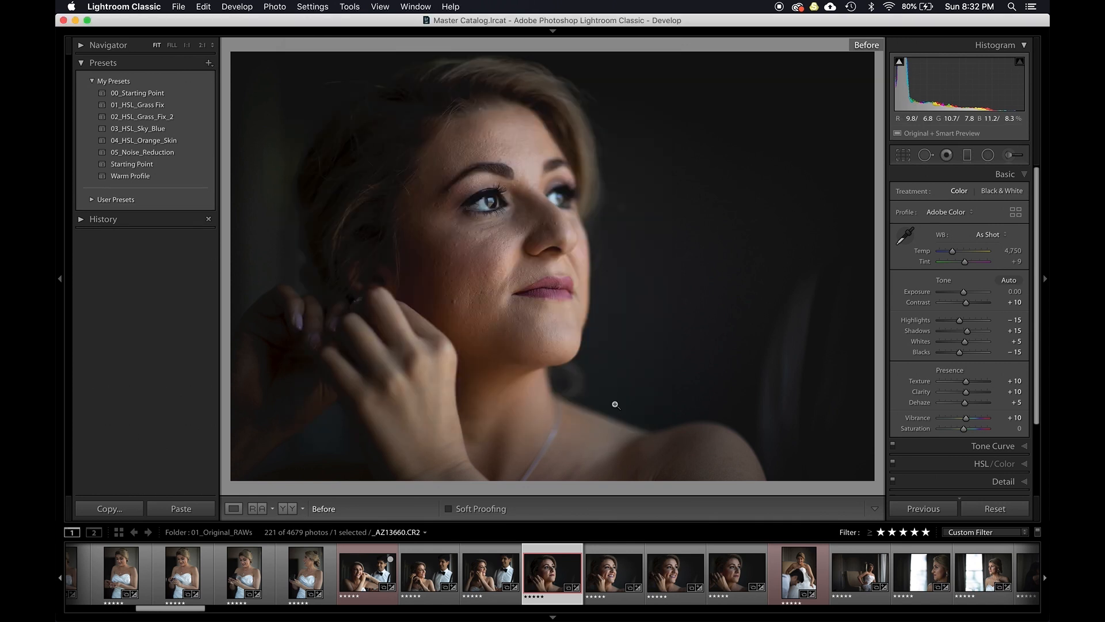
- Select the five bride photos from _AZ13617 to _AZ13632 and apply the Starting Point preset
key("g")
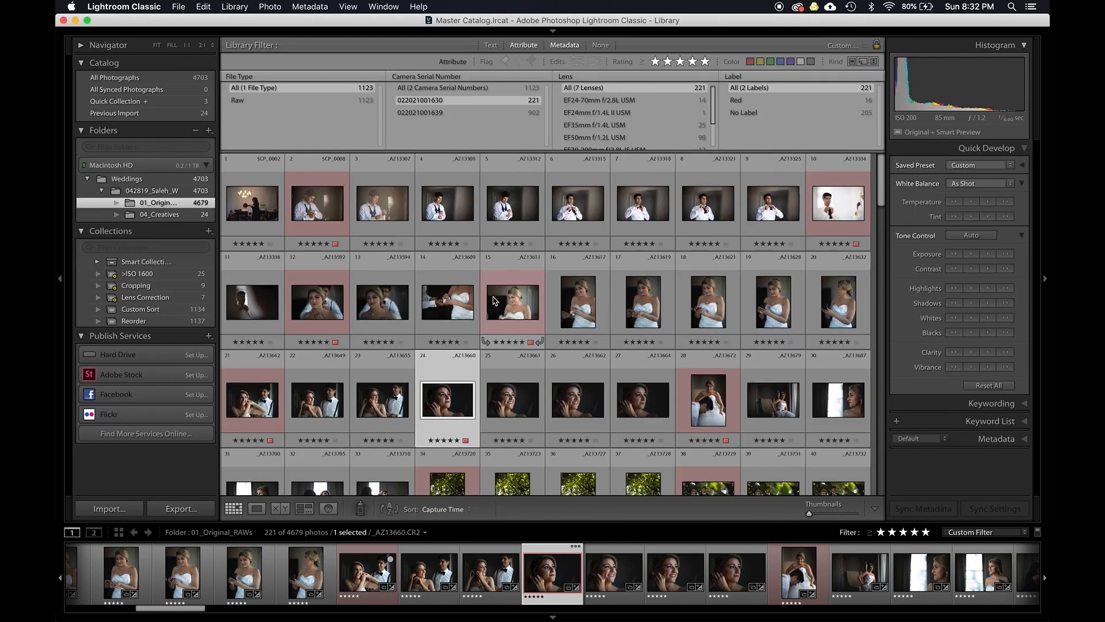
left_click(593, 311)
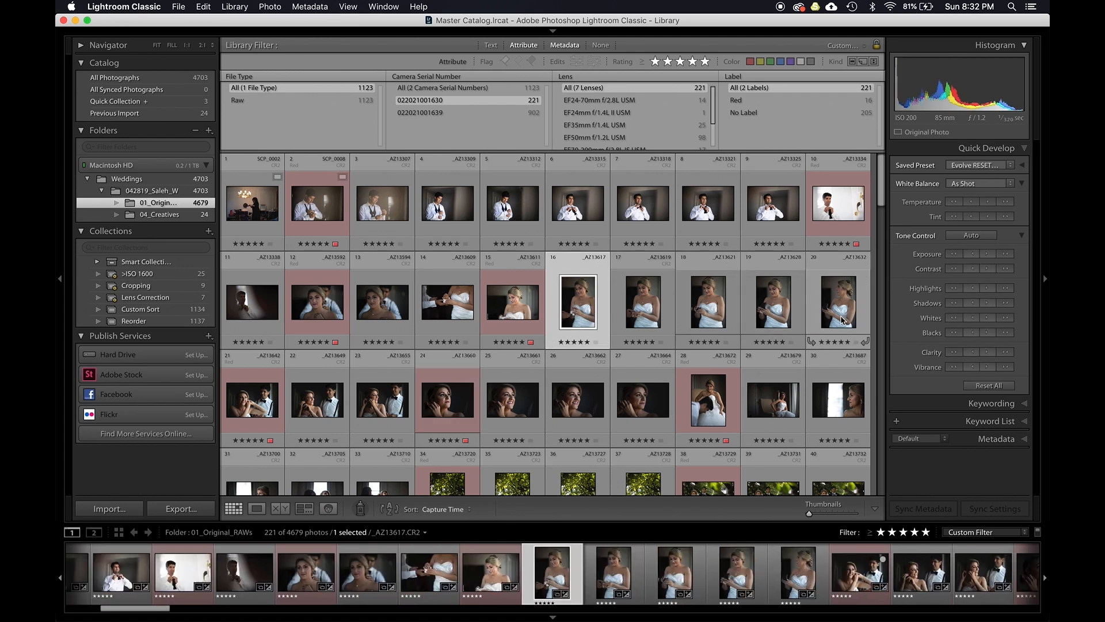
left_click(842, 321, "shift")
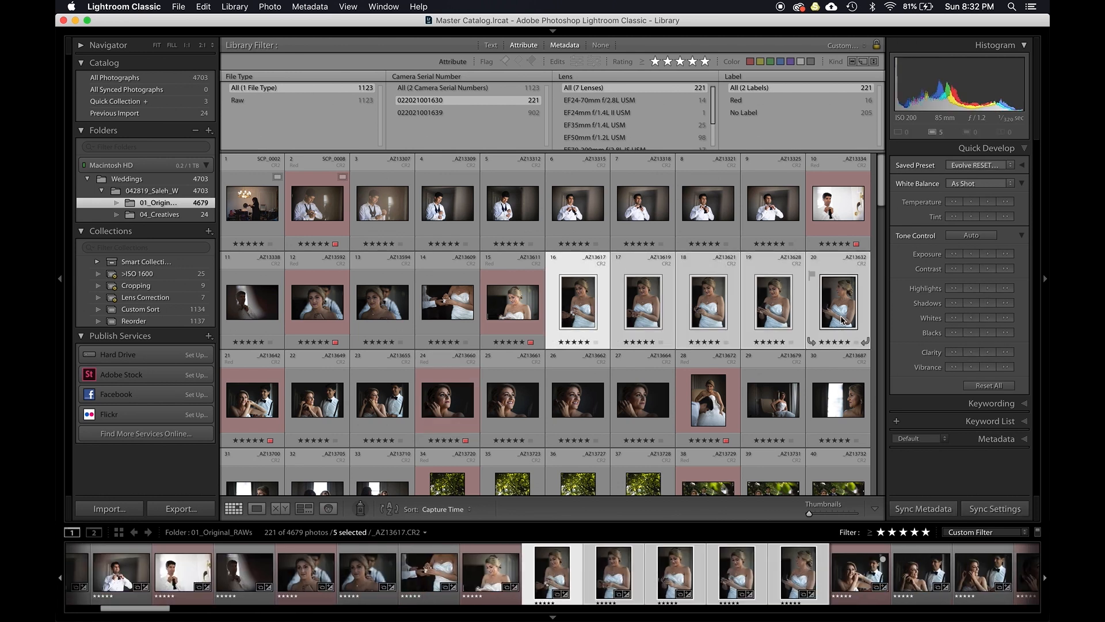
left_click(976, 171)
mouse_move(974, 199)
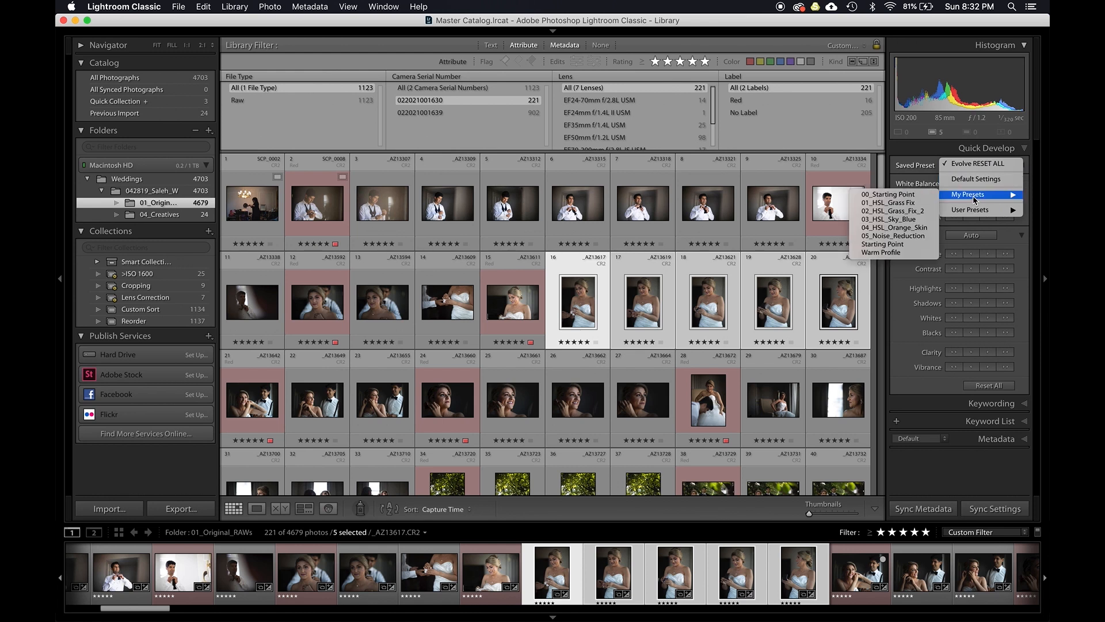
left_click(892, 247)
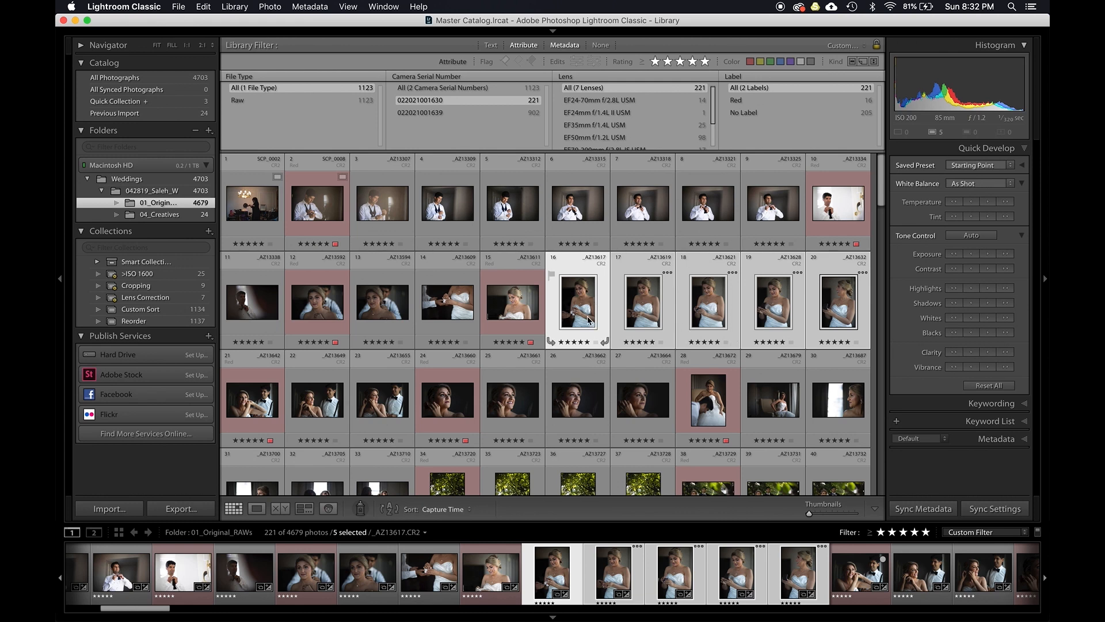
- Review the five preset-applied photos in survey view and in the before/after view
key("n")
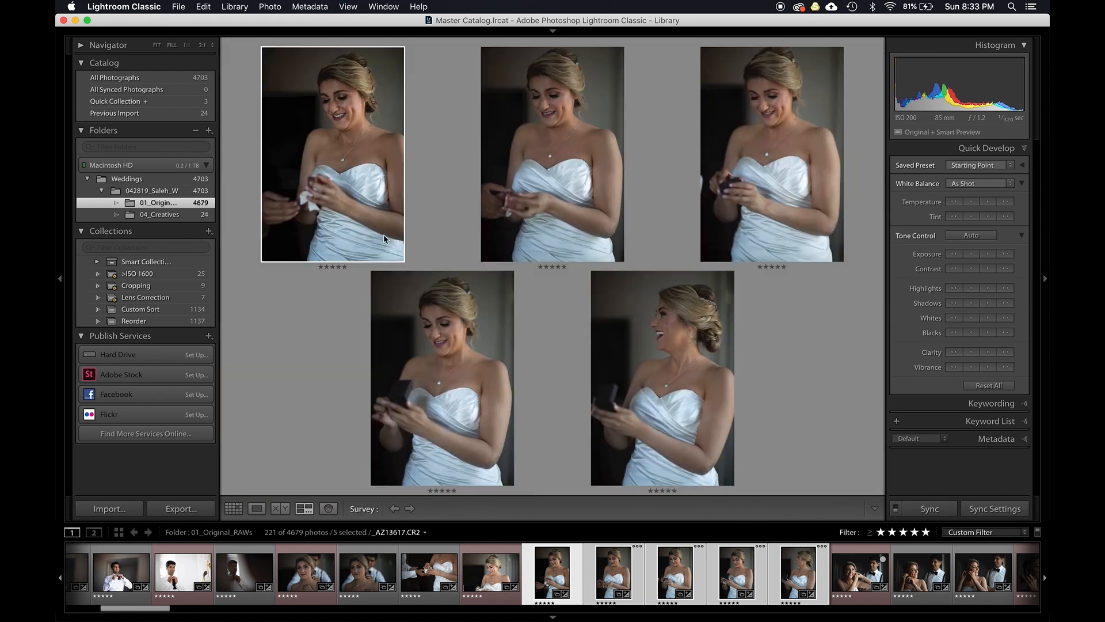
key("d")
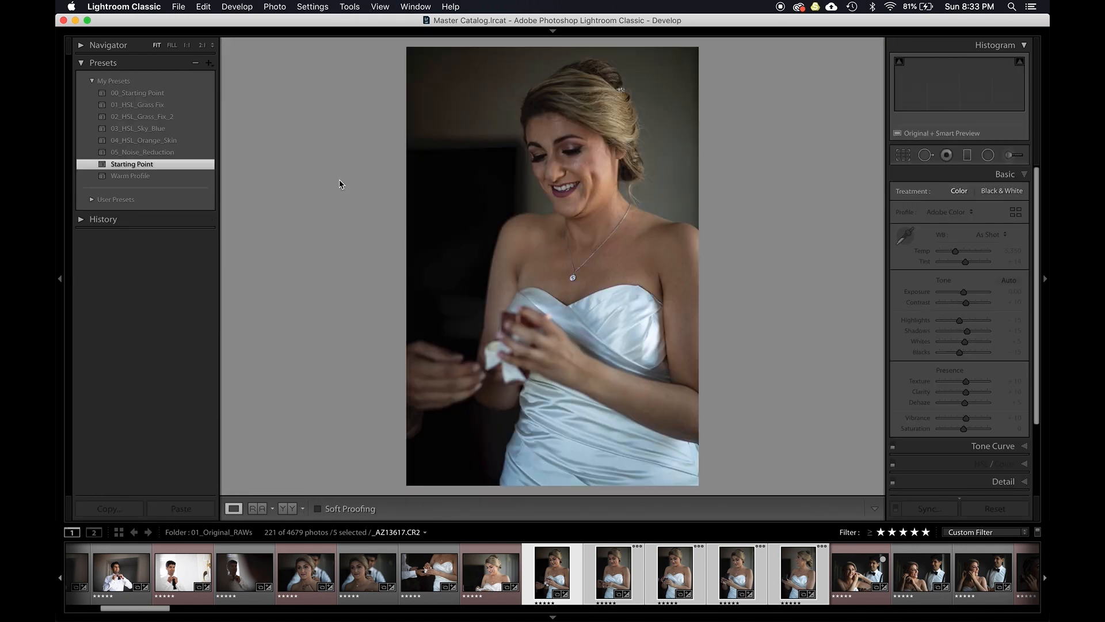
key("y")
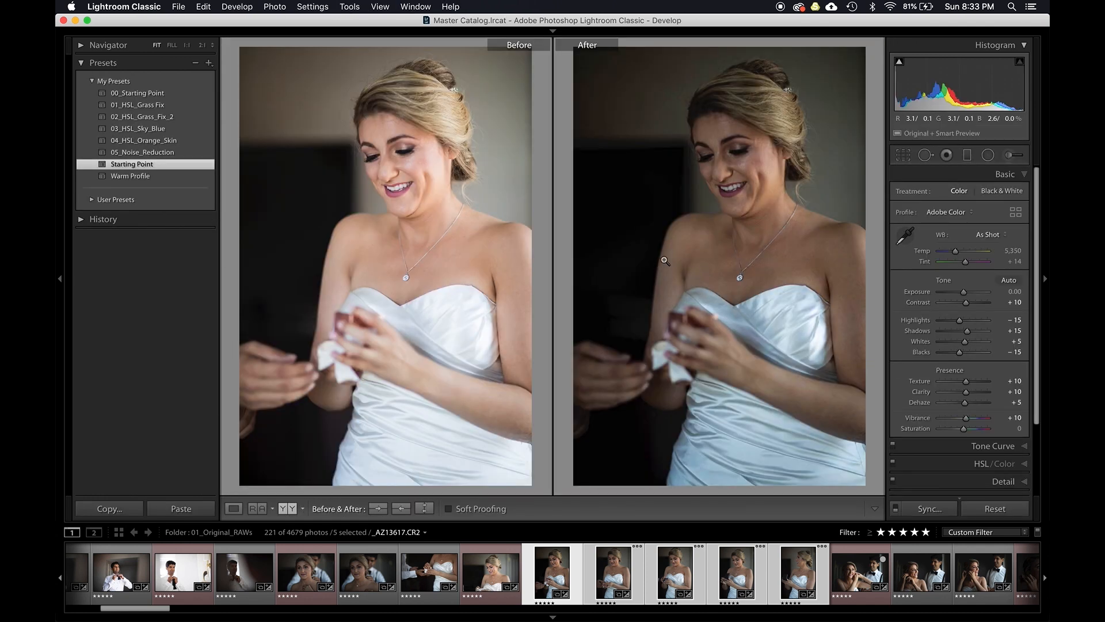
key("y")
key("Right")
key("Right")
key("Right")
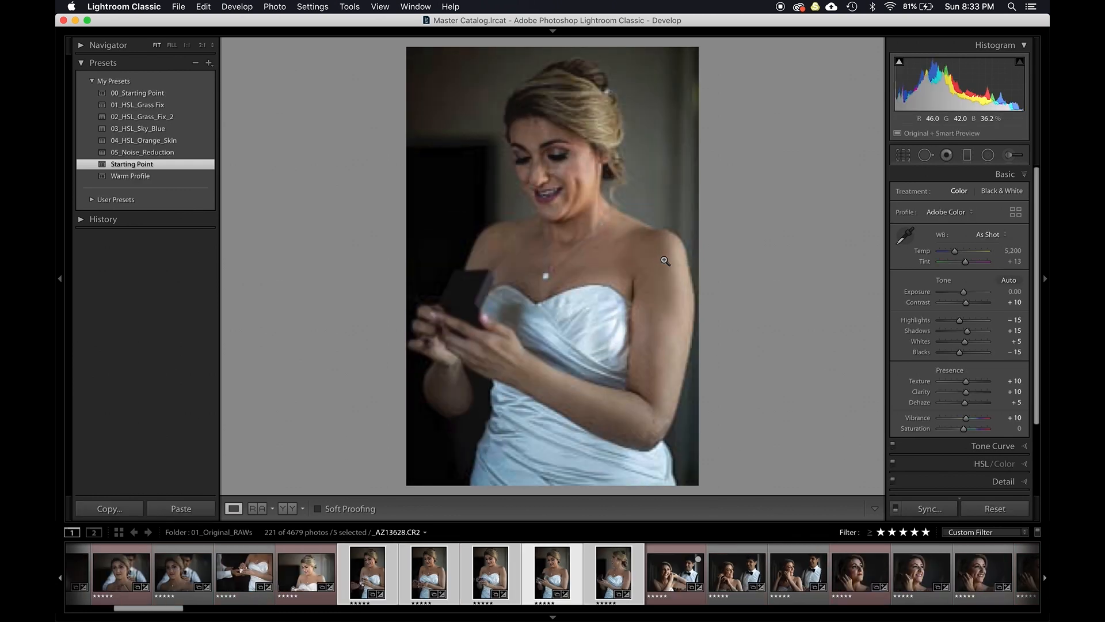
key("g")
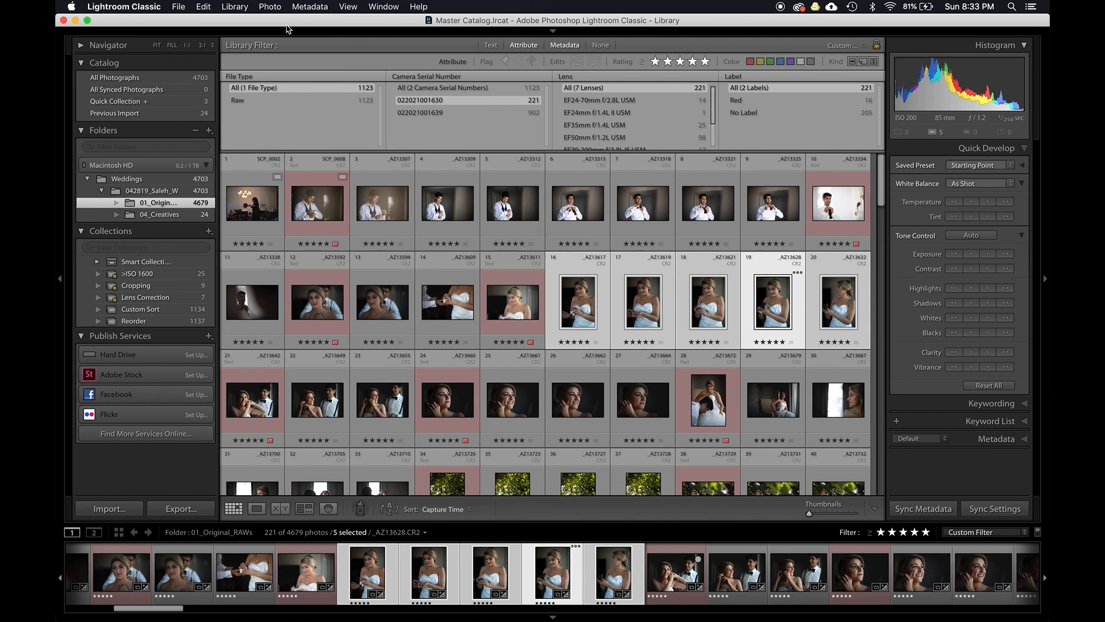
key("d")
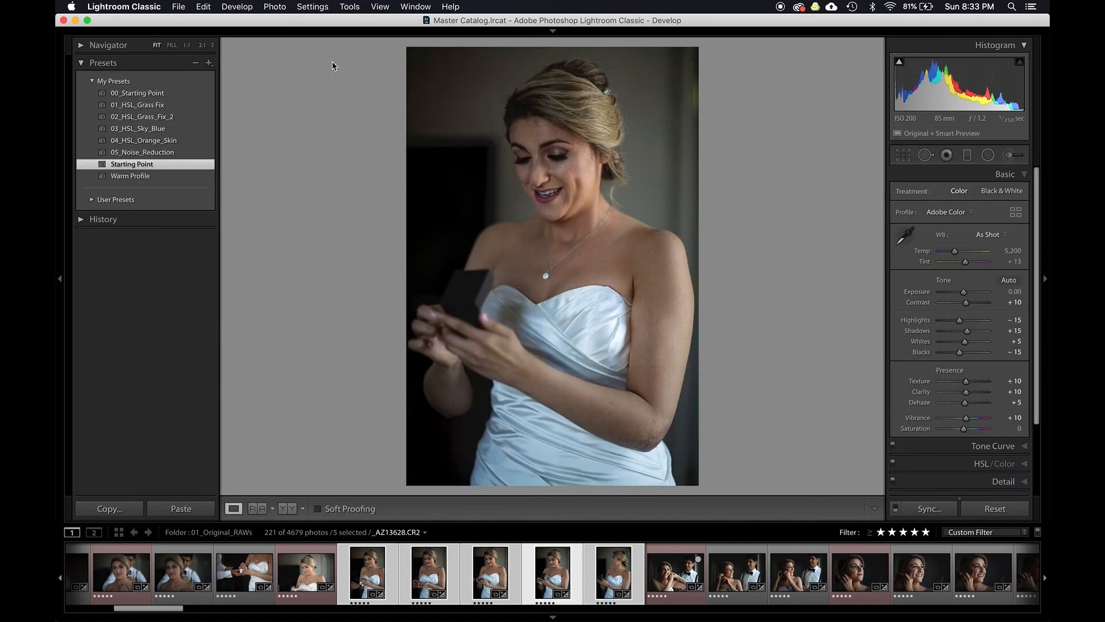
- Inspect the Lens Corrections settings of the preset-applied bride photos
left_click(178, 7)
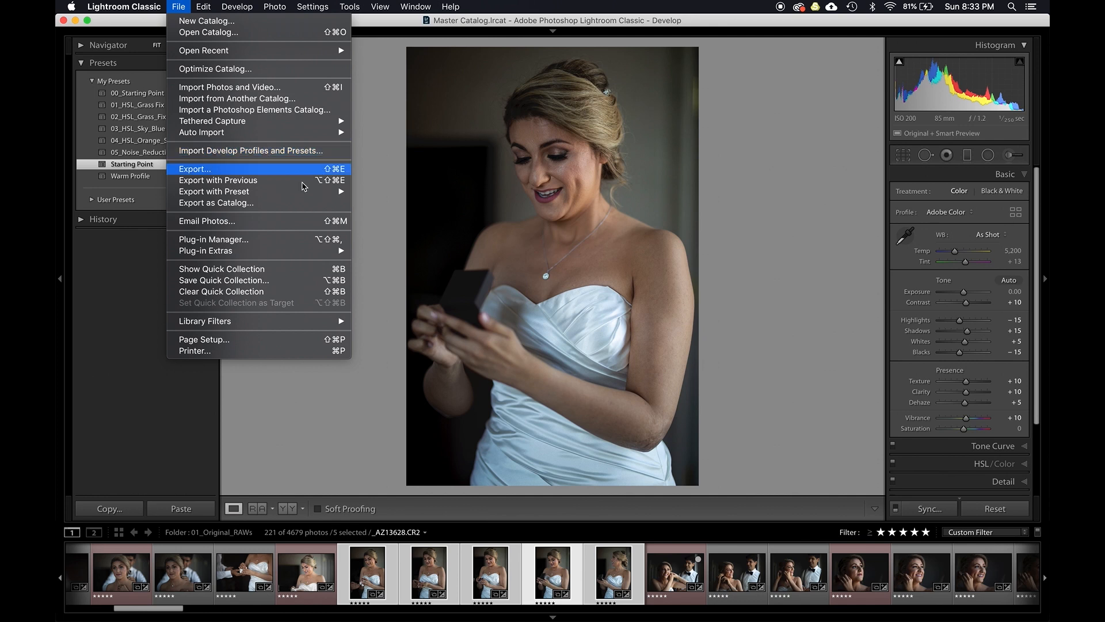
left_click(321, 407)
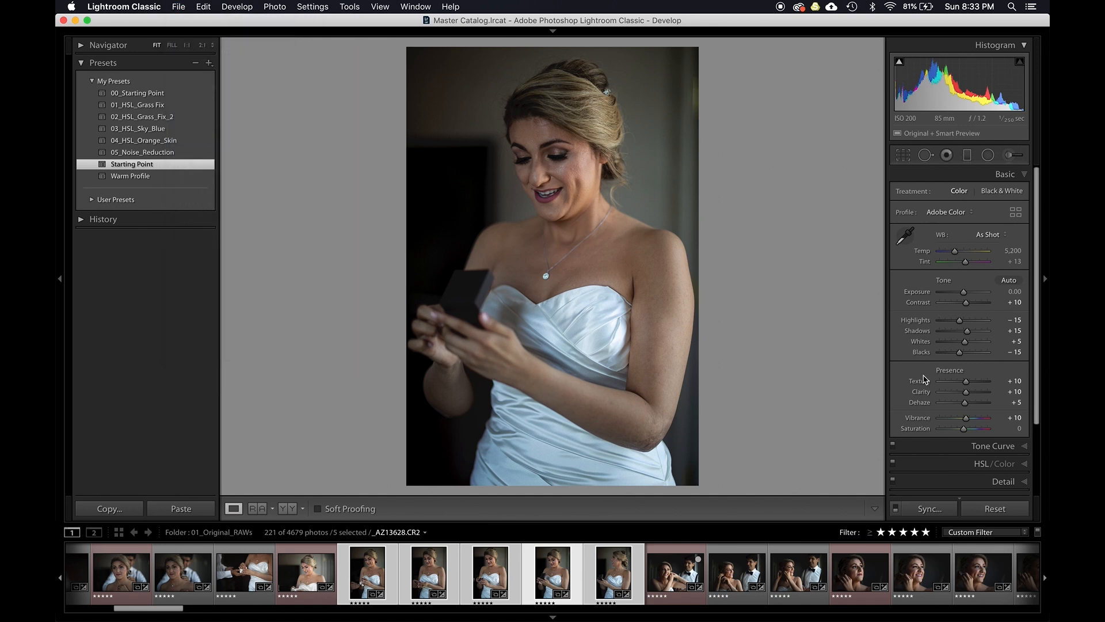
scroll(923, 377, "down", 5)
left_click(958, 413)
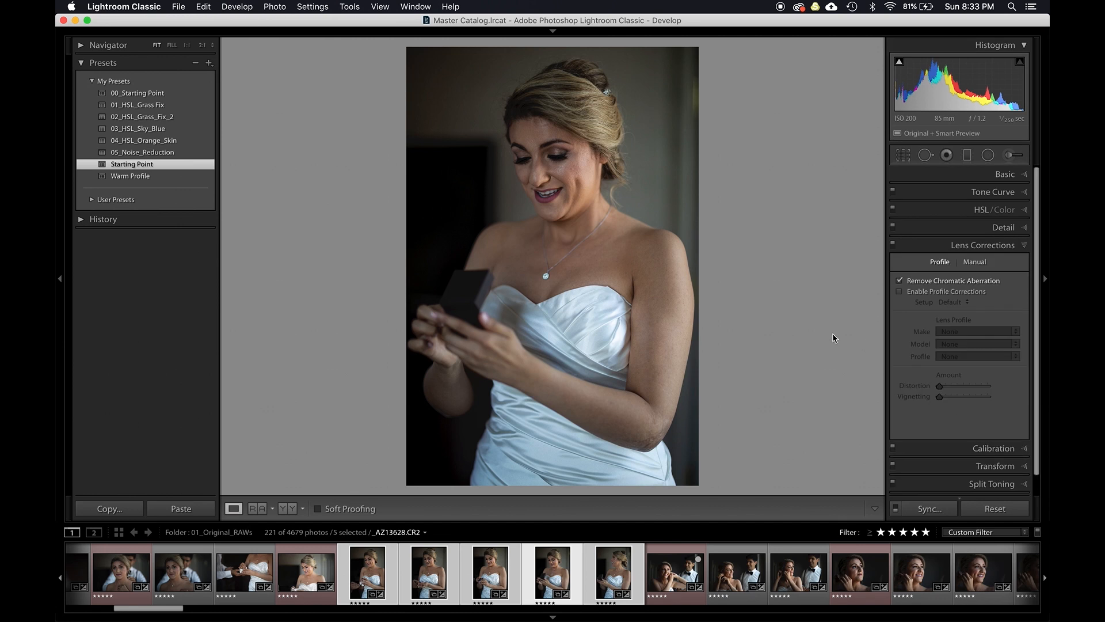
left_click(314, 567)
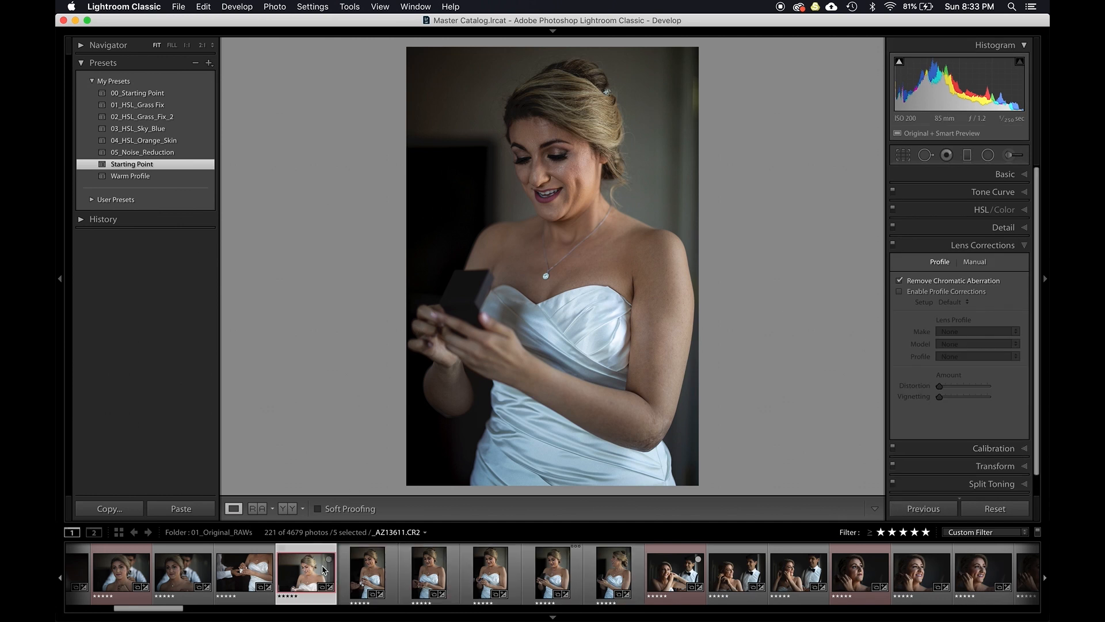
left_click(368, 573)
key("g")
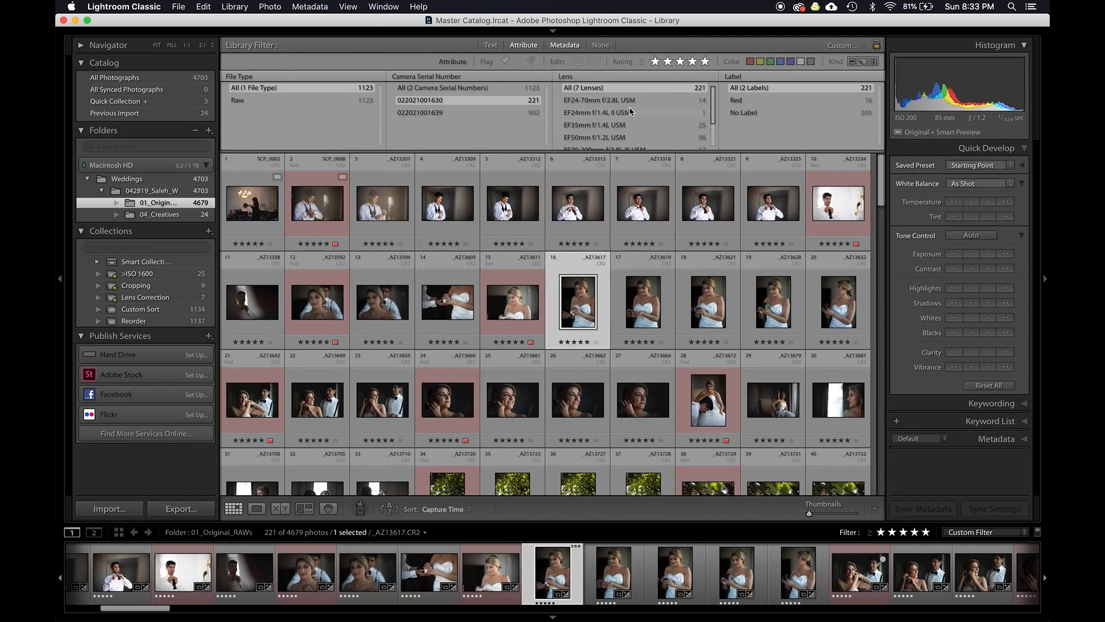
- Filter the library by the EF24-70mm f/2.8L USM lens and open the first monument photo for developing
scroll(630, 113, "down", 4)
scroll(585, 147, "up", 5)
left_click(585, 100)
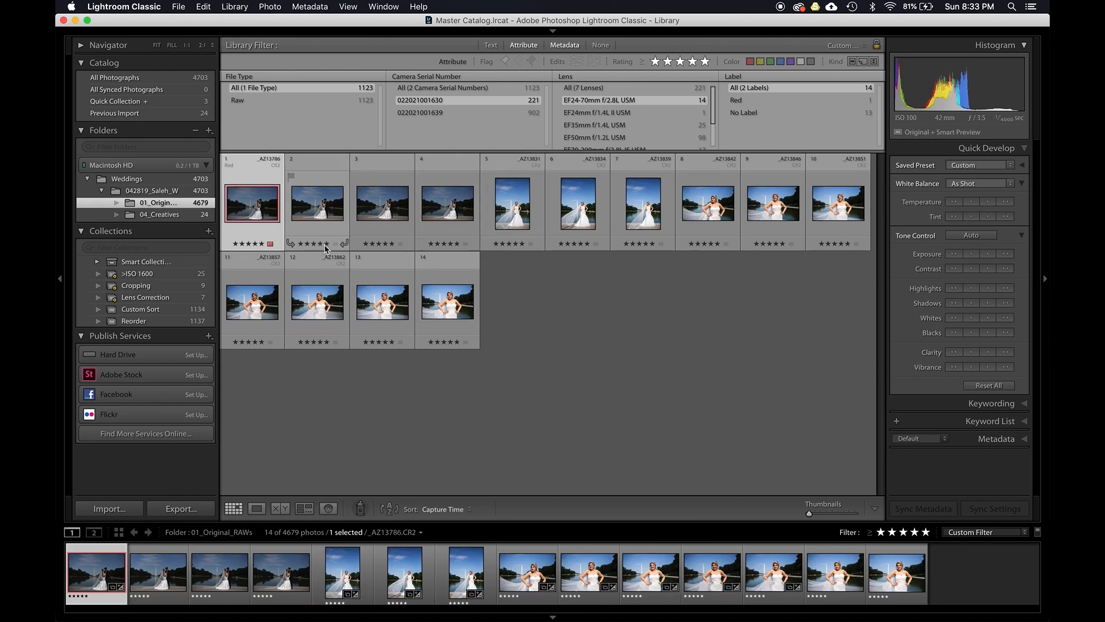
double_click(254, 214)
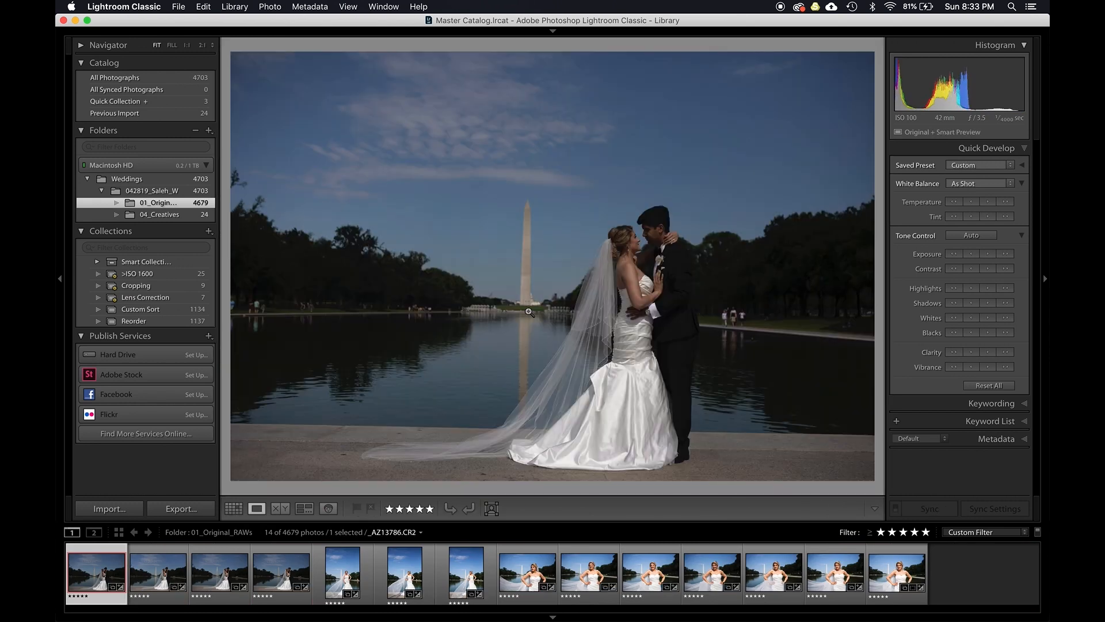
key("d")
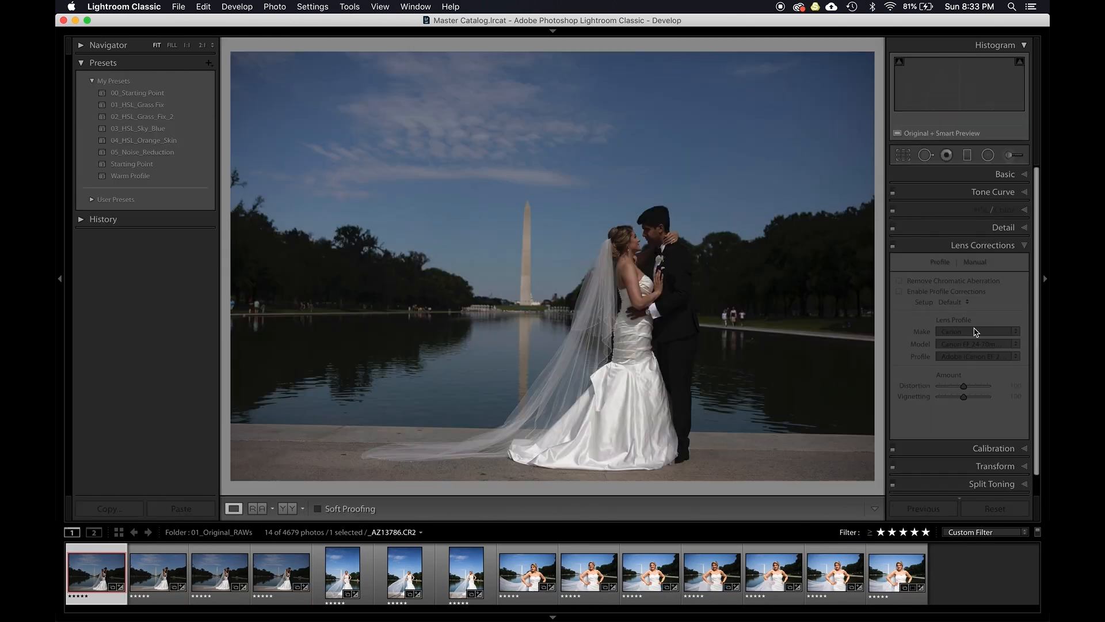
- Enable lens profile corrections on the monument photo
left_click(933, 292)
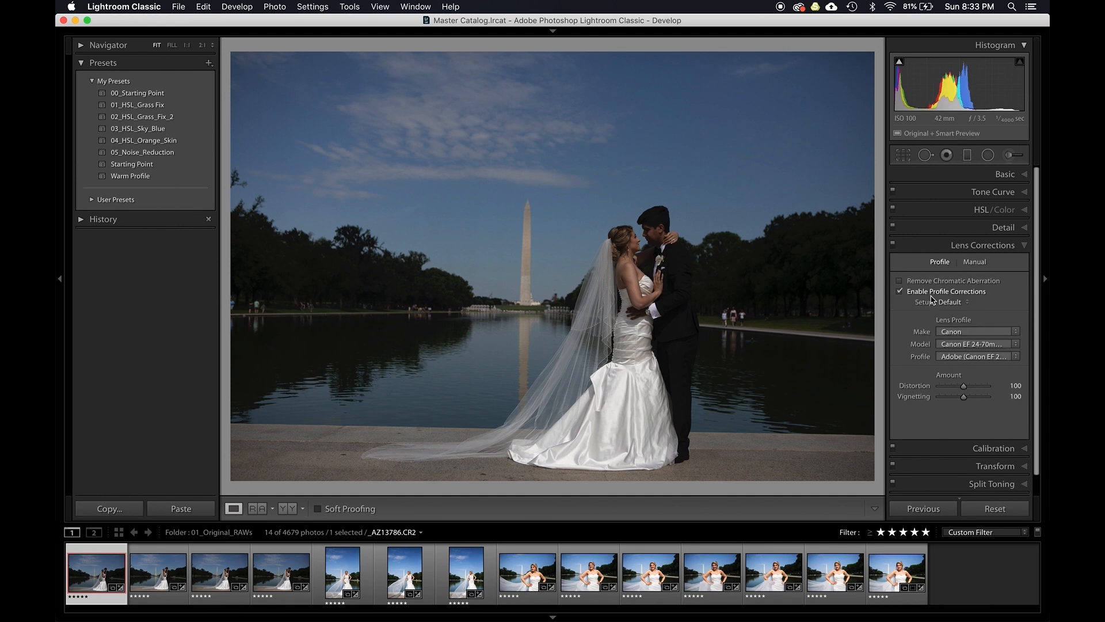
left_click(932, 292)
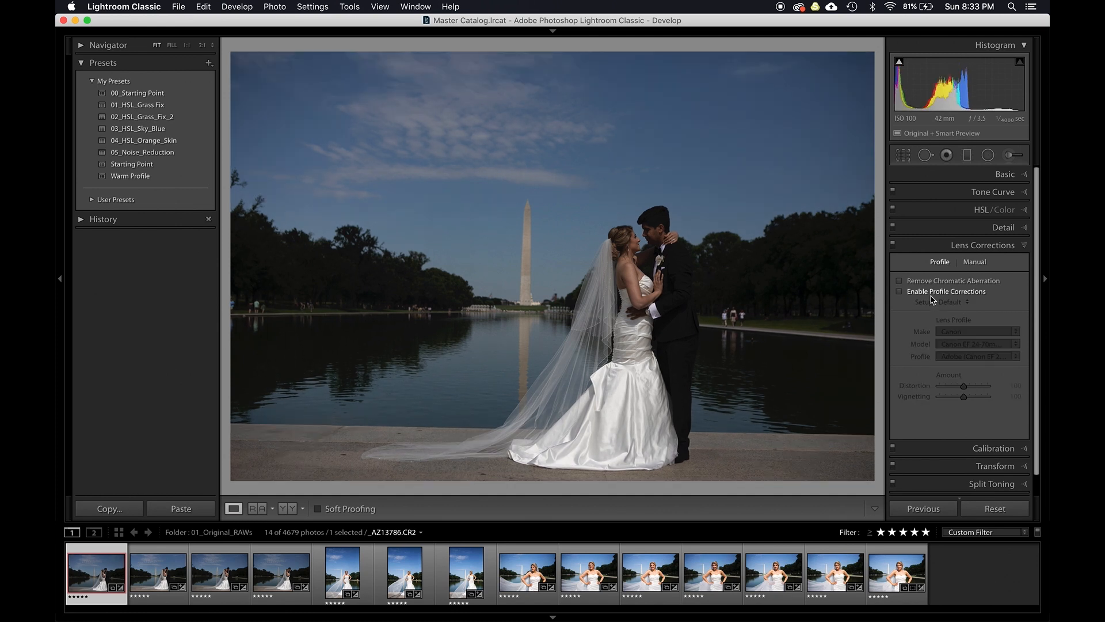
left_click(932, 292)
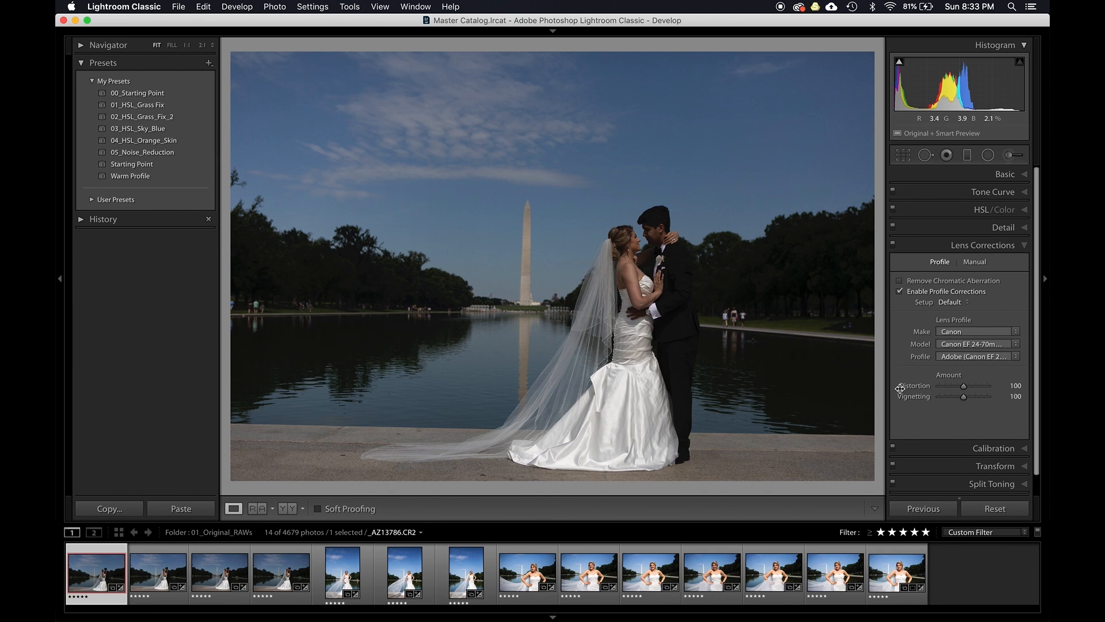
- Set the monument photo's lens vignetting amount to 0 and save only its lens corrections as a develop preset named 010_24-70 lens correction
left_click_drag(963, 397, 929, 401)
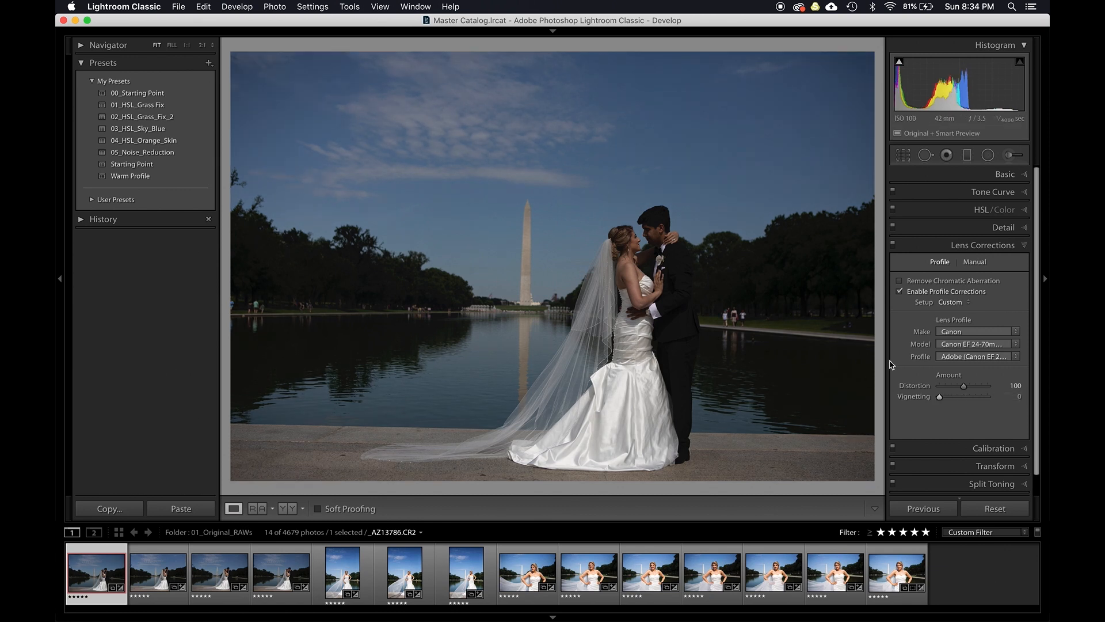
key("super+shift+n")
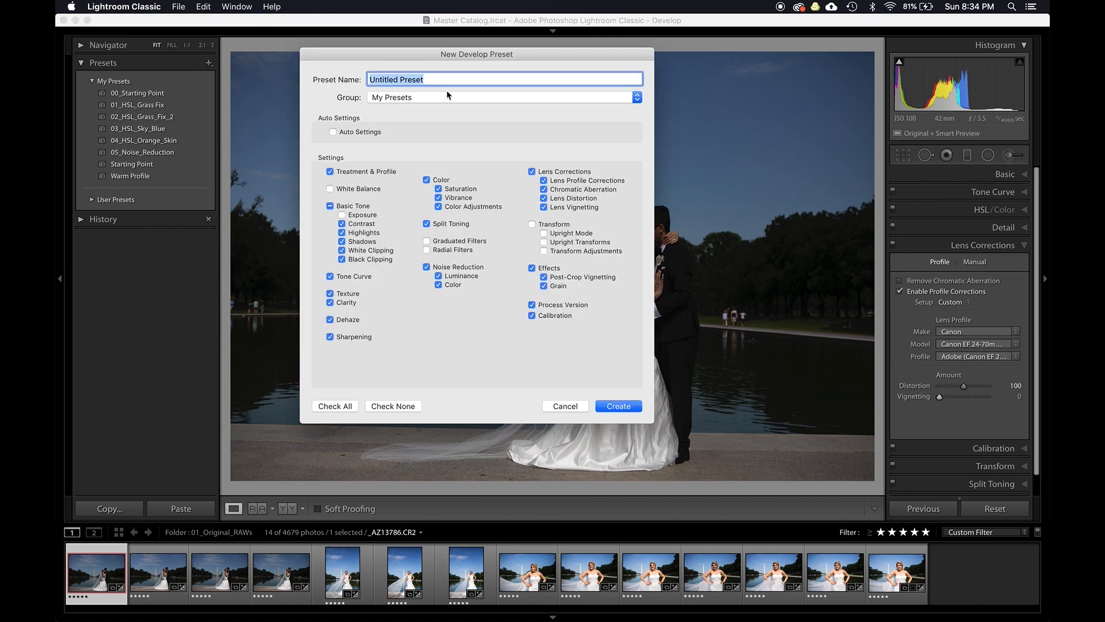
type("20")
type("-70 lens correct")
type("i")
key("shift")
type("))")
key("BackSpace")
key("BackSpace")
key("BackSpace")
key("shift")
type(")10")
key("BackSpace")
key("BackSpace")
key("BackSpace")
type("010_")
left_click(390, 407)
left_click(564, 172)
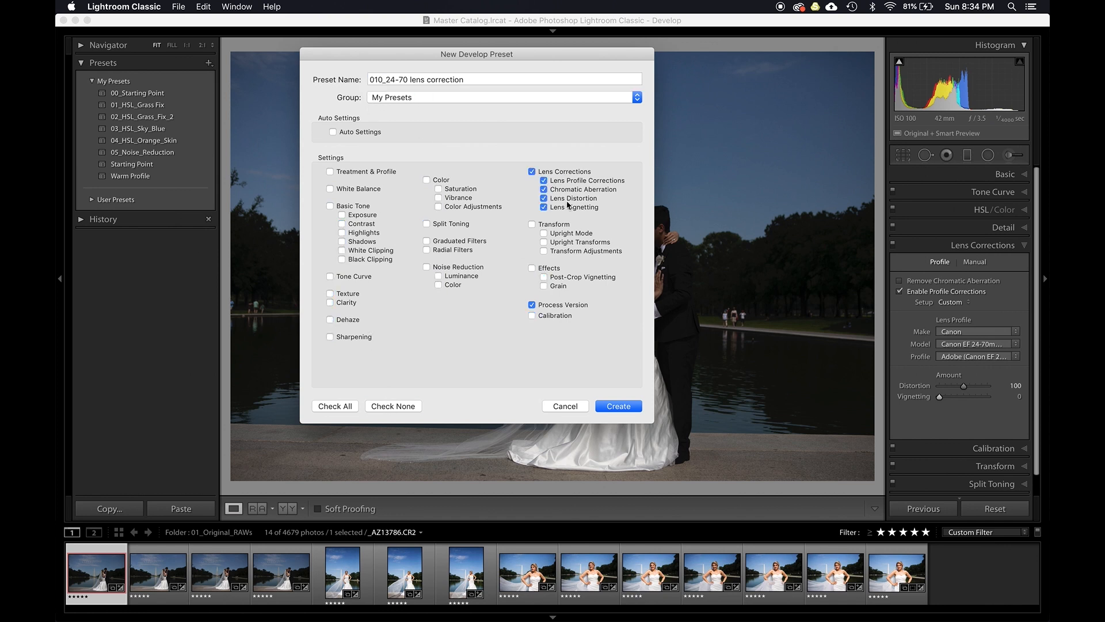
left_click(616, 407)
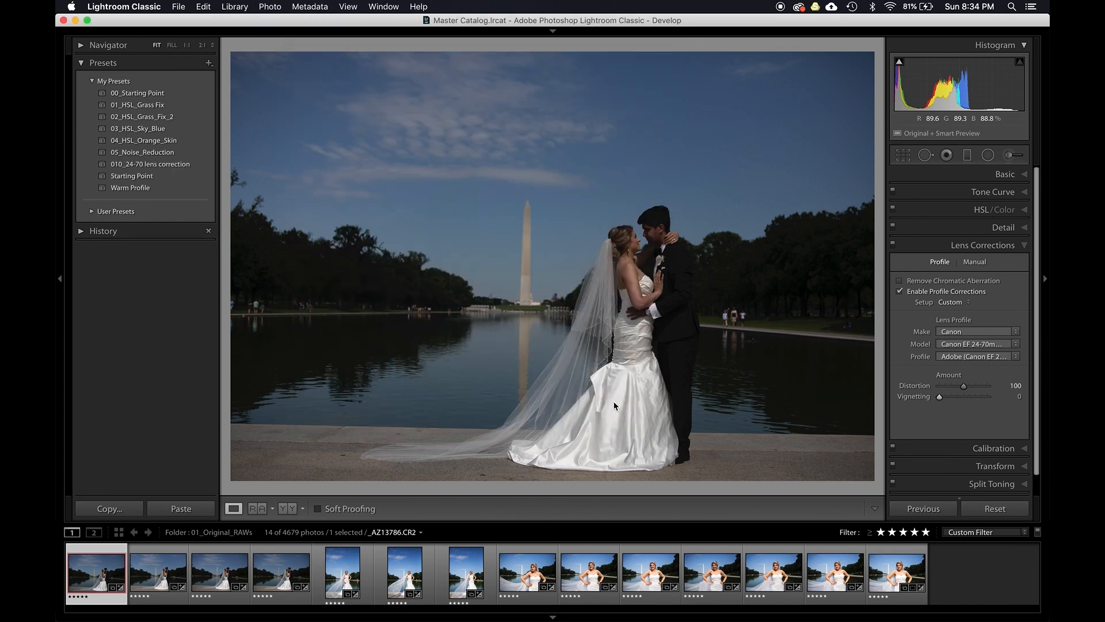
- Select all 14 filtered 24-70mm photos in the grid and apply the 010_24-70 lens correction preset to them
key("g")
key("super+a")
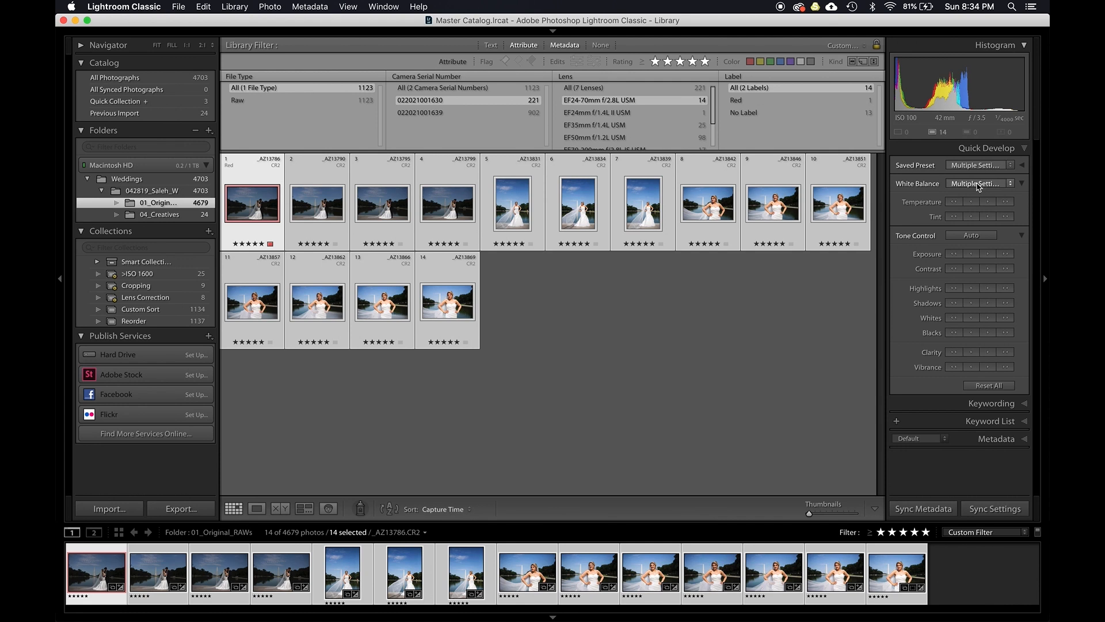
left_click(967, 167)
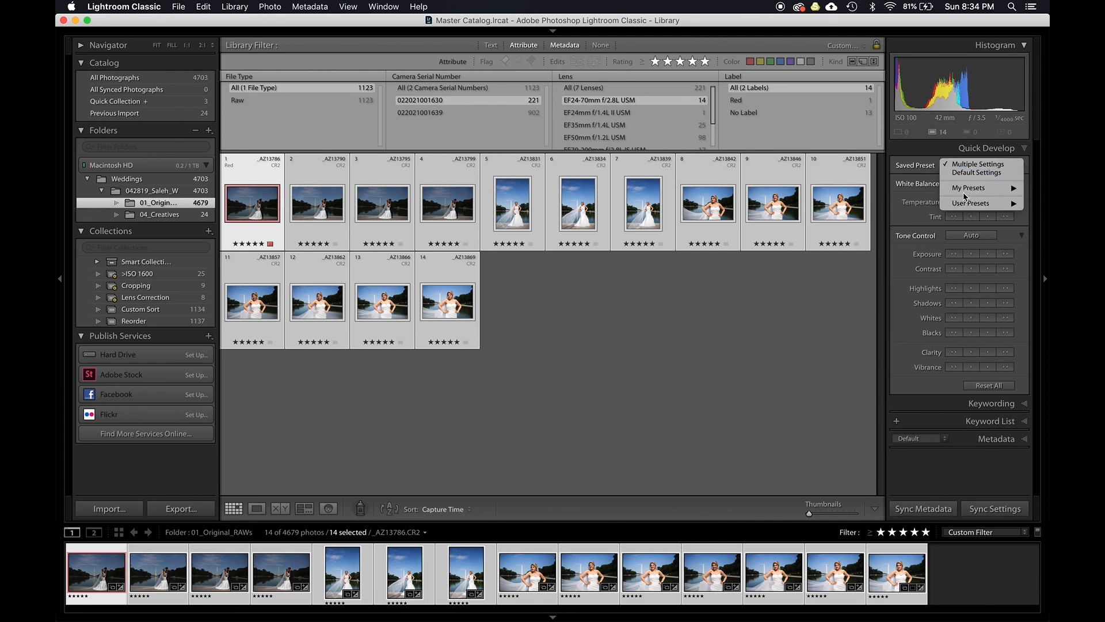
mouse_move(967, 189)
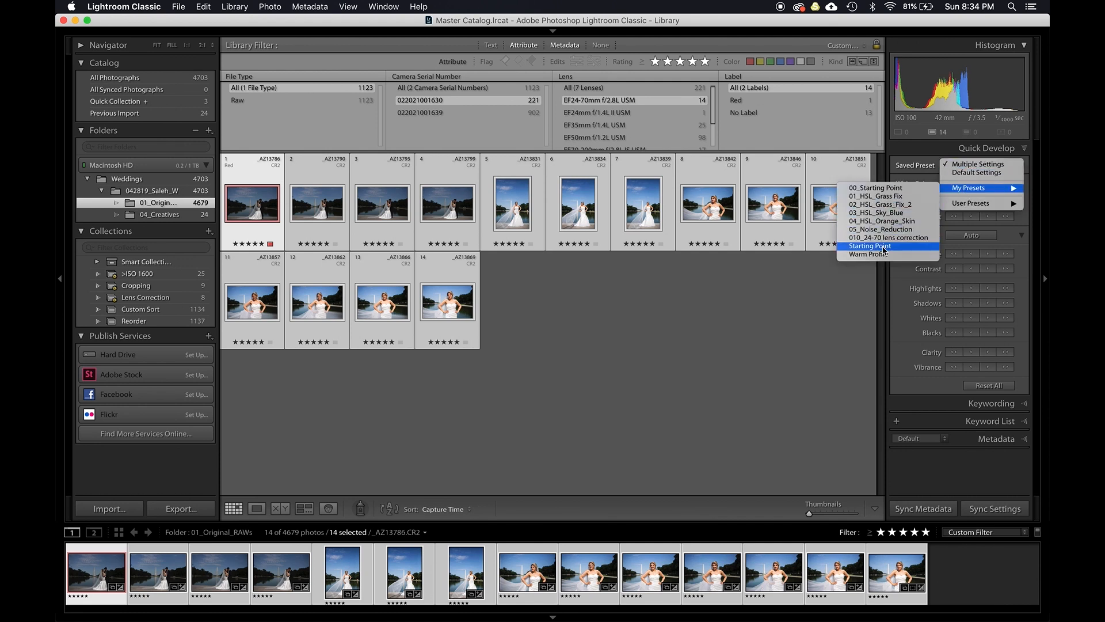
left_click(883, 237)
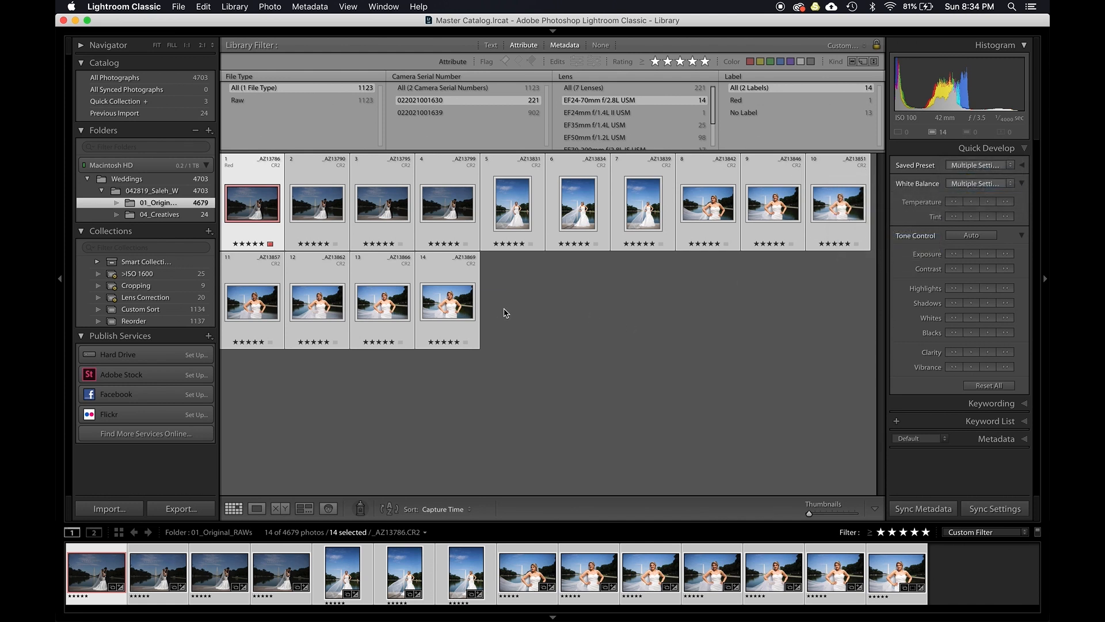
left_click(521, 311)
- Open the next monument photo in Develop and compare its image with profile corrections toggled on and off
left_click(256, 194)
key("d")
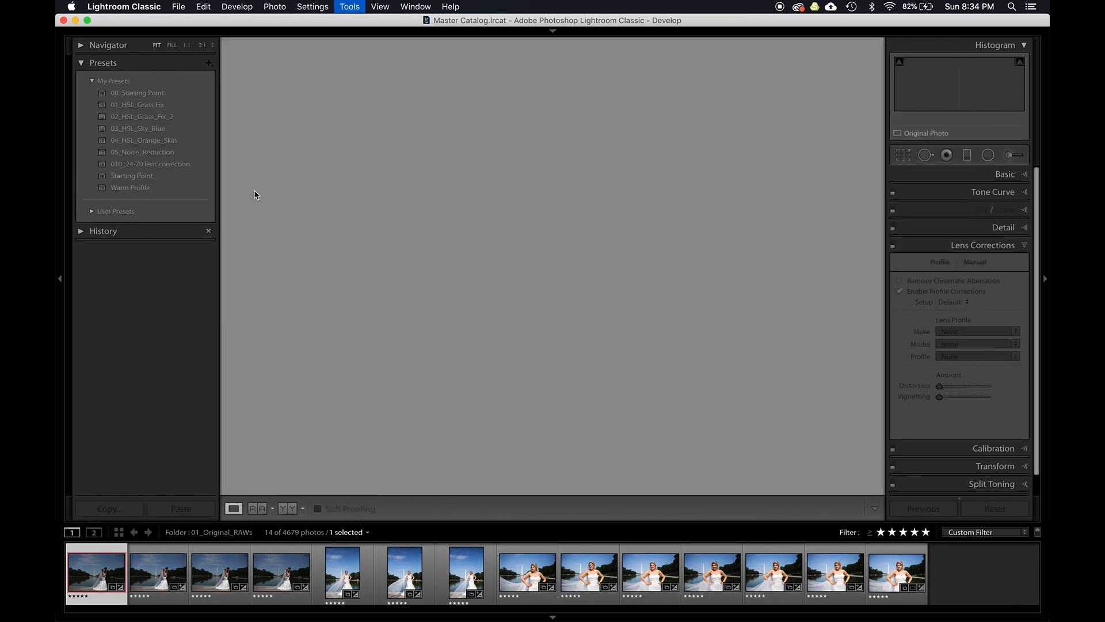
key("Right")
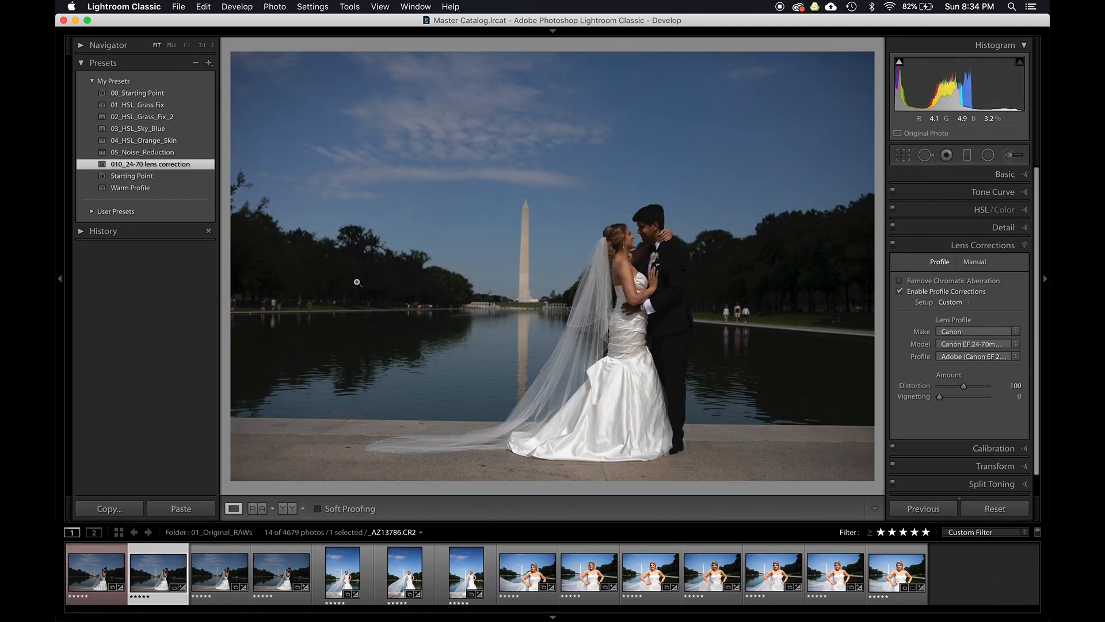
left_click(951, 302)
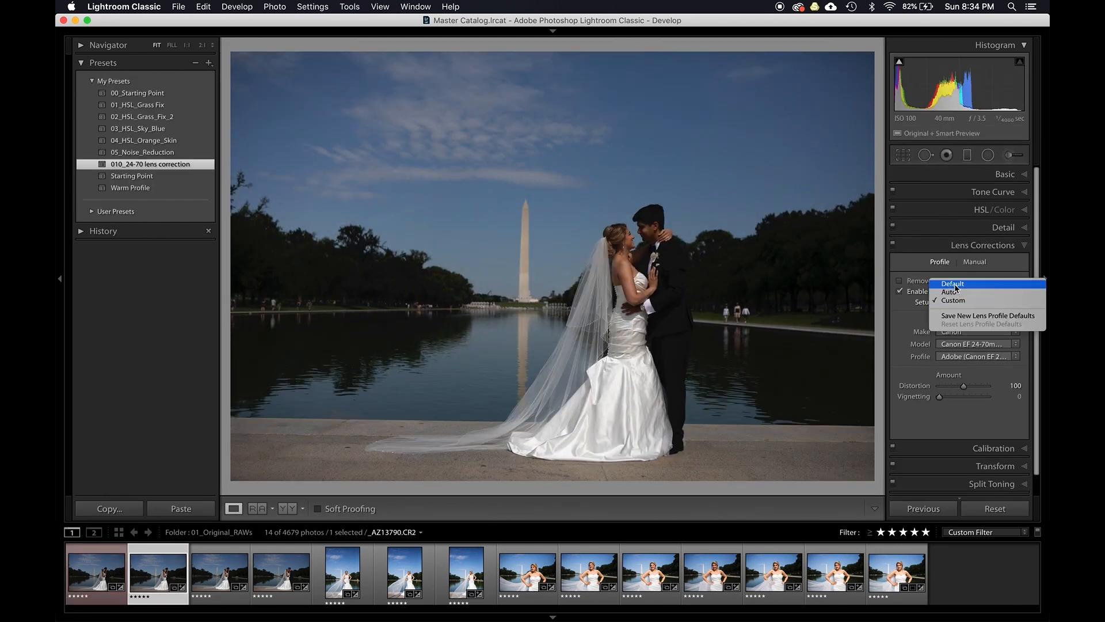
left_click(951, 300)
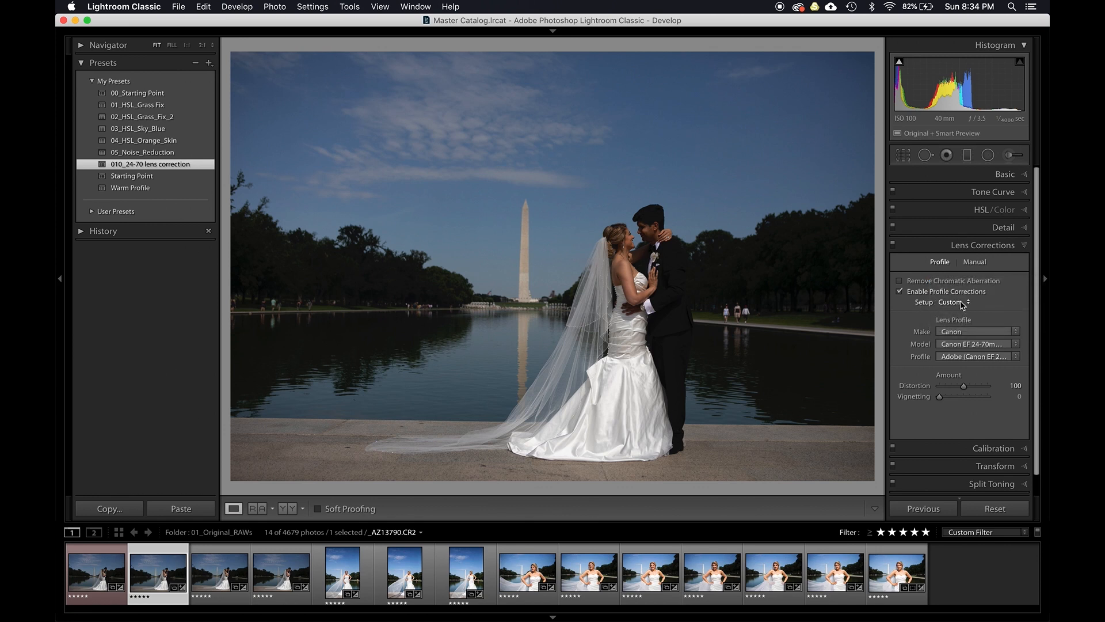
left_click(900, 291)
left_click(899, 292)
left_click(899, 292)
left_click(900, 292)
key("z")
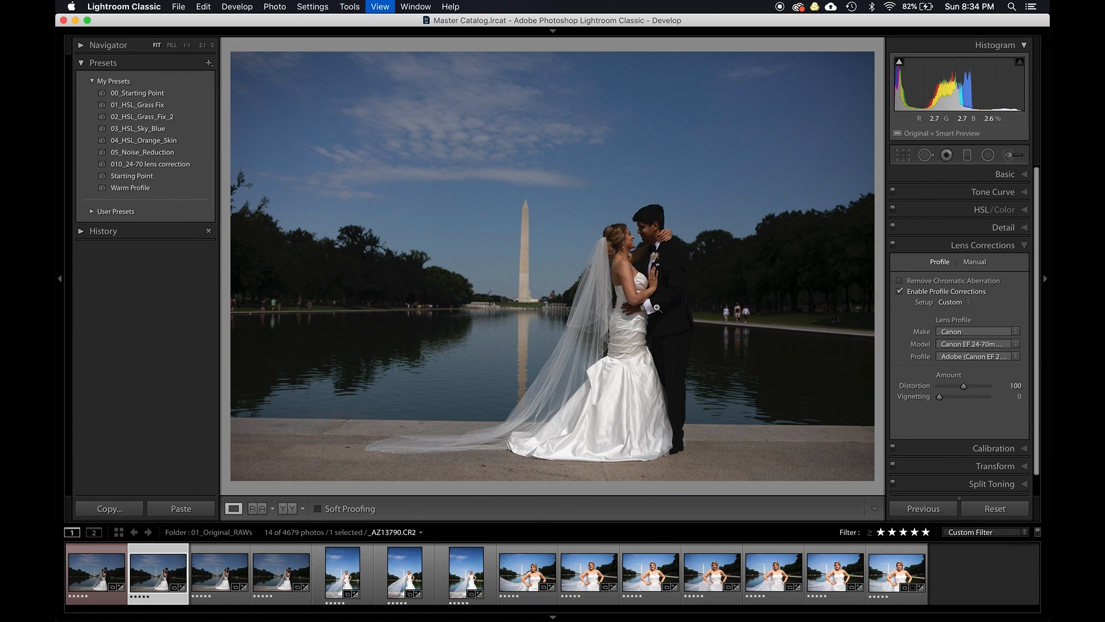
- Filter the library by the EF50mm f/1.2L USM lens and select all of its photos
key("g")
left_click(599, 113)
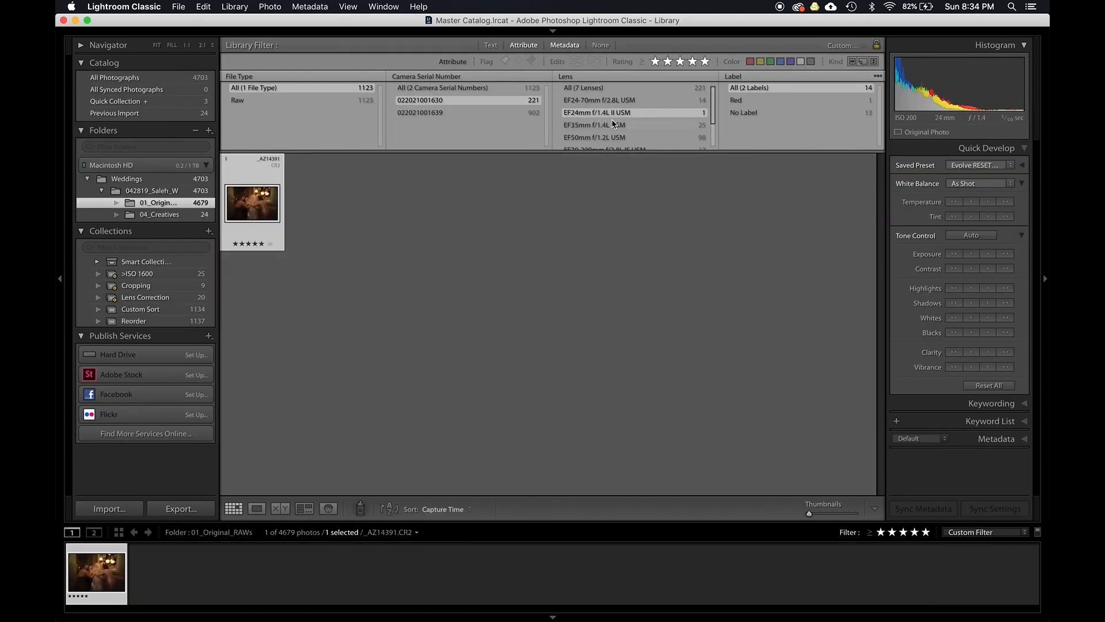
left_click(592, 125)
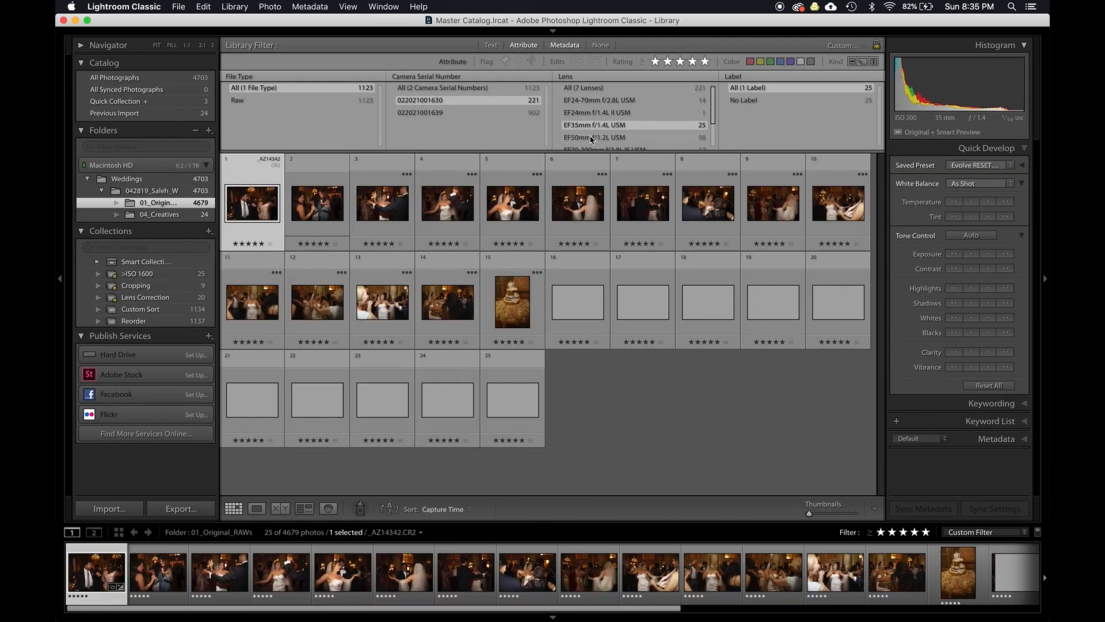
left_click(581, 138)
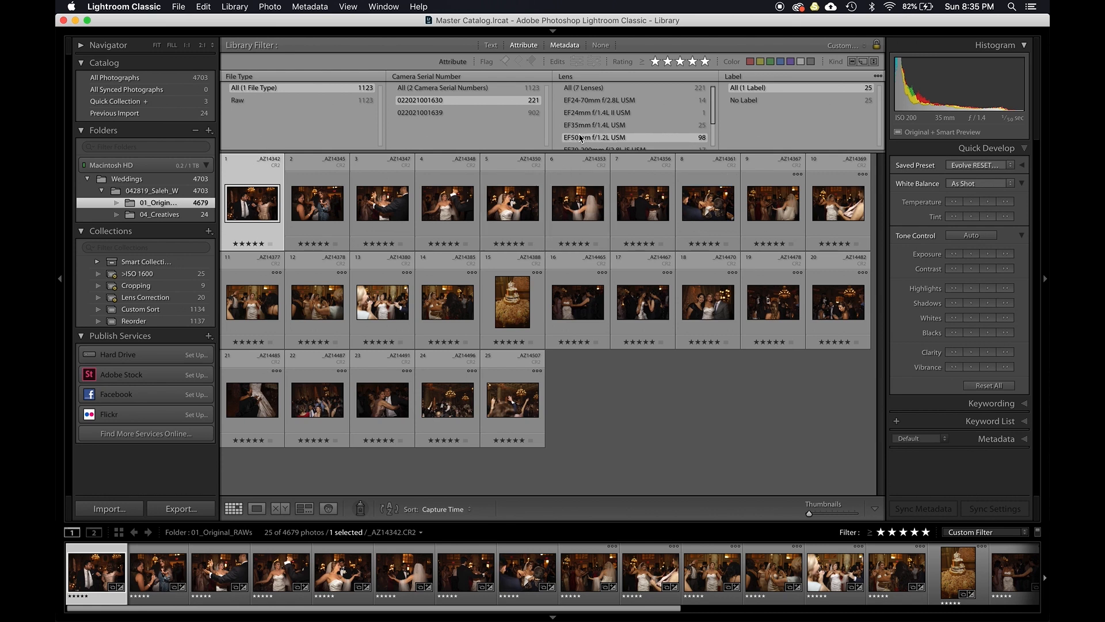
key("super+a")
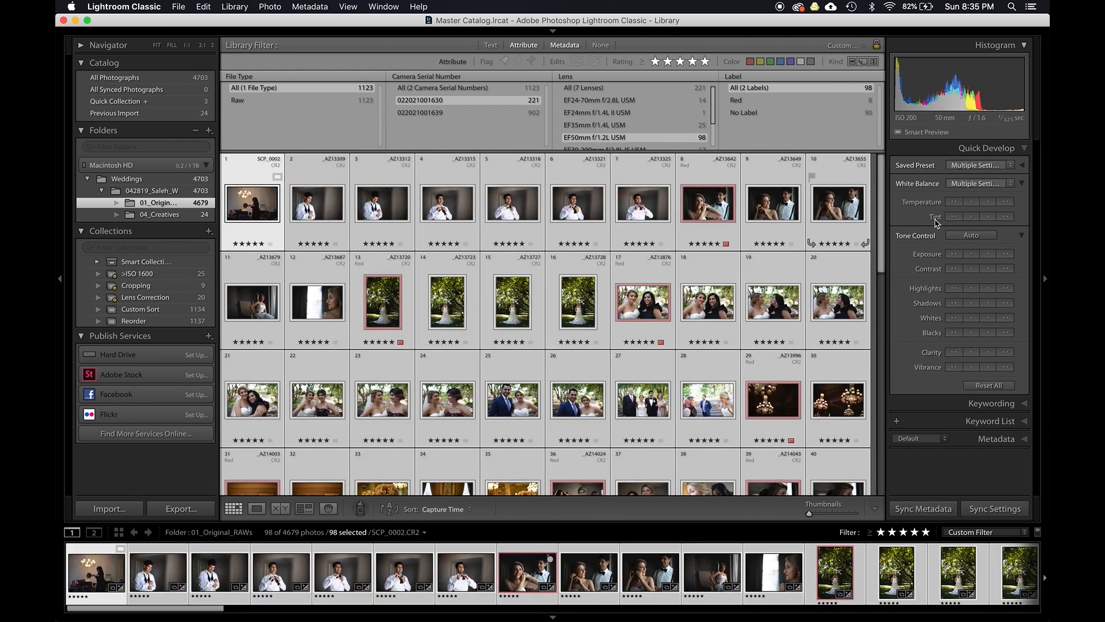
- Apply the 010_24-70 lens correction preset to the selected 50mm photos
left_click(996, 165)
mouse_move(986, 196)
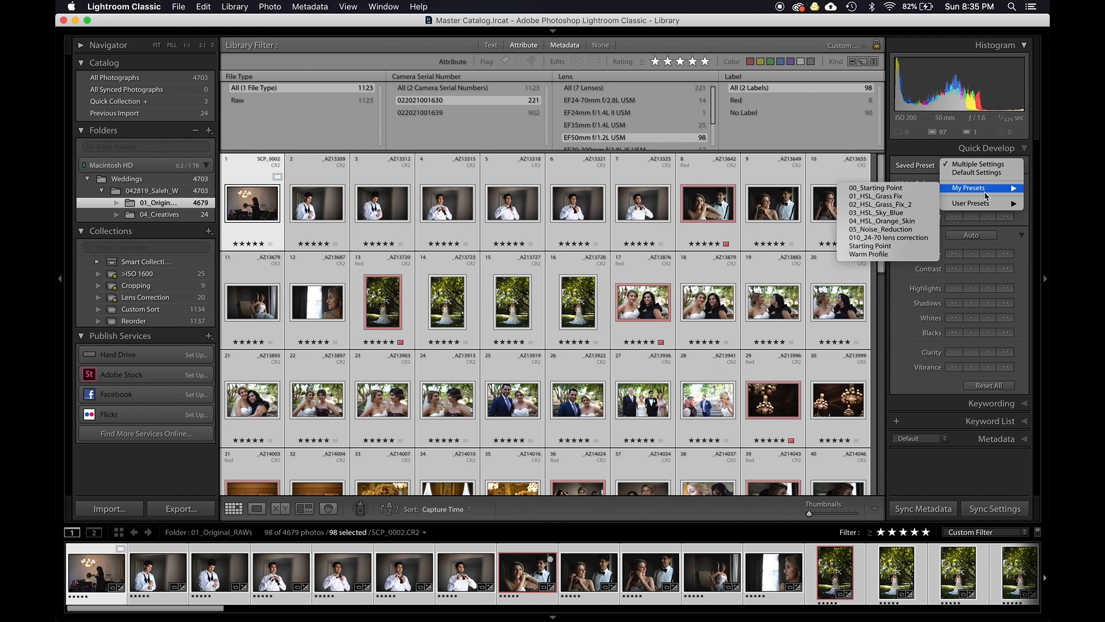
left_click(892, 239)
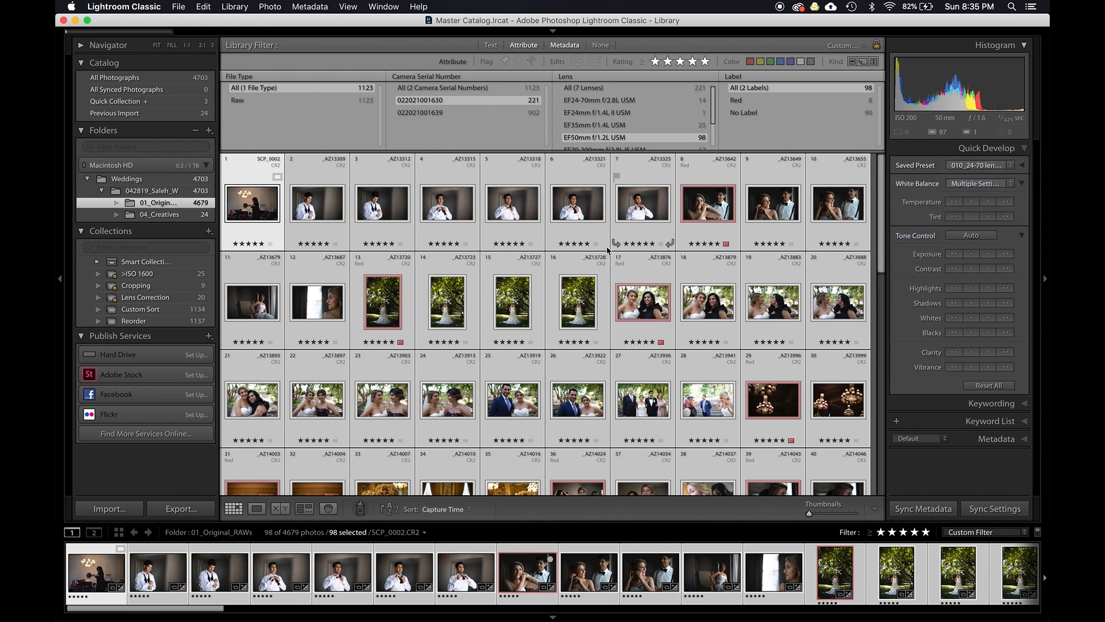
- Open the groom portrait in Develop and switch its lens profile correction setup to Default
left_click(314, 213)
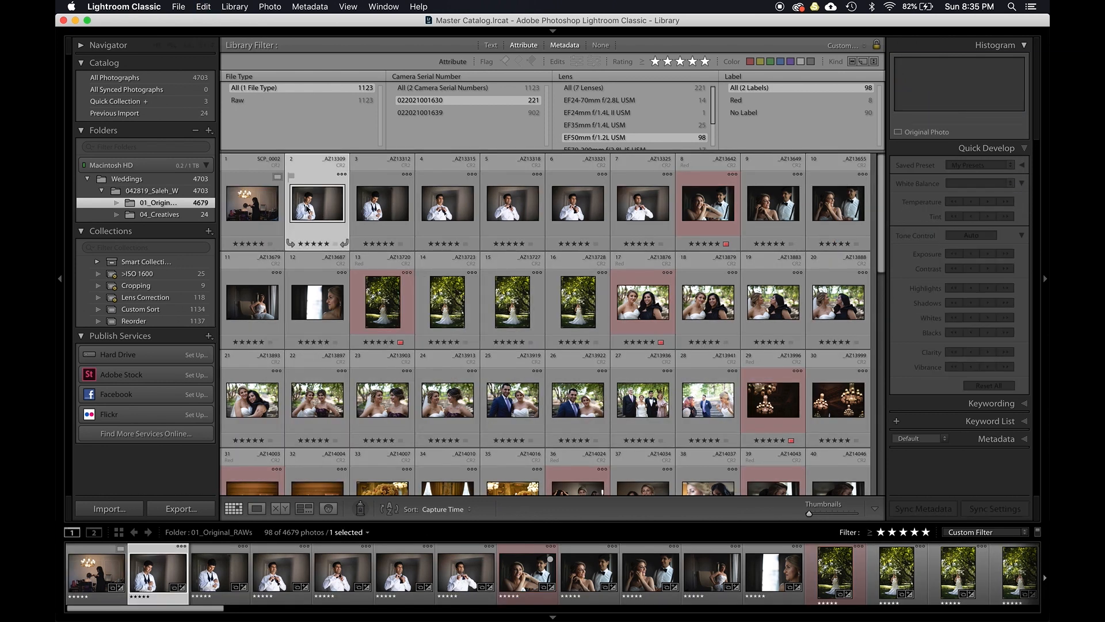
key("d")
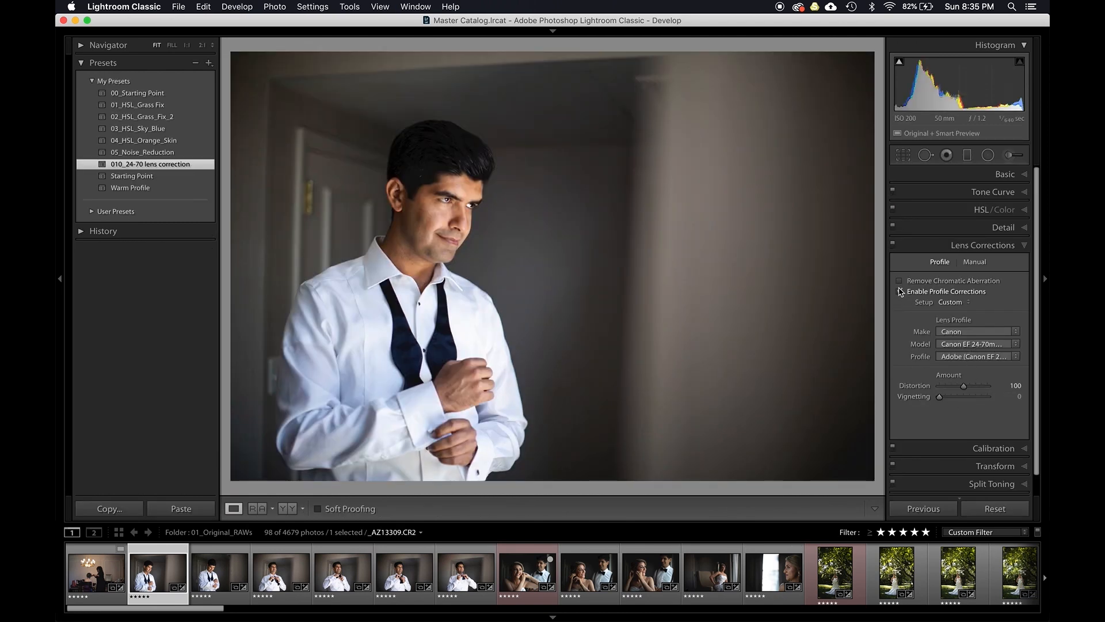
left_click(900, 291)
left_click(901, 291)
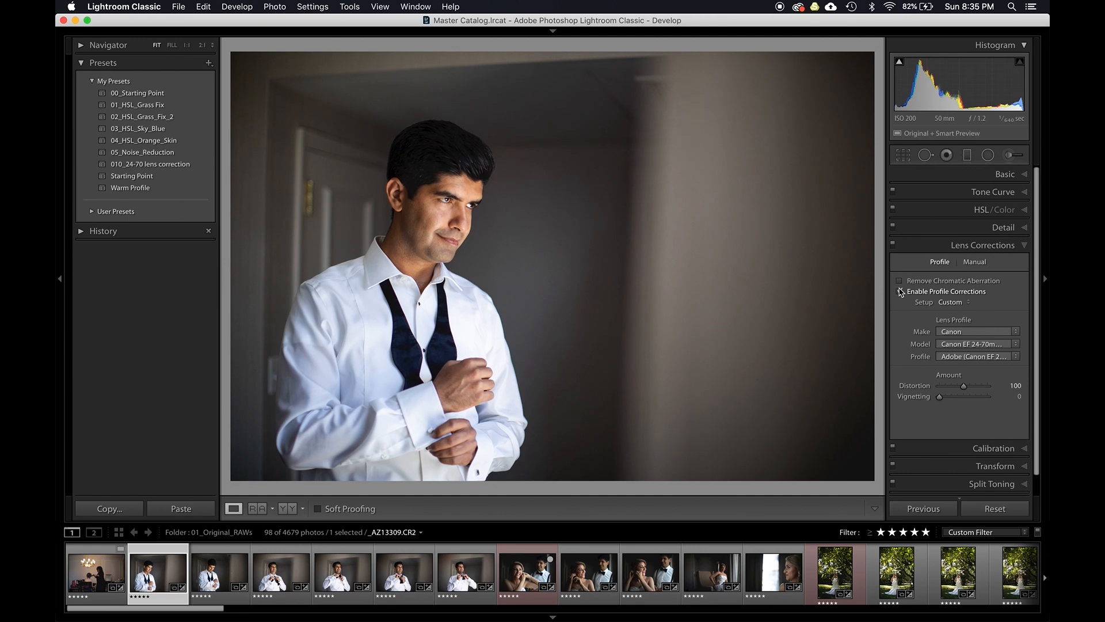
left_click(952, 302)
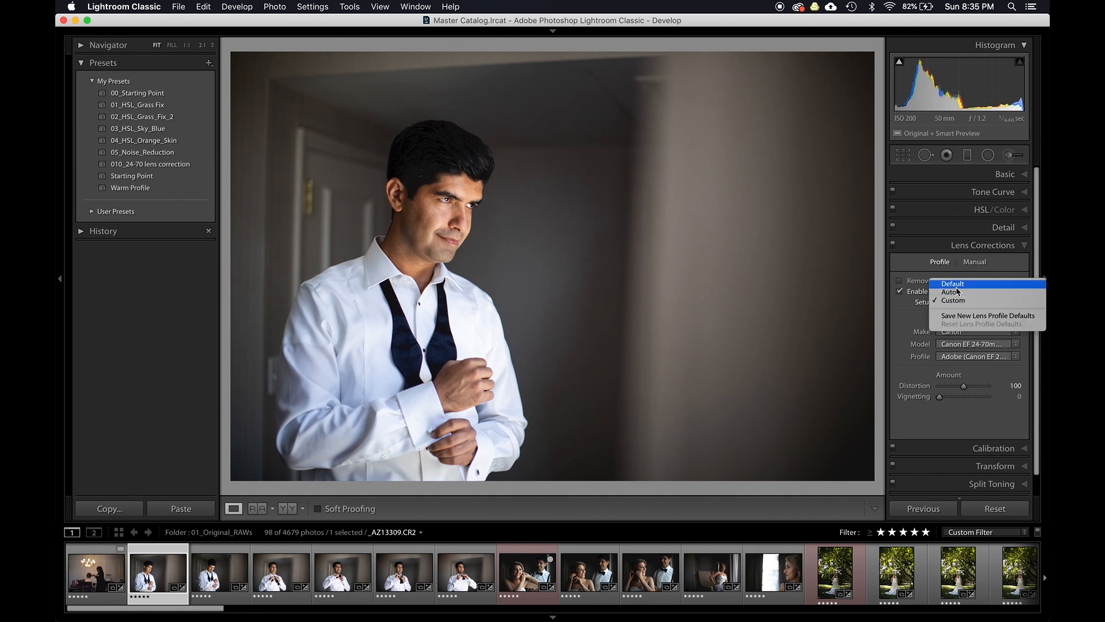
left_click(958, 284)
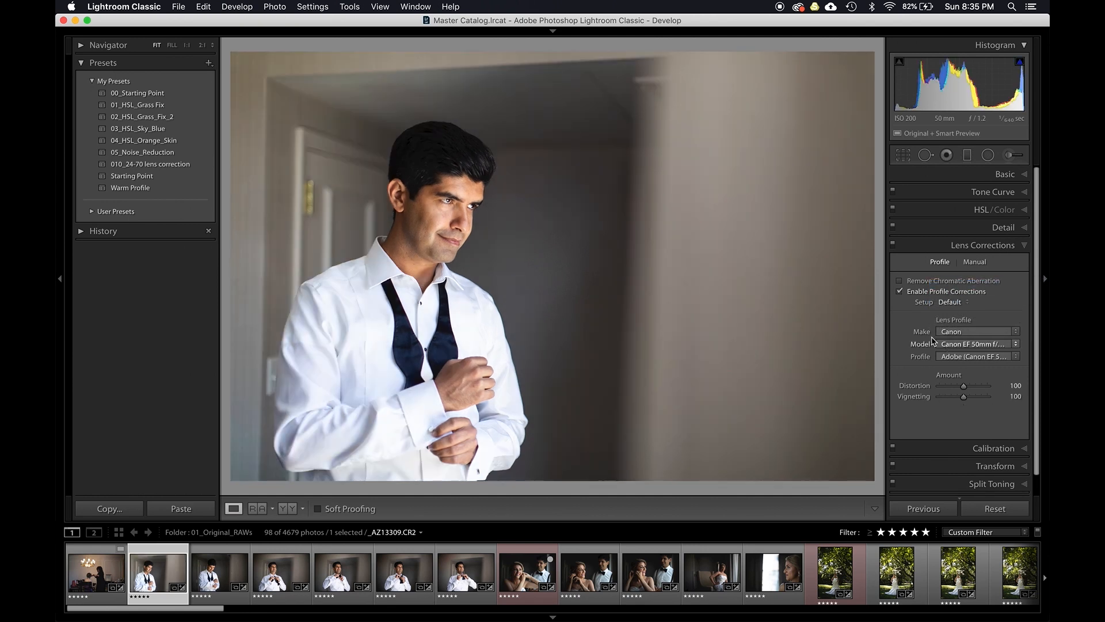
- Set the portrait's vignetting amount to 0 and save the lens corrections as a develop preset named 011_50mm_Lens_Correction
left_click_drag(964, 397, 926, 397)
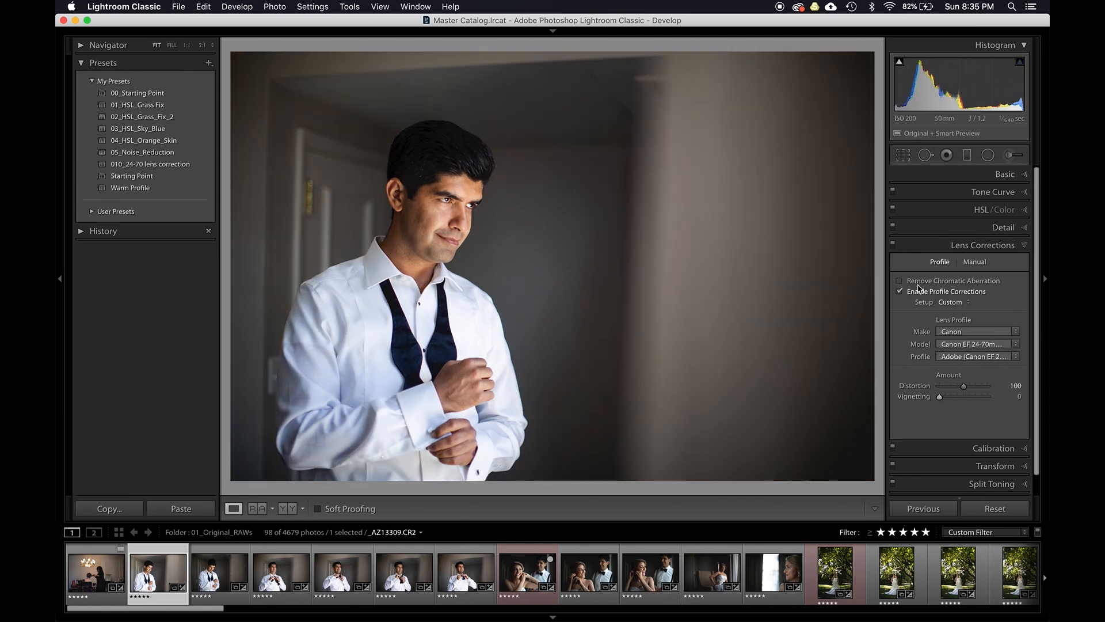
left_click(901, 292)
left_click(901, 291)
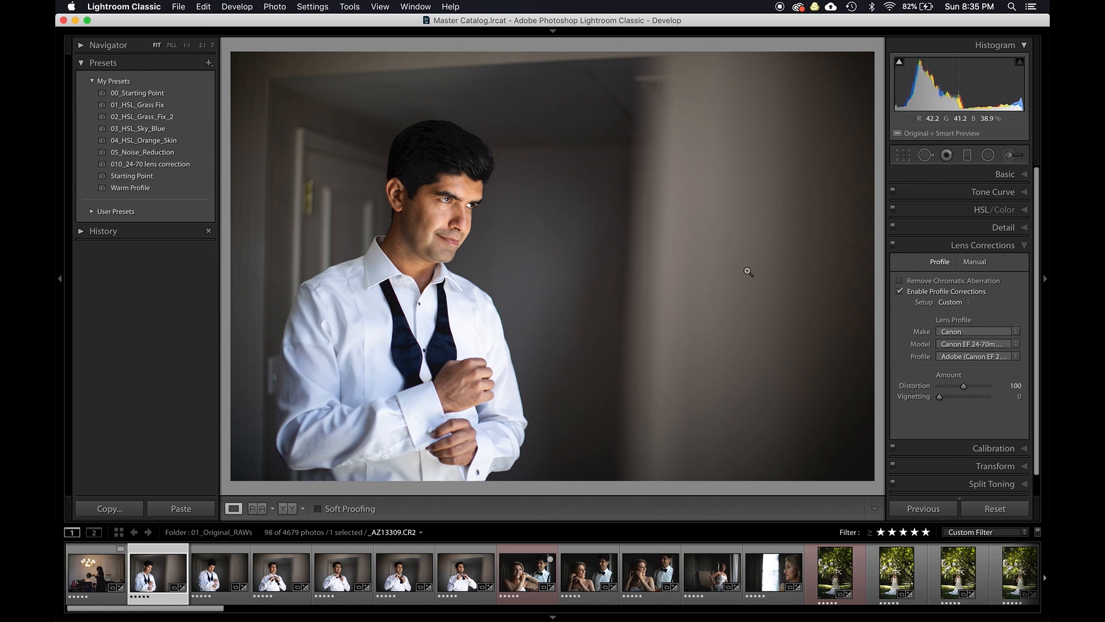
key("super+shift+n")
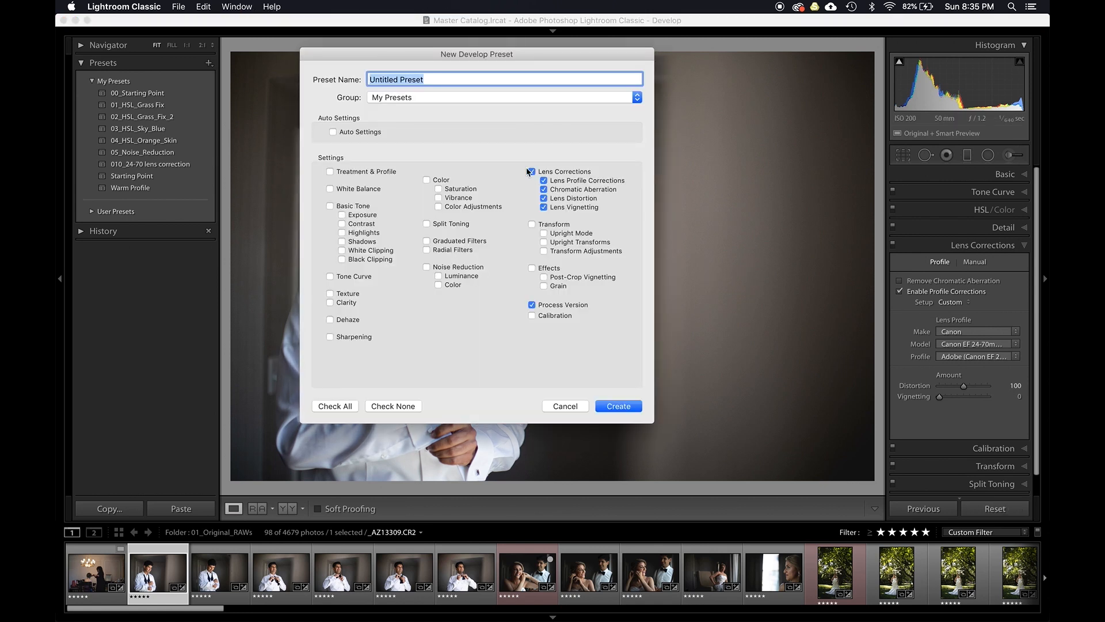
type("011_50MM_Lens_Correction")
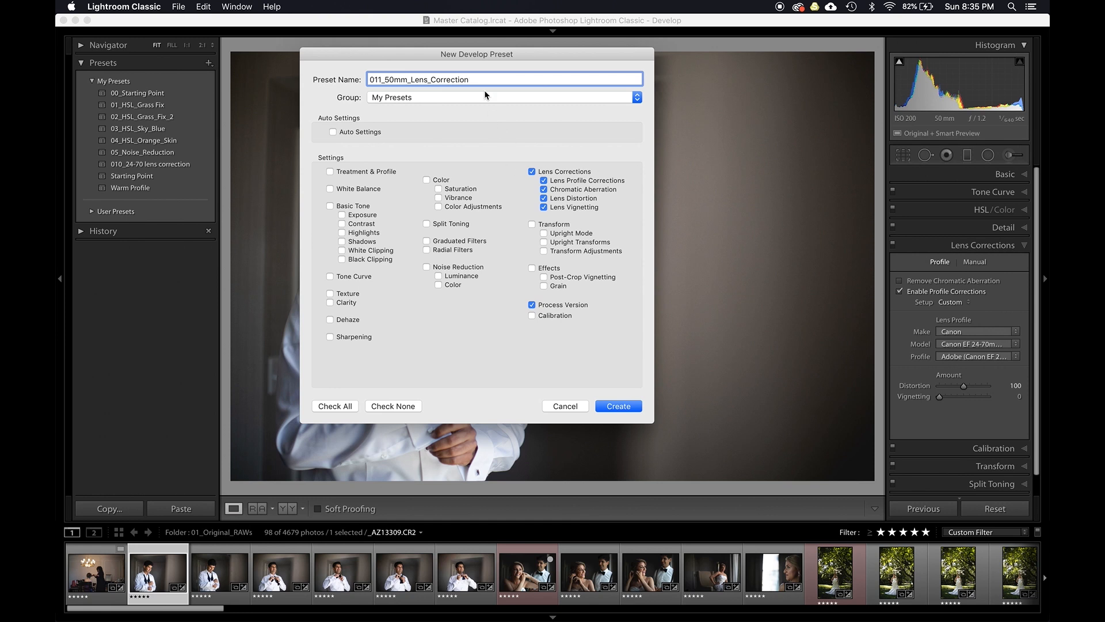
left_click(616, 406)
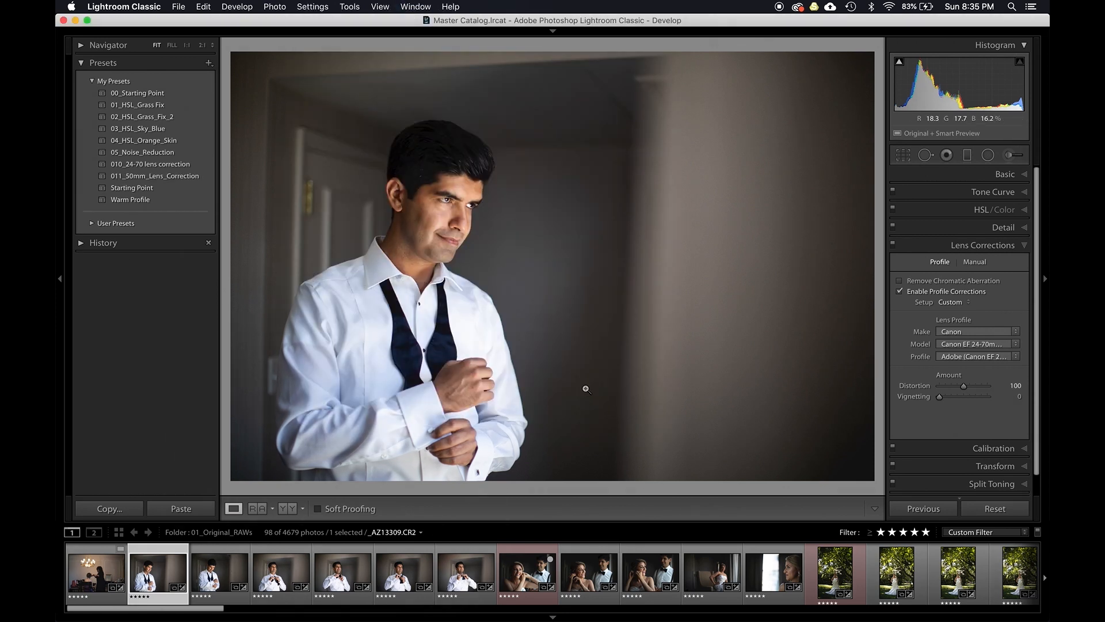
- Select all 50mm photos in the grid and apply the 011_50mm_Lens_Correction preset to them
key("g")
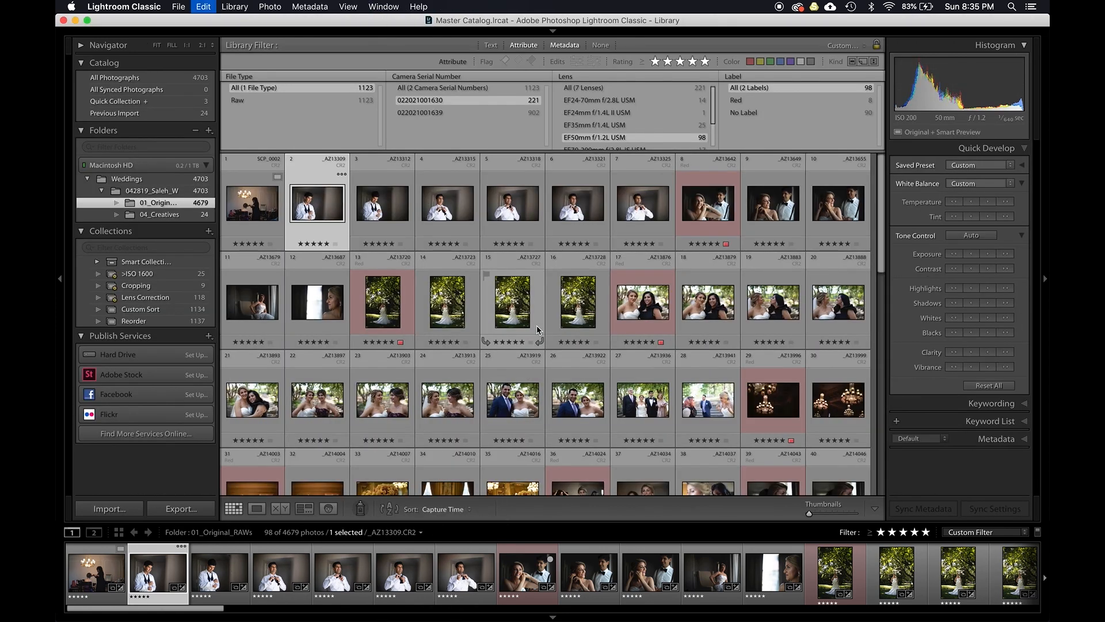
key("super+a")
left_click(967, 166)
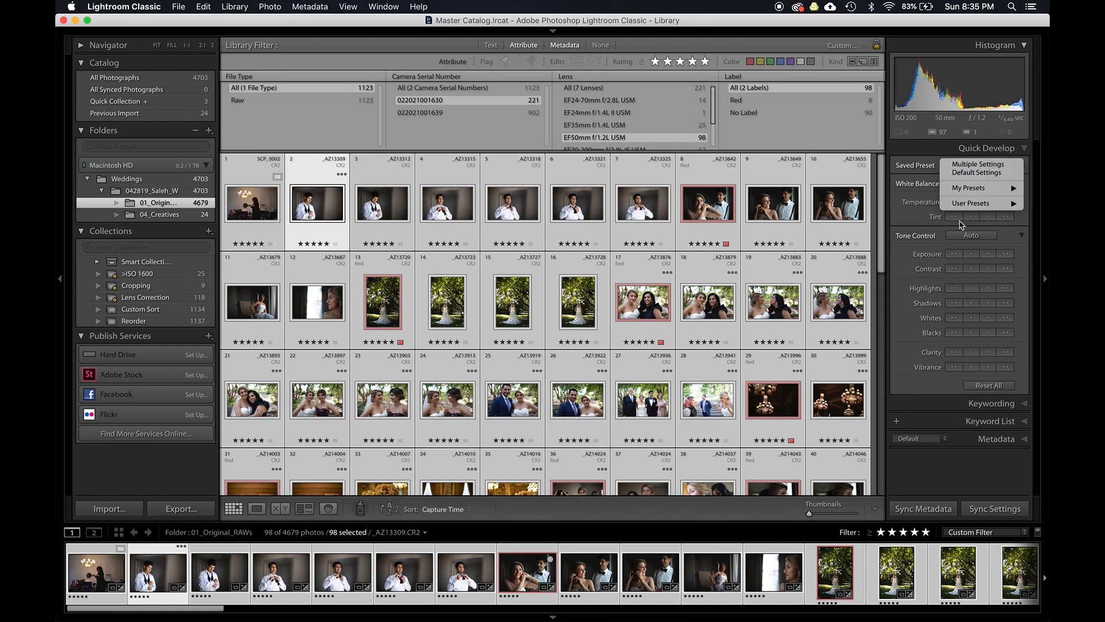
mouse_move(969, 189)
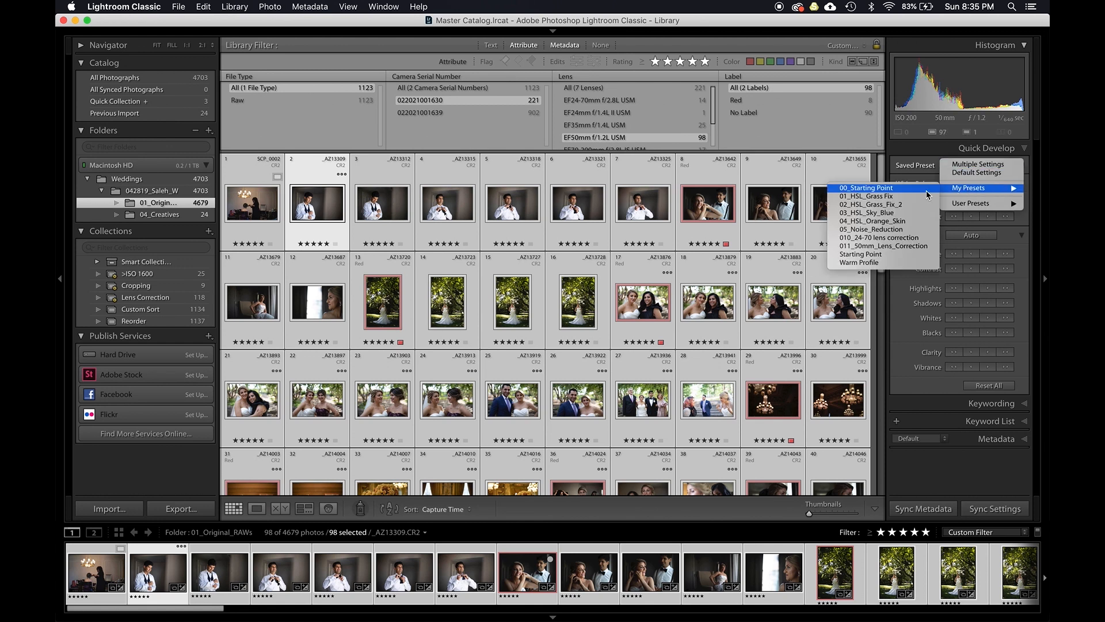
left_click(882, 246)
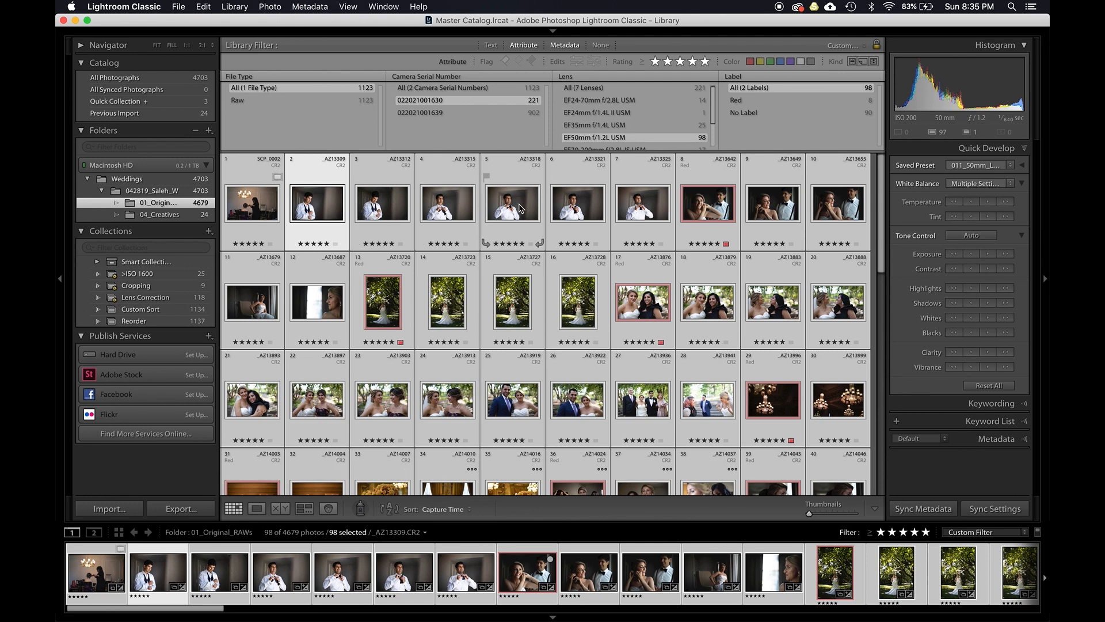
- Open the bow-tie groom photo in Develop and check its lens vignetting setting
left_click(519, 205)
key("e")
key("d")
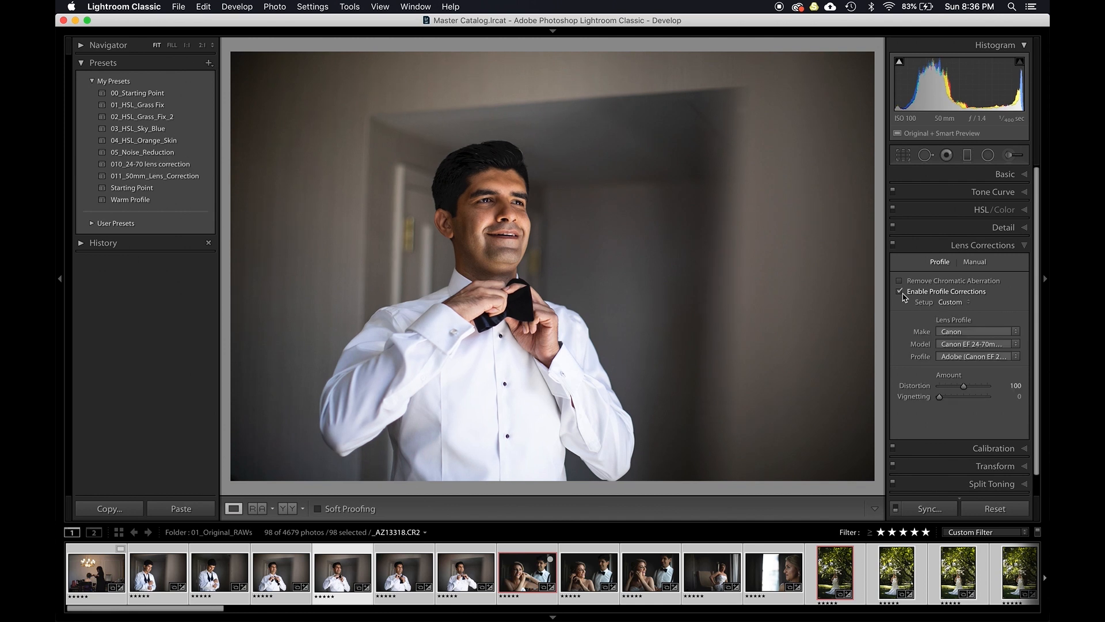
mouse_move(943, 399)
left_mouse_down()
mouse_move(958, 399)
mouse_move(927, 401)
left_mouse_up()
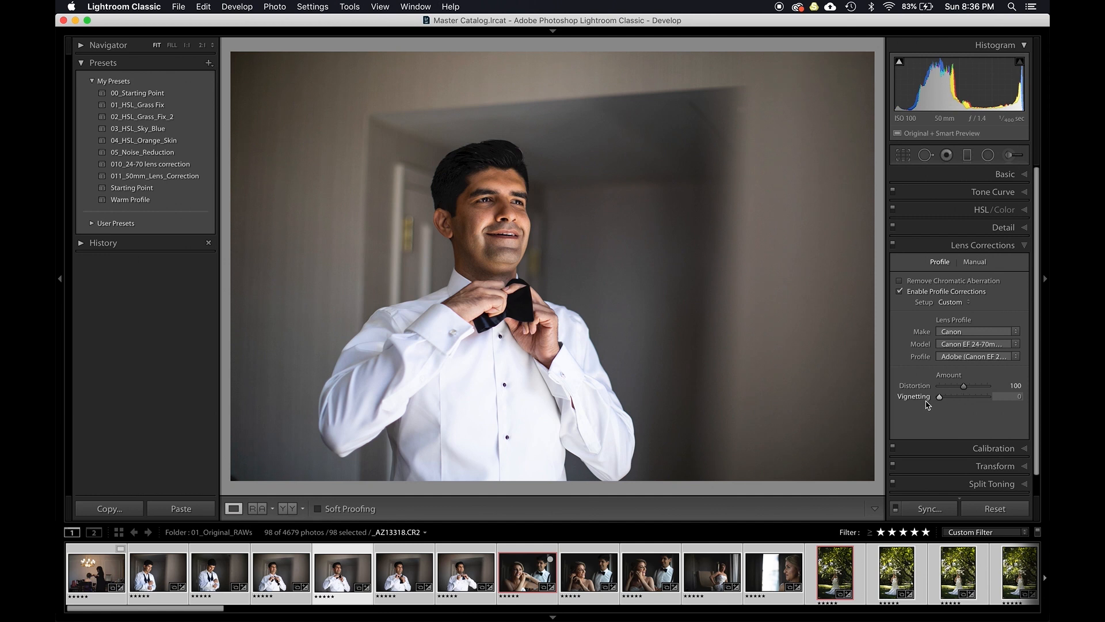
- Leave the bow-tie photo and open the tuxedo groom portrait in Develop with a side-by-side Before/After view
key("backslash")
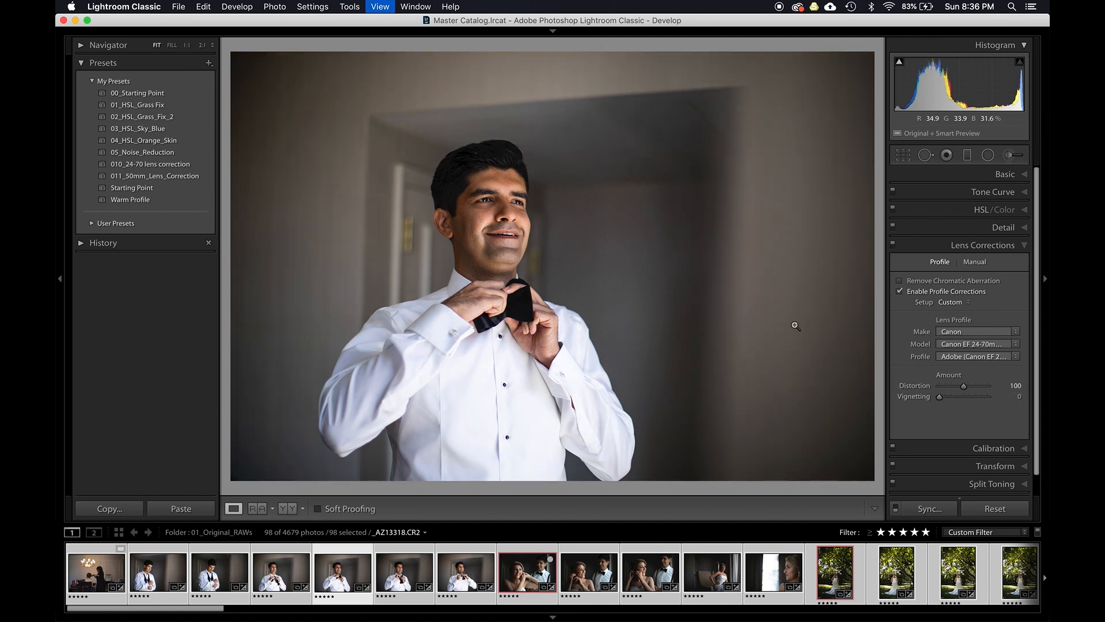
key("g")
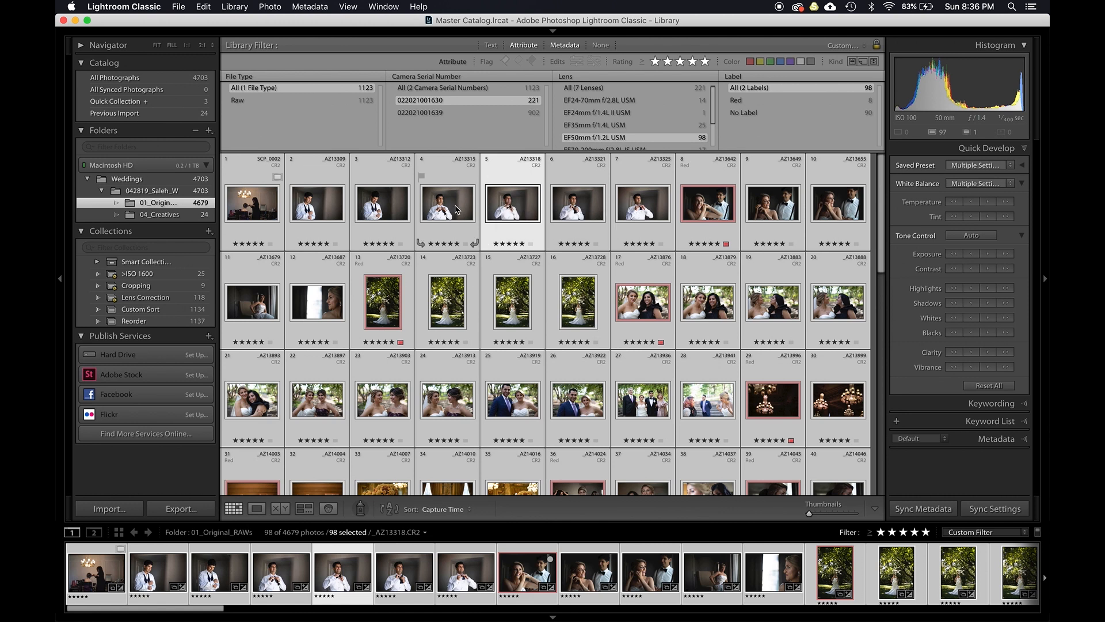
key("d")
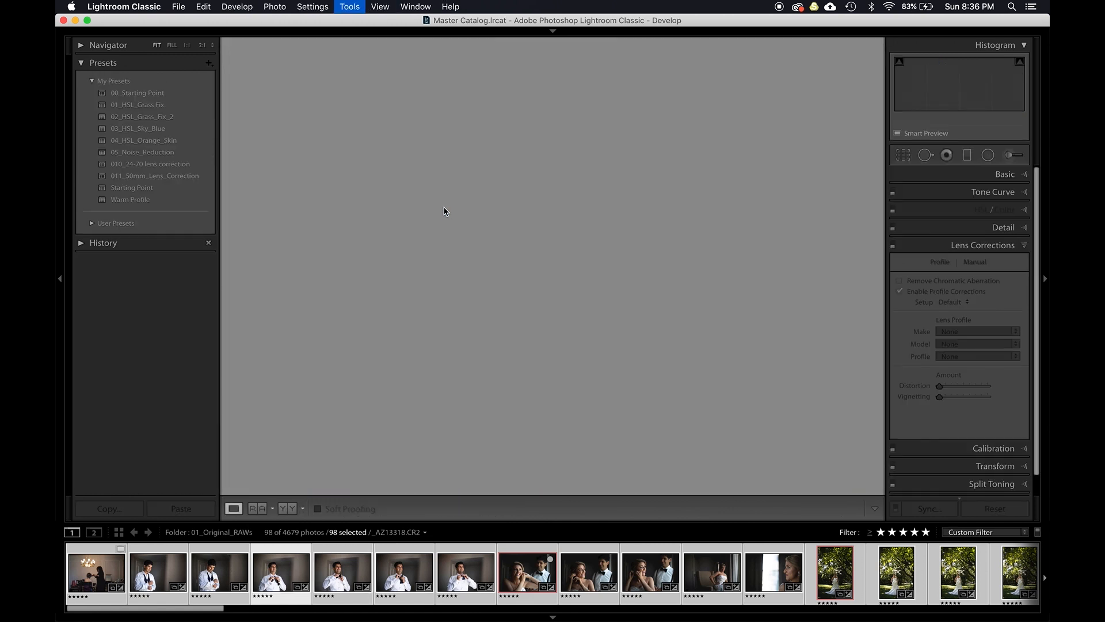
key("y")
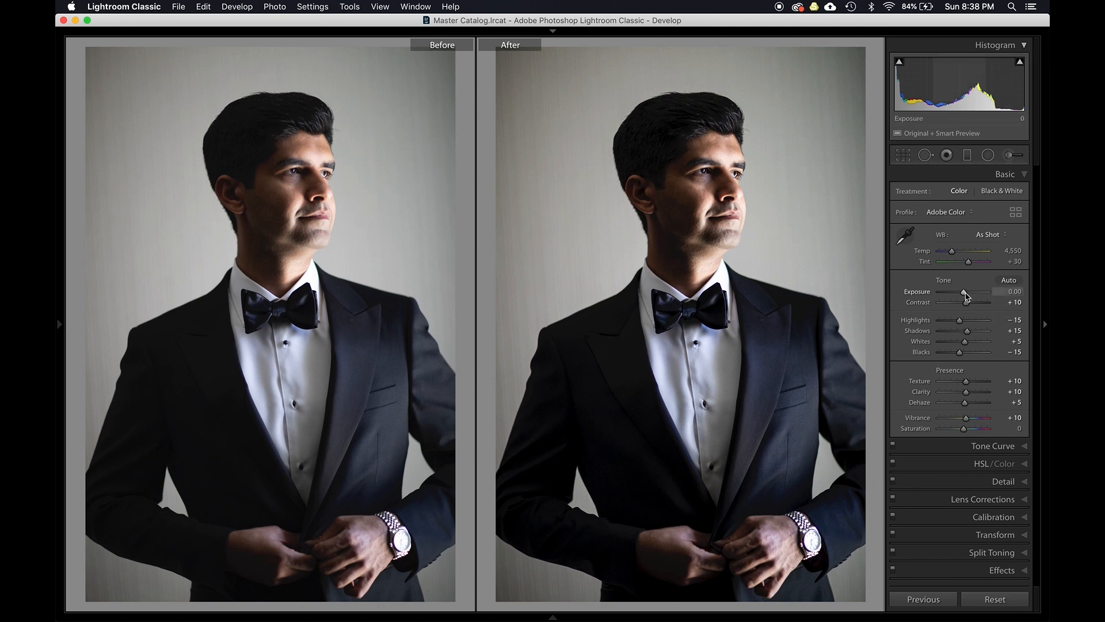
- Raise the portrait's exposure to +1.32 in coarse increments, then lower it back to 0.00
left_click_drag(965, 293, 965, 293)
key("shift+Up")
key("shift+Up")
key("shift+Up")
key("shift+Up")
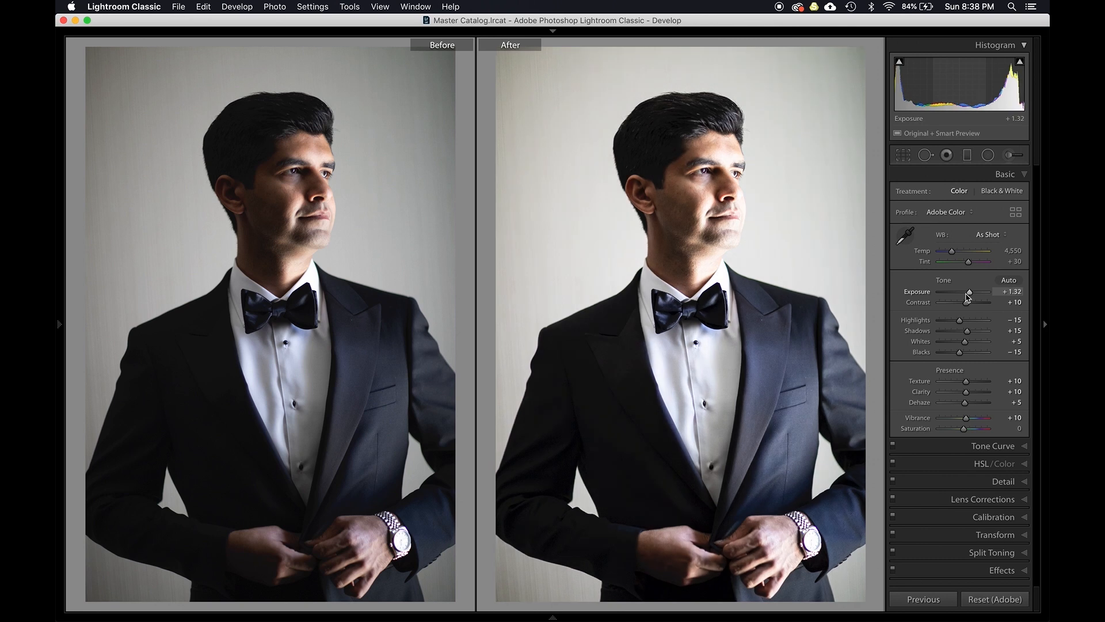
key("shift+Down")
key("shift+Down")
key("shift+Down")
key("shift+Down")
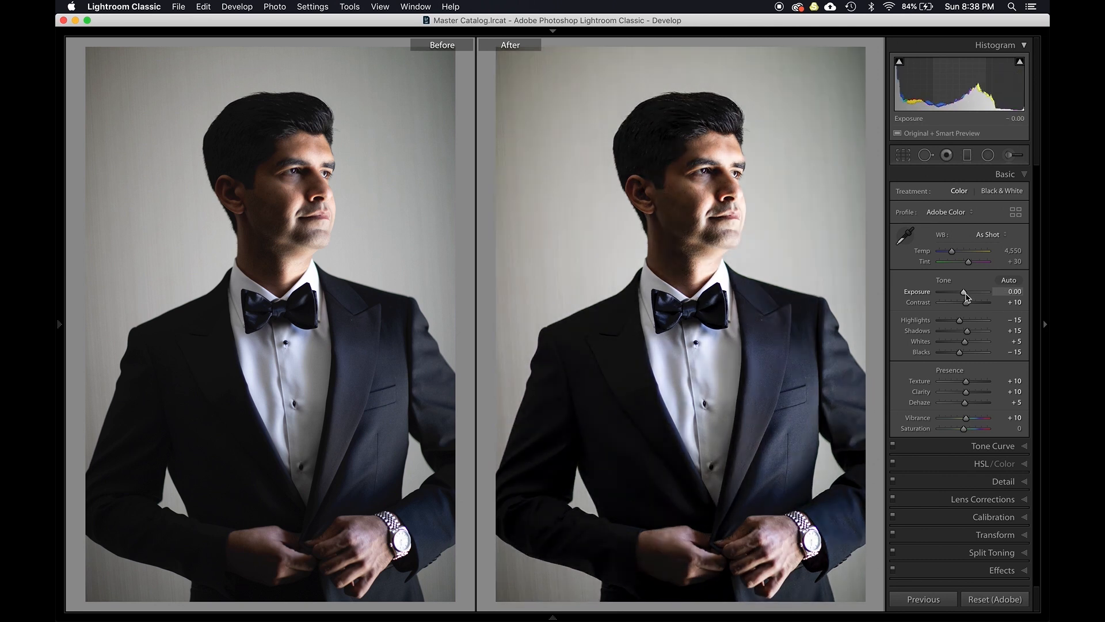
- Nudge the exposure up and down in fine and coarse increments, returning it to 0.00
key("Up")
key("Up")
key("Up")
key("Up")
key("Up")
key("Down")
key("Down")
key("Down")
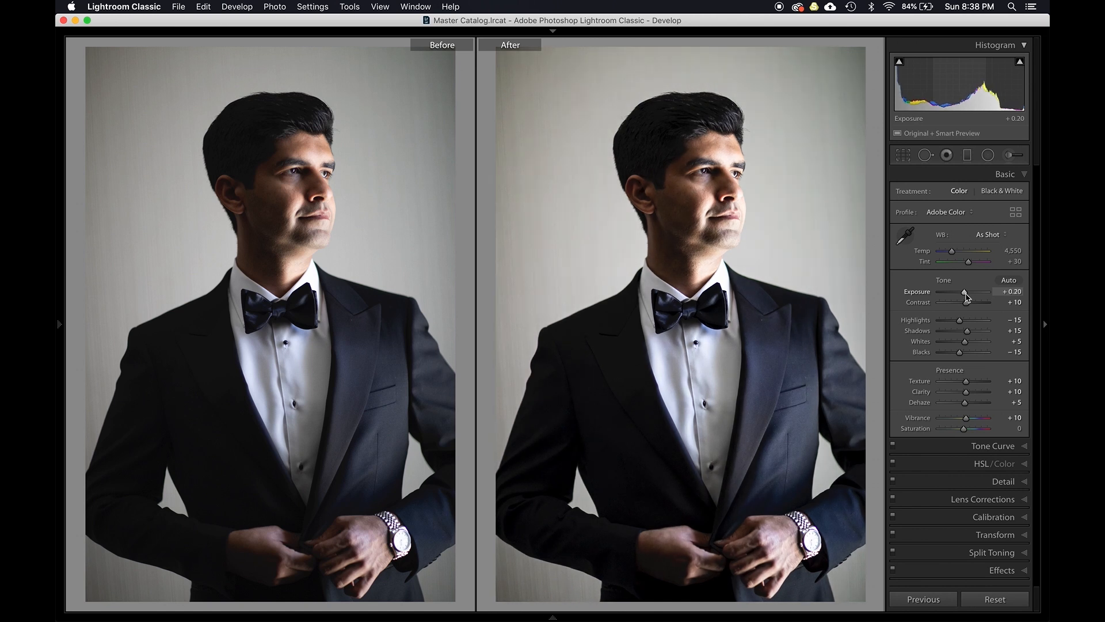
key("Down")
key("Down")
key("shift+Up")
key("shift+Up")
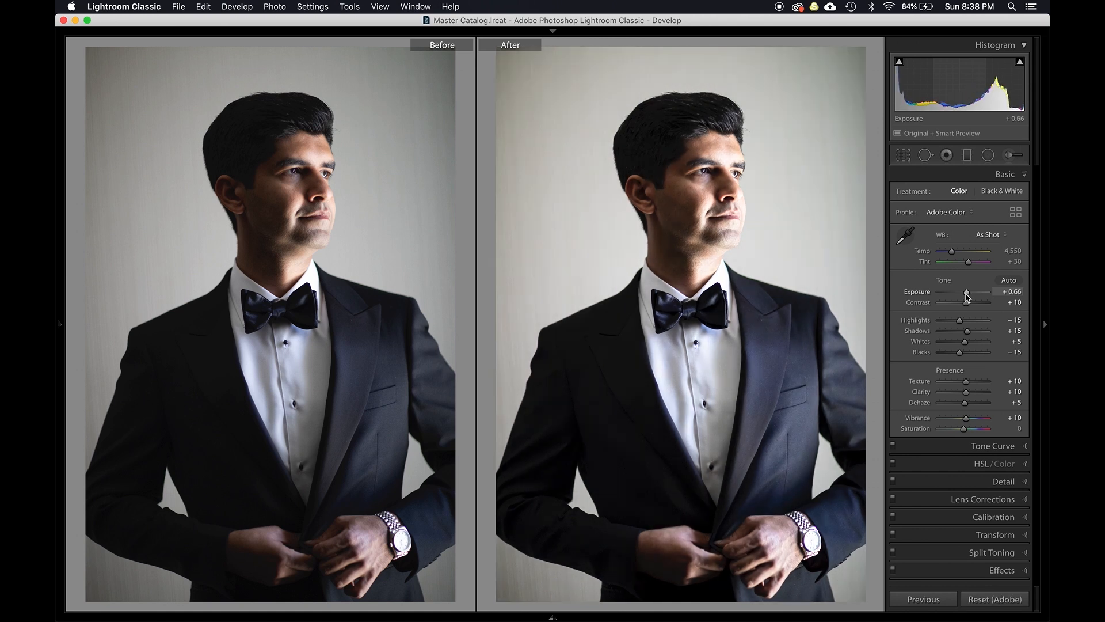
key("shift+Up")
key("shift+Down")
key("shift+Down")
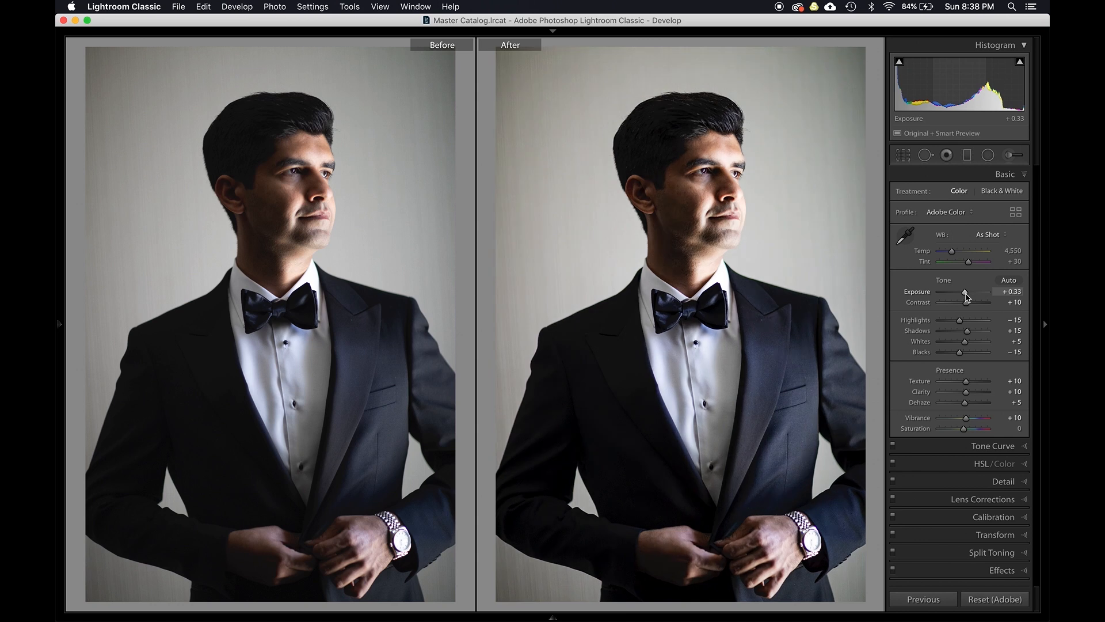
key("shift+Down")
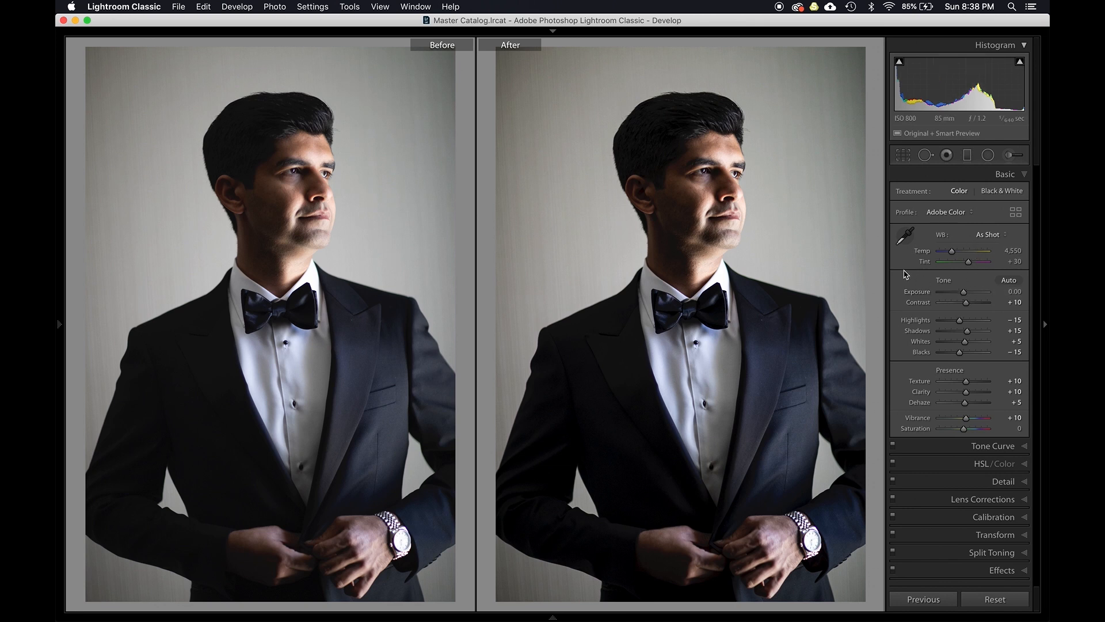
- Select the Exposure slider by cycling through the Basic sliders and raise exposure to +0.60
key("period")
key("period")
key("period")
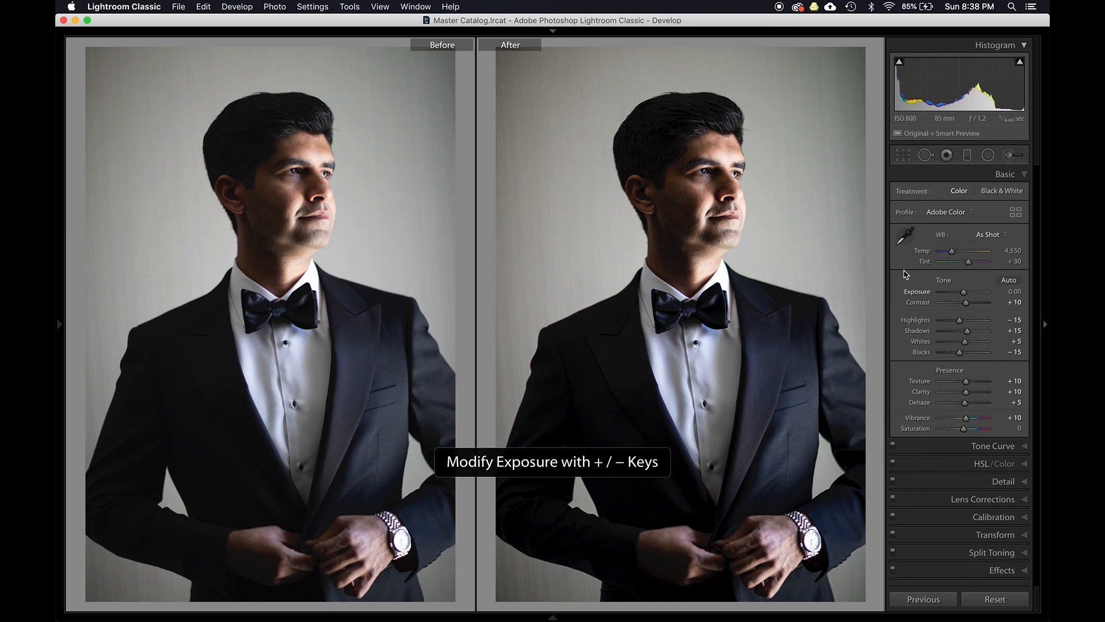
key("comma")
key("comma")
key("comma")
key("comma")
key("period")
key("period")
key("comma")
key("comma")
key("period")
key("period")
key("comma")
key("period")
key("period")
key("period")
key("comma")
key("comma")
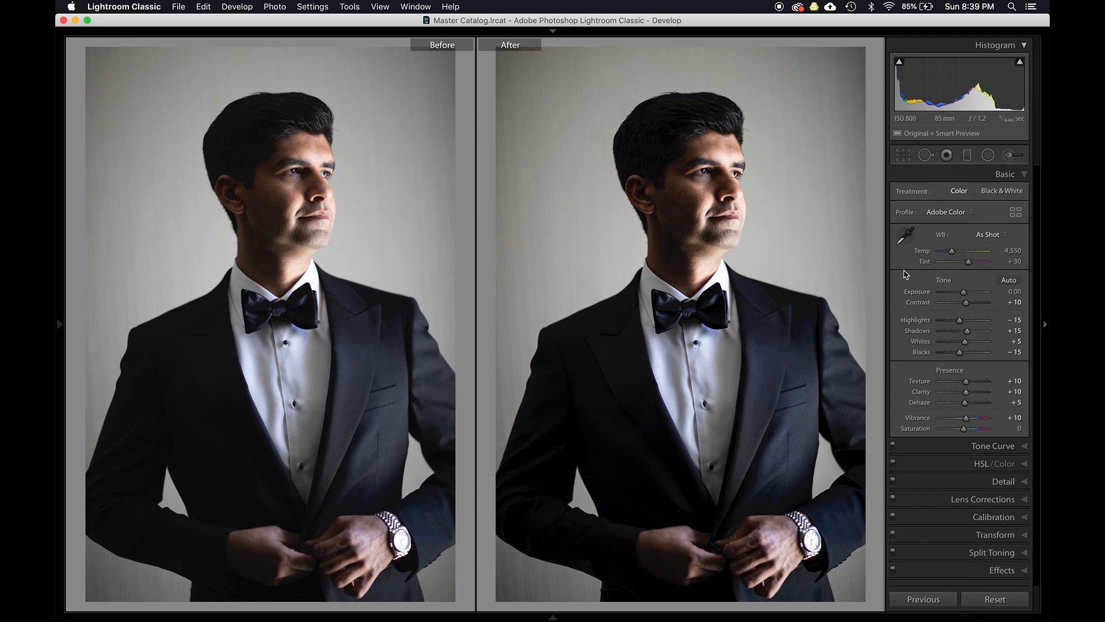
key("equal")
key("equal")
key("equal")
key("equal")
key("equal")
key("equal")
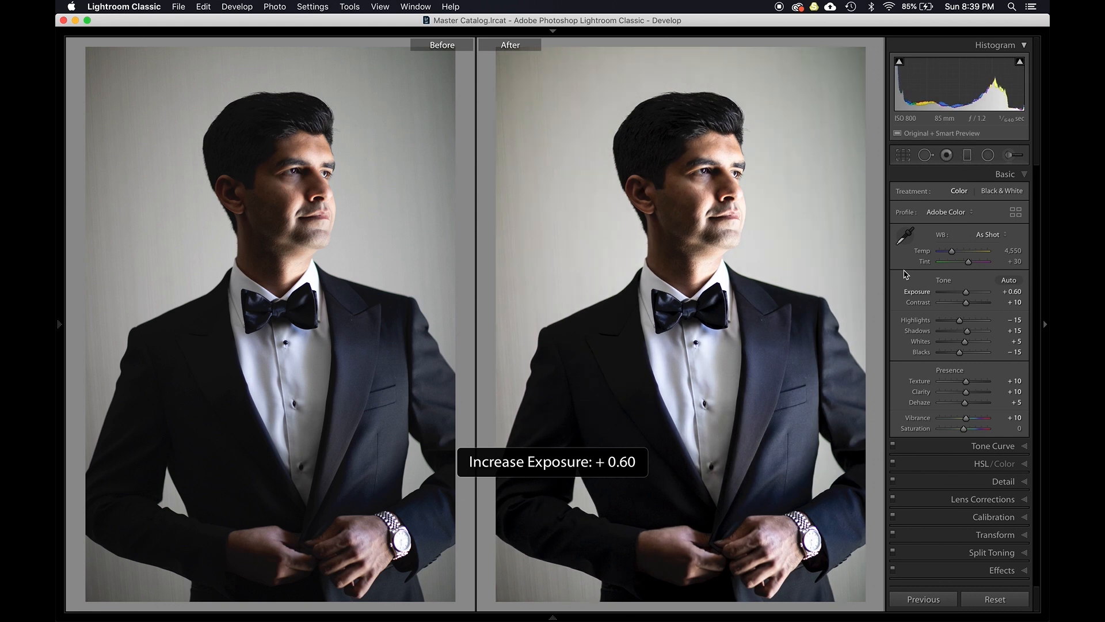
- Raise contrast to +20 and lower highlights to -40
key("period")
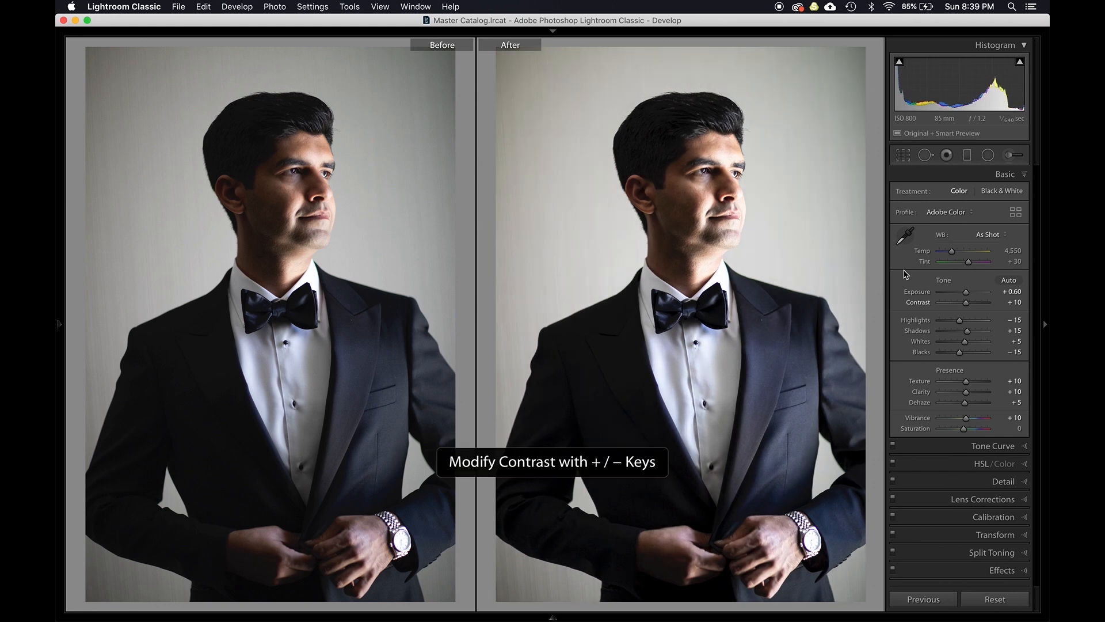
key("equal")
key("equal")
key("period")
key("equal")
key("minus")
key("minus")
key("minus")
key("minus")
key("minus")
key("minus")
key("minus")
key("equal")
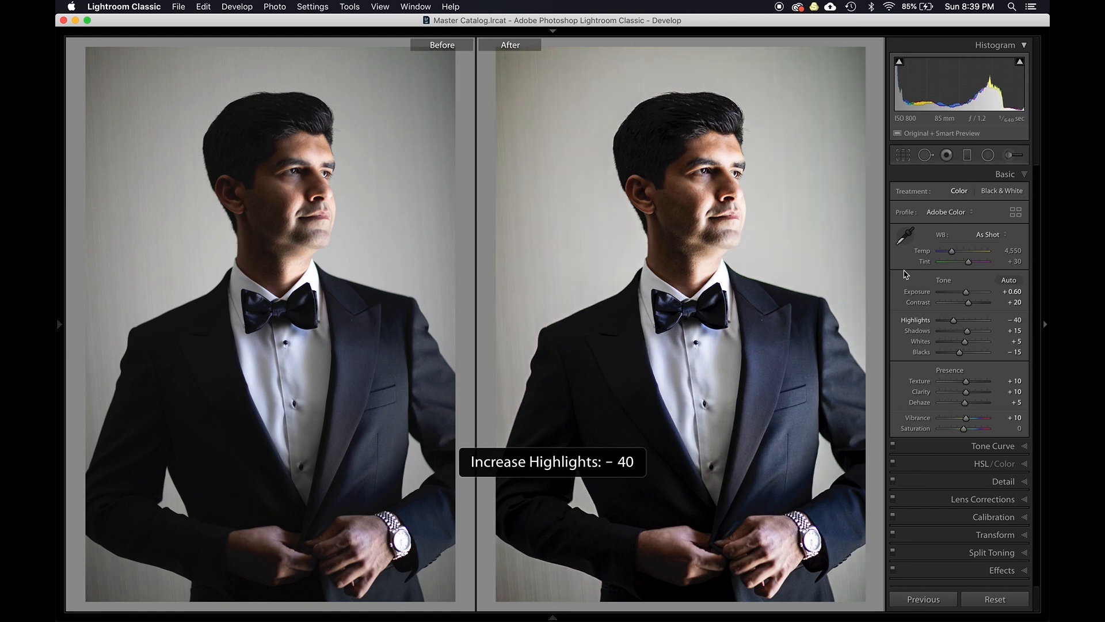
- Warm the white balance temperature to 4,850
key("comma")
key("comma")
key("comma")
key("comma")
key("equal")
key("equal")
key("equal")
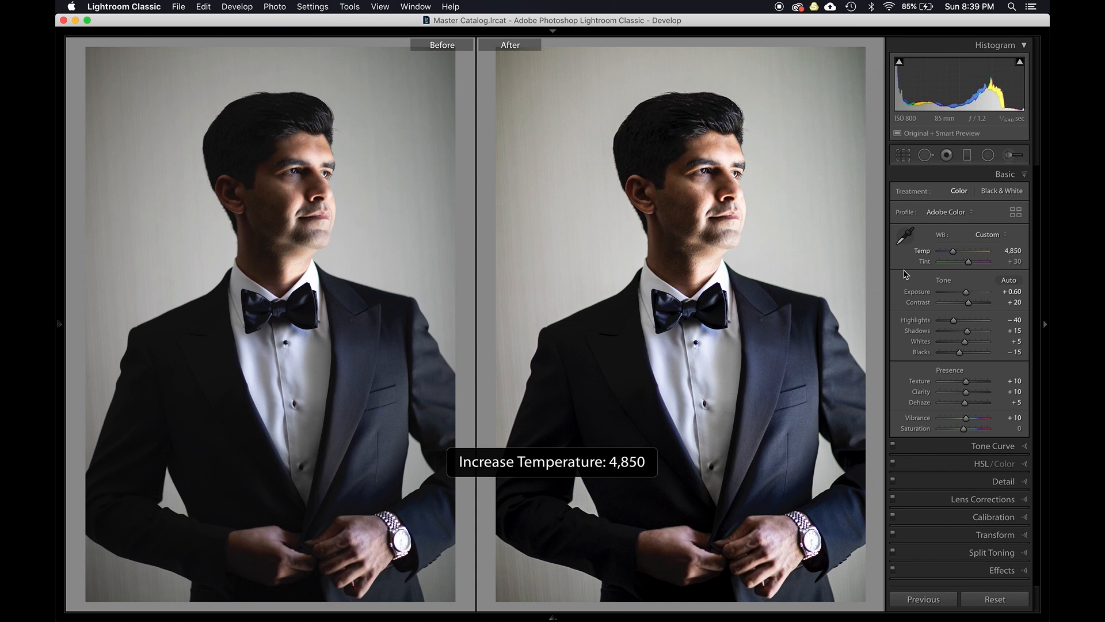
- Lower the highlights to -60
key("period")
key("period")
key("period")
key("period")
key("minus")
- Lower the exposure back to 0.00
key("minus")
key("minus")
key("minus")
key("comma")
key("comma")
key("minus")
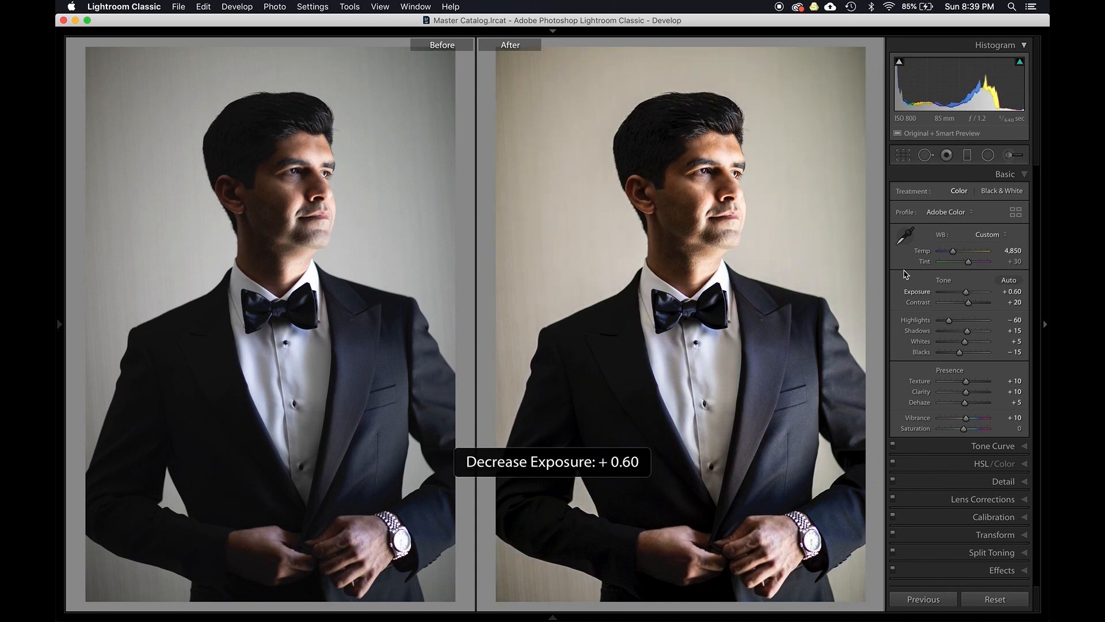
key("minus")
key("minus")
key("minus")
key("minus")
- Reduce contrast to +5 and raise shadows to +35
key("minus")
key("equal")
key("minus")
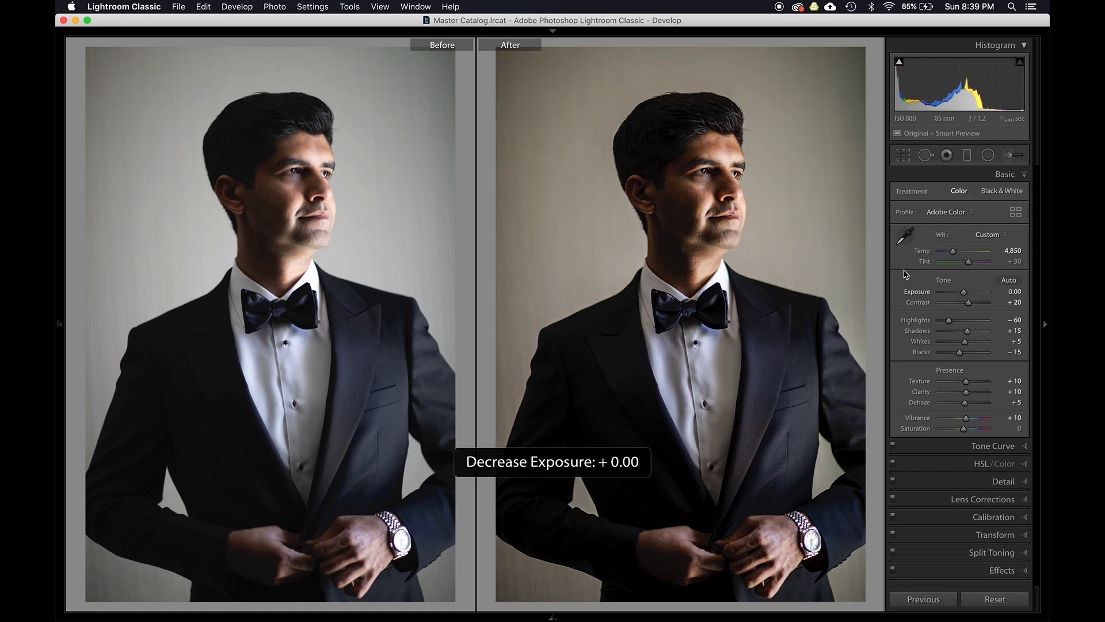
key("comma")
key("period")
key("period")
key("minus")
key("minus")
key("minus")
key("minus")
key("equal")
key("period")
key("period")
key("equal")
key("equal")
key("equal")
key("equal")
key("equal")
key("minus")
key("equal")
key("minus")
- Cool the white balance temperature to 4,750
key("comma")
key("comma")
key("comma")
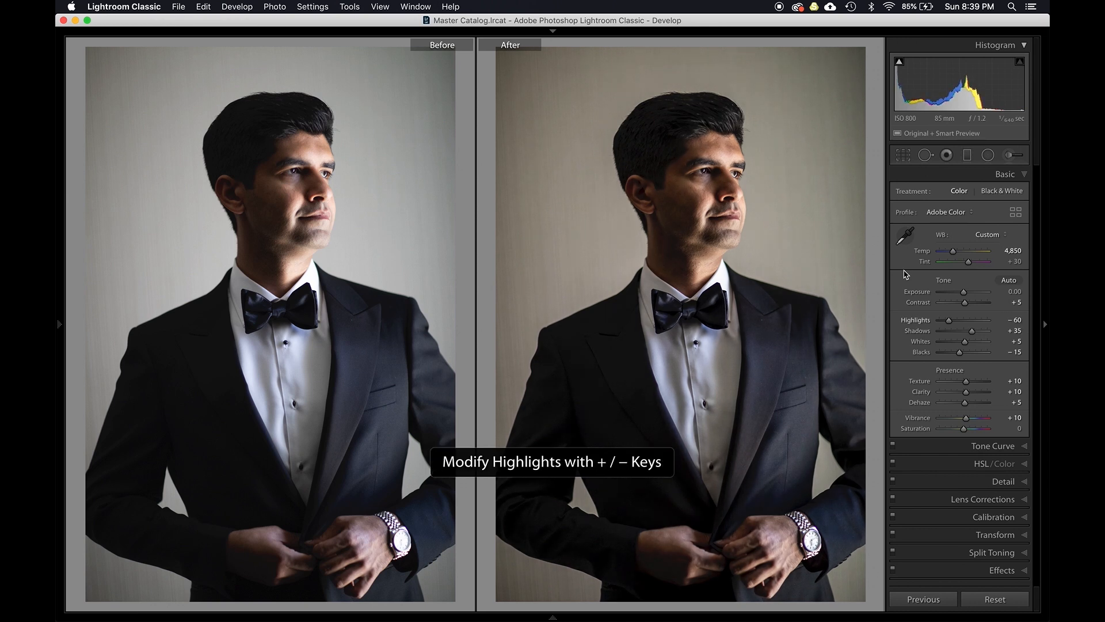
key("comma")
key("comma")
key("comma")
key("period")
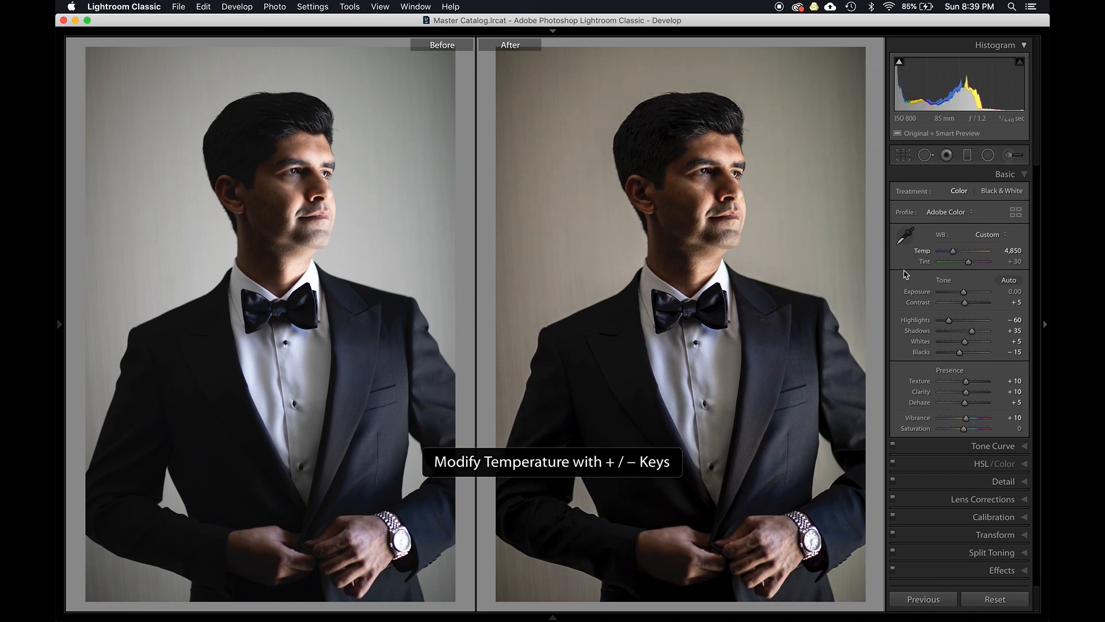
key("minus")
- Nudge exposure in larger increments and return it to 0.00
key("period")
key("period")
key("period")
key("comma")
key("shift+equal")
key("shift+equal")
key("shift+minus")
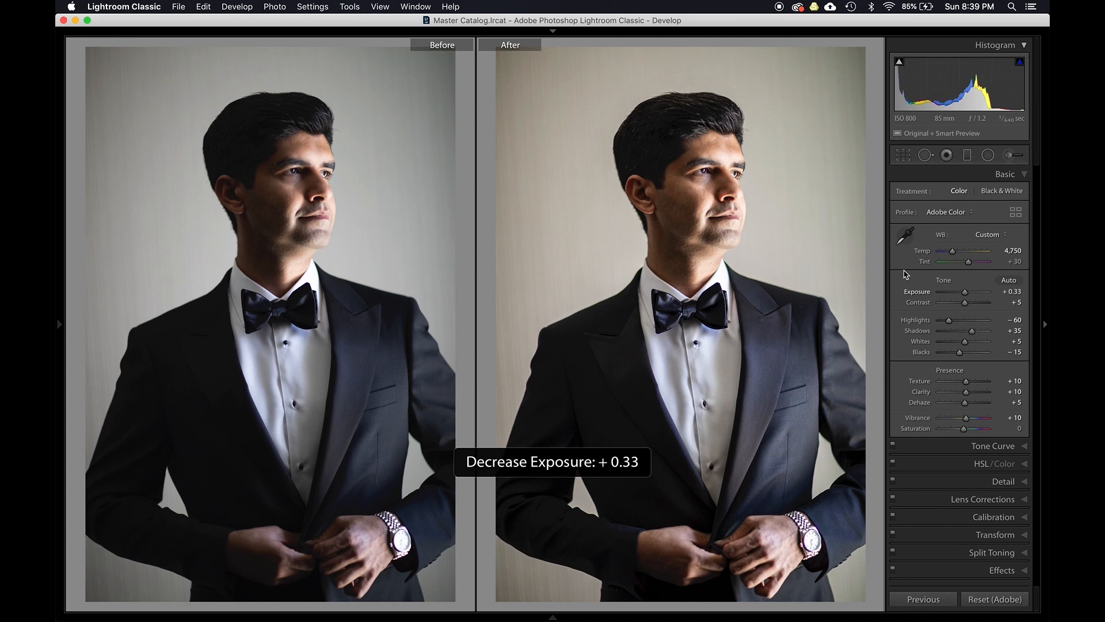
key("shift+minus")
key("shift+equal")
key("shift+minus")
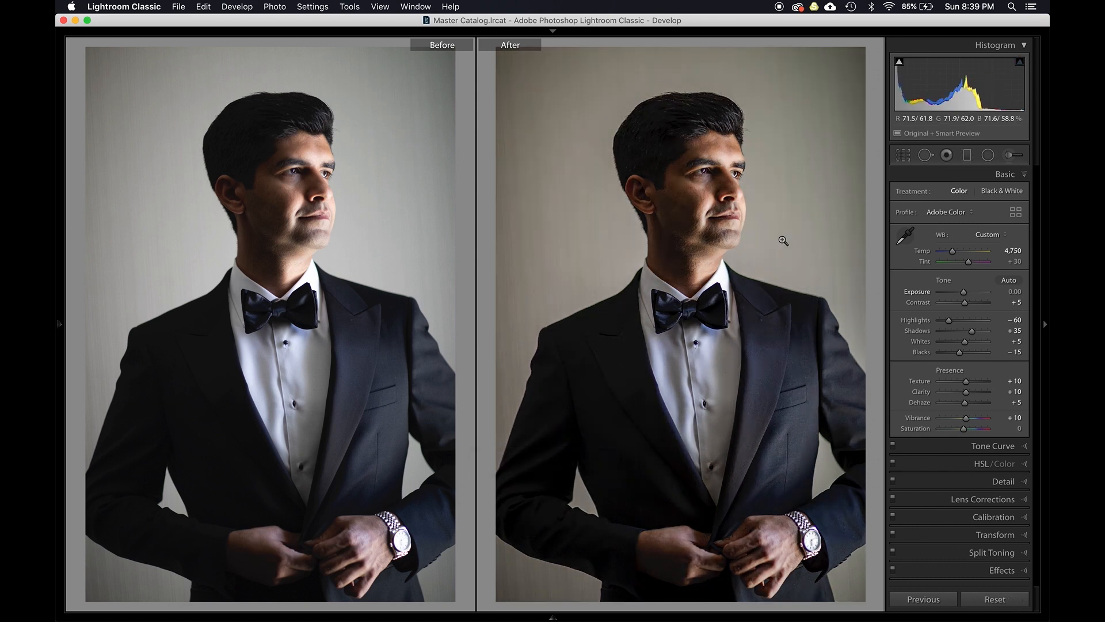
- Raise the highlights to -20 in steps
key("Up")
key("Up")
key("Up")
key("Up")
key("Up")
key("Up")
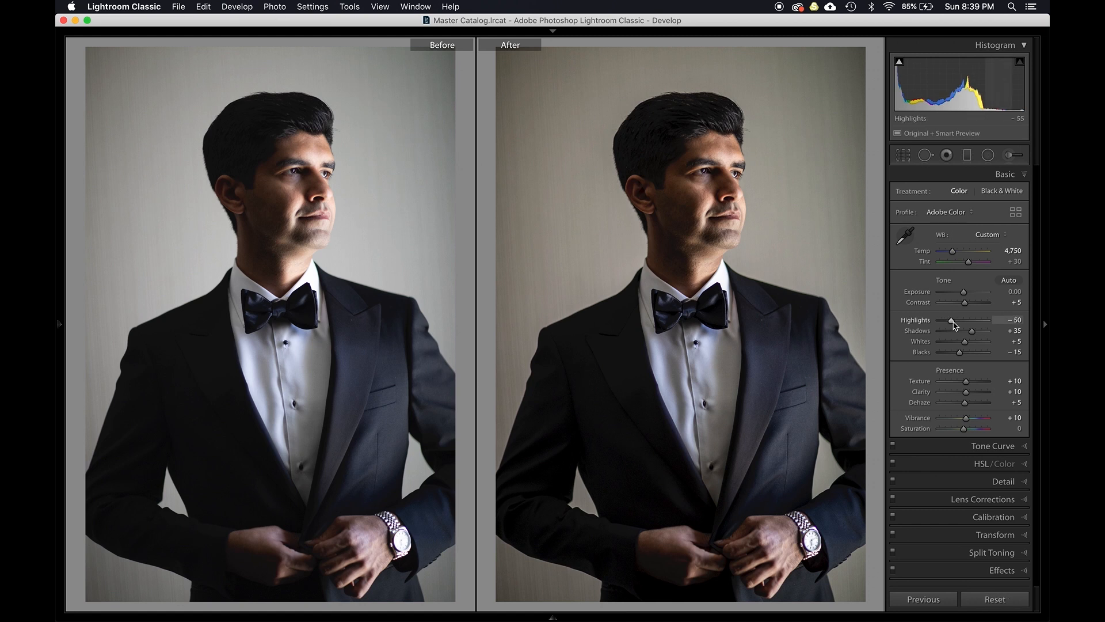
key("Up")
key("Up")
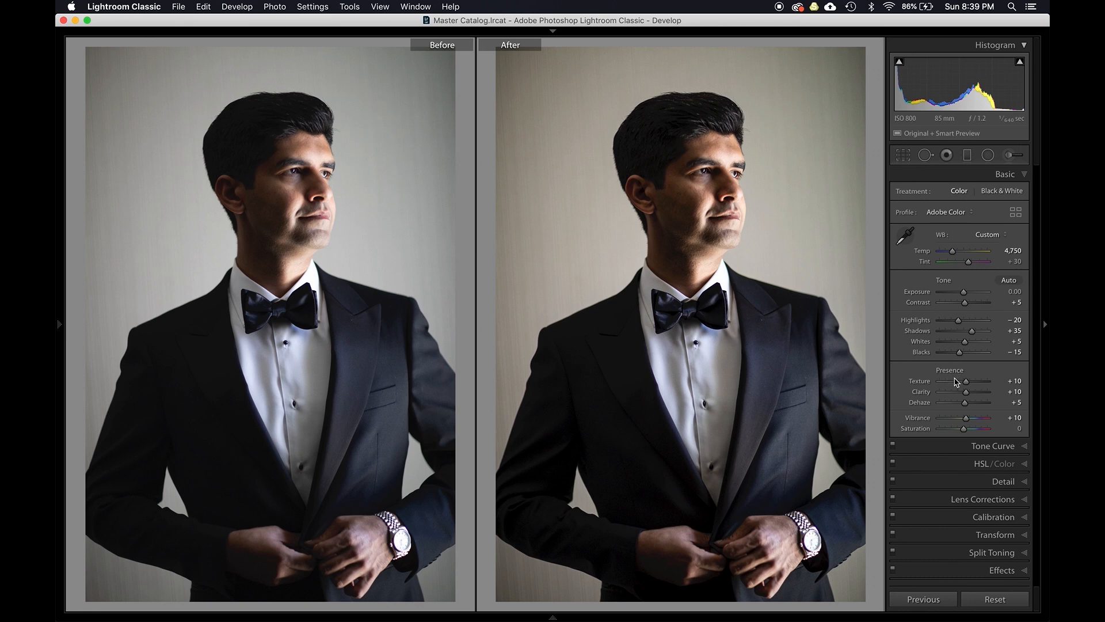
- Compare the edited portrait with its original by toggling Before/After views and briefly visiting the grid
key("y")
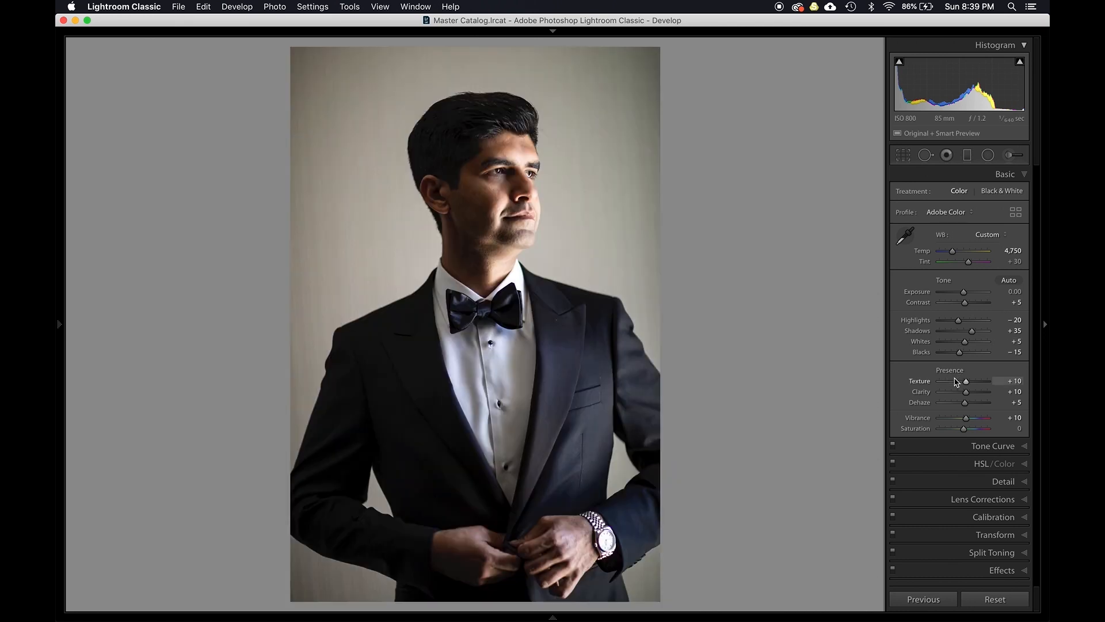
key("y")
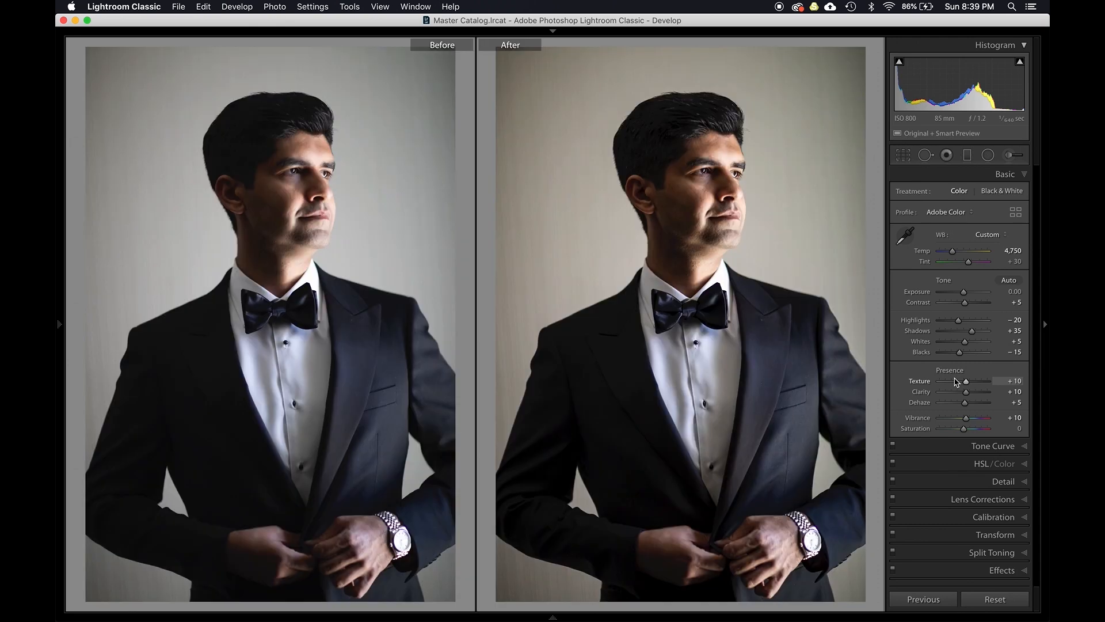
key("y")
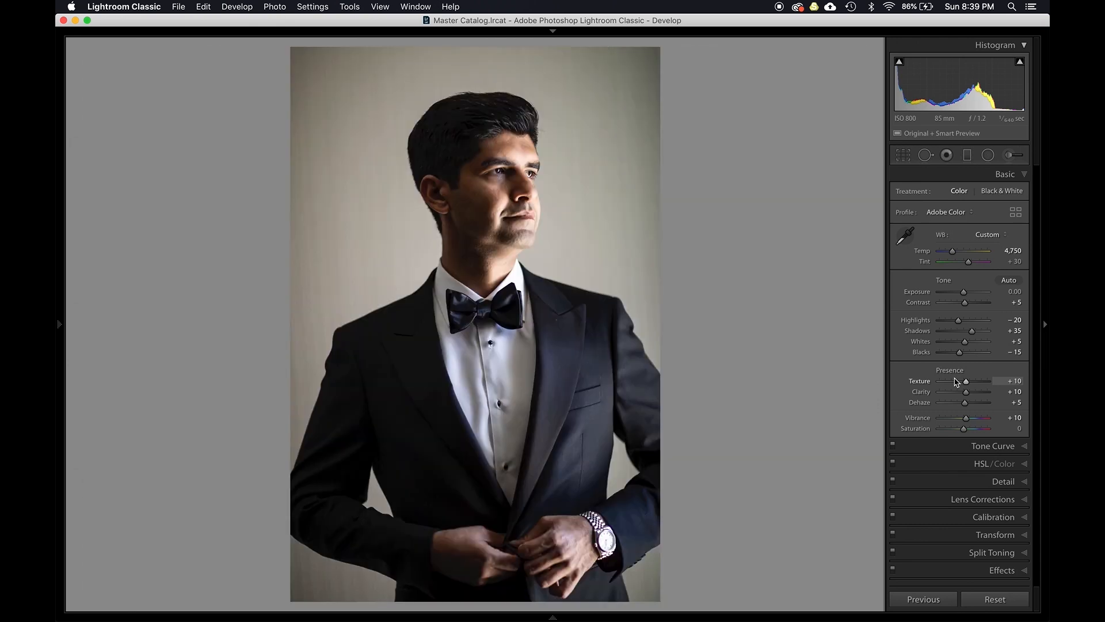
key("backslash")
key("backslash")
key("backslash")
key("backslash")
key("backslash")
key("backslash")
key("g")
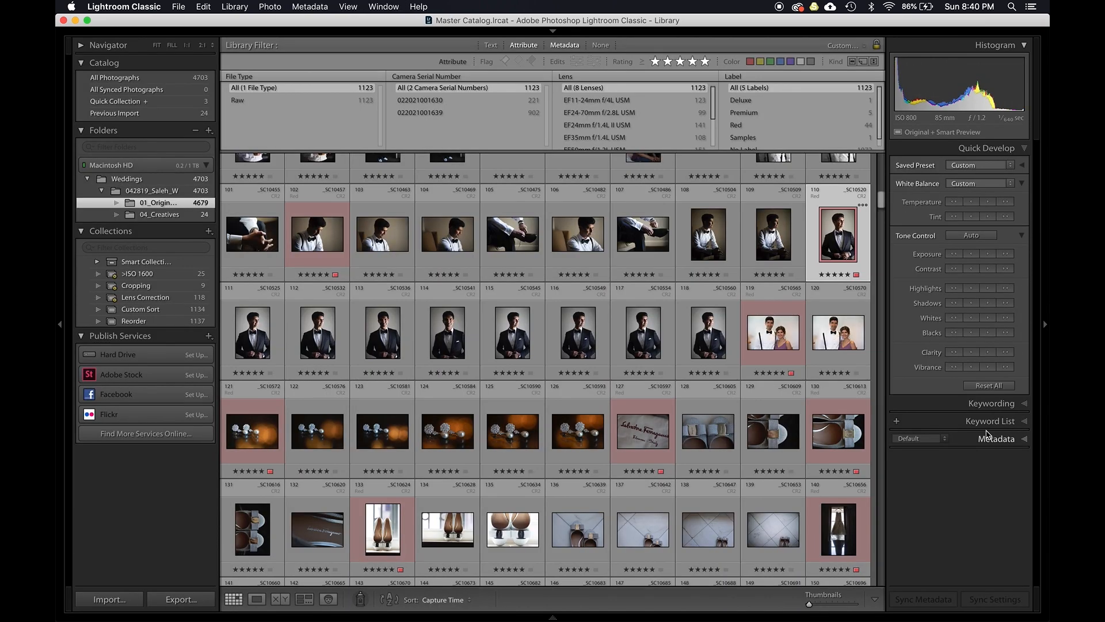
key("d")
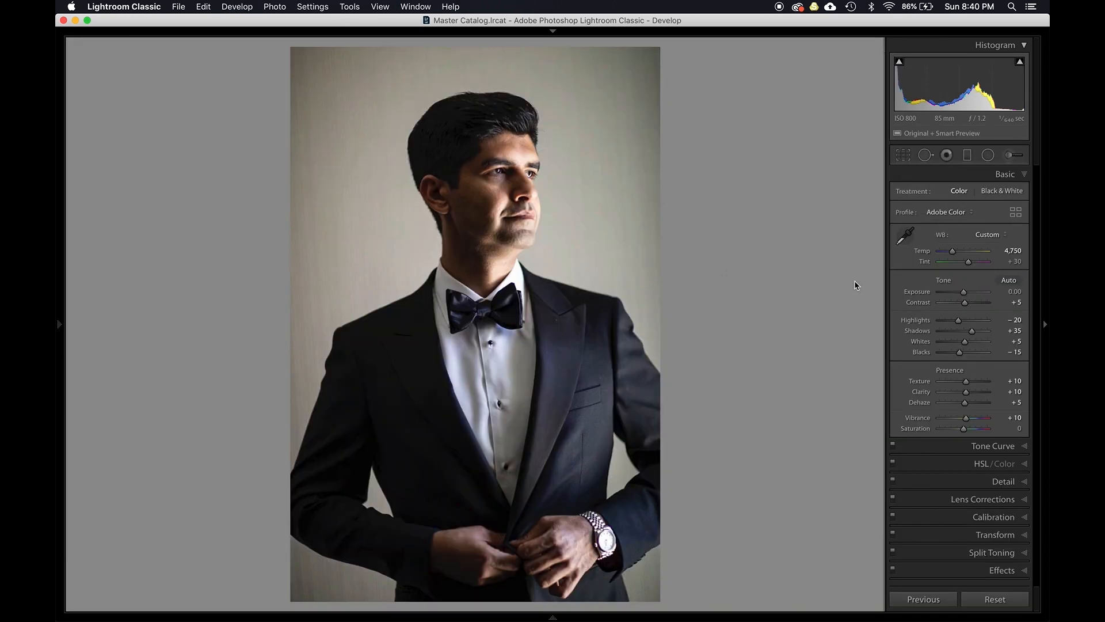
key("y")
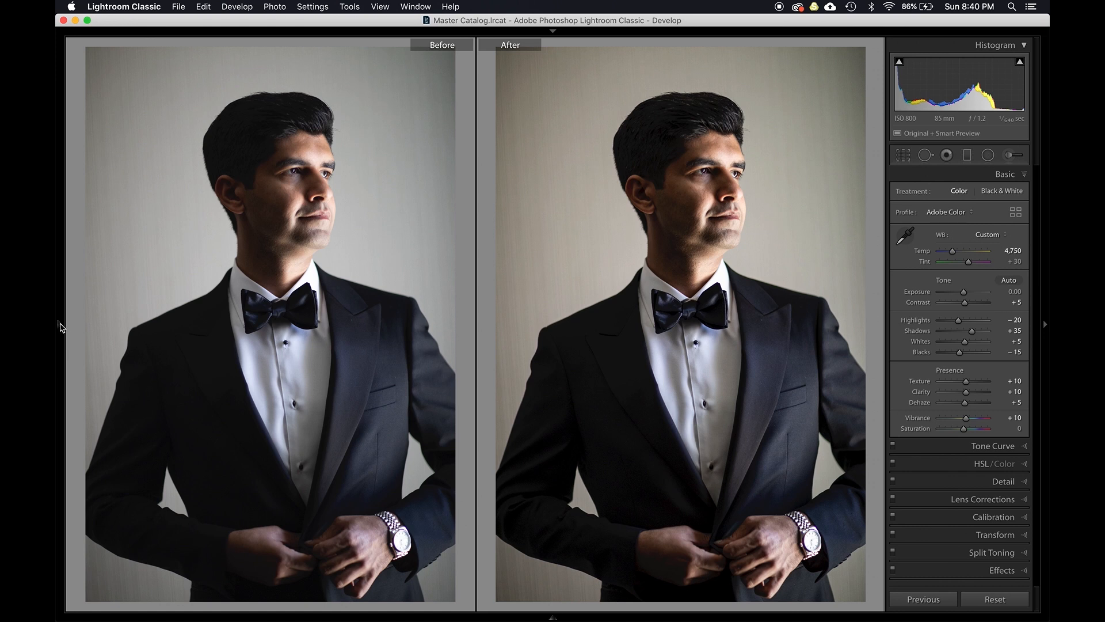
- Apply the Starting Point preset from the presets panel and raise exposure to +0.10
left_click(60, 327)
left_click(133, 190)
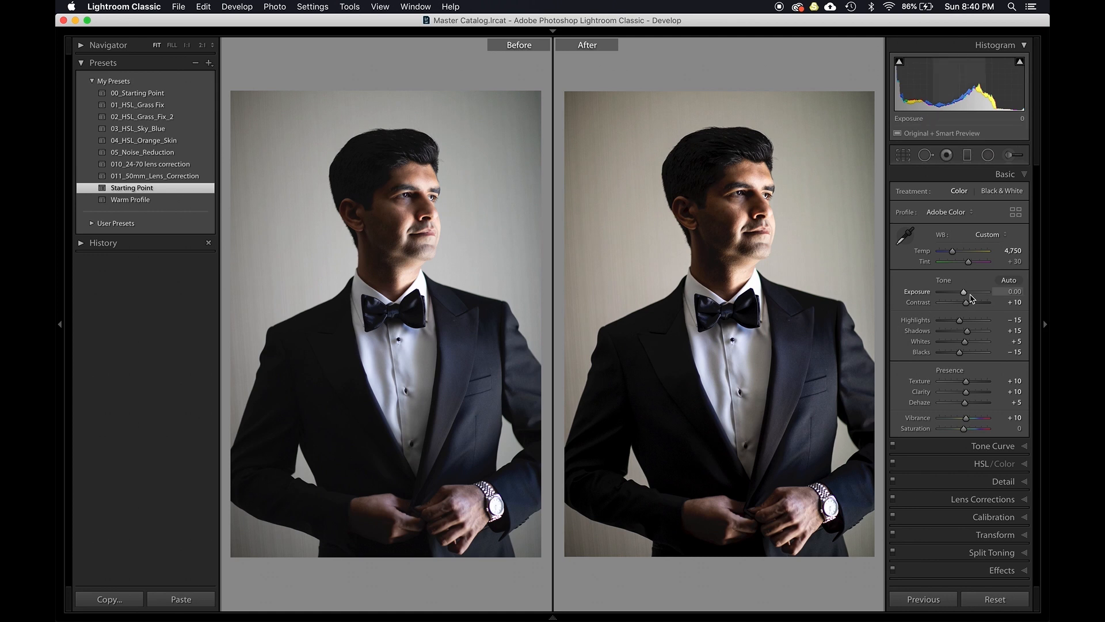
key("Up")
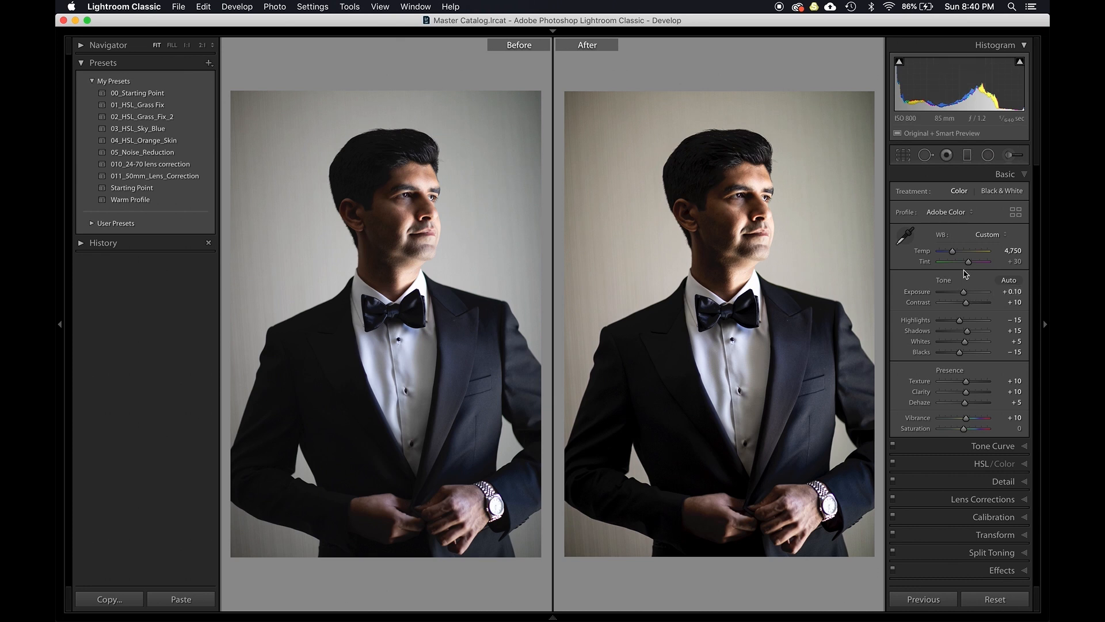
- Reset white balance to As Shot, then fine-tune temperature to 4,650 and tint to +27
left_click(986, 236)
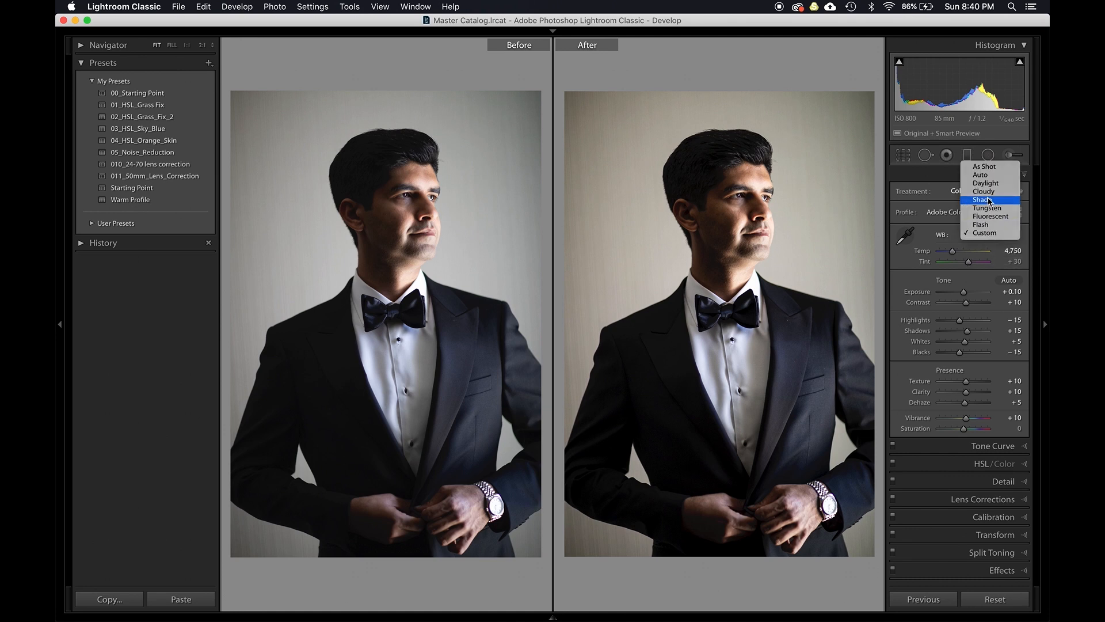
left_click(990, 168)
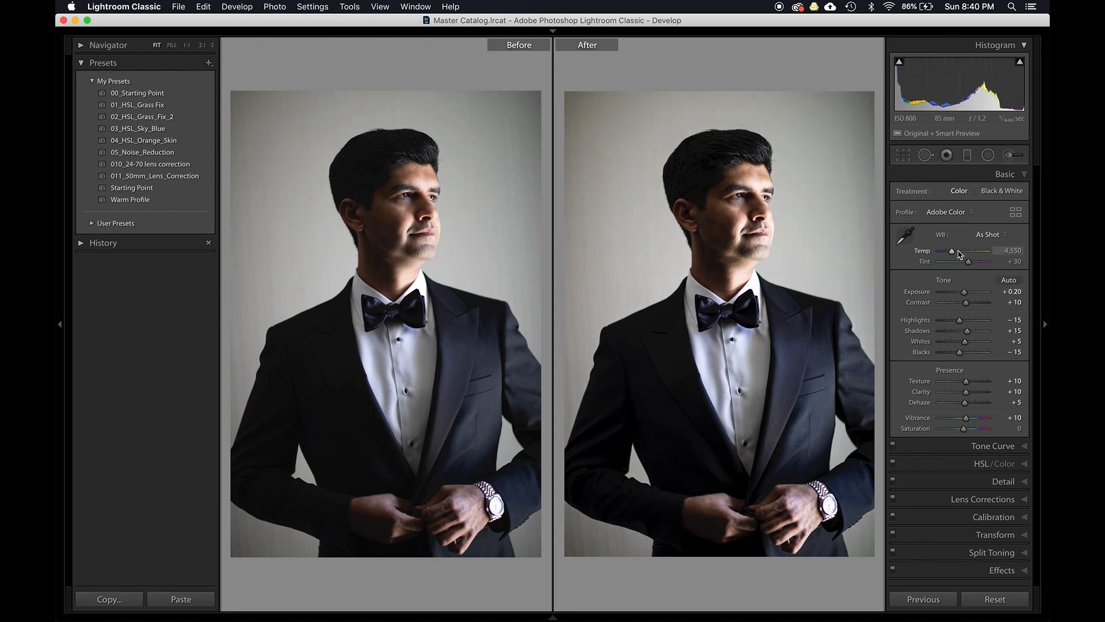
key("Up")
key("Up")
key("shift")
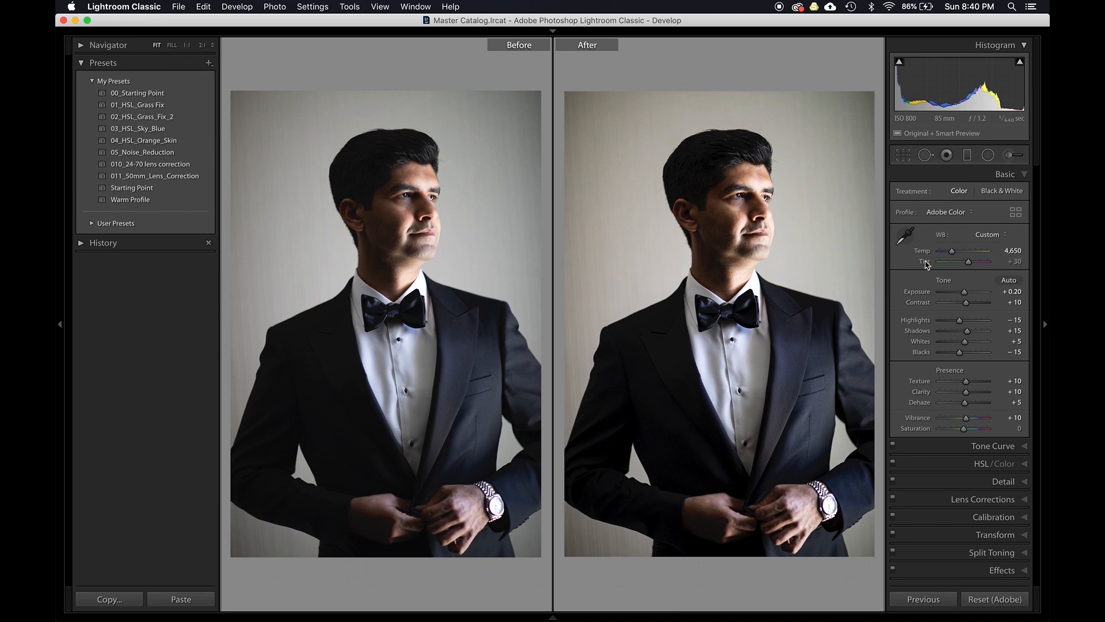
left_click_drag(968, 262, 966, 263)
- Zoom in on the groom's face and compare the before and after views at 1:1
left_click(759, 219)
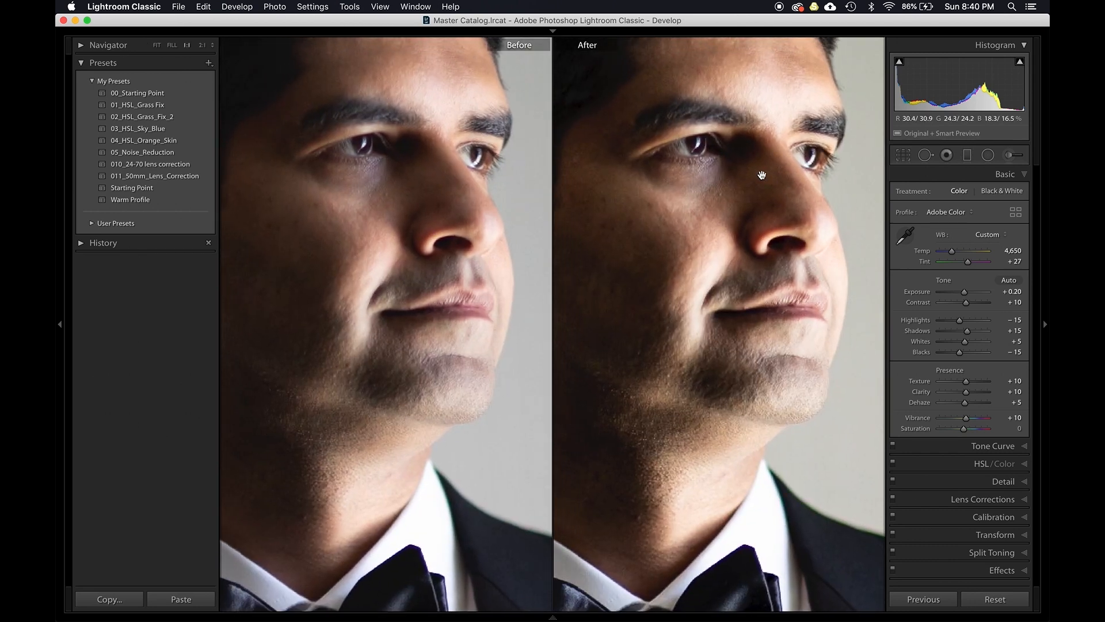
key("y")
key("y")
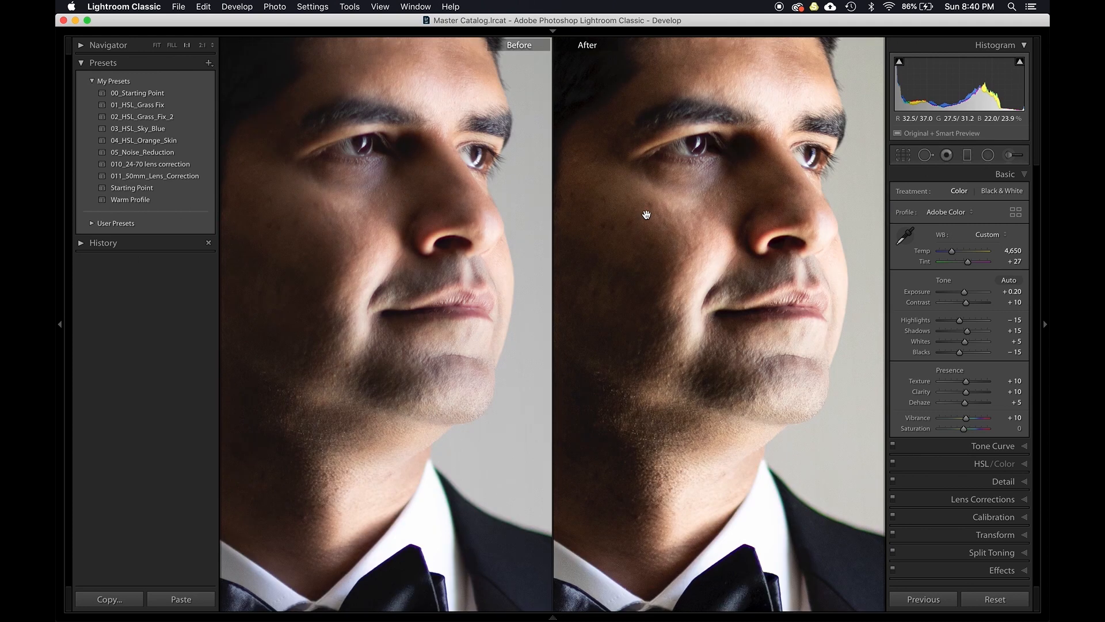
key("y")
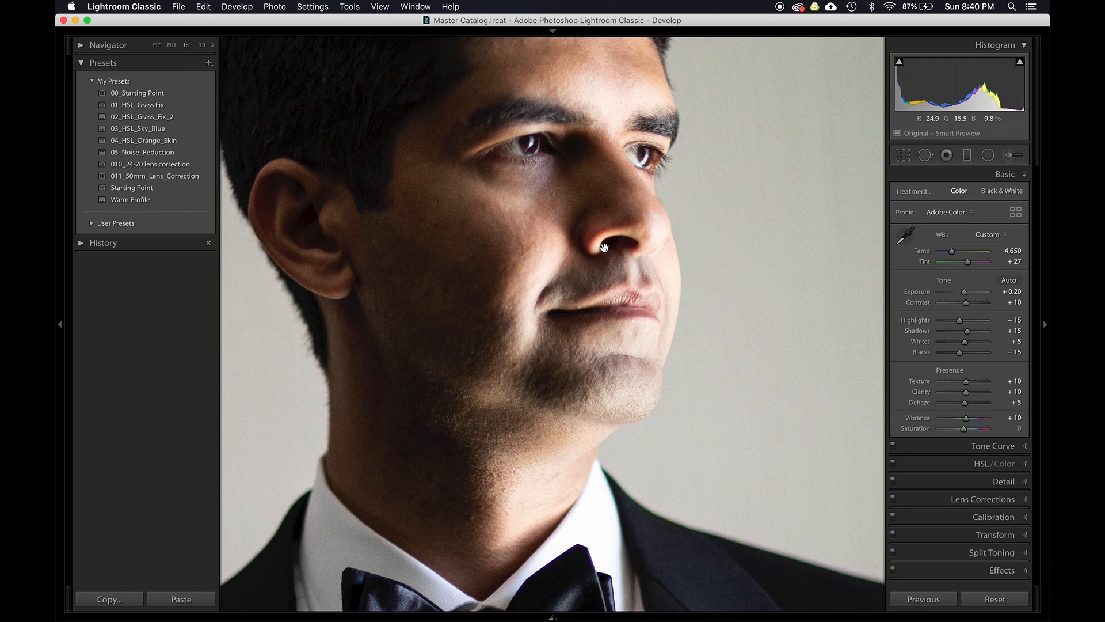
left_click_drag(546, 202, 545, 222)
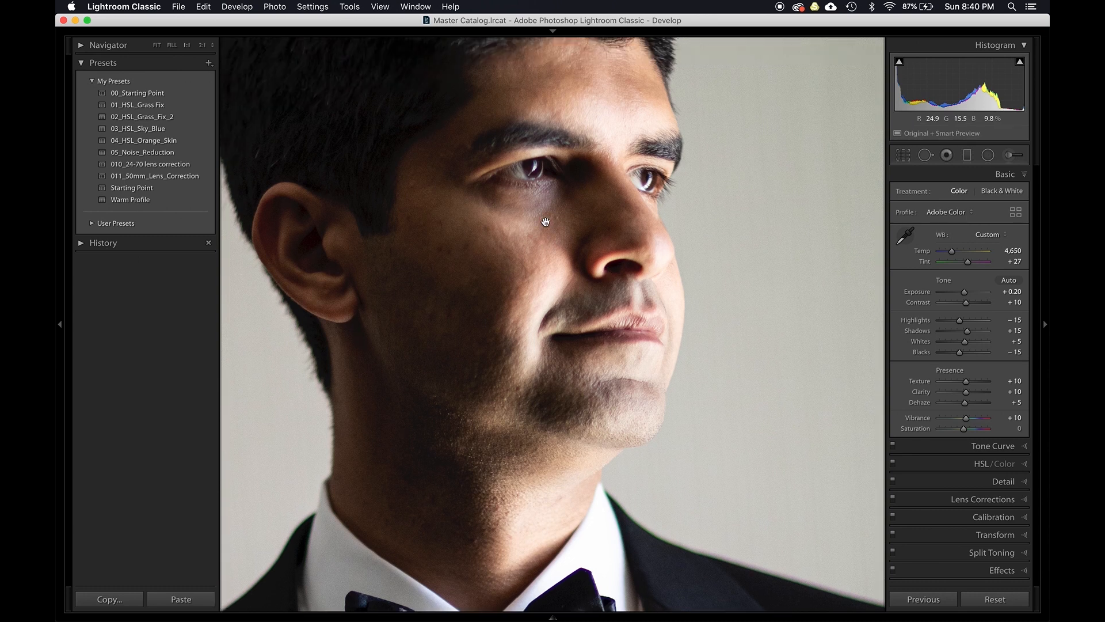
key("backslash")
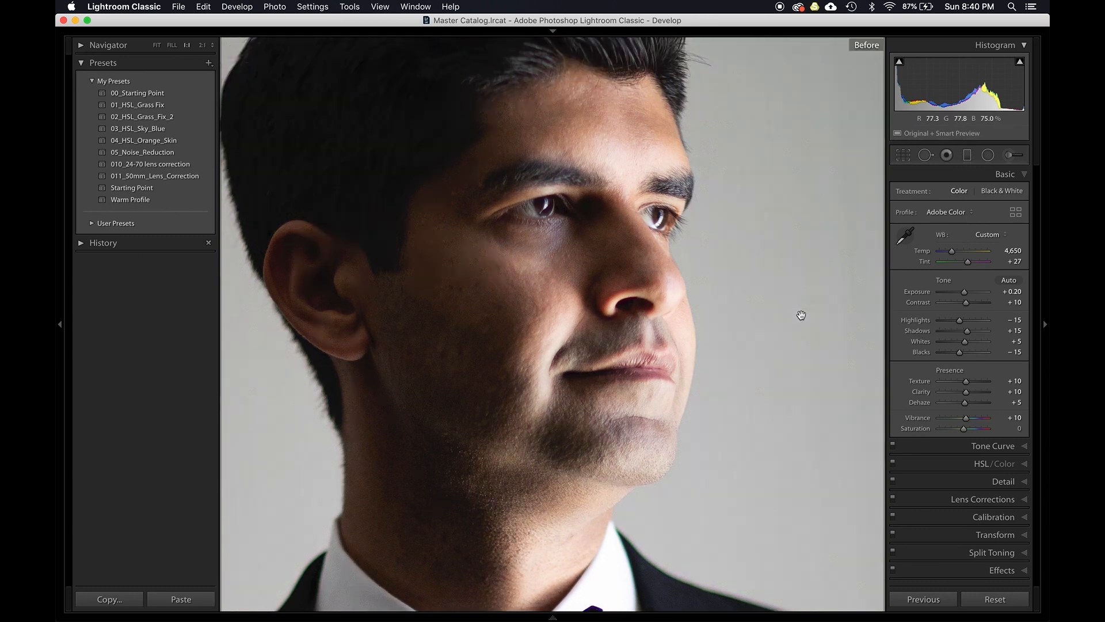
key("backslash")
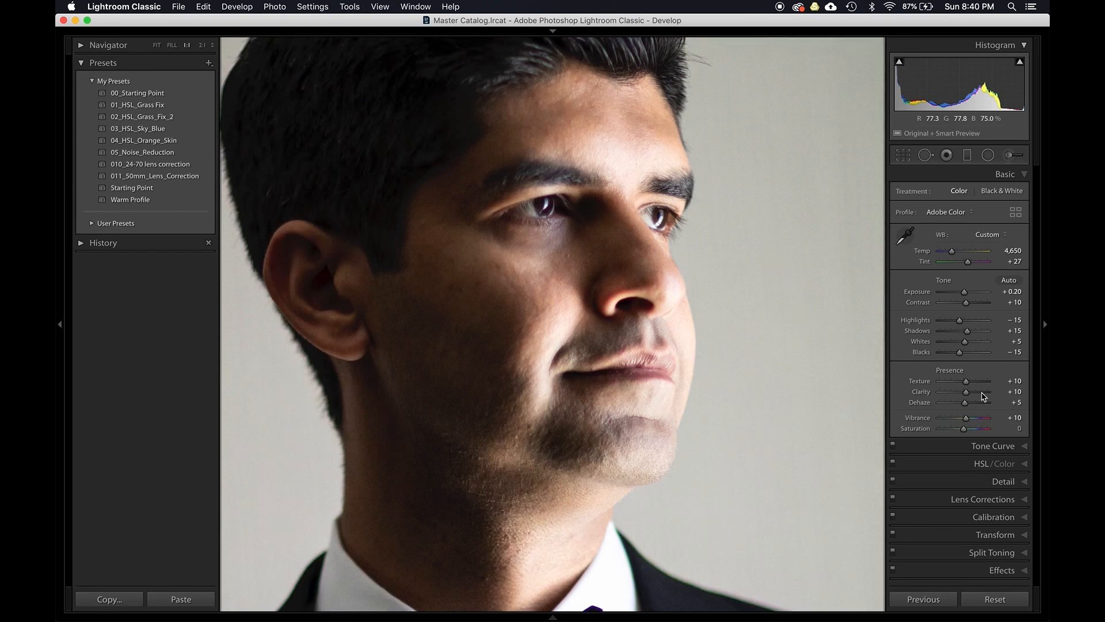
- Inspect the Detail panel's sharpening settings, return to Basic, and step to the next photo and back
left_click(959, 482)
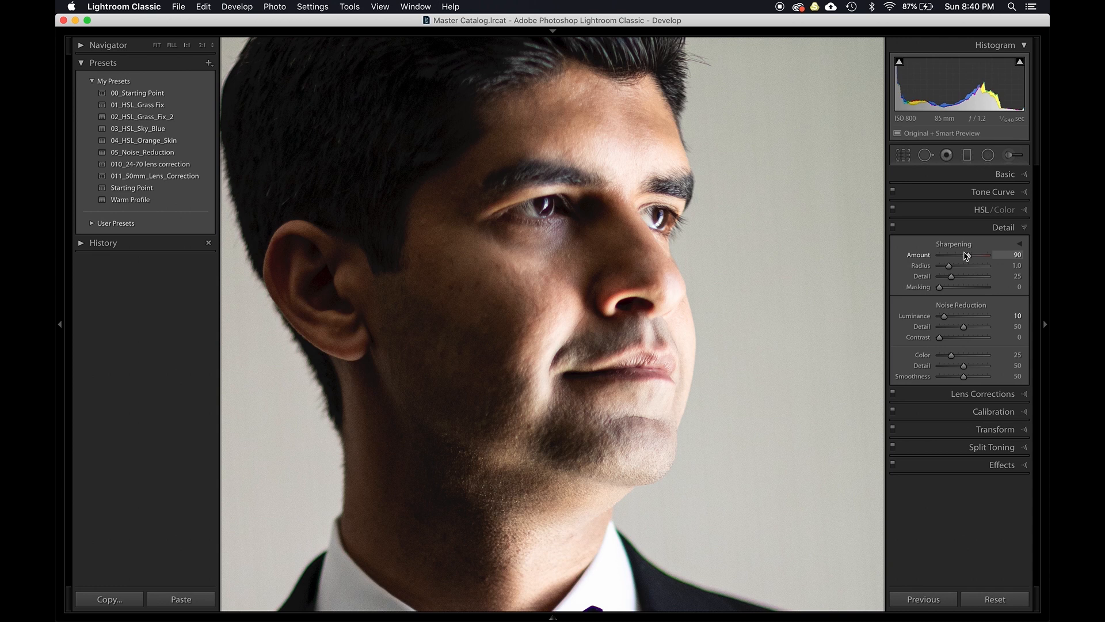
left_click_drag(966, 256, 964, 256)
left_click(968, 229)
left_click(973, 176)
key("Right")
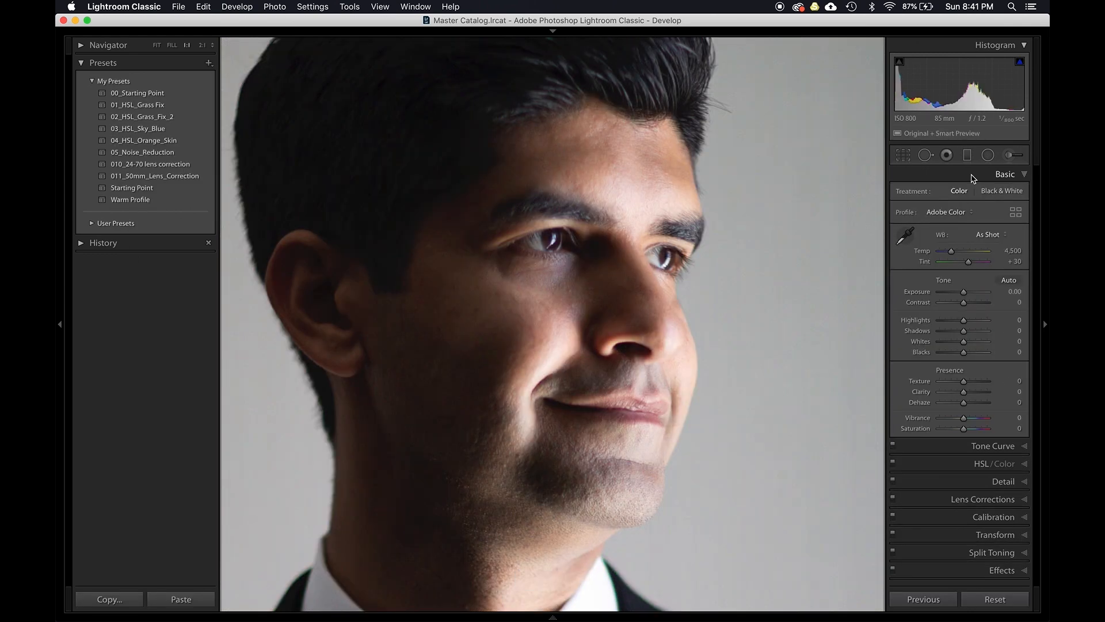
key("Left")
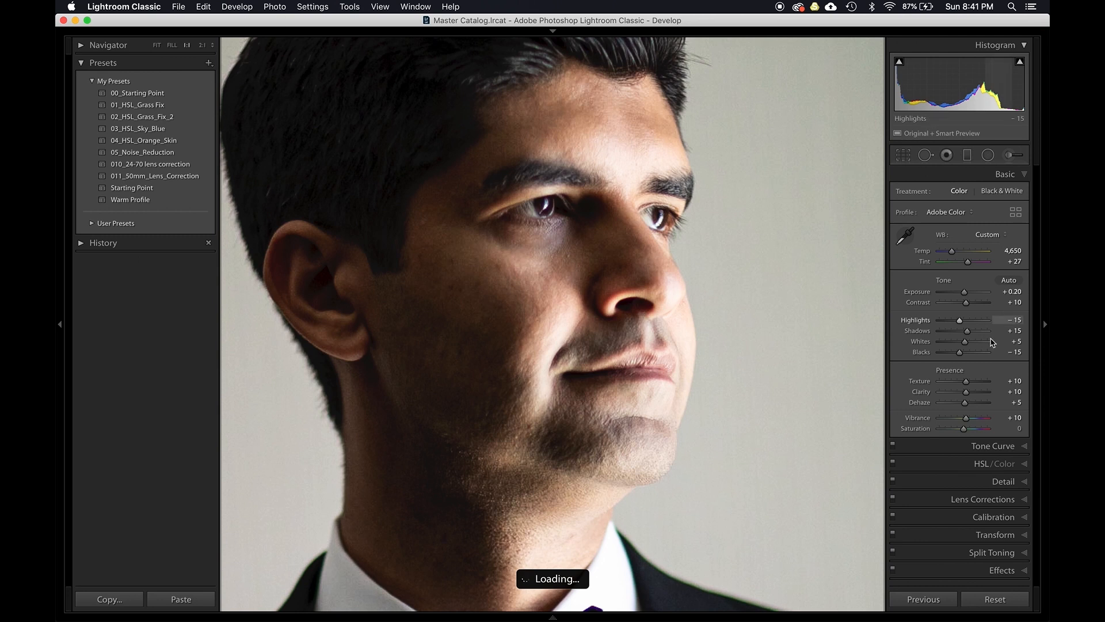
- Raise texture to +15 and set contrast to 0
key("Up")
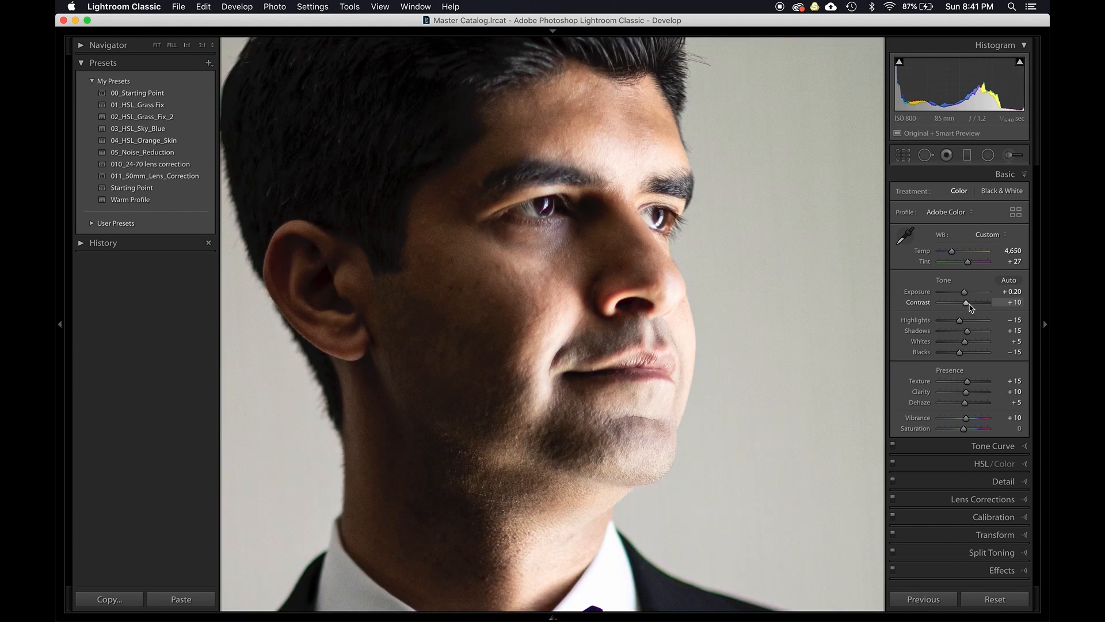
left_click_drag(970, 304, 968, 303)
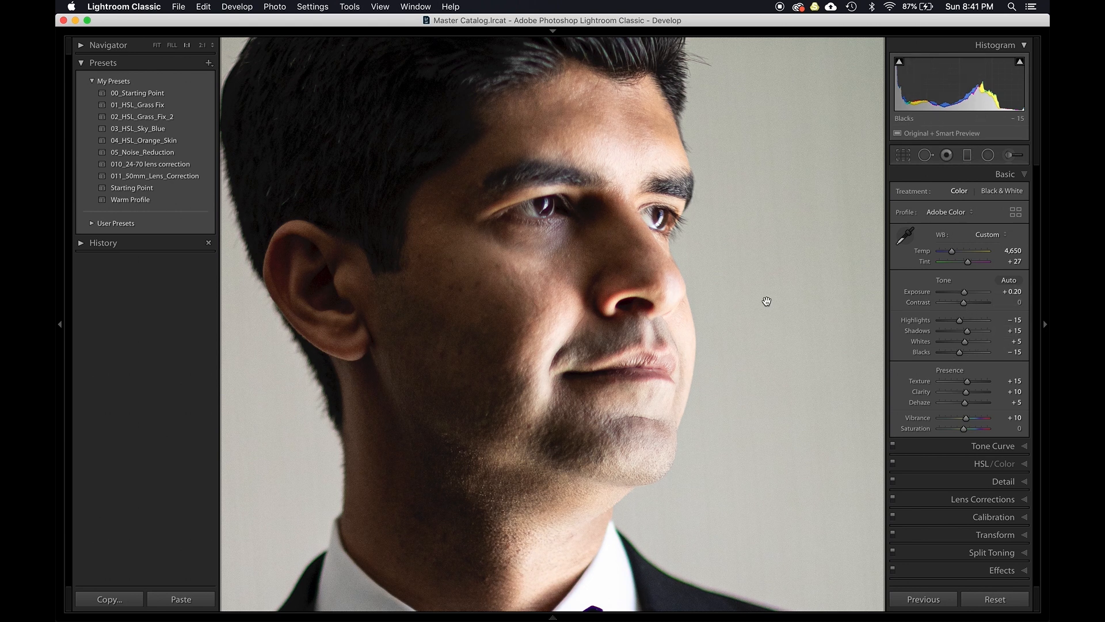
- Try the Medium Contrast point curve preset on the portrait, then revert the point curve to Linear
scroll(666, 252, "up", 1)
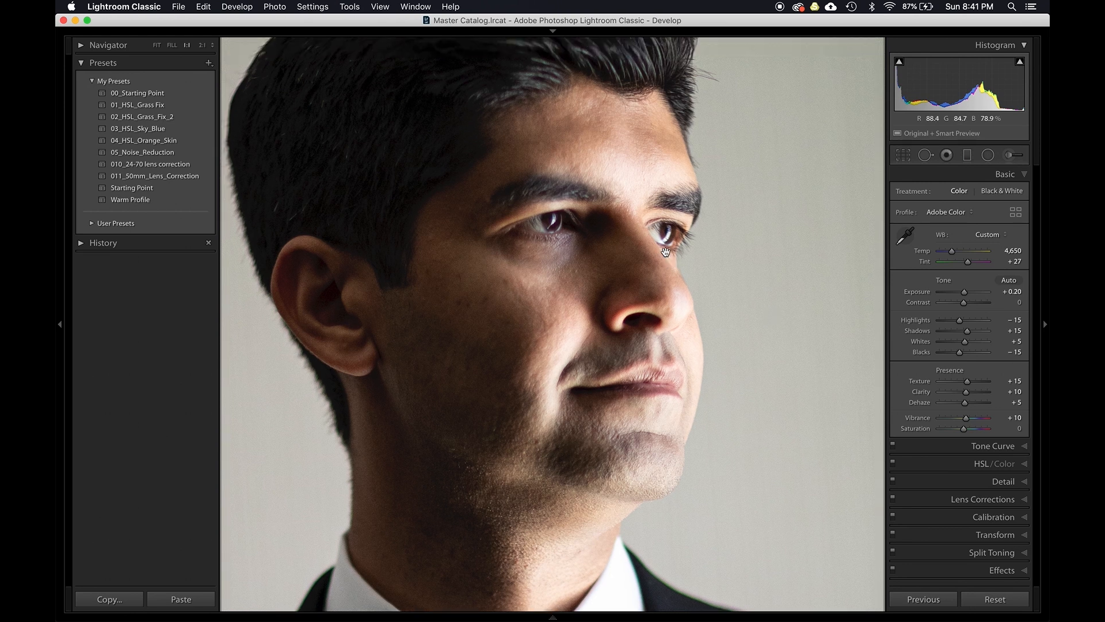
left_click_drag(665, 252, 693, 272)
left_click(973, 450)
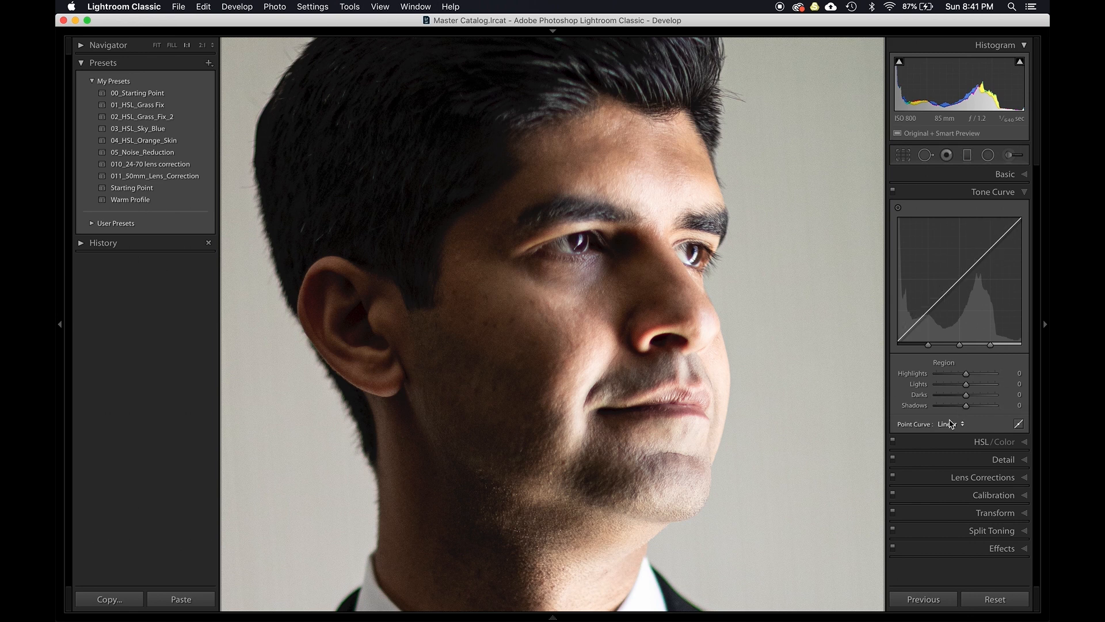
left_click(951, 423)
left_click(949, 431)
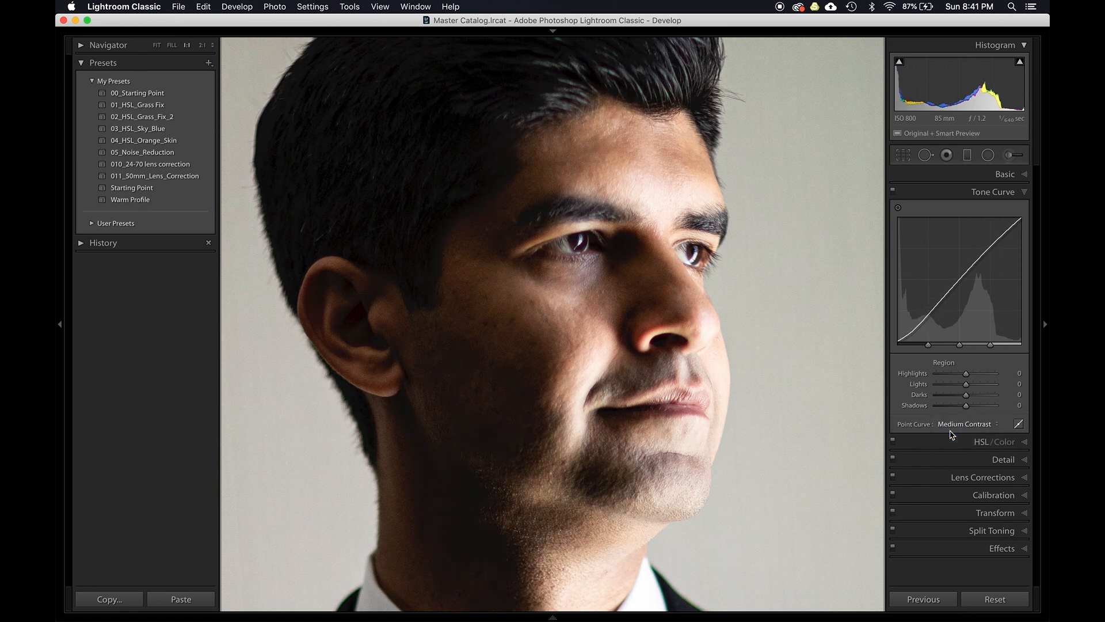
left_click(955, 425)
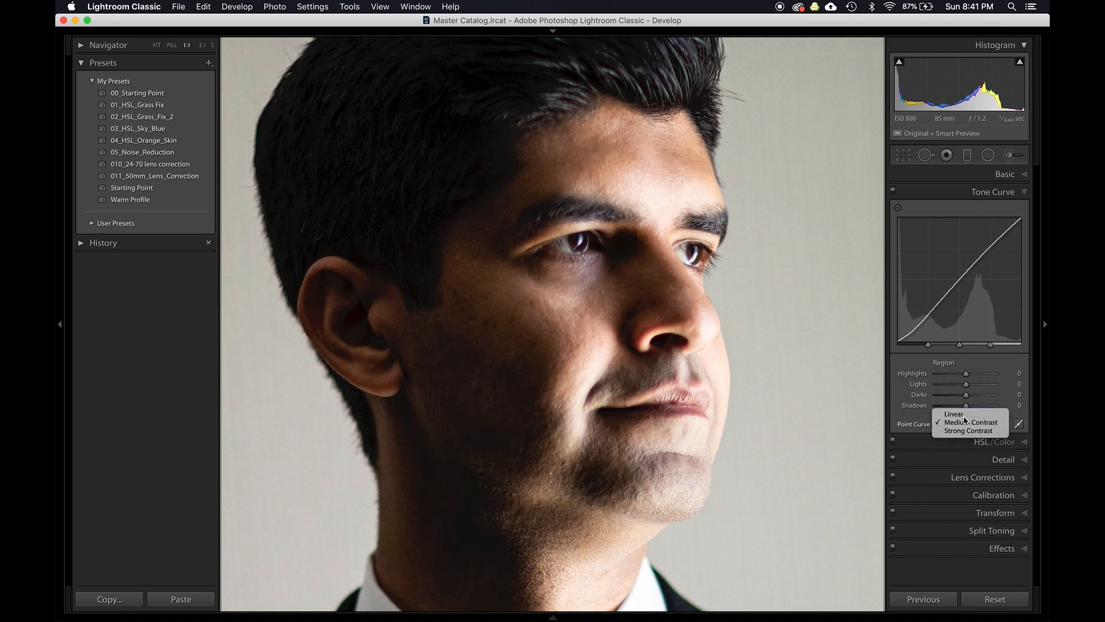
left_click(967, 412)
- Switch to point editing and shape a custom tone curve with shadow and midtone points, undoing one stray adjustment
left_click(1017, 425)
left_click_drag(899, 341, 919, 322)
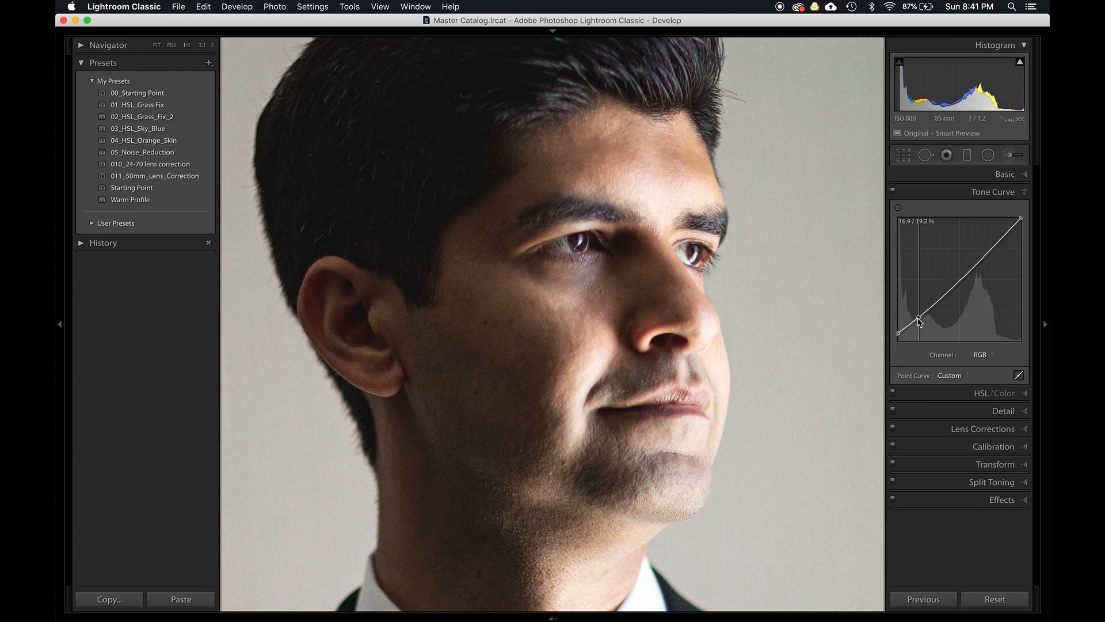
left_click_drag(1023, 222, 1019, 219)
key("super+z")
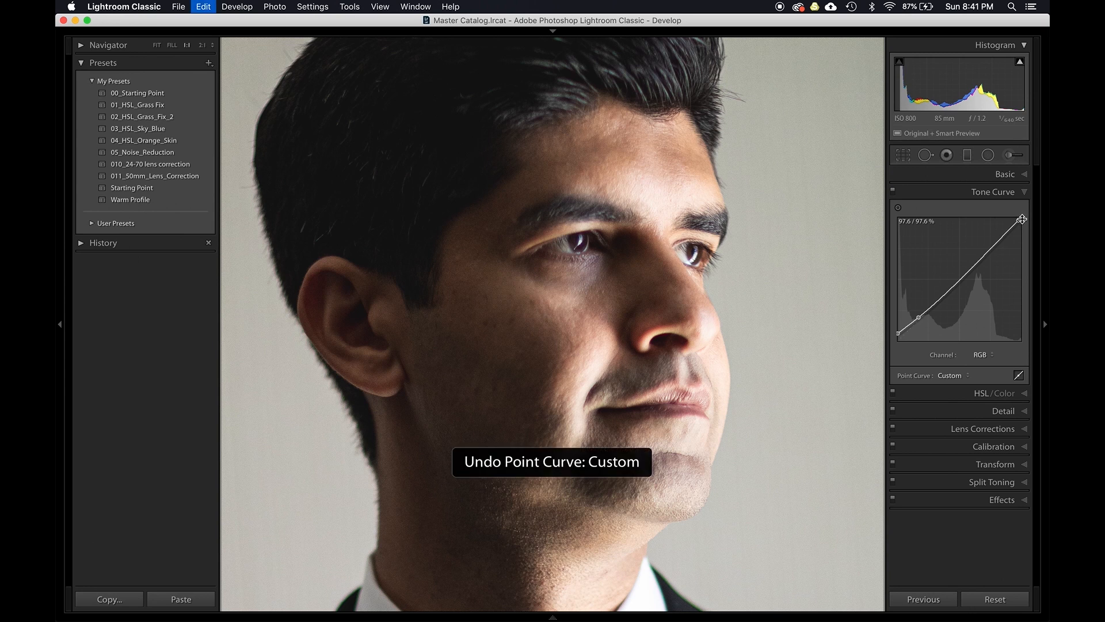
left_click_drag(1022, 218, 960, 281)
- Toggle the tone curve off and on to compare, then pull the shadow and black points slightly lower
left_click(894, 191)
left_click(894, 191)
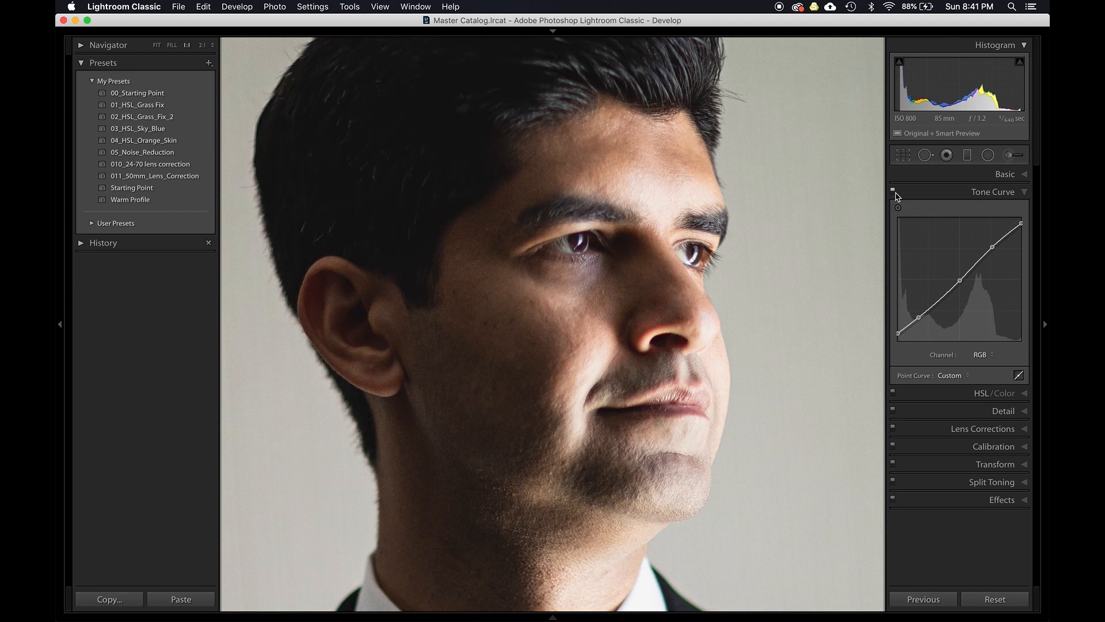
left_click(894, 190)
left_click(894, 190)
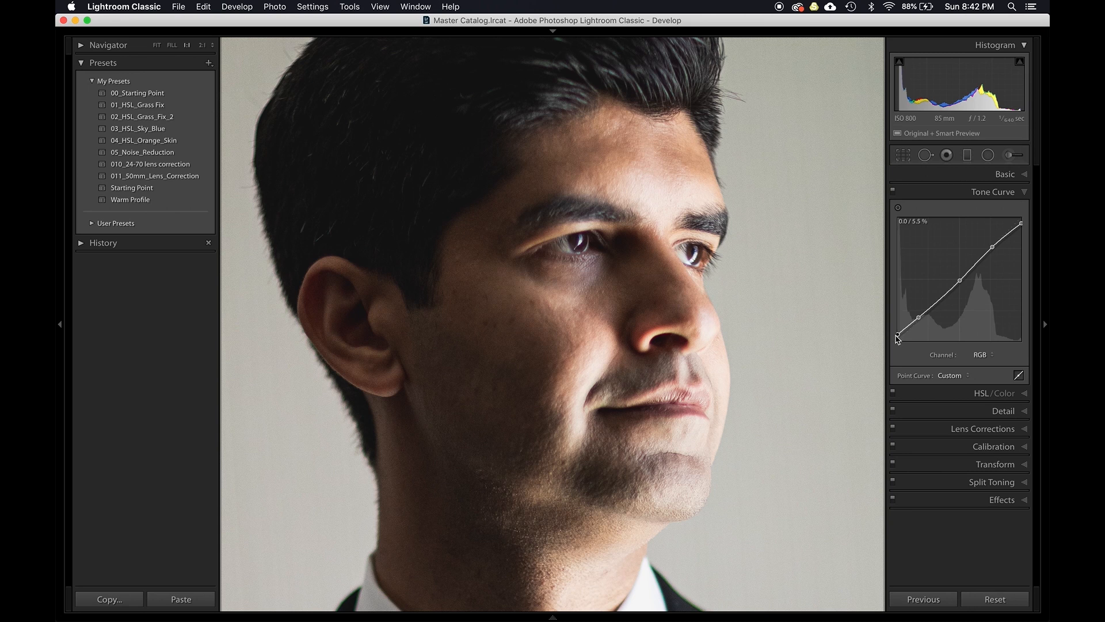
left_click_drag(915, 322, 908, 329)
left_click_drag(897, 339, 893, 341)
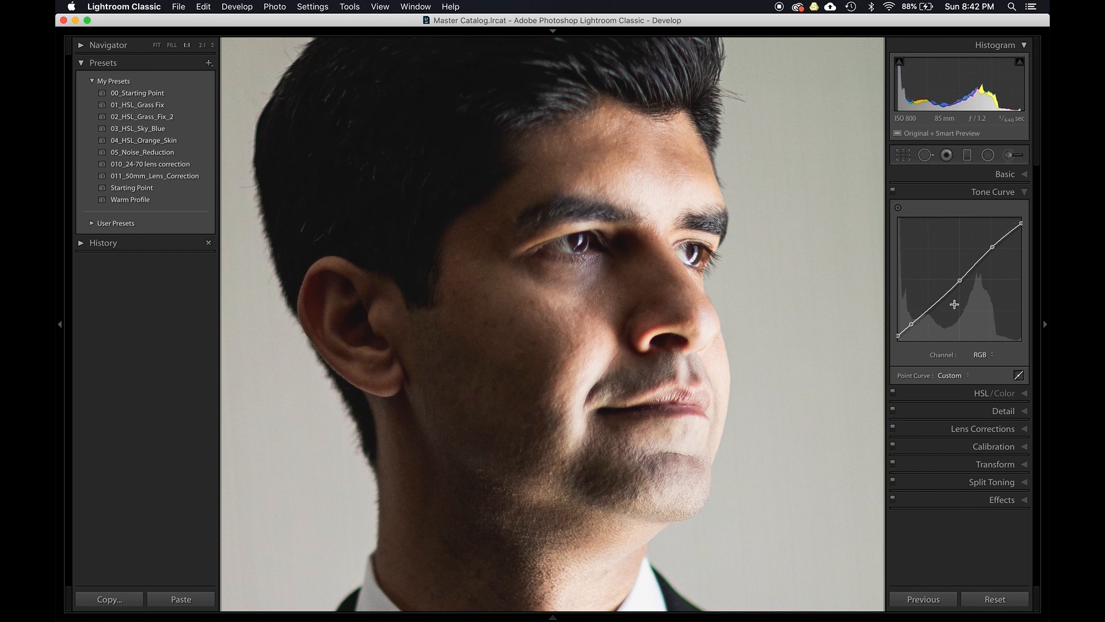
- Toggle the tone curve again to compare and reopen the Basic panel
left_click(893, 192)
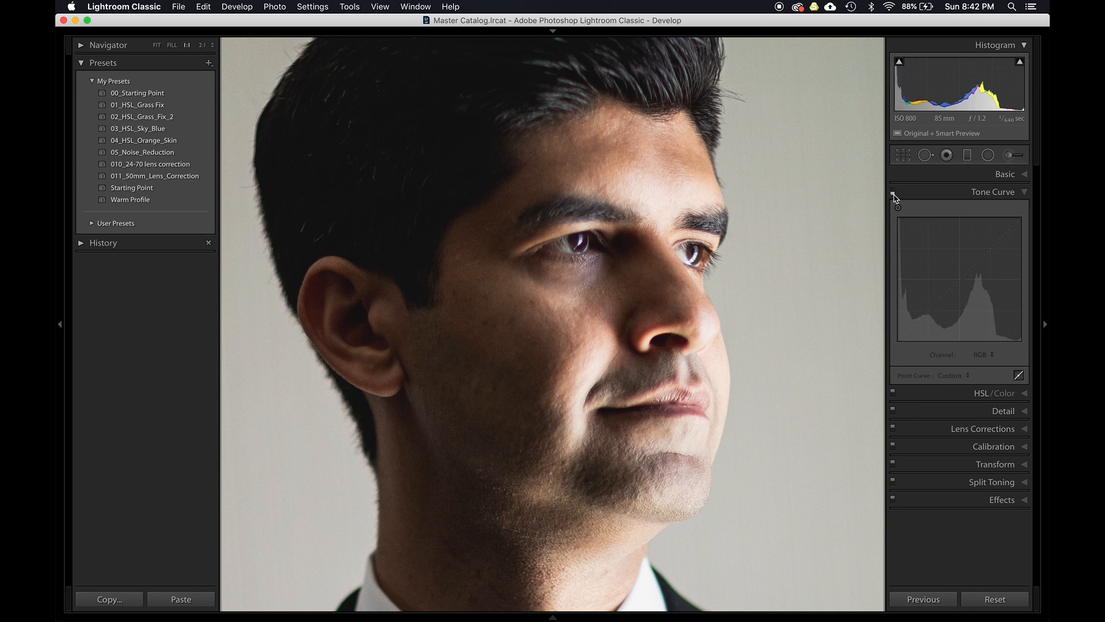
left_click(893, 193)
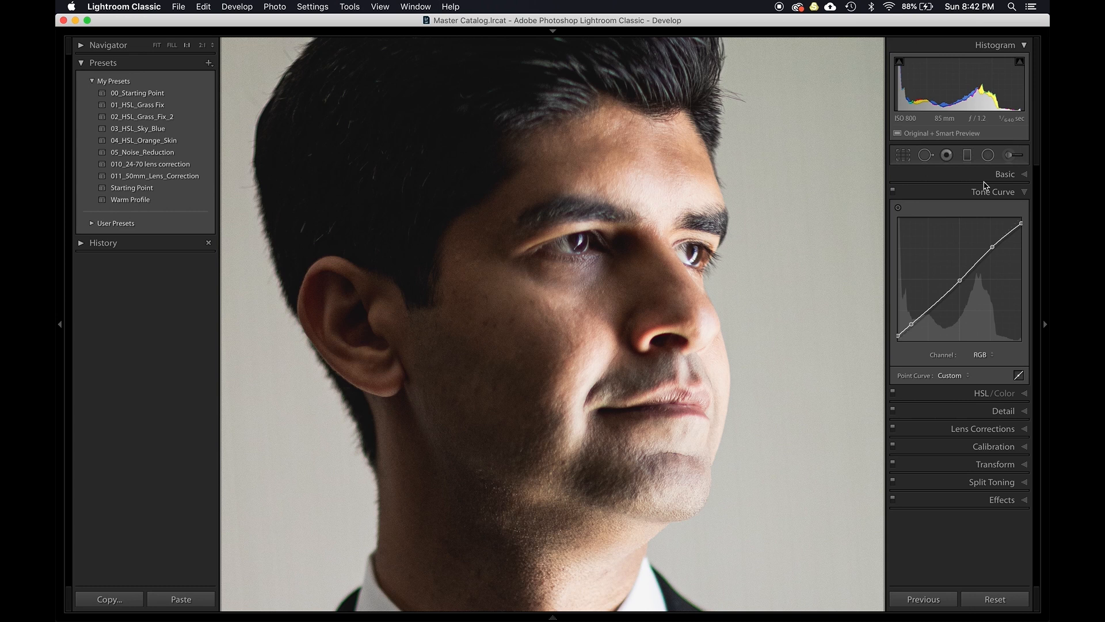
left_click(1005, 174)
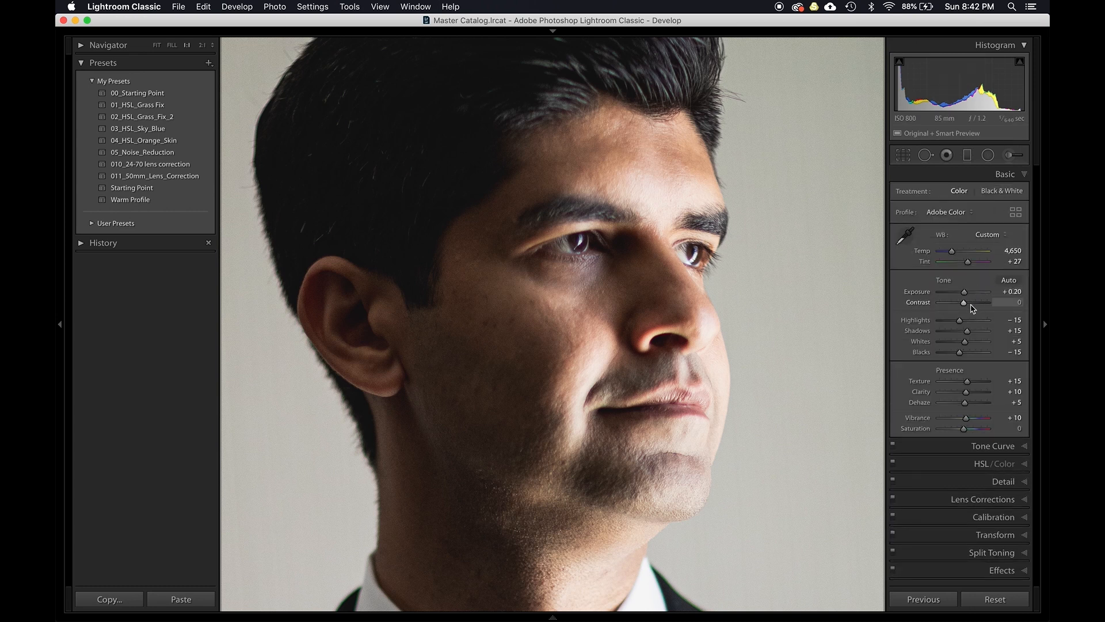
- Raise shadows to +30, keeping blacks at -15
key("Down")
key("Down")
key("Up")
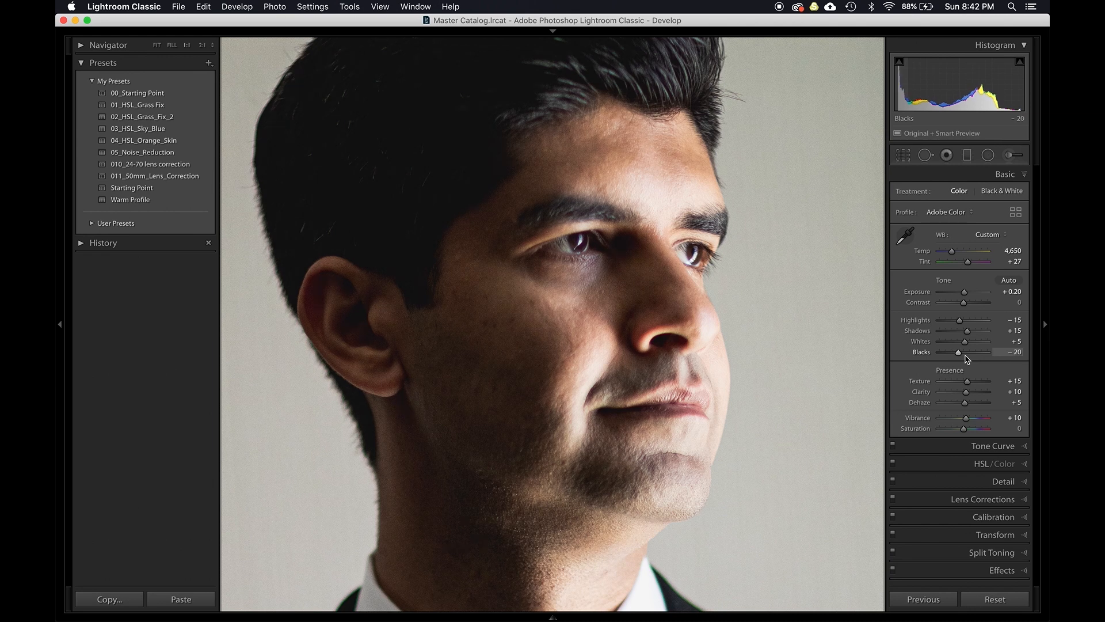
key("Up")
key("Up")
key("Up")
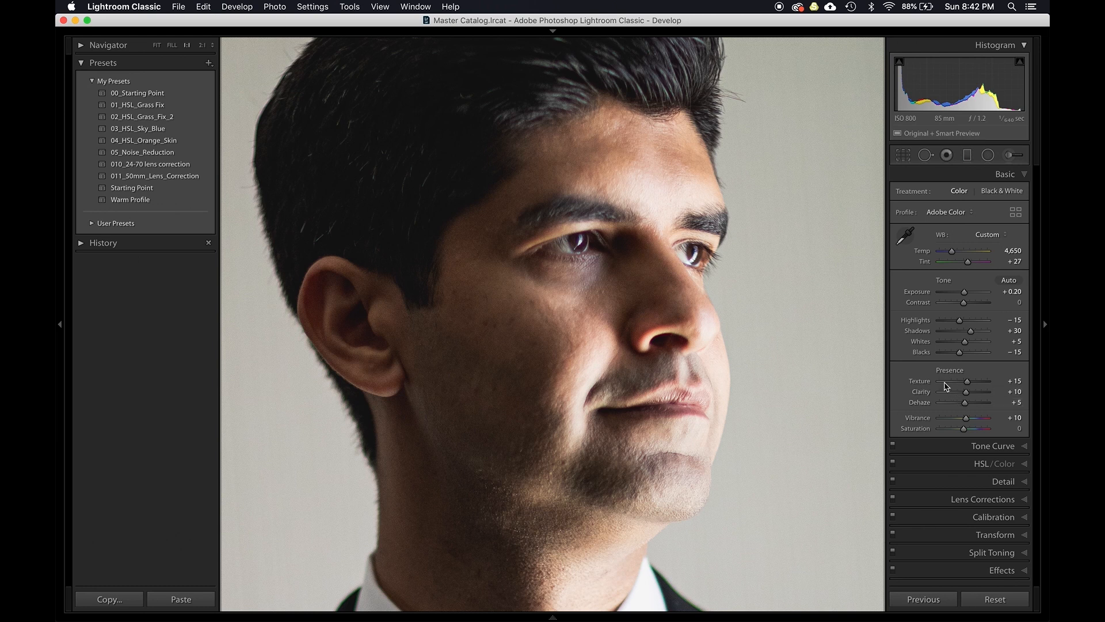
- Try resetting clarity on the face, then restore it to +10
left_click_drag(588, 303, 585, 345)
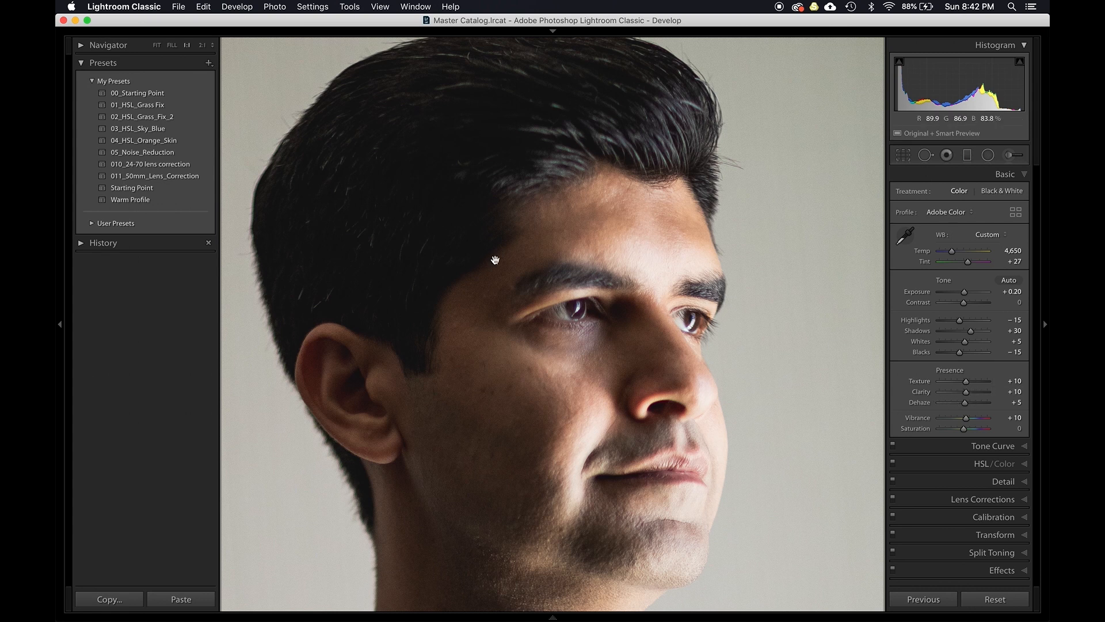
double_click(925, 392)
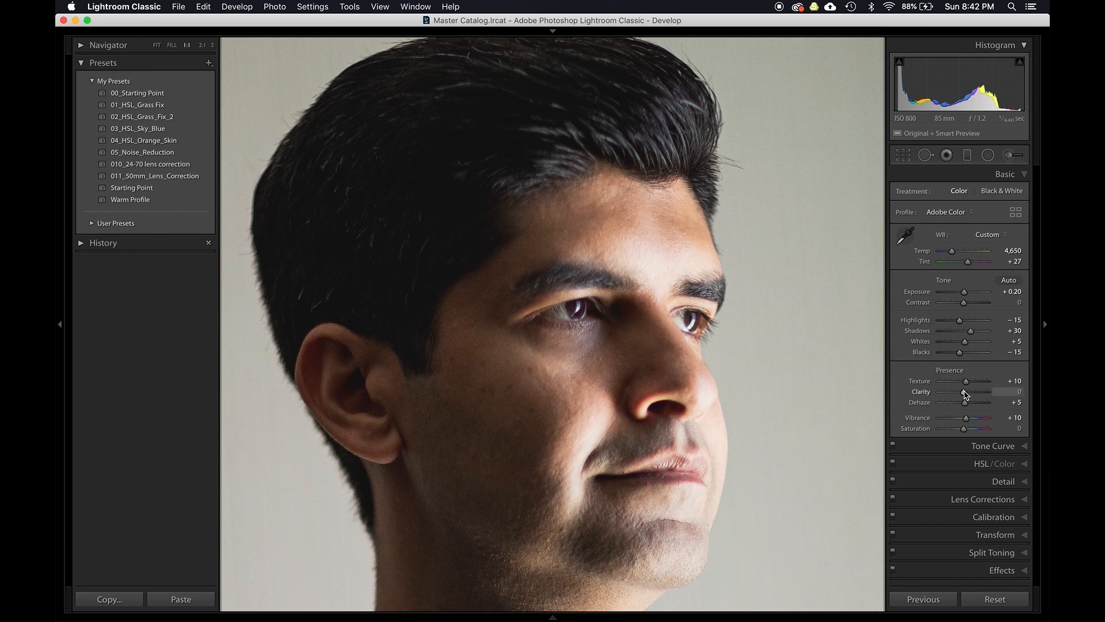
left_click_drag(964, 394, 966, 394)
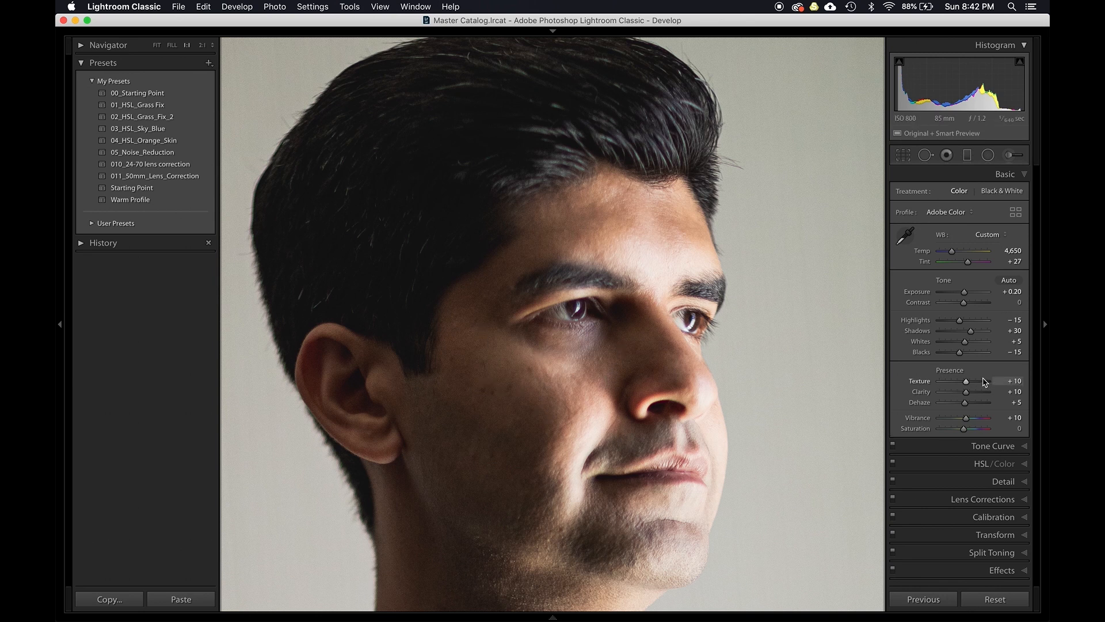
- Reset dehaze and test positive and negative amounts, leaving dehaze at 0
double_click(926, 406)
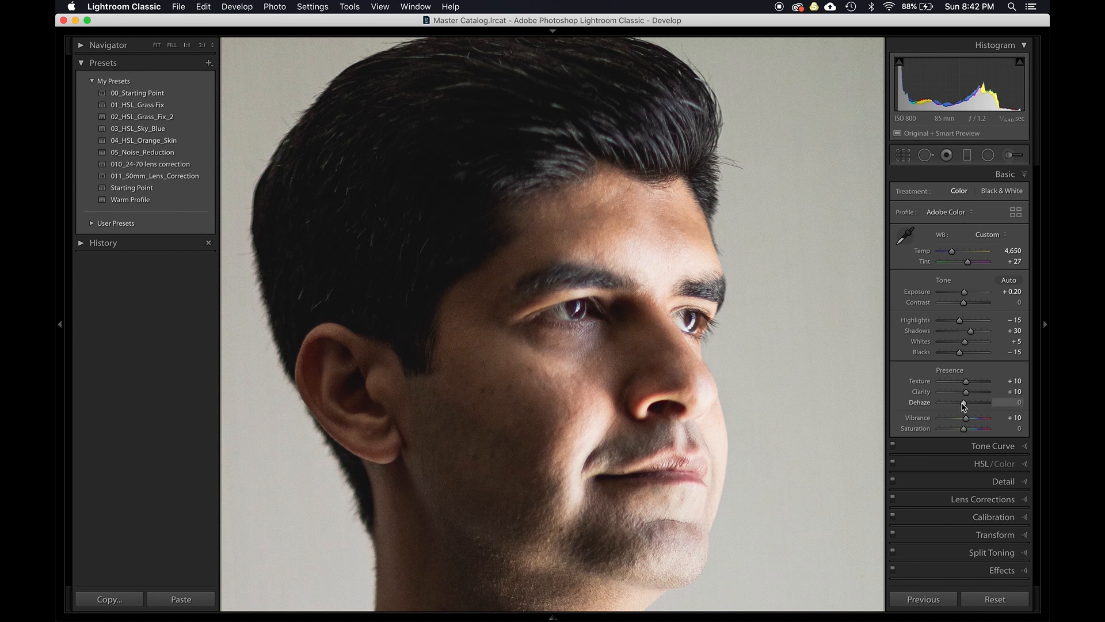
key("Up")
key("Up")
key("Up")
key("Up")
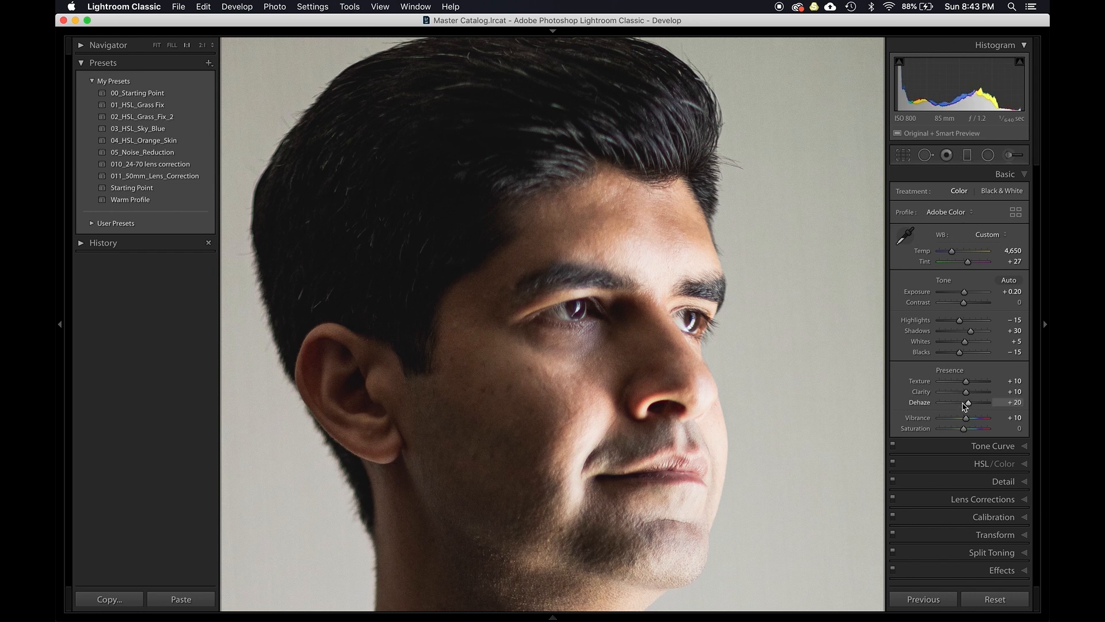
key("Down")
key("Down")
key("Down")
key("Down")
key("Down")
key("Down")
key("Down")
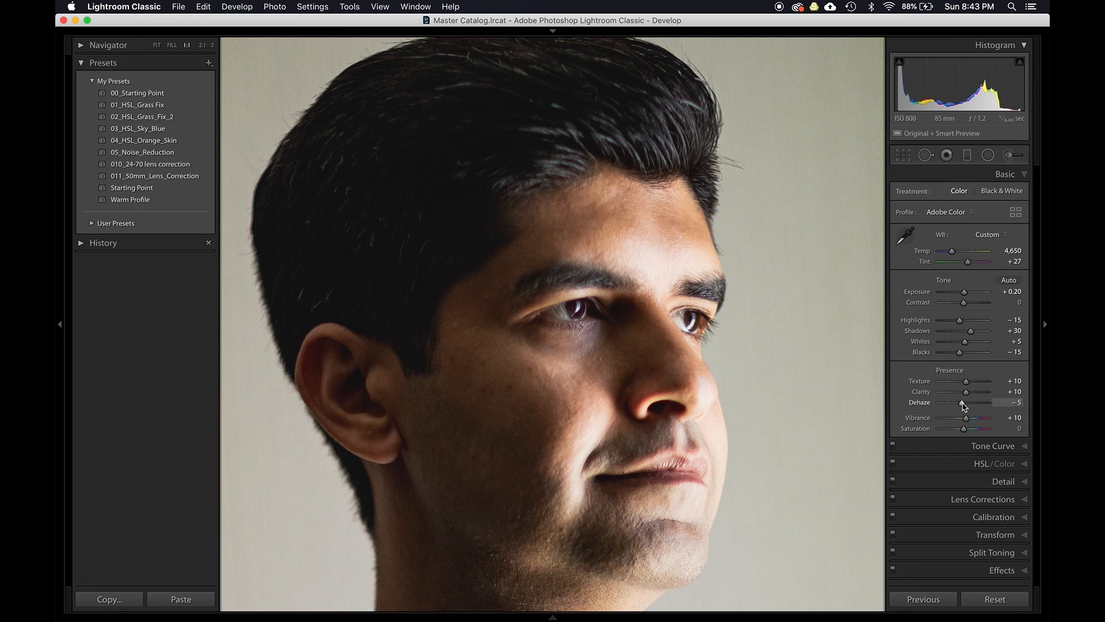
key("Up")
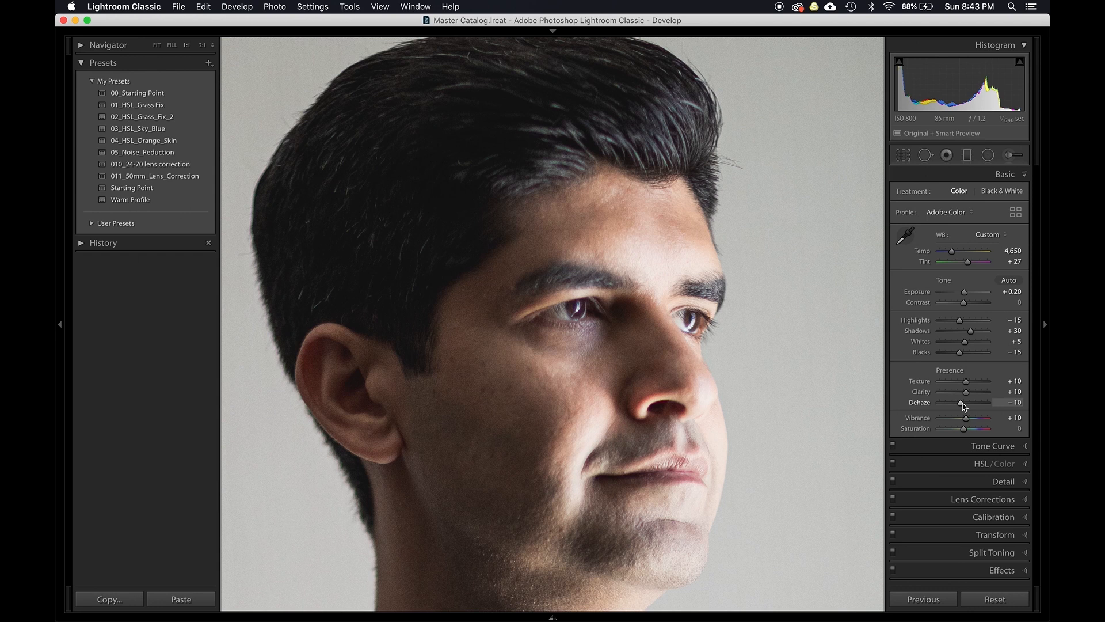
key("Up")
key("Up")
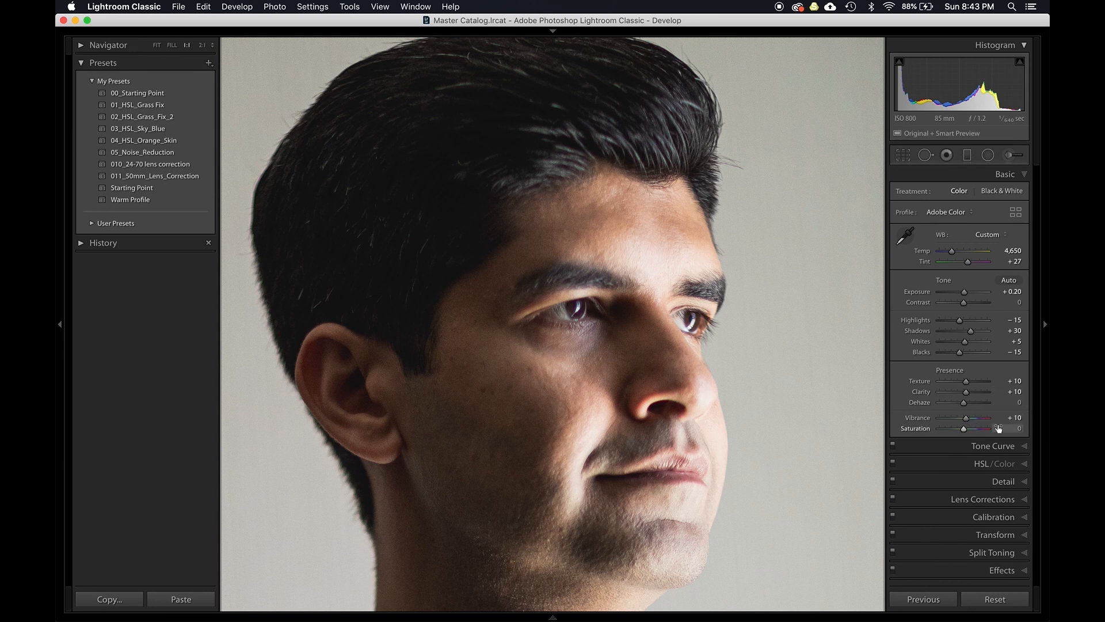
- Set saturation to -2 and fit the whole photo in view
left_click(1017, 428)
left_click(839, 354)
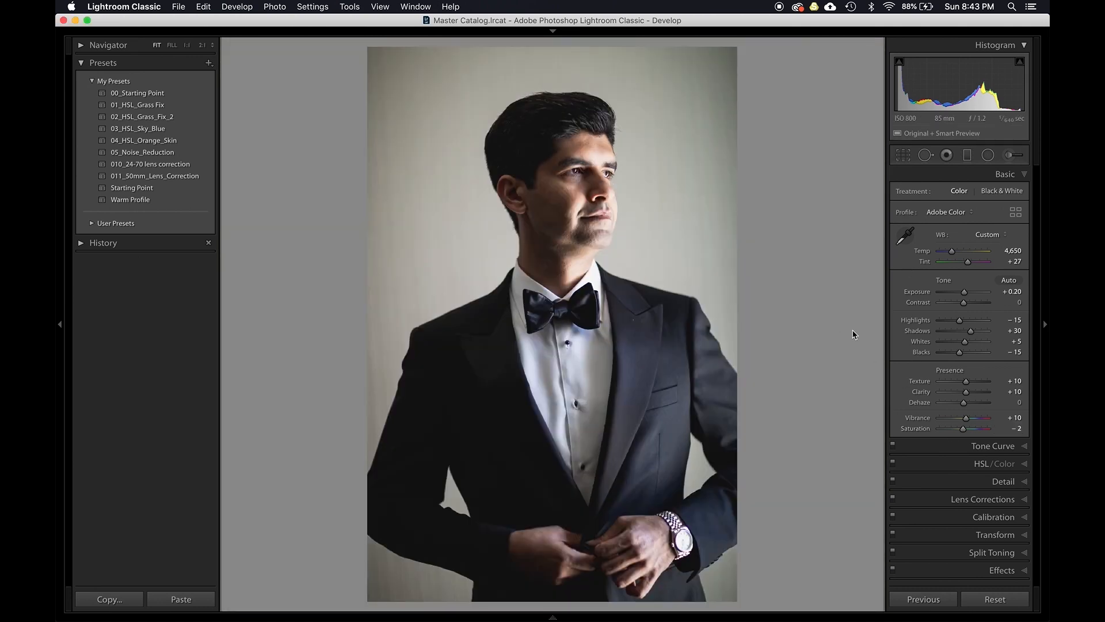
- Compare the before and after views of the portrait and lower shadows to +20
key("backslash")
key("backslash")
key("backslash")
key("backslash")
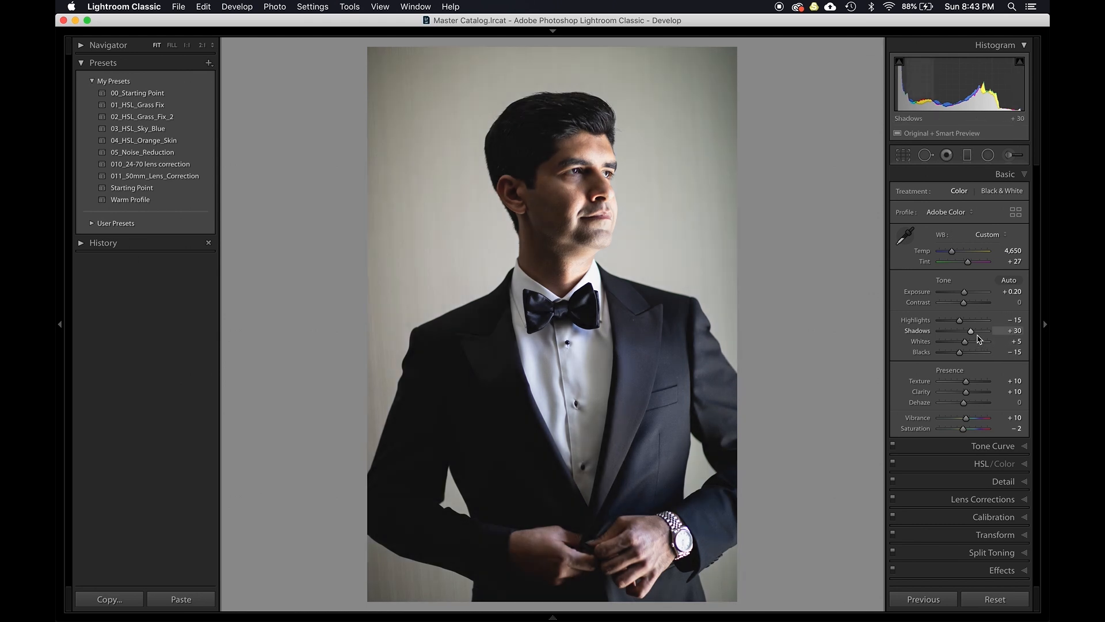
key("Down")
key("Down")
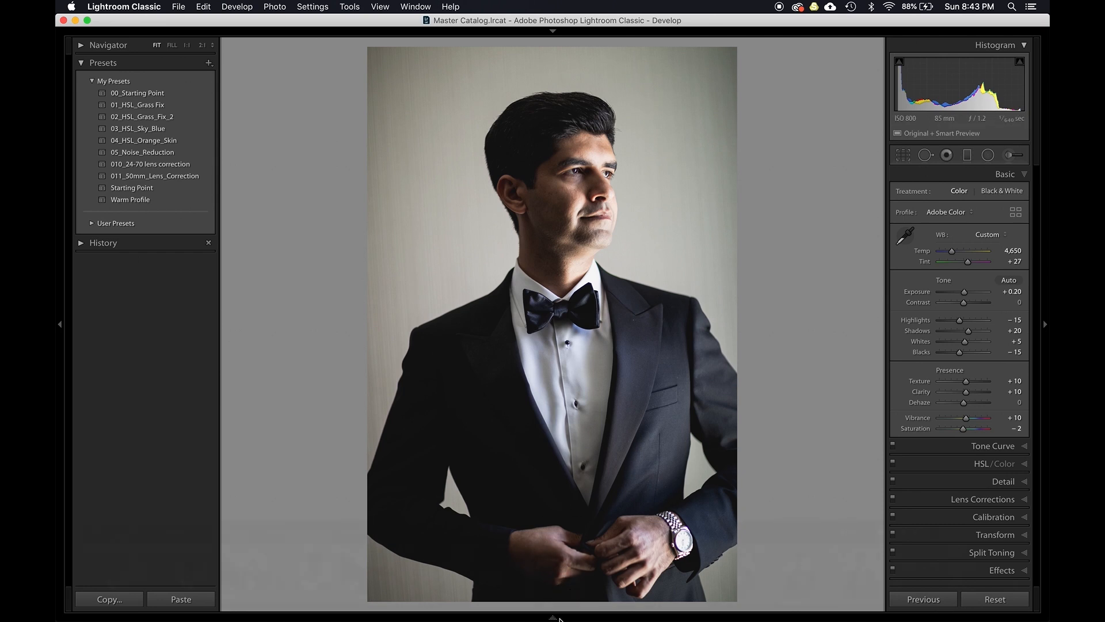
- Select the nine groom portraits in the filmstrip and synchronize white balance and basic tone settings to them
left_click(552, 617)
left_click(552, 617)
left_click(553, 617)
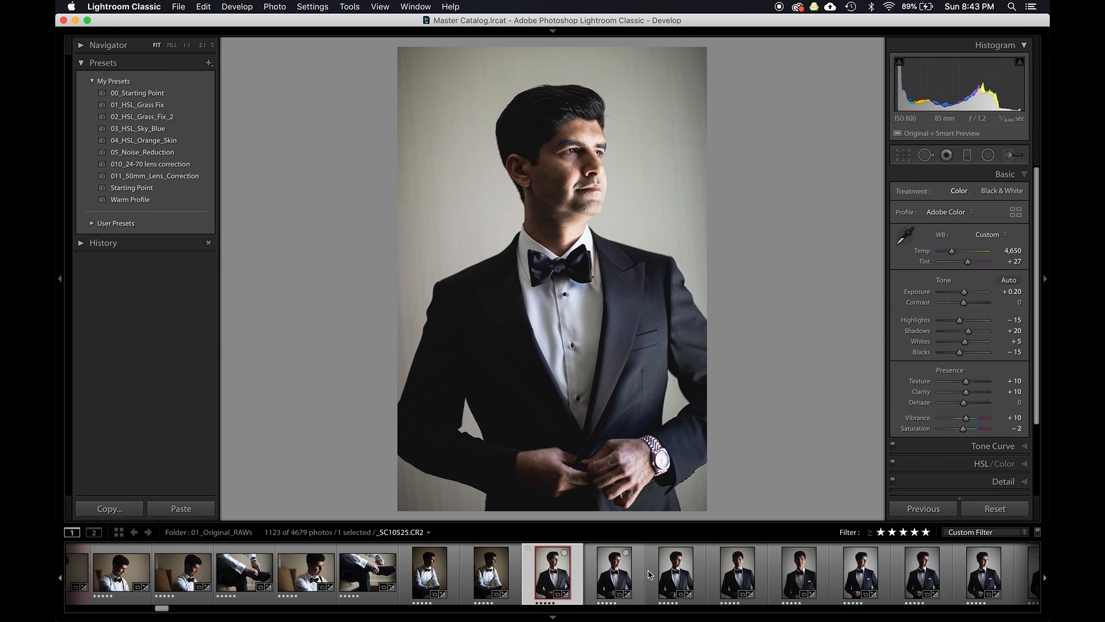
scroll(748, 582, "right", 5)
left_click(766, 579, "shift")
key("super+shift+s")
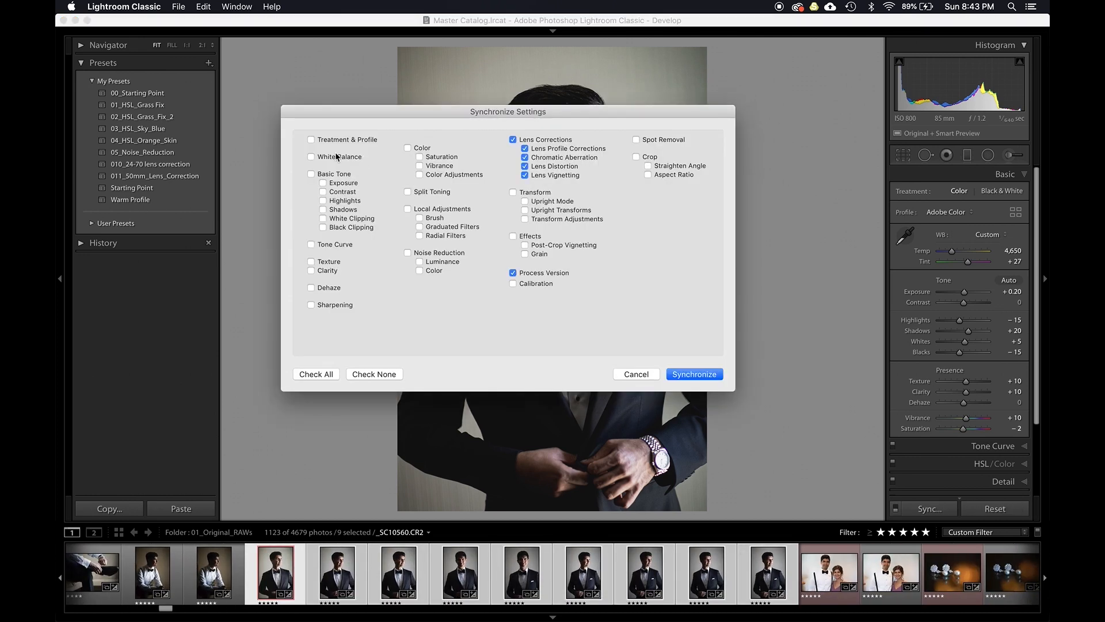
left_click(374, 375)
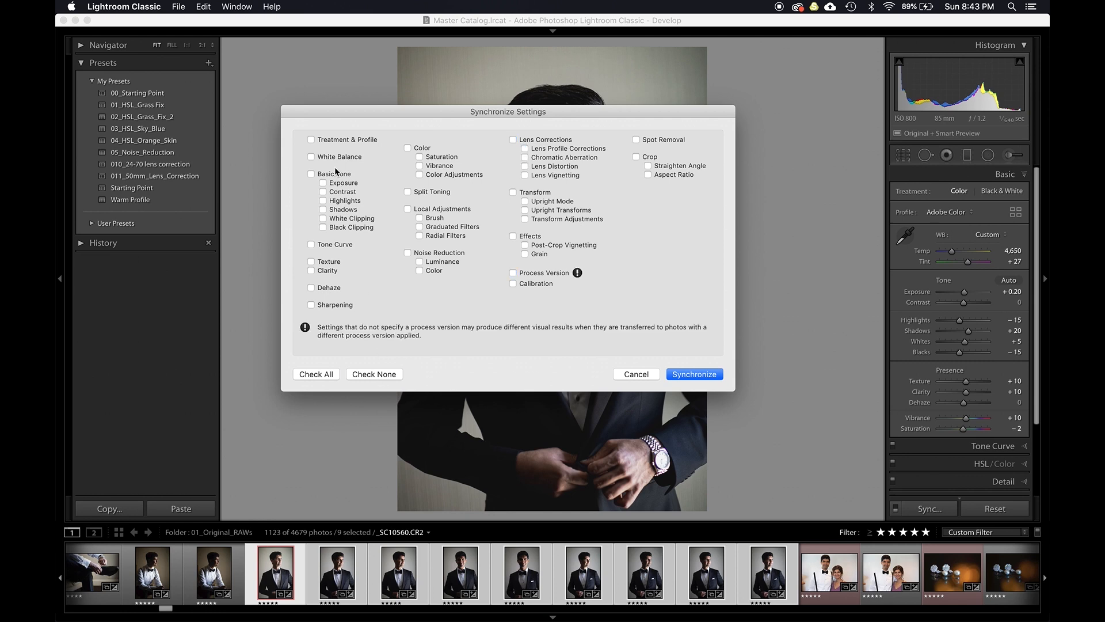
left_click(333, 173)
key("Return")
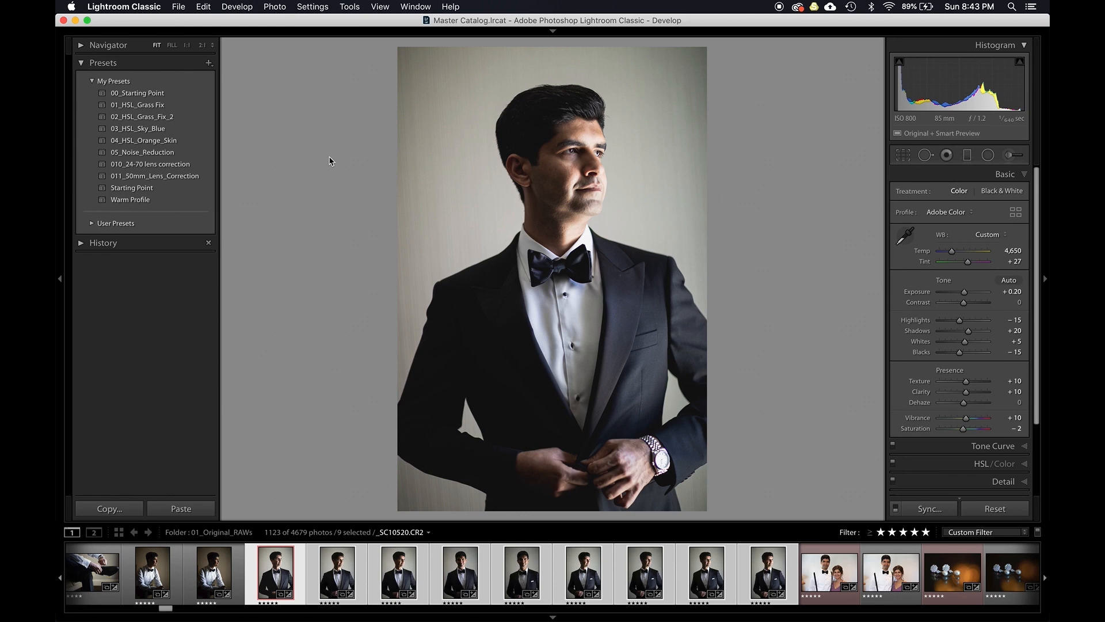
- Step through the synchronized groom photos to review them
key("Right")
key("Left")
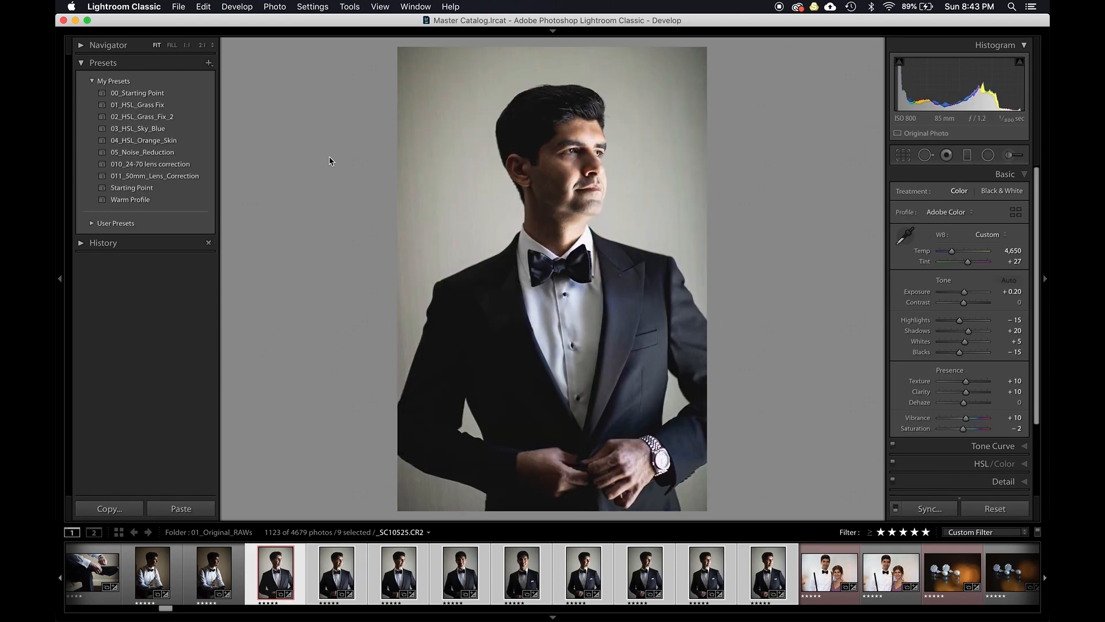
key("Right")
key("Right")
key("Left")
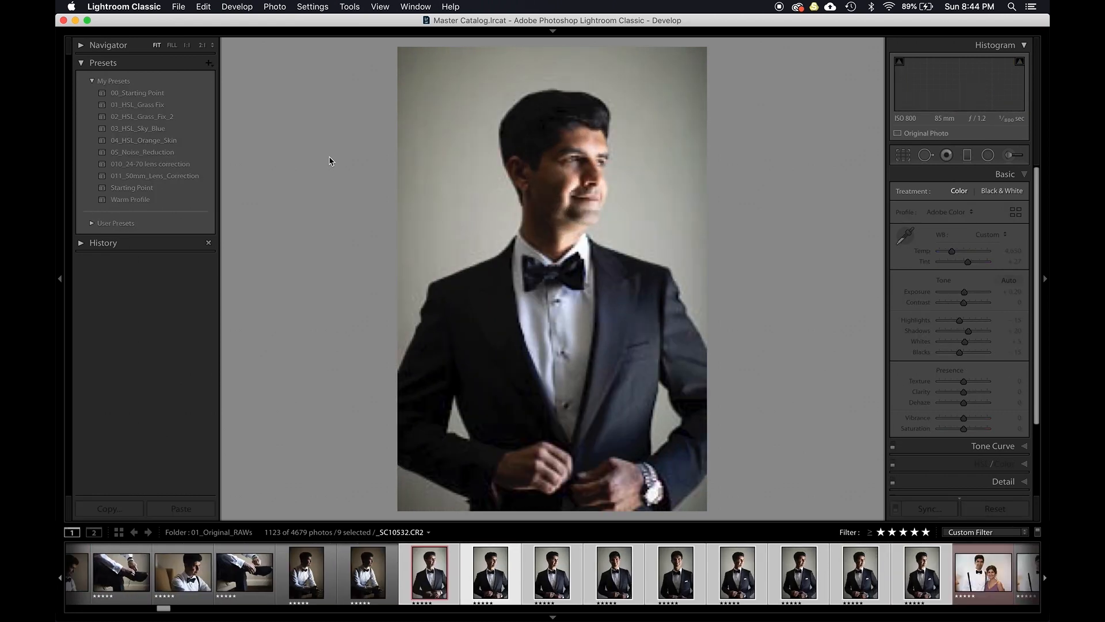
key("Left")
- Synchronize the selected photos again, adding color and sharpening settings
key("super+shift+s")
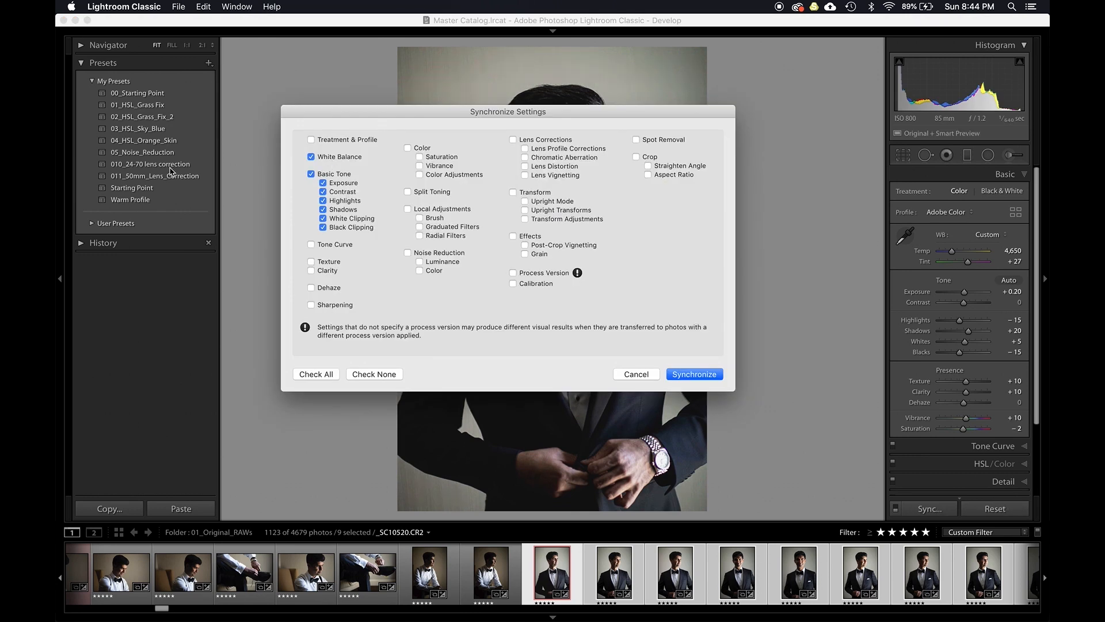
left_click(408, 148)
left_click(324, 307)
key("Return")
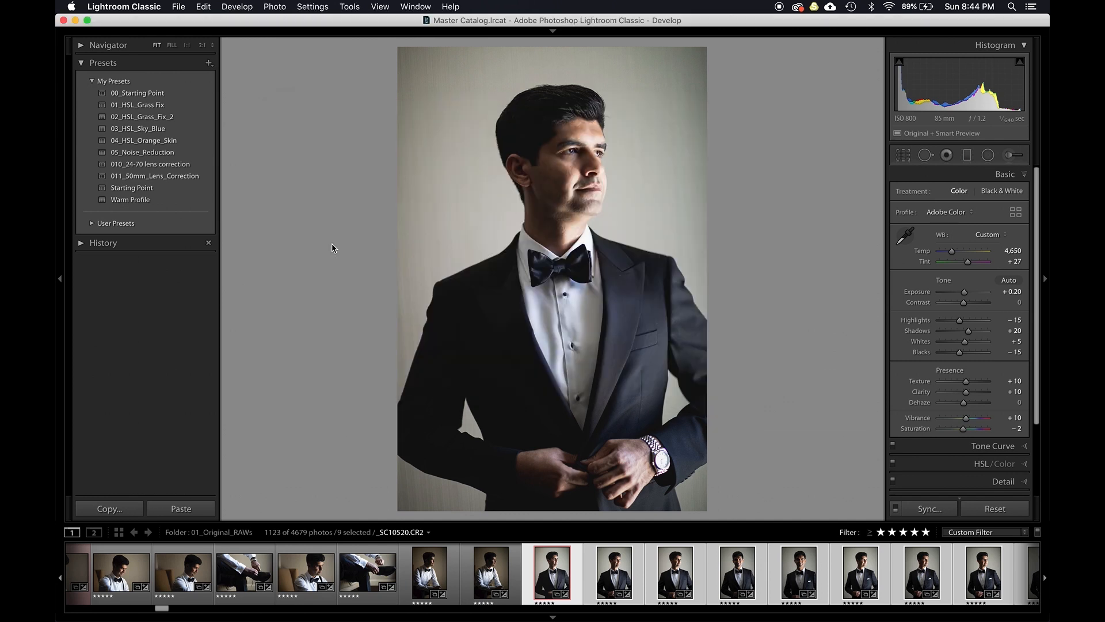
- Step back and forth through the groom portraits in the filmstrip to compare them
key("Right")
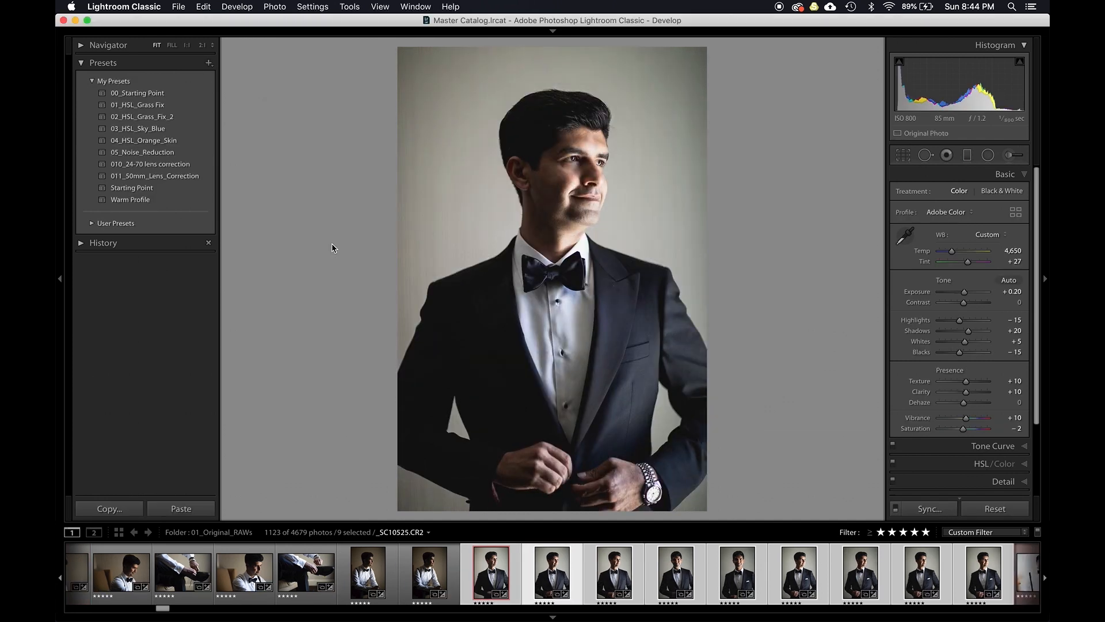
key("Left")
key("Right")
key("Right")
key("Right")
key("Right")
key("Left")
key("Left")
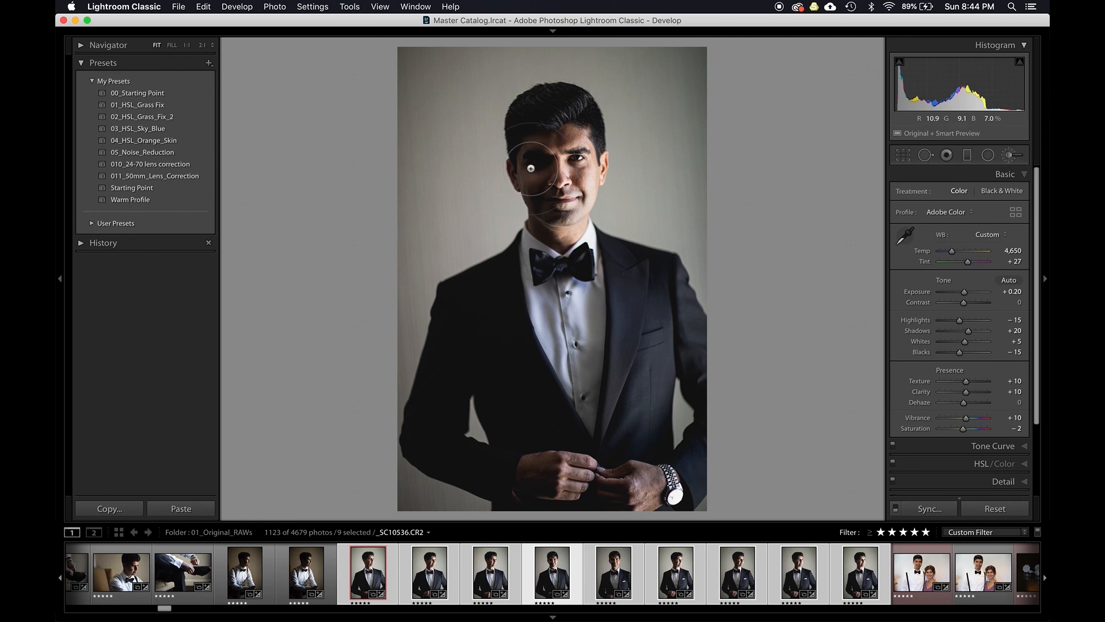
- Try painting a Dodge (Lighten) adjustment brush over the groom's shadowed eye with exposure 0.65, then reset the brush
key("k")
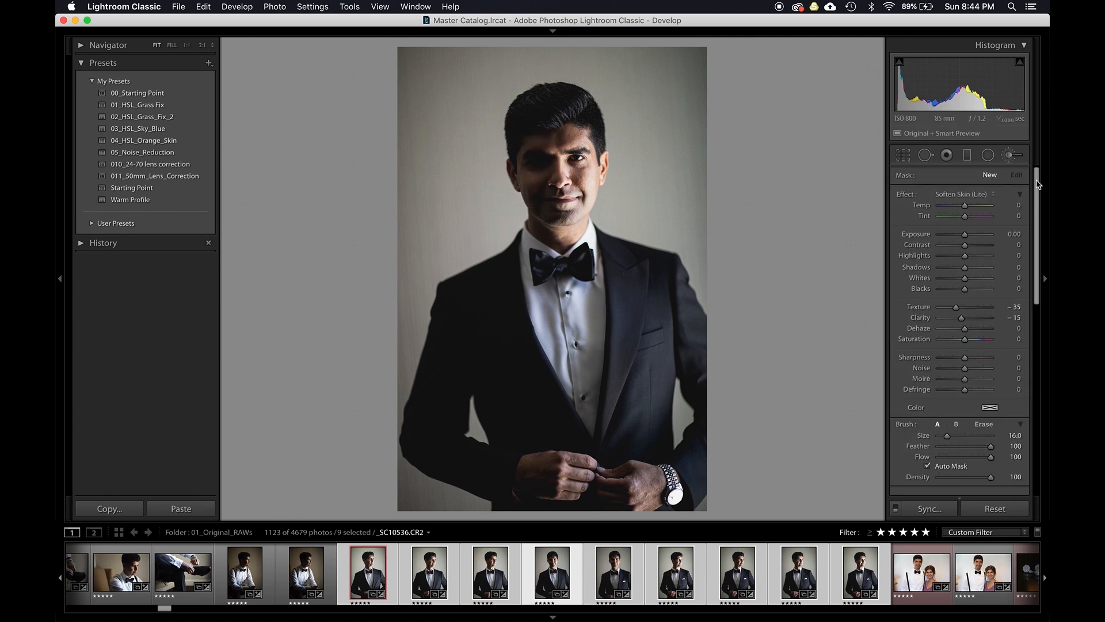
left_click(964, 194)
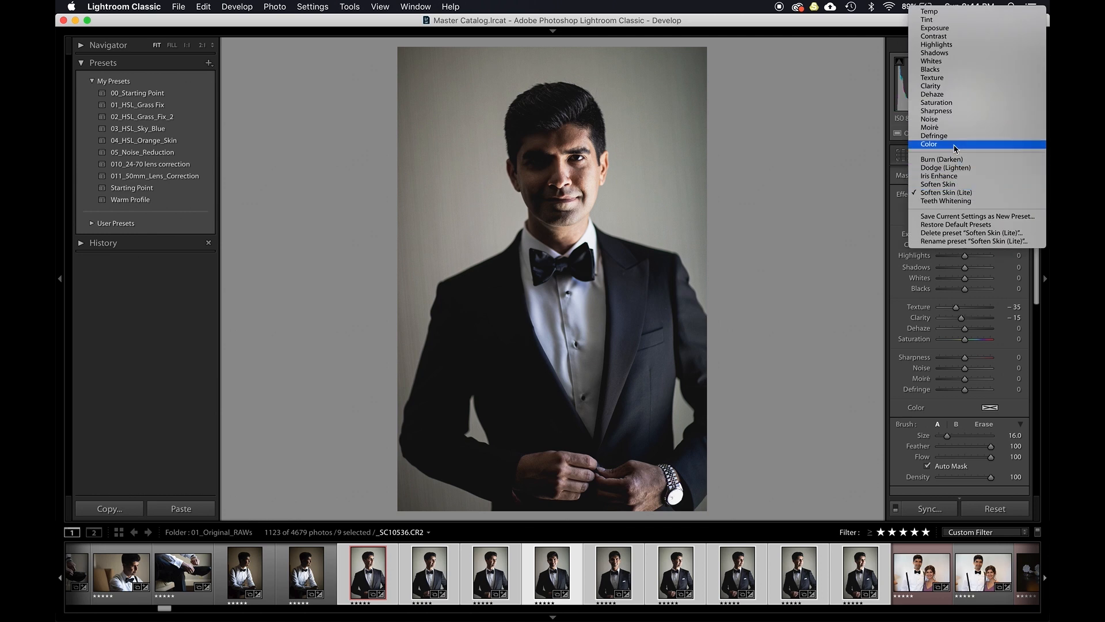
left_click(951, 168)
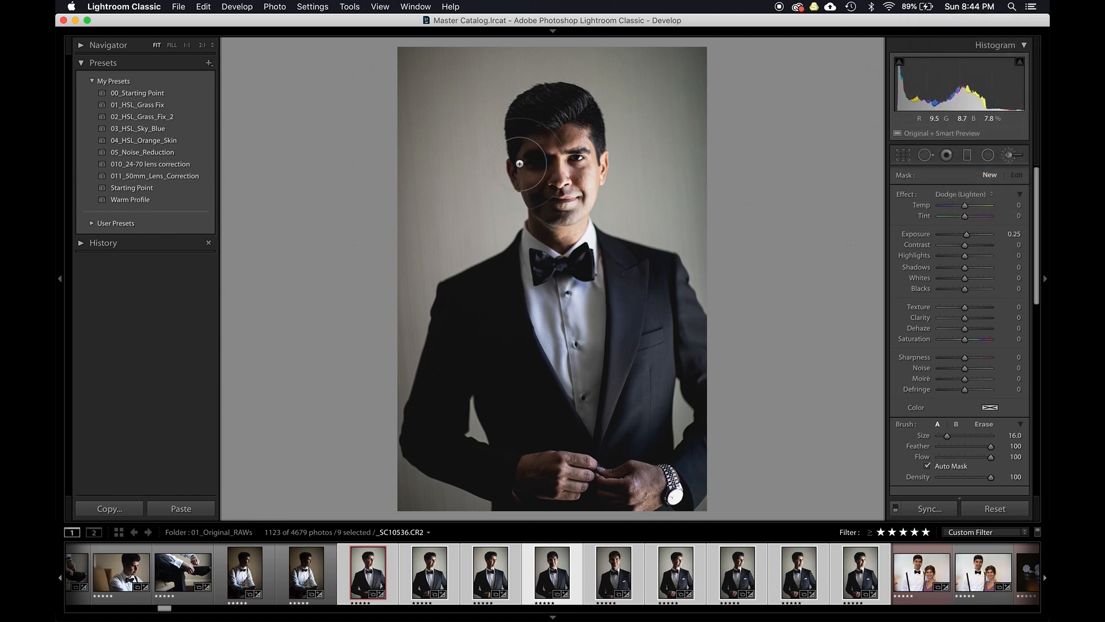
key("[")
mouse_move(527, 169)
left_mouse_down()
mouse_move(530, 134)
mouse_move(537, 209)
mouse_move(533, 132)
mouse_move(541, 178)
mouse_move(540, 143)
mouse_move(537, 166)
left_mouse_up()
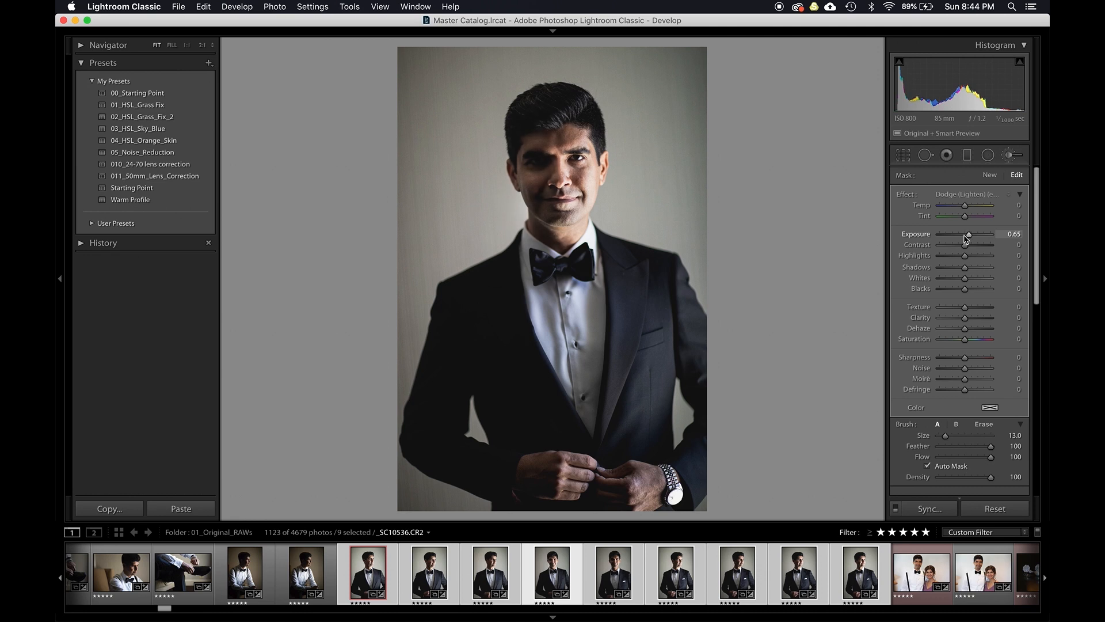
mouse_move(558, 480)
left_mouse_down()
mouse_move(634, 479)
mouse_move(588, 485)
left_mouse_up()
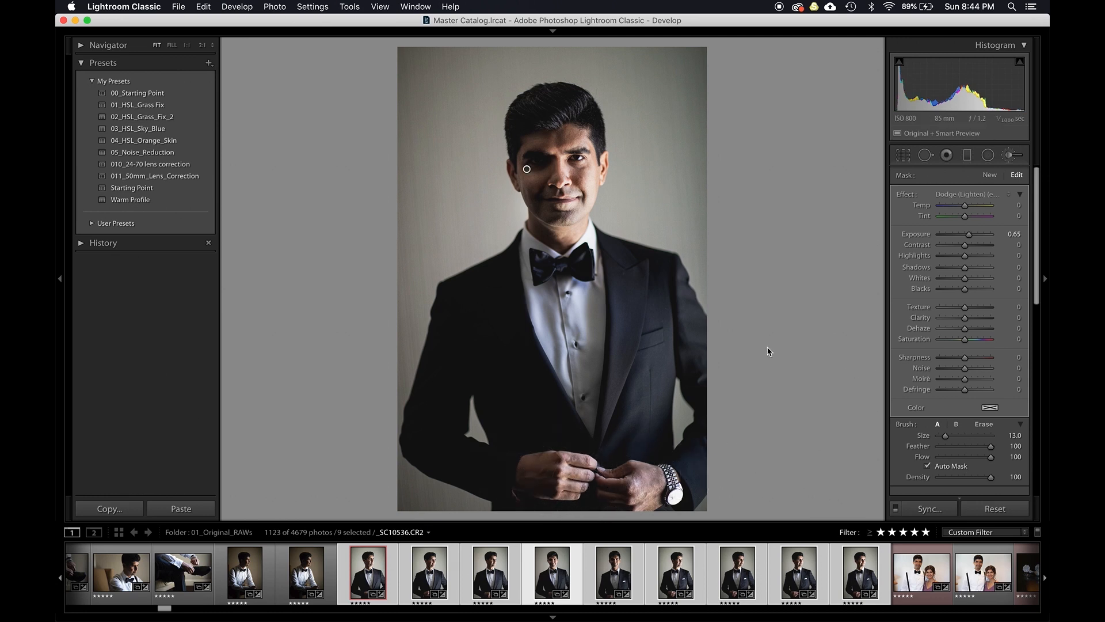
scroll(950, 493, "down", 3)
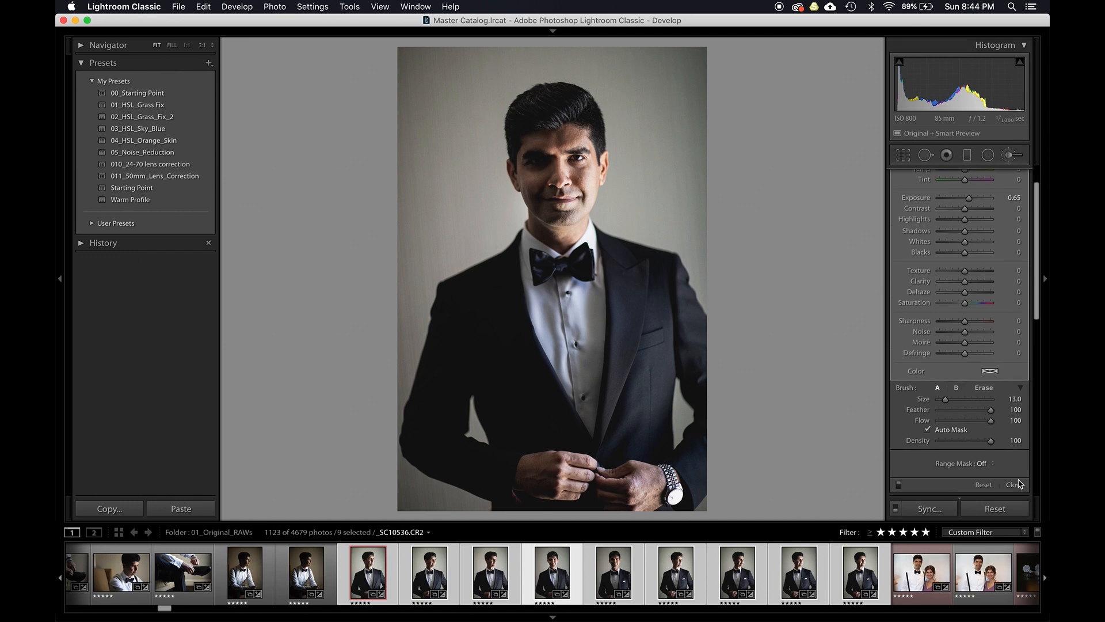
left_click(983, 485)
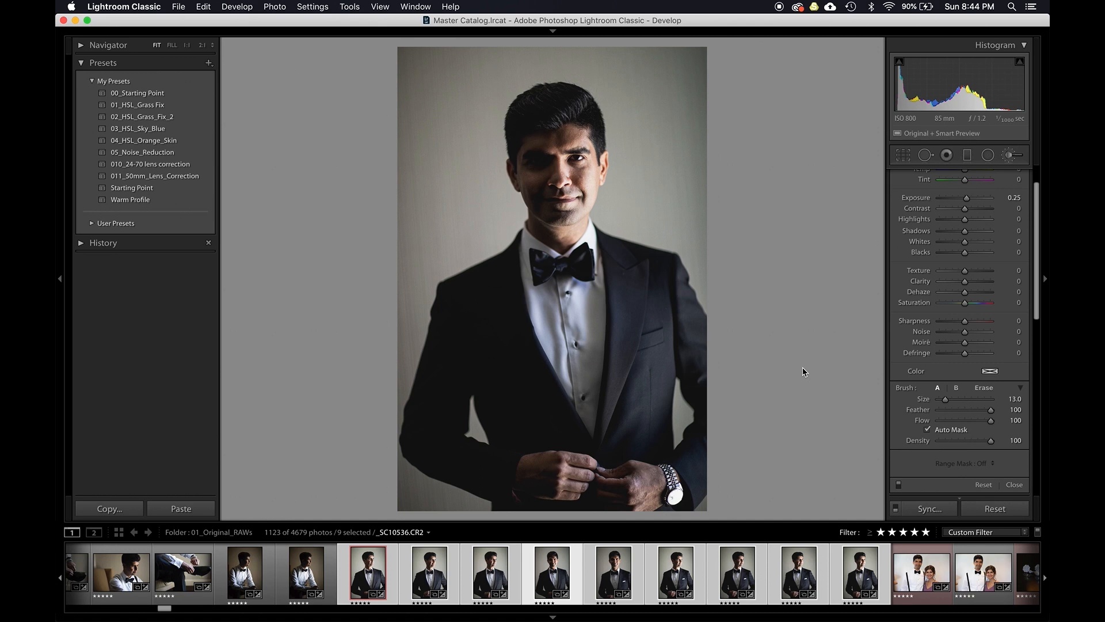
key("g")
key("d")
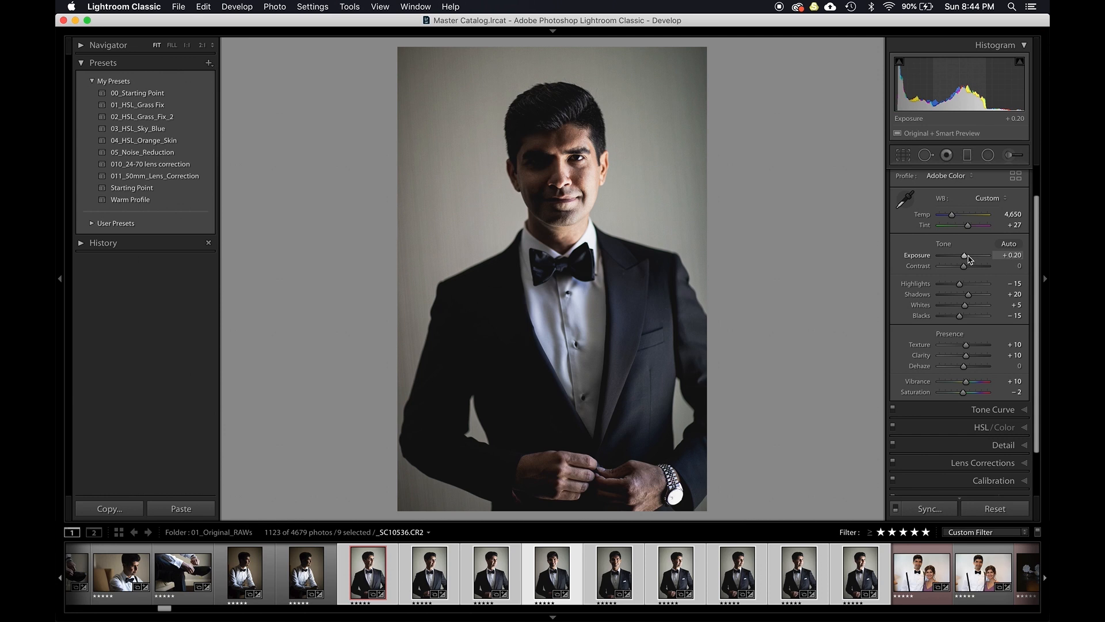
- Raise this portrait's exposure to +0.80 and shadows to +40, and lower highlights to -73
scroll(969, 257, "up", 6)
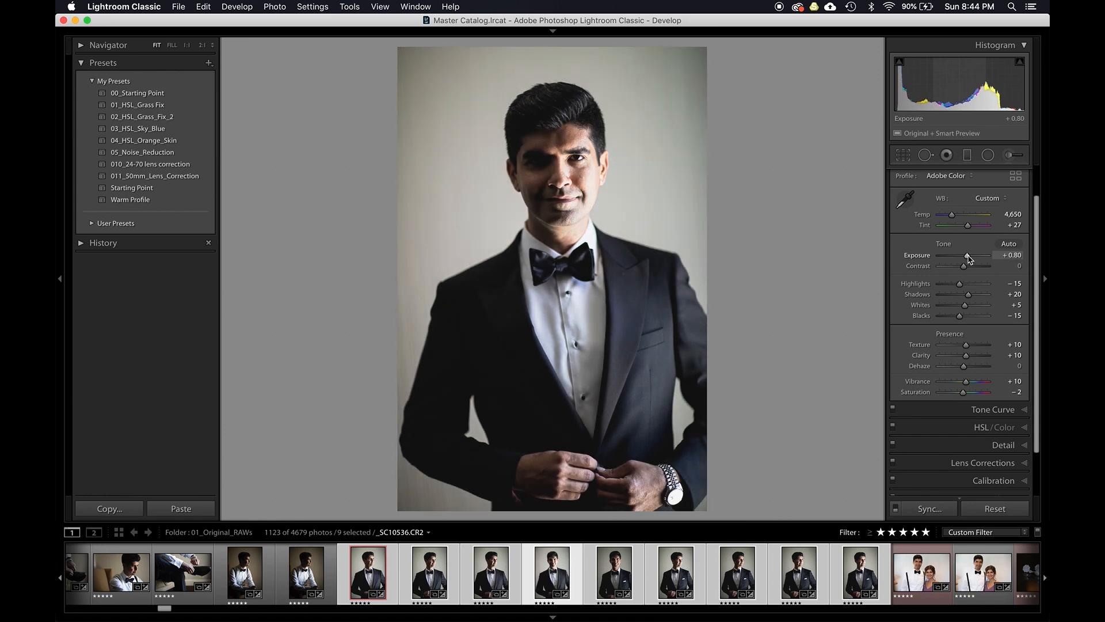
scroll(976, 299, "up", 2)
scroll(976, 297, "up", 2)
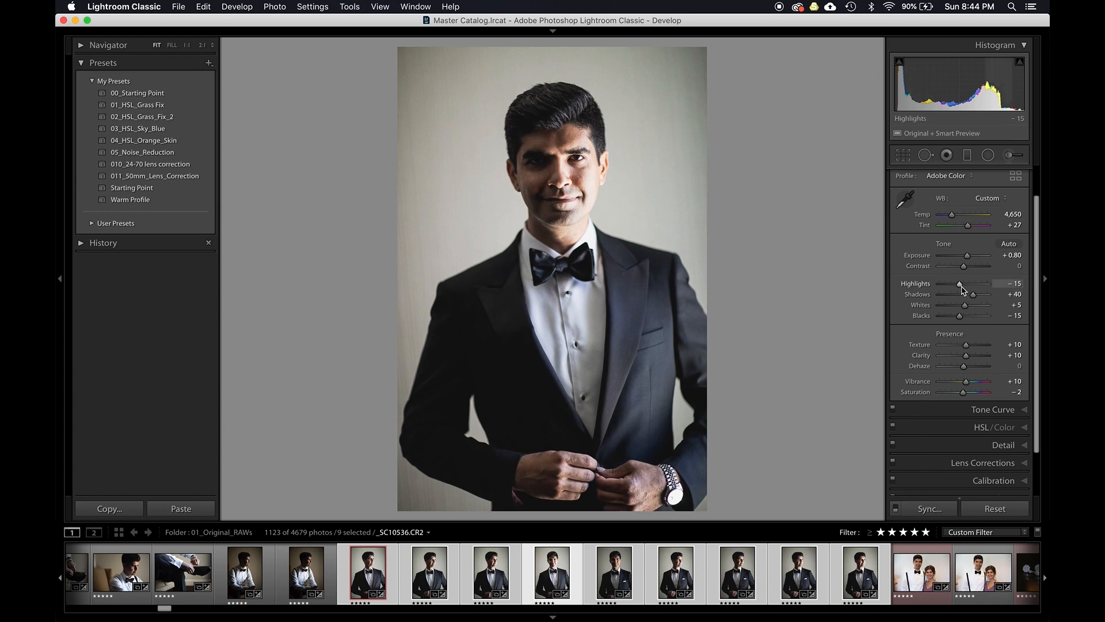
left_click_drag(960, 289, 948, 288)
- Flip between the neighbouring groom portraits to compare them with the edited one
key("Left")
key("Right")
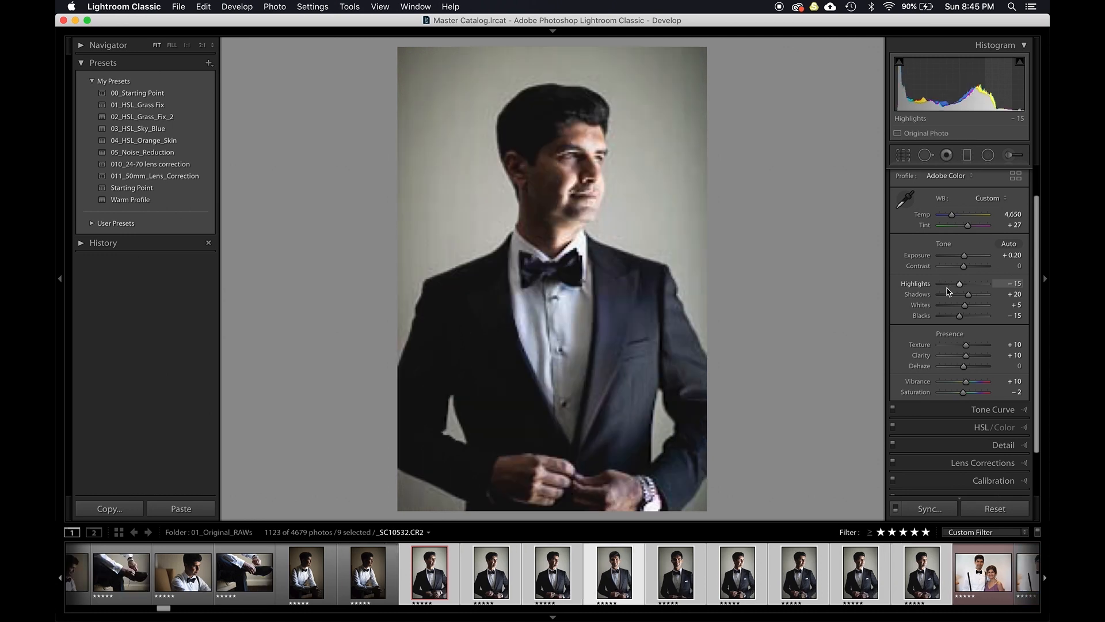
key("Up")
key("Down")
key("Down")
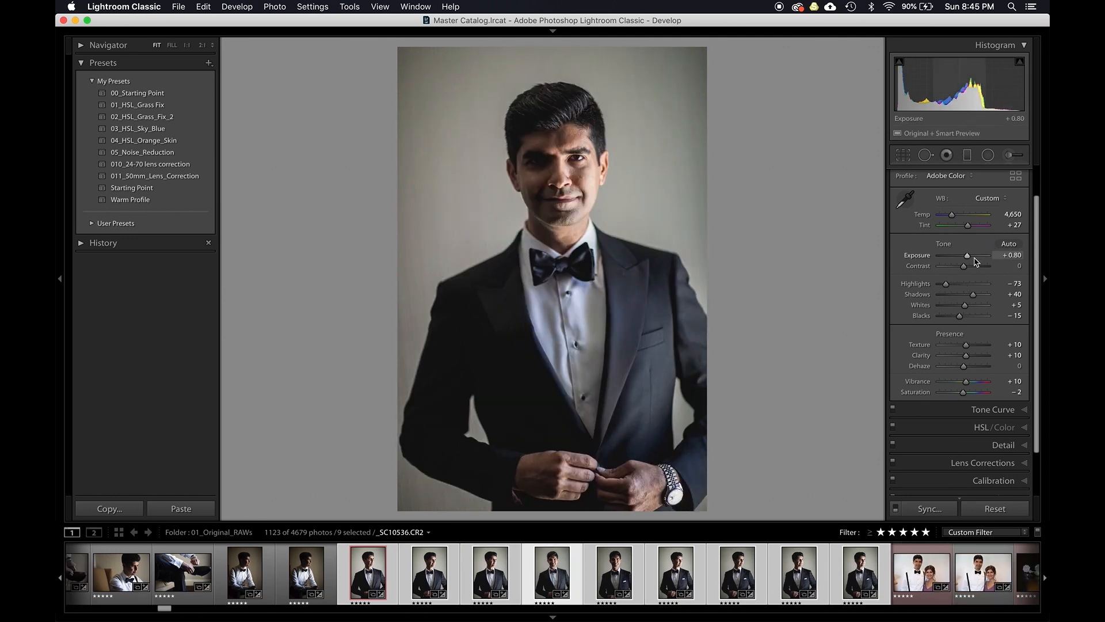
key("Right")
key("Right")
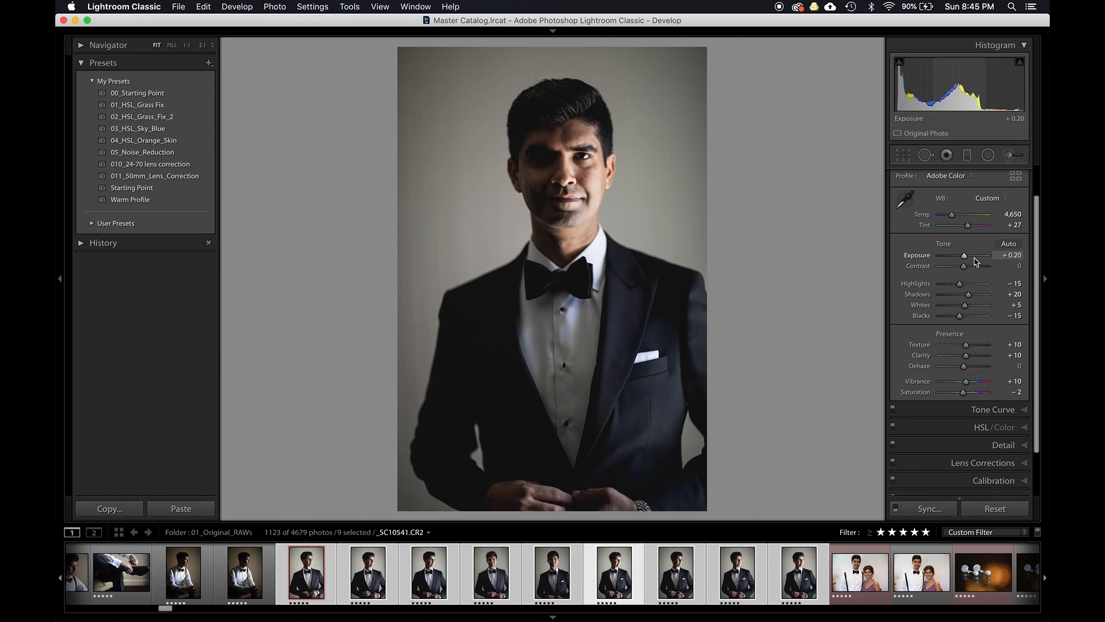
key("Left")
key("Left")
key("Left")
key("Left")
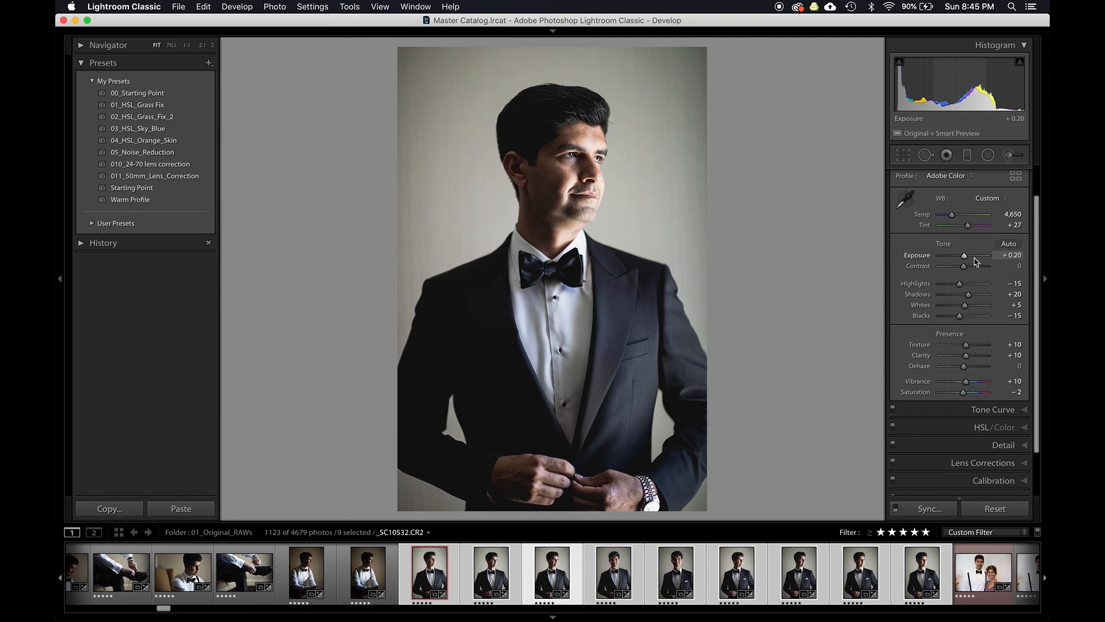
- View the nine selected portraits side by side in Survey view, then in an enlarged grid
key("g")
key("n")
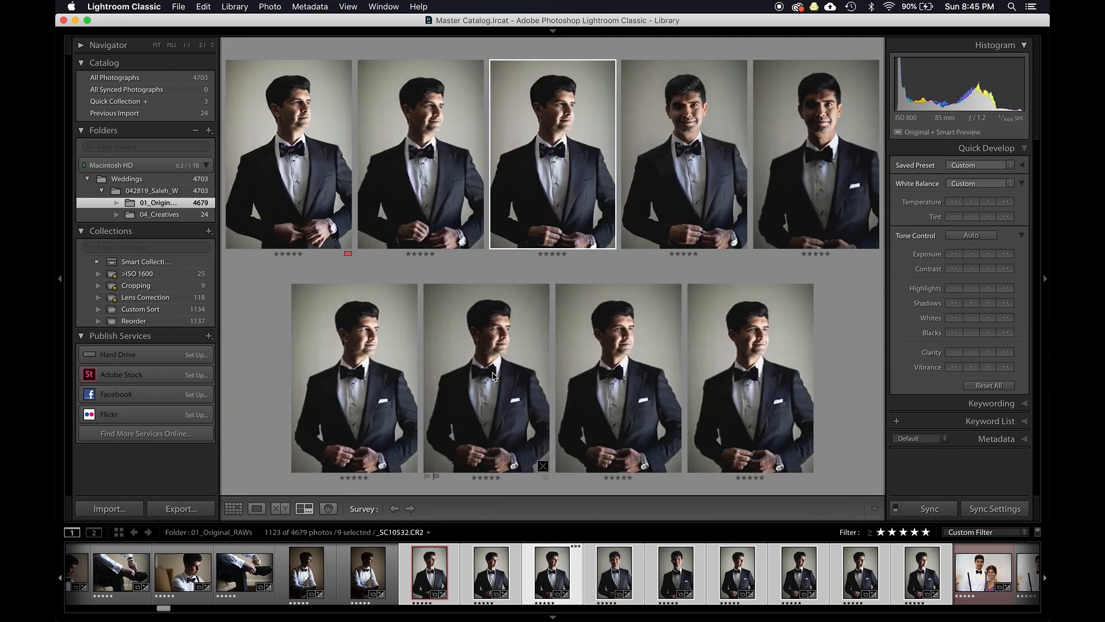
left_click(334, 339)
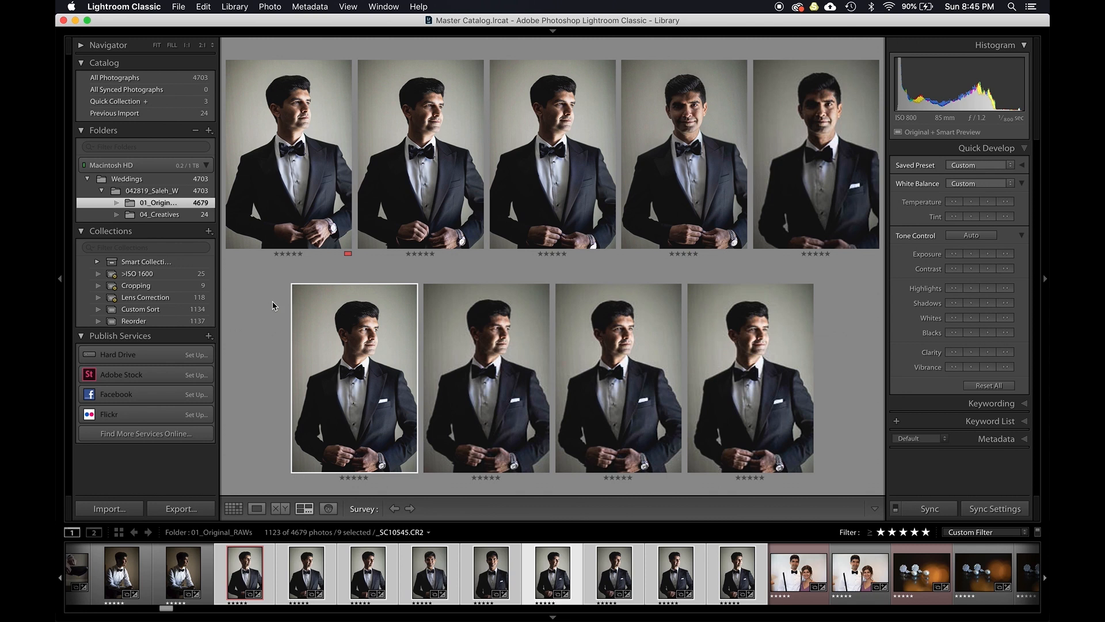
key("g")
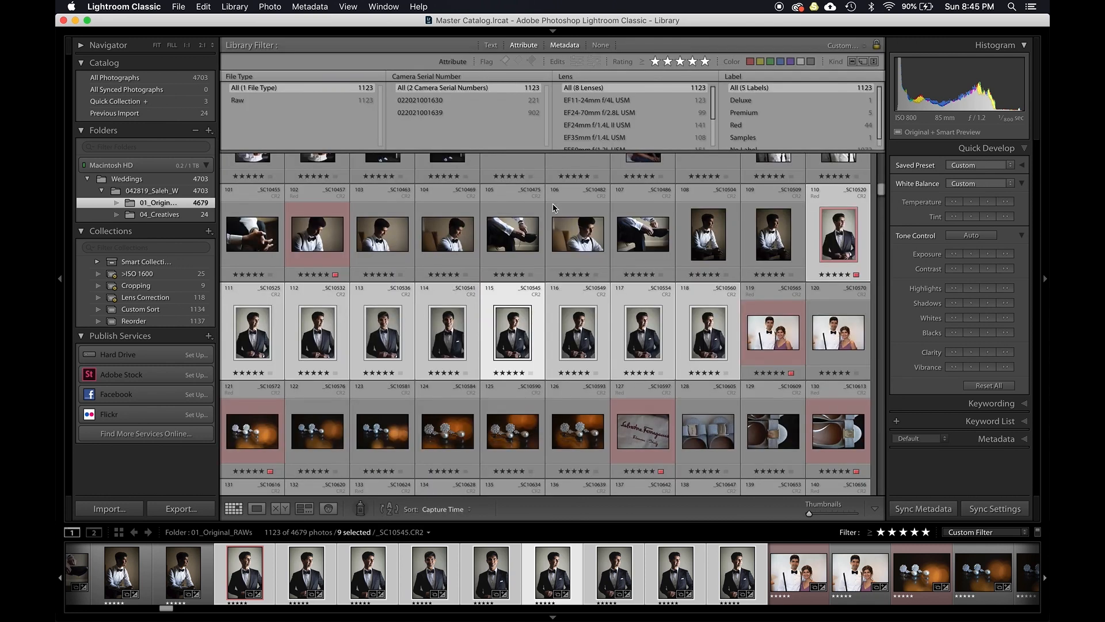
key("equal")
key("equal")
key("equal")
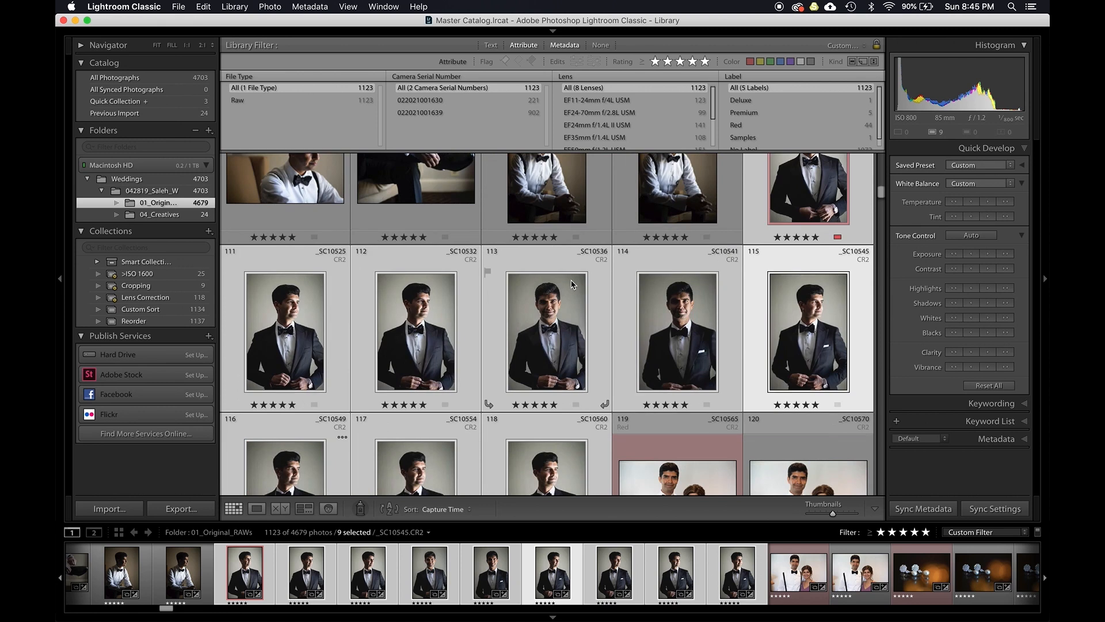
scroll(572, 284, "up", 2)
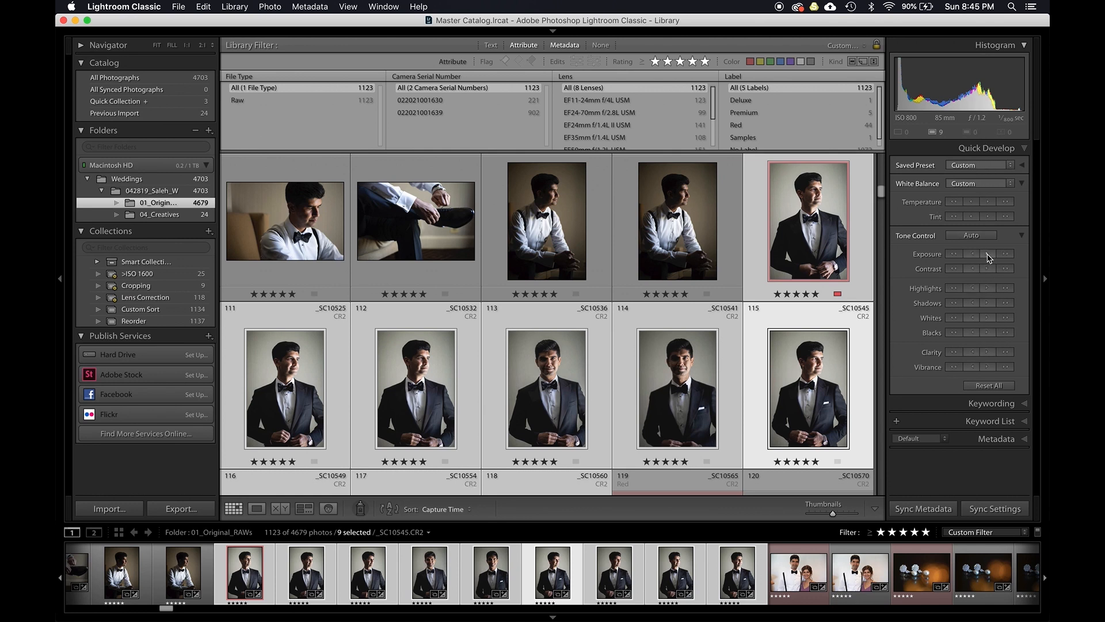
- Nudge exposure up and warm the temperature of the selected portraits with Quick Develop
left_click(988, 255)
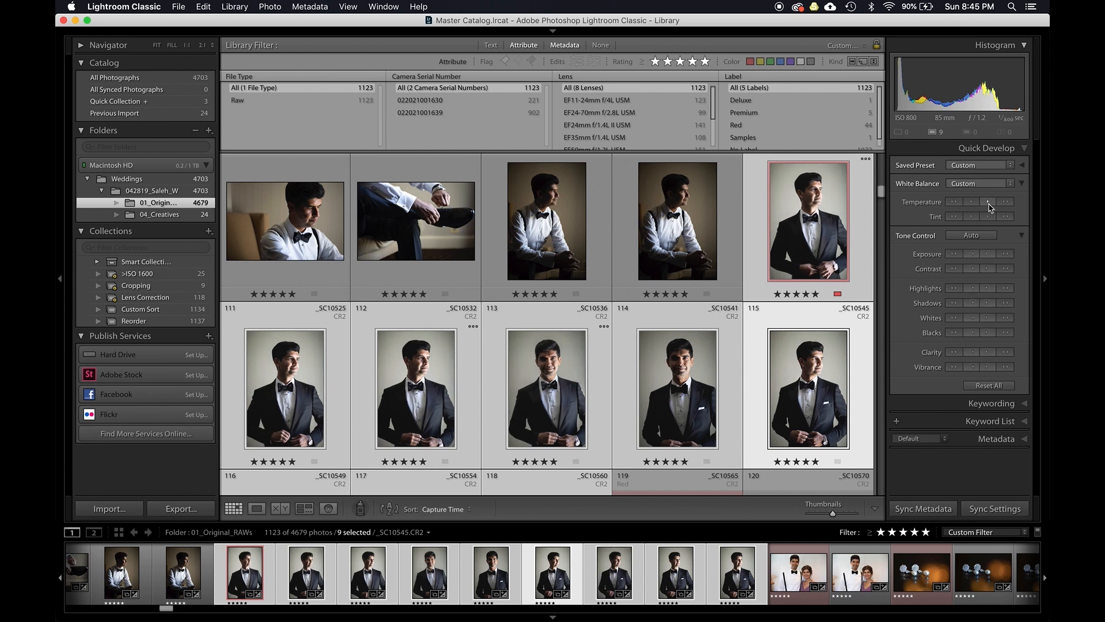
left_click(989, 203)
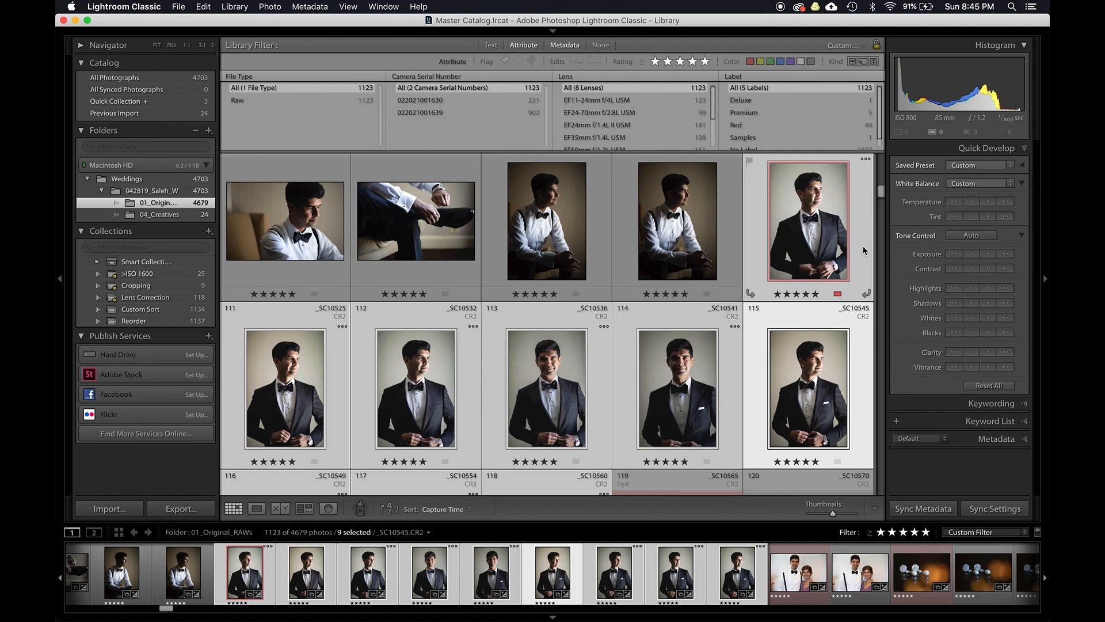
scroll(481, 373, "down", 3)
scroll(481, 373, "up", 3)
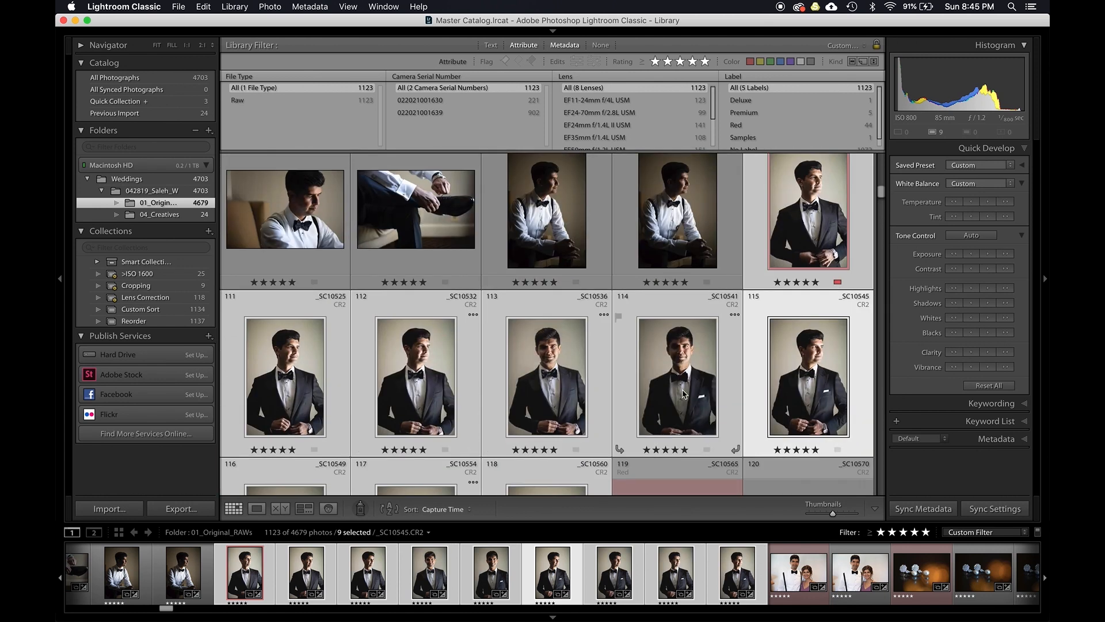
scroll(633, 369, "down", 3)
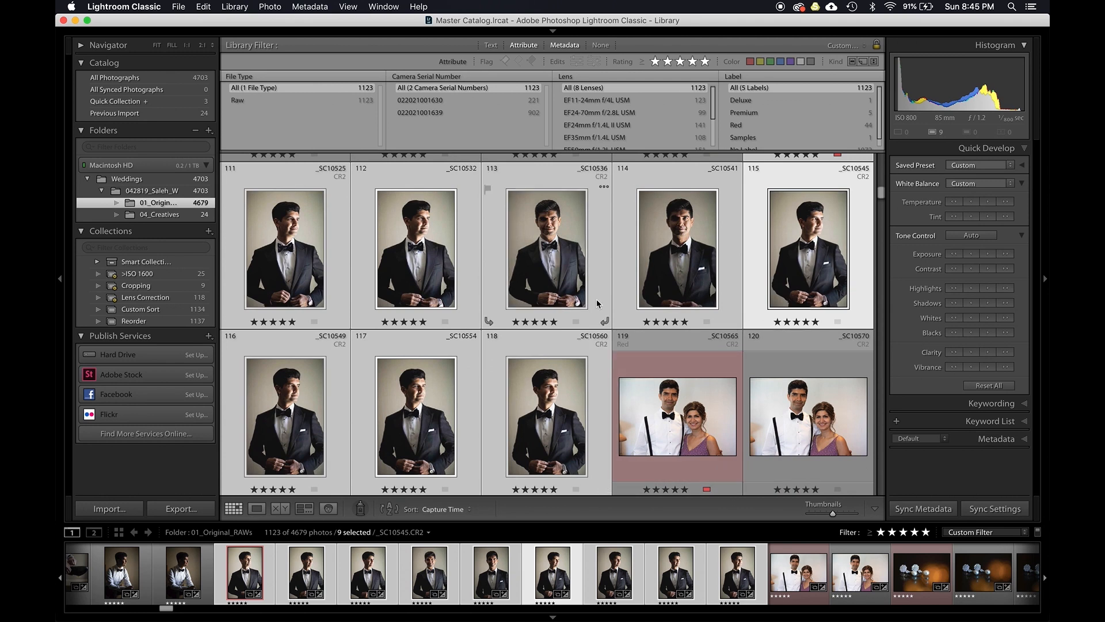
scroll(597, 302, "up", 3)
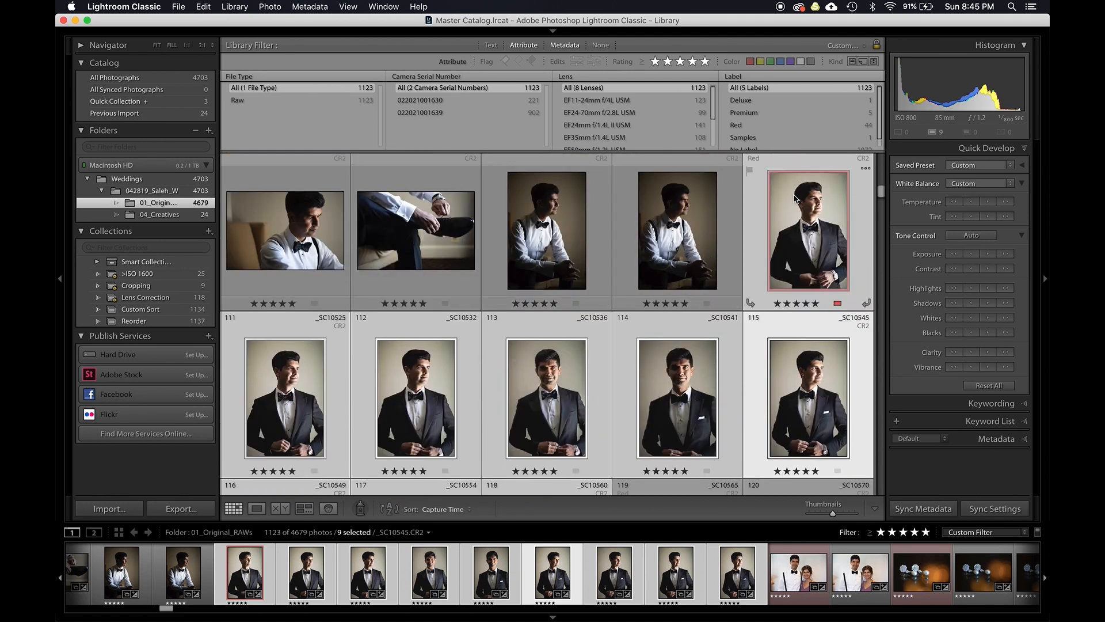
- Open individual groom portraits in Develop and step through them to check the adjustments
left_click(802, 204)
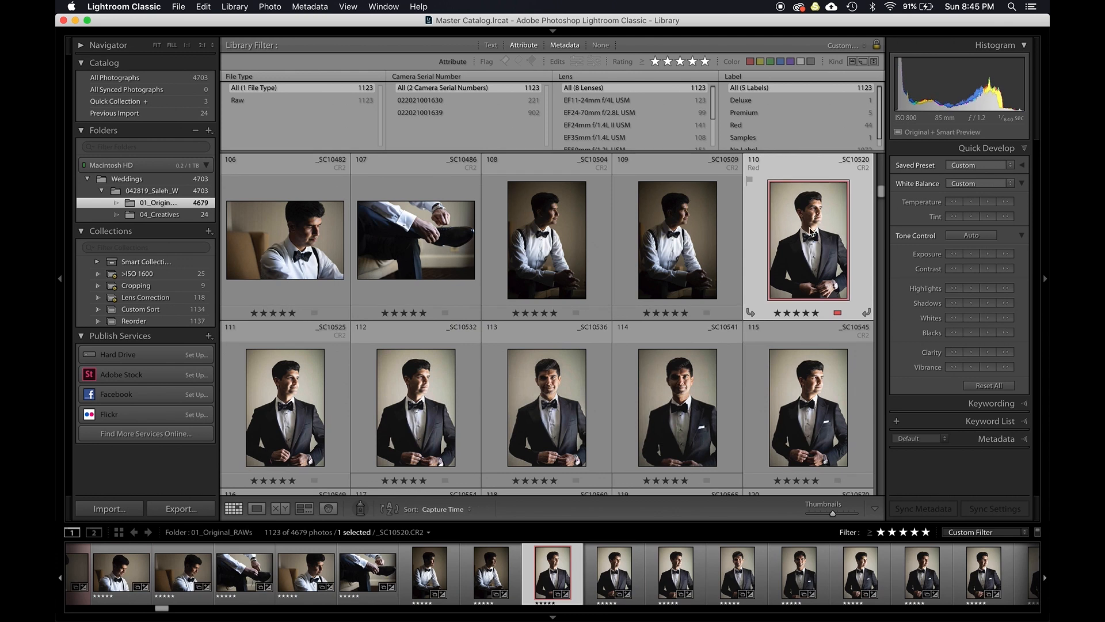
left_click(268, 430)
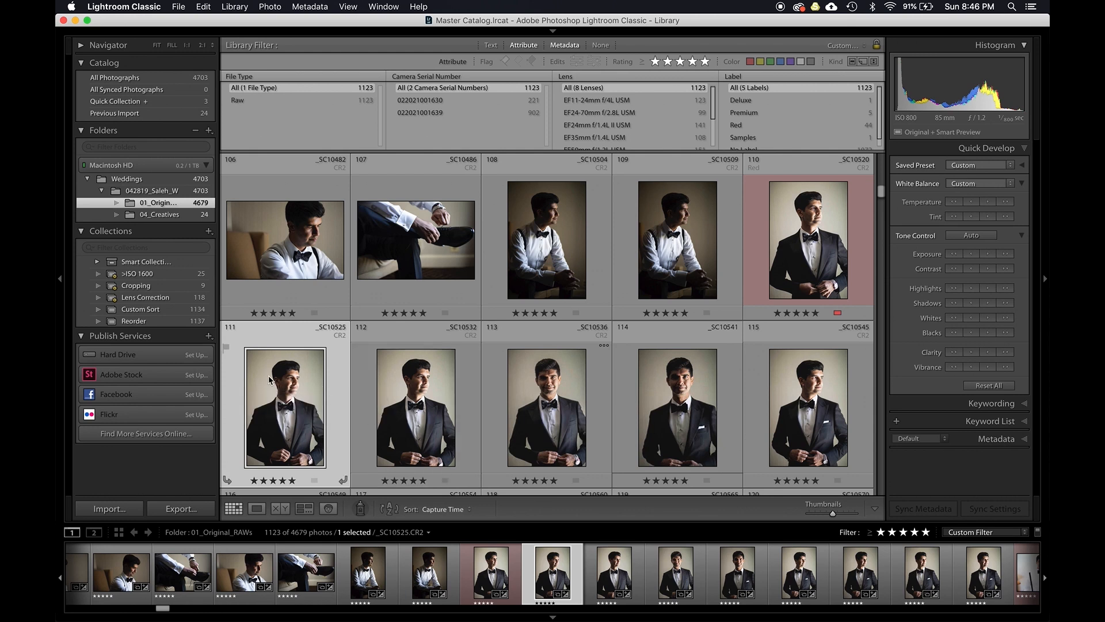
left_click(814, 248)
key("d")
key("Right")
key("Right")
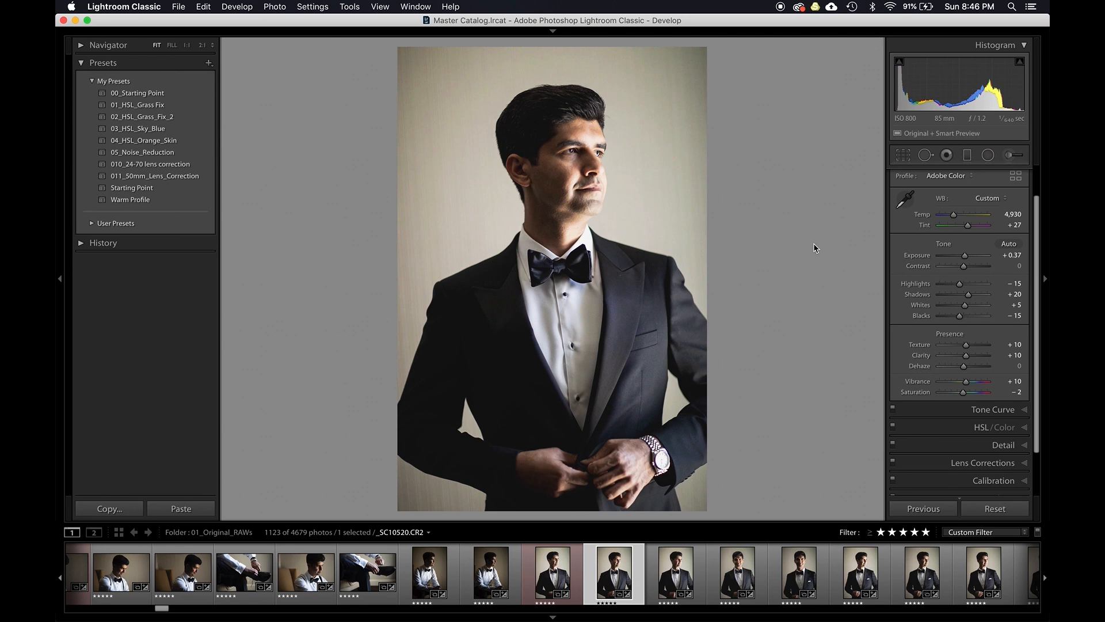
key("Right")
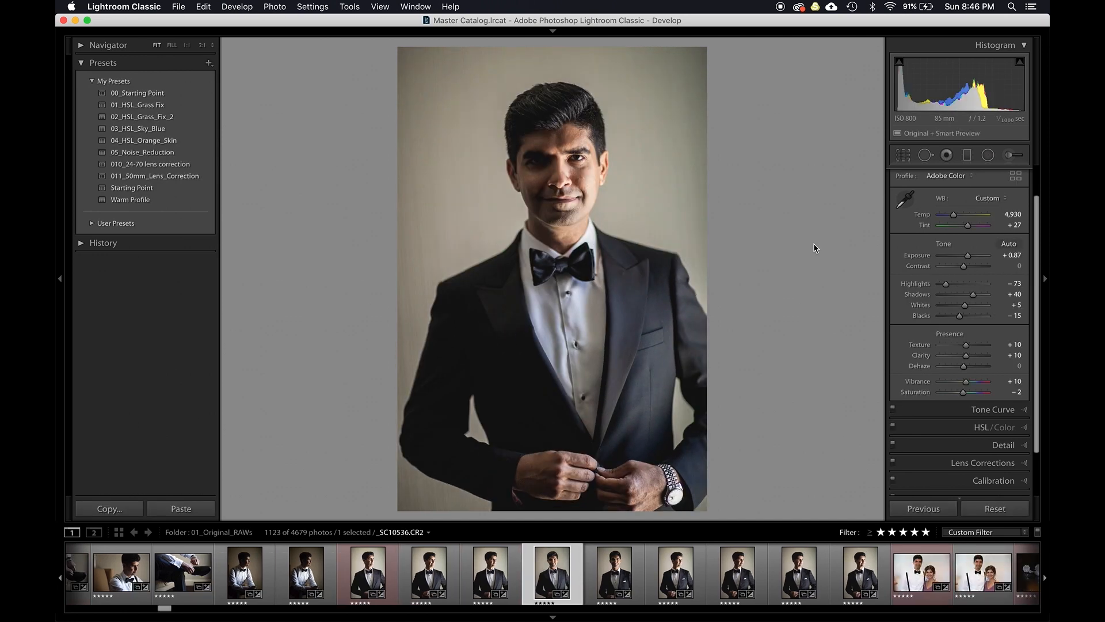
key("g")
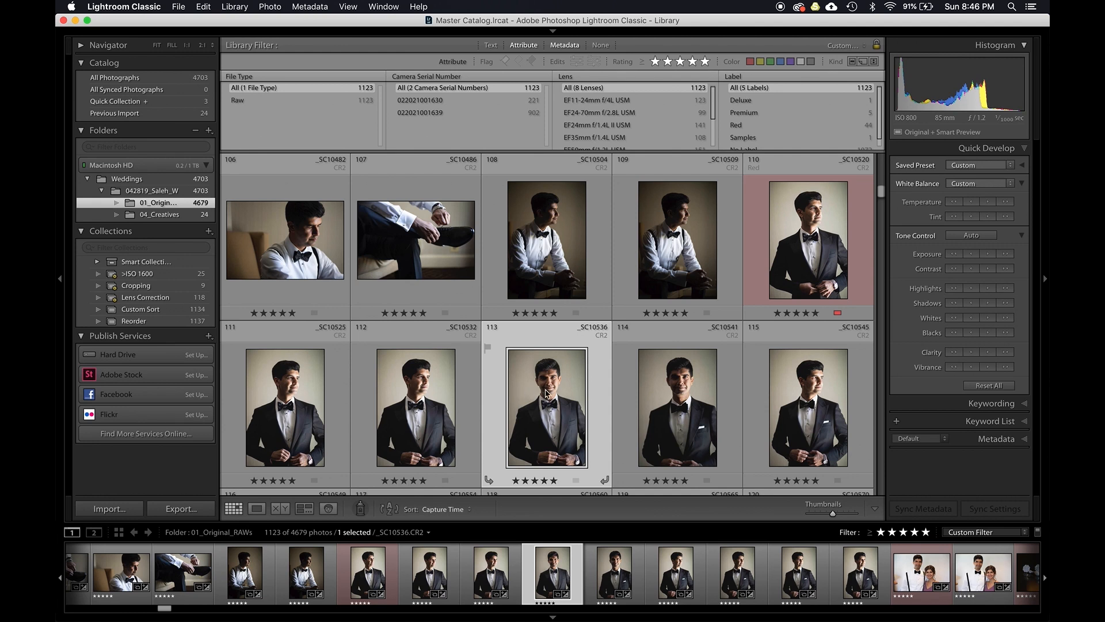
scroll(546, 394, "down", 5)
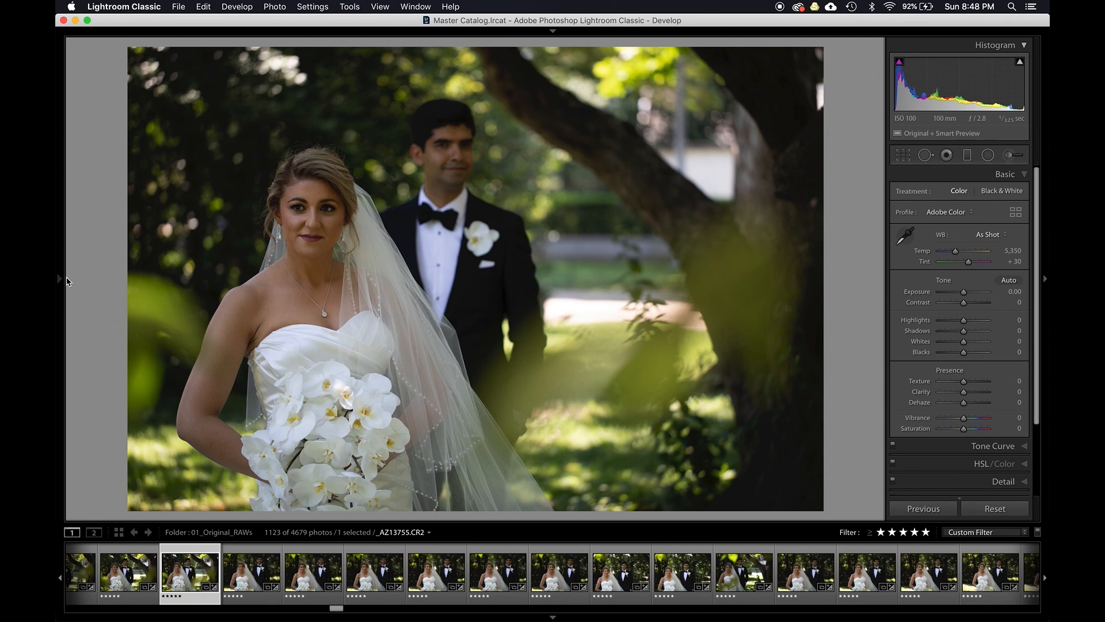
- Apply the Starting Point preset to the bride and groom photo and raise its exposure to +0.30
mouse_move(60, 285)
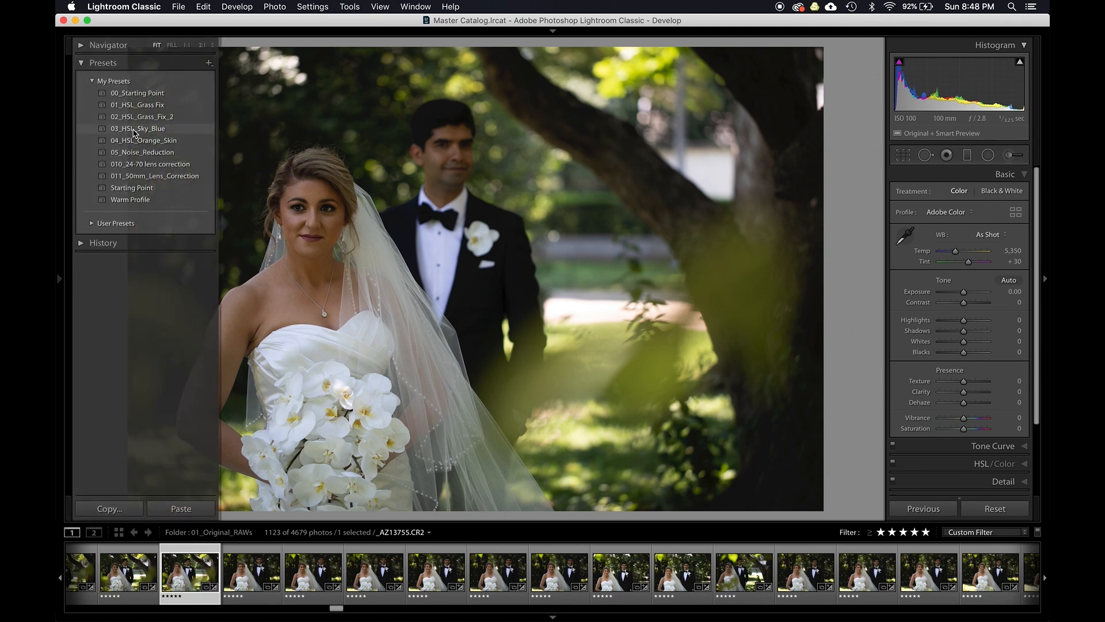
left_click(132, 190)
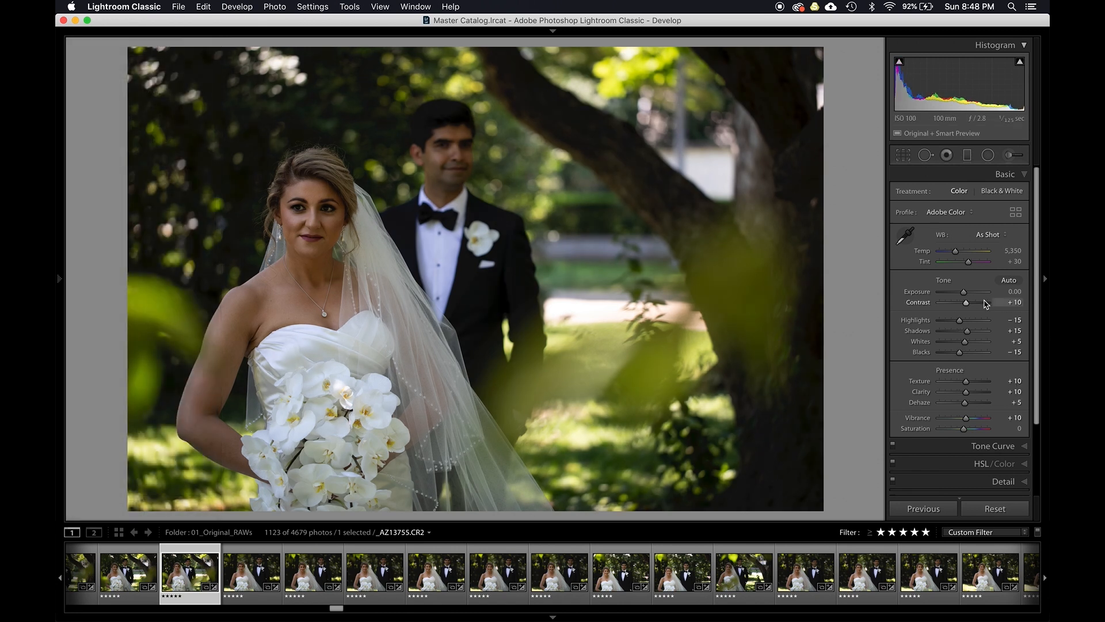
scroll(972, 296, "up", 4)
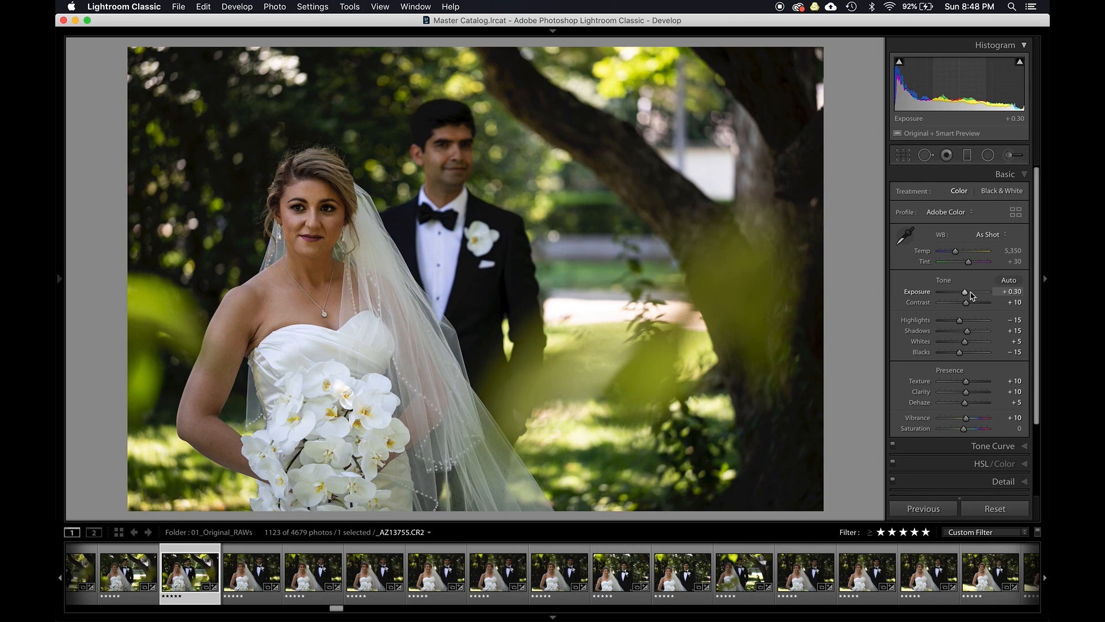
- Synchronize the edited bride and groom photo's settings to the 29 selected similar shots
scroll(972, 294, "up", 1)
scroll(968, 254, "down", 1)
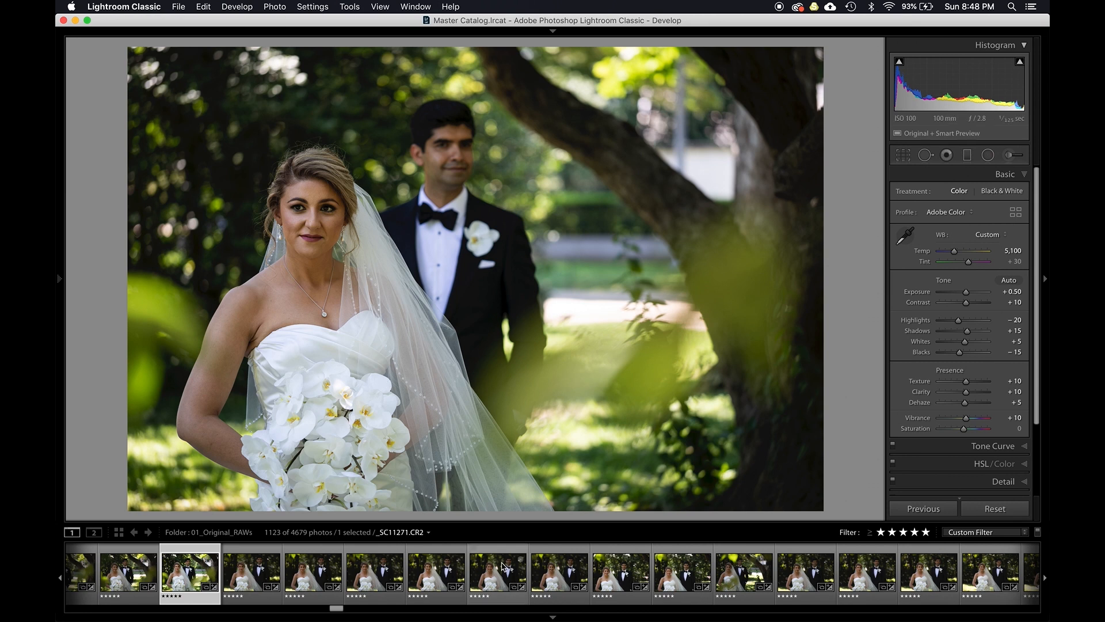
scroll(444, 572, "right", 3)
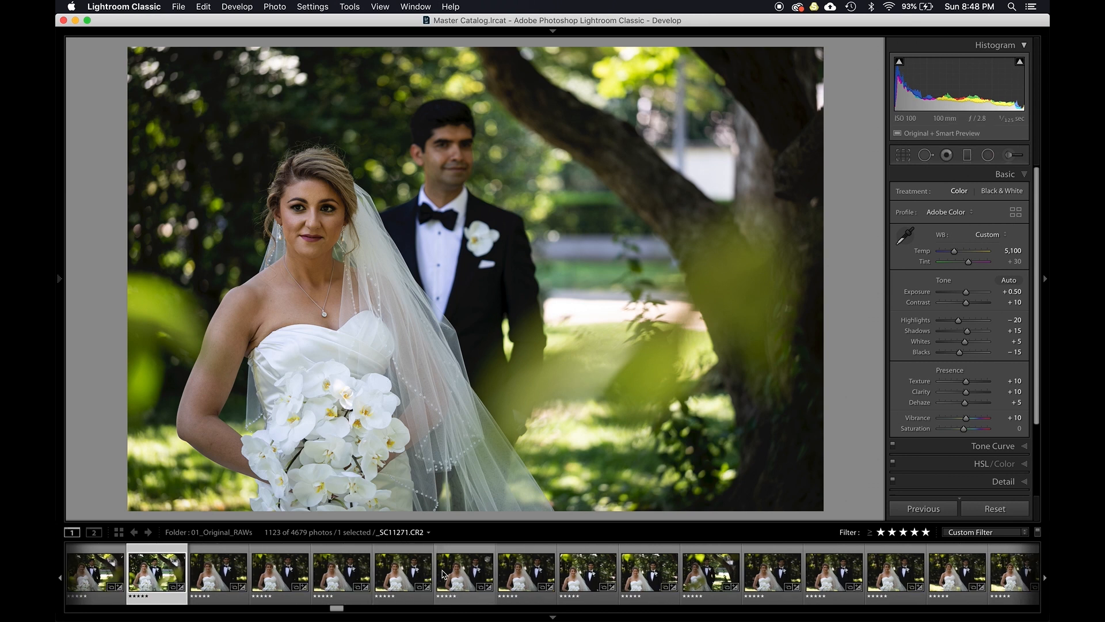
scroll(443, 573, "right", 15)
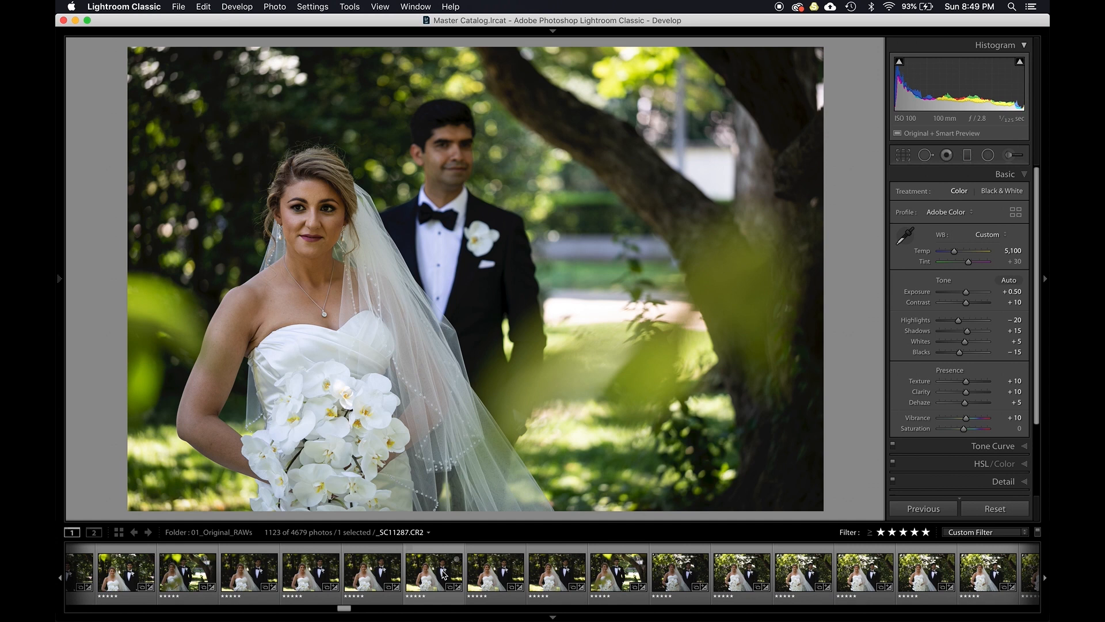
scroll(443, 573, "right", 14)
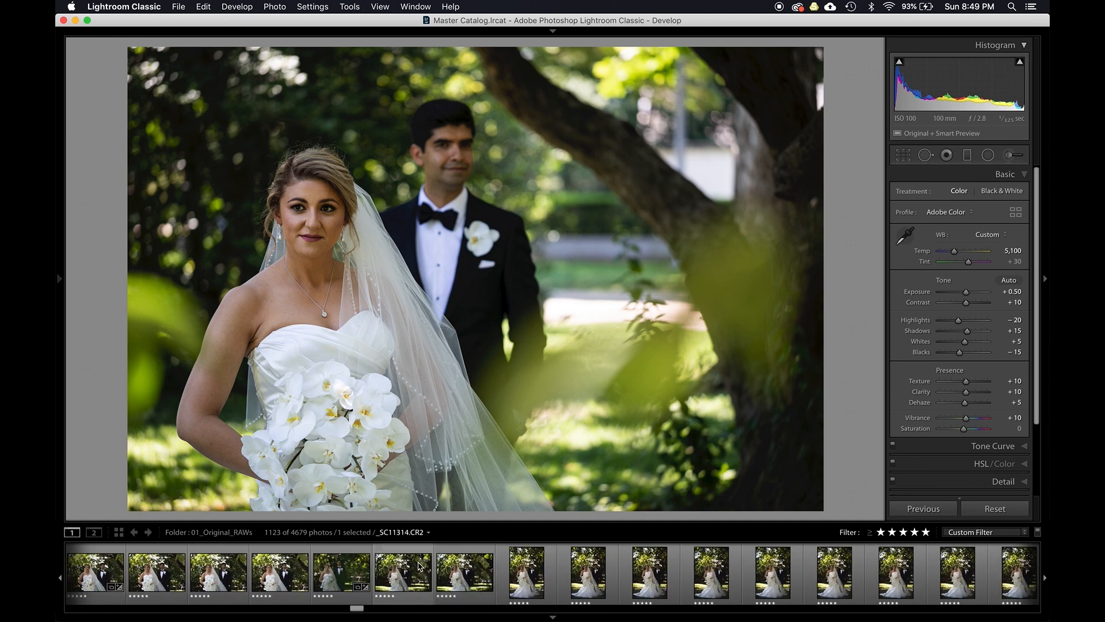
left_click(457, 571, "shift")
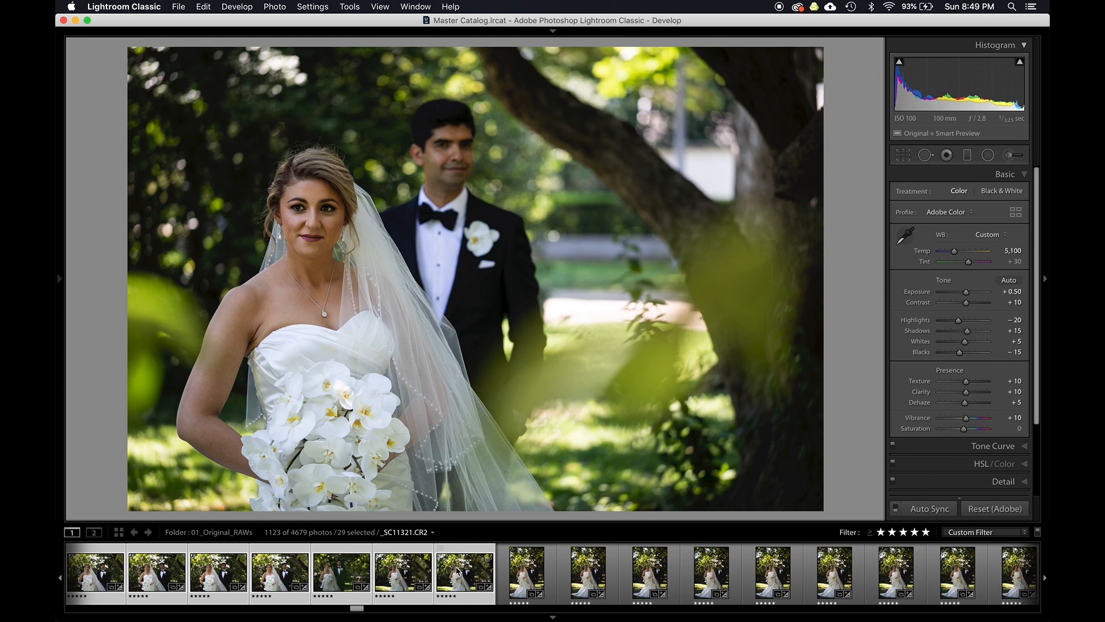
key("super+shift+s")
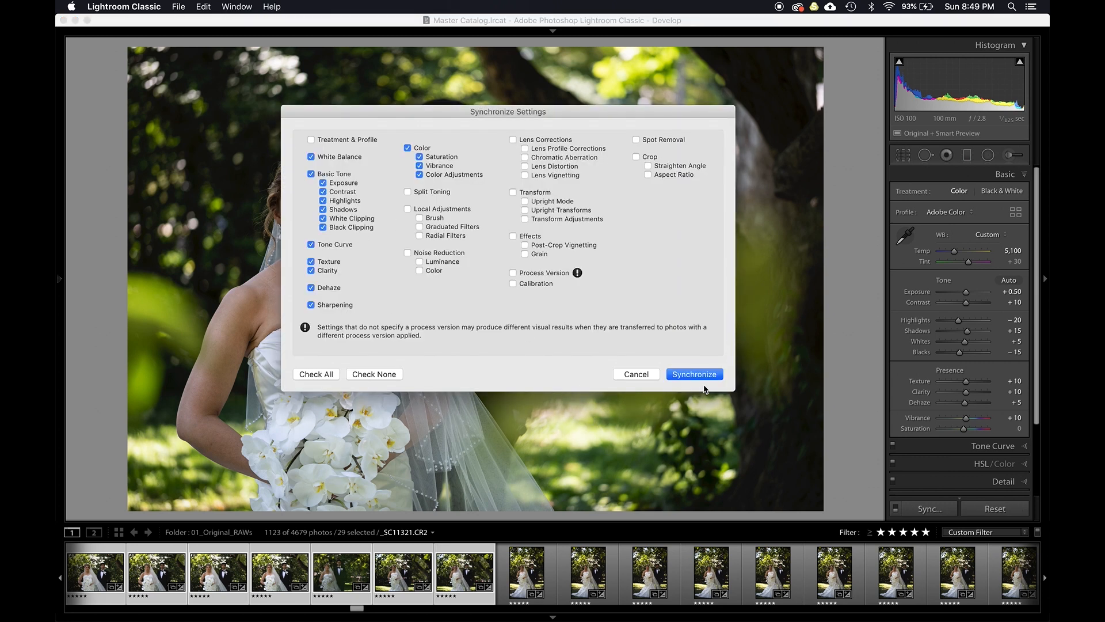
left_click(695, 374)
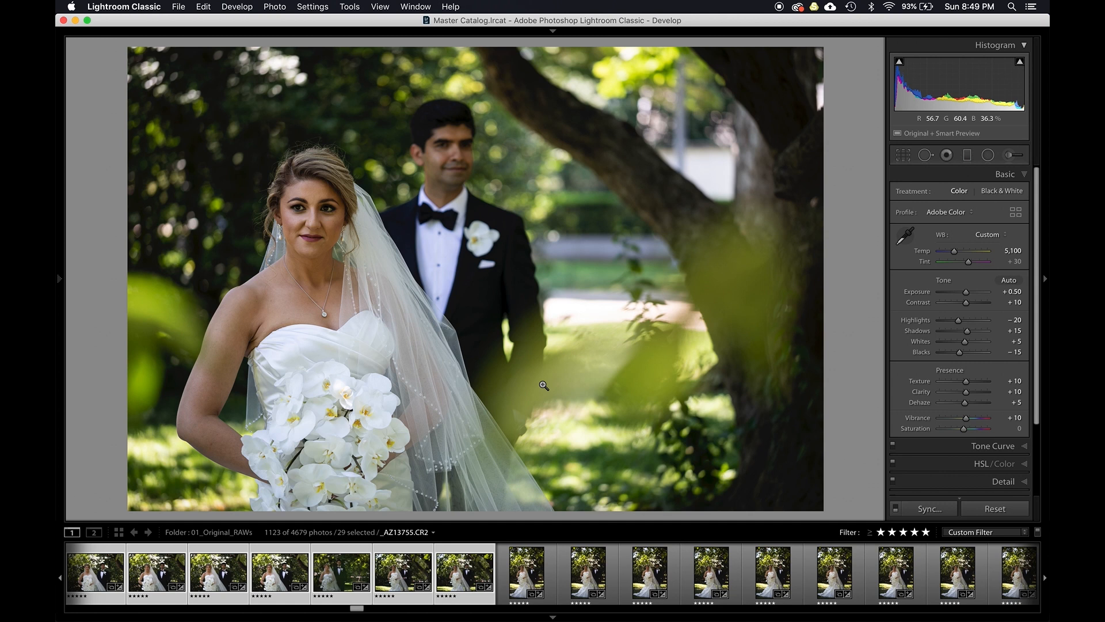
- Review the 29 synced bride and groom photos in full-screen Survey view
key("g")
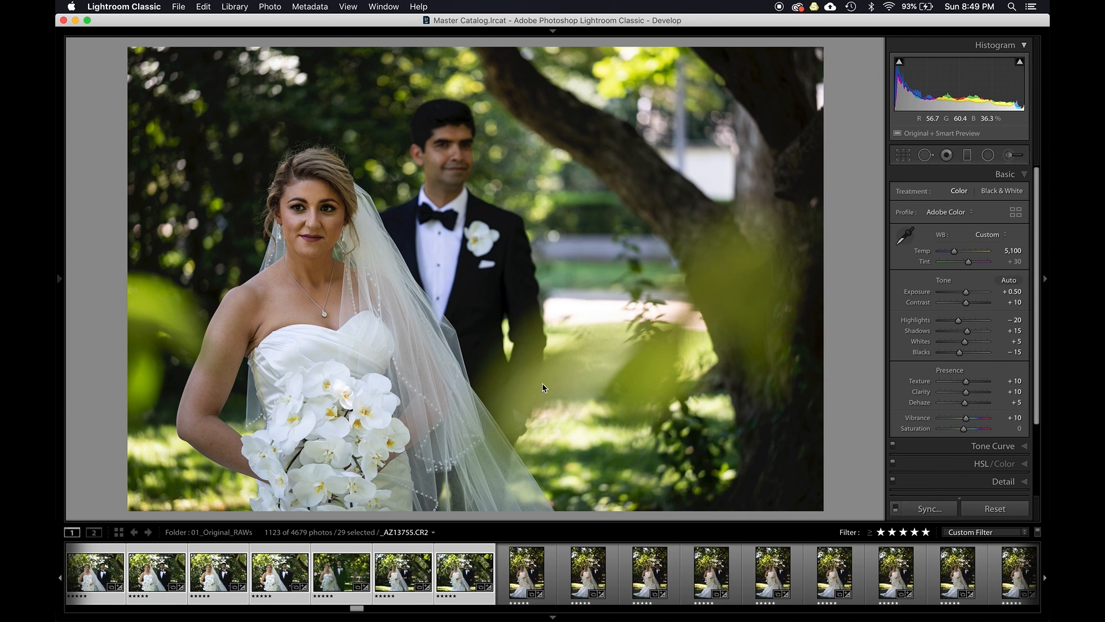
key("shift+Tab")
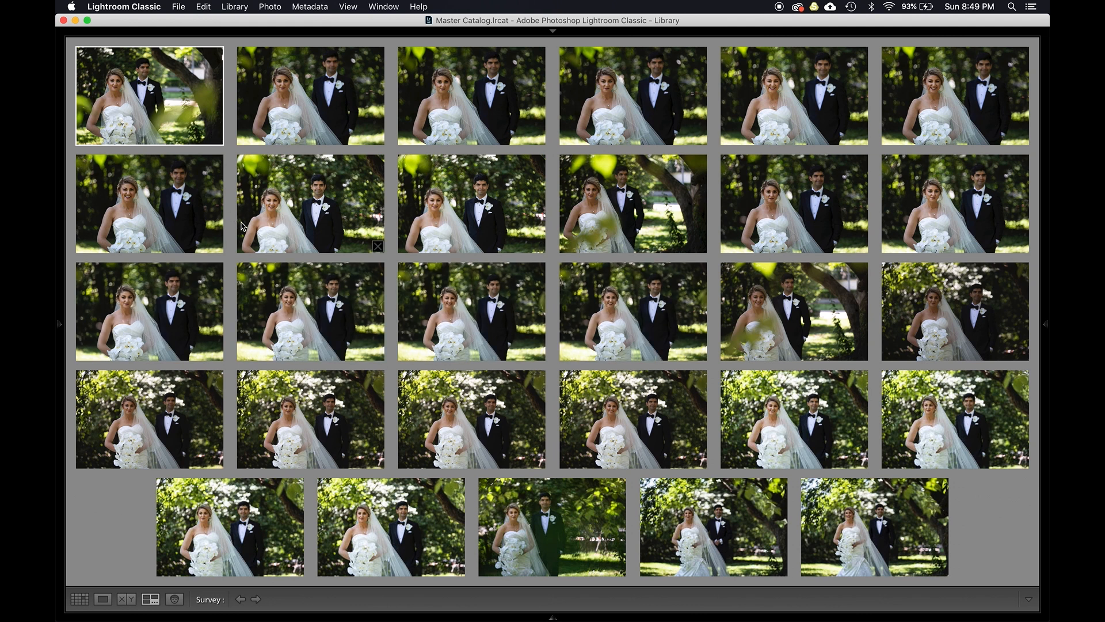
left_click(278, 205)
left_click(445, 204)
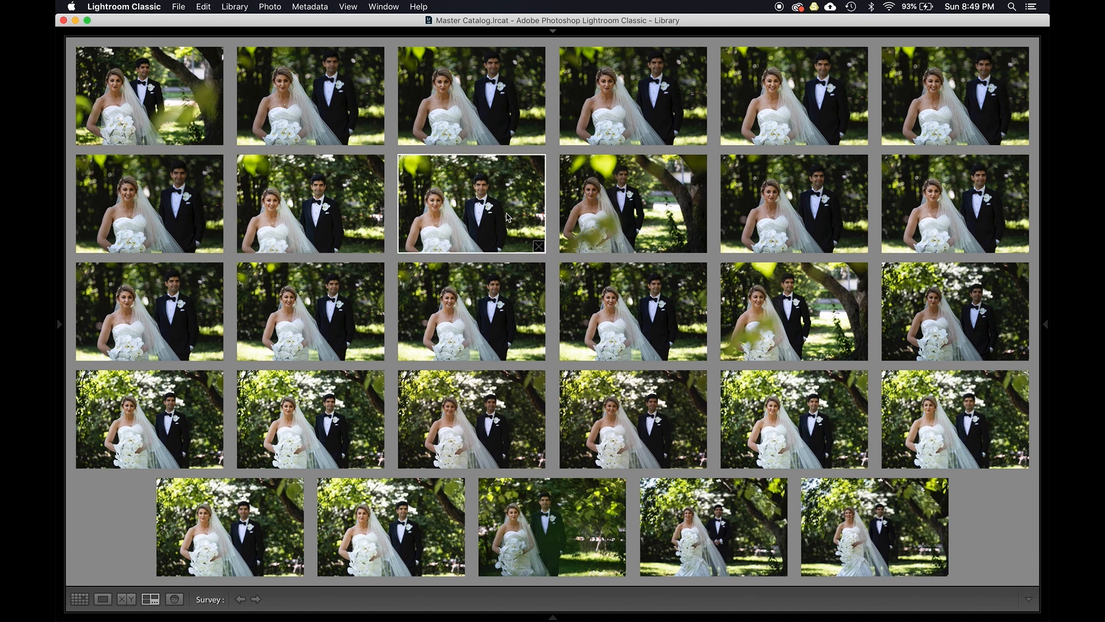
left_click(633, 202)
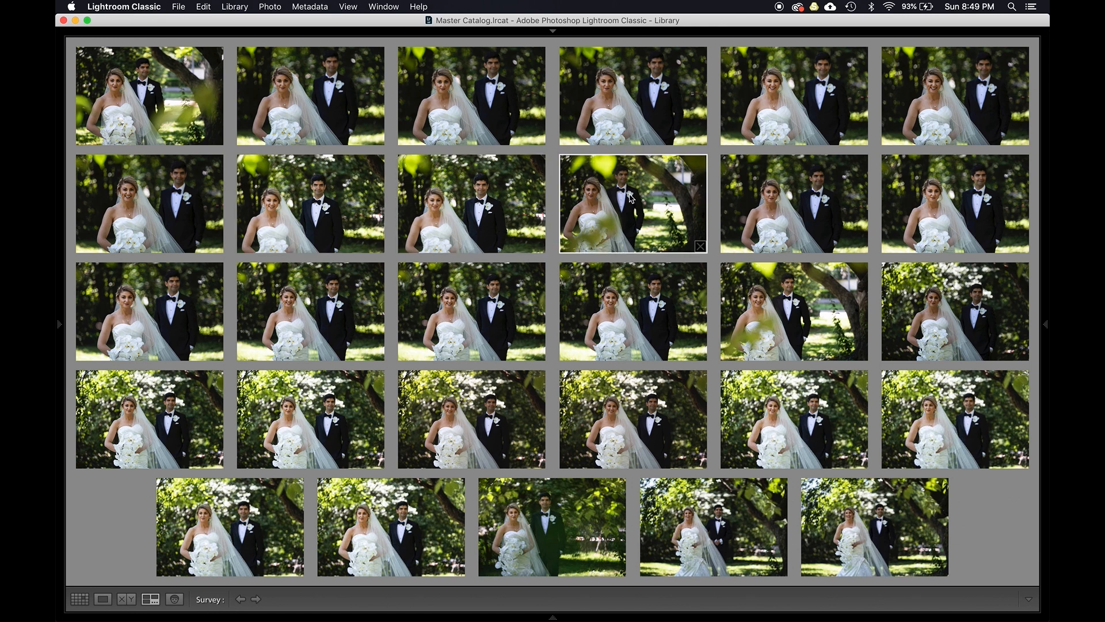
left_click(763, 206)
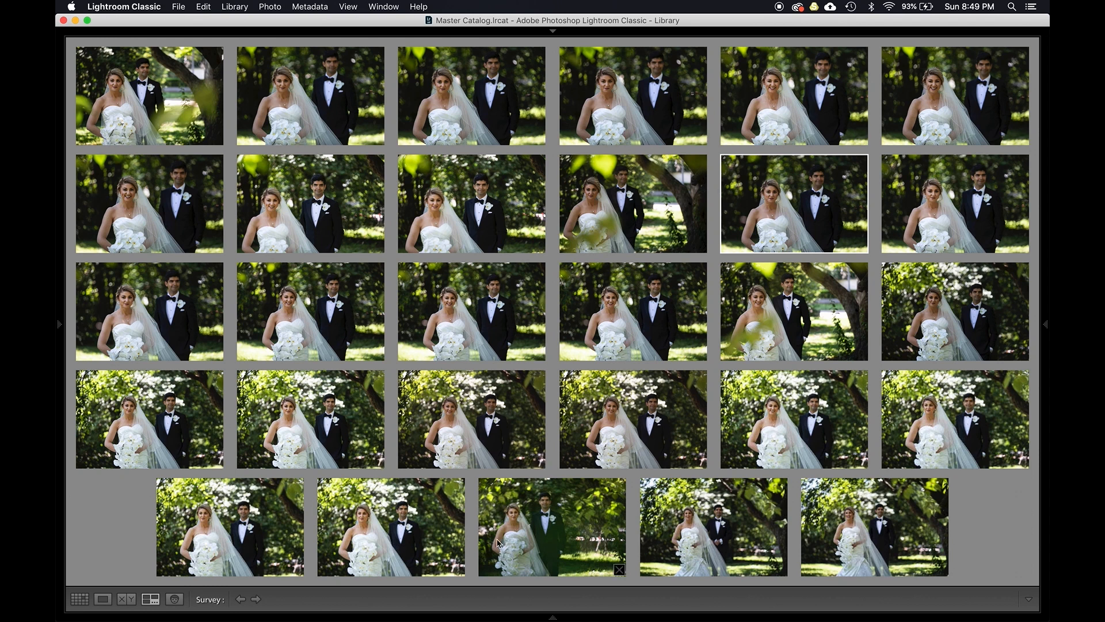
left_click(152, 115)
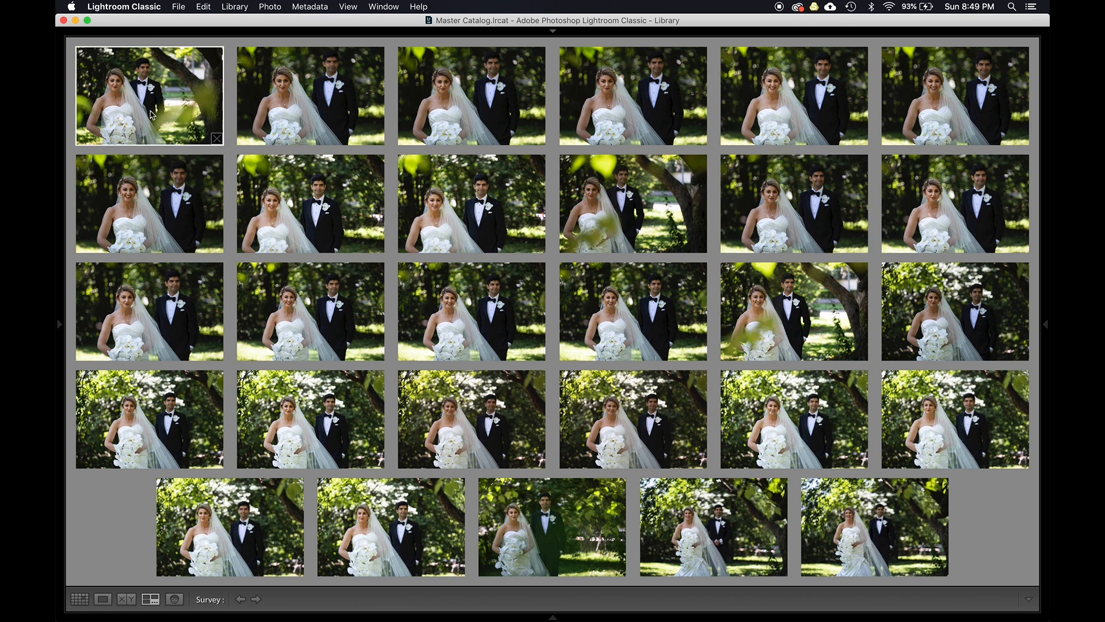
key("super+a")
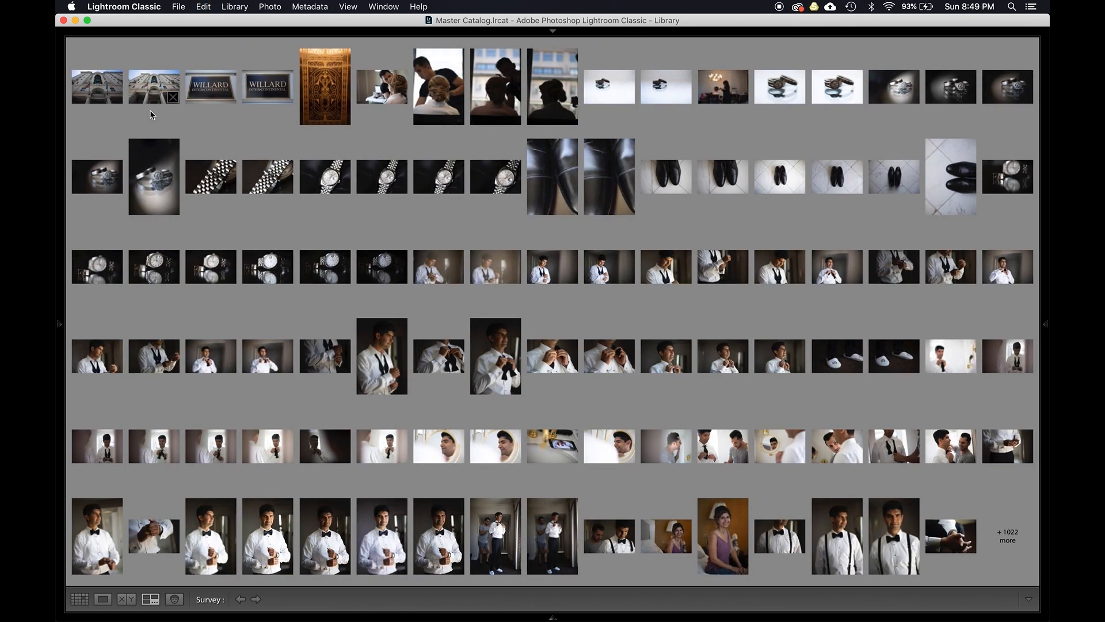
key("super+z")
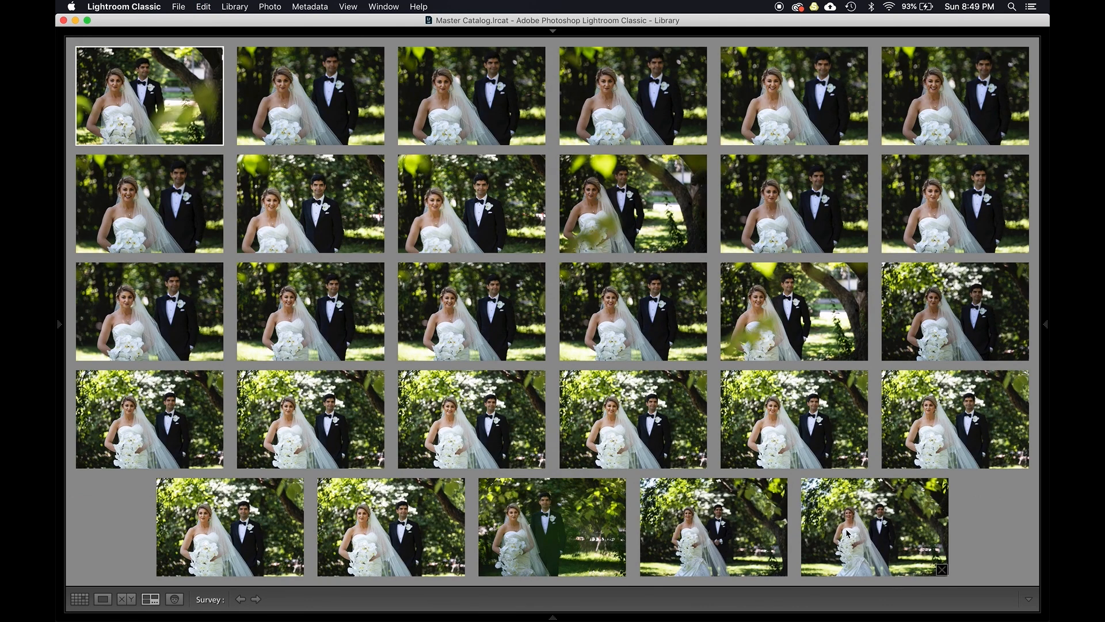
left_click(245, 6)
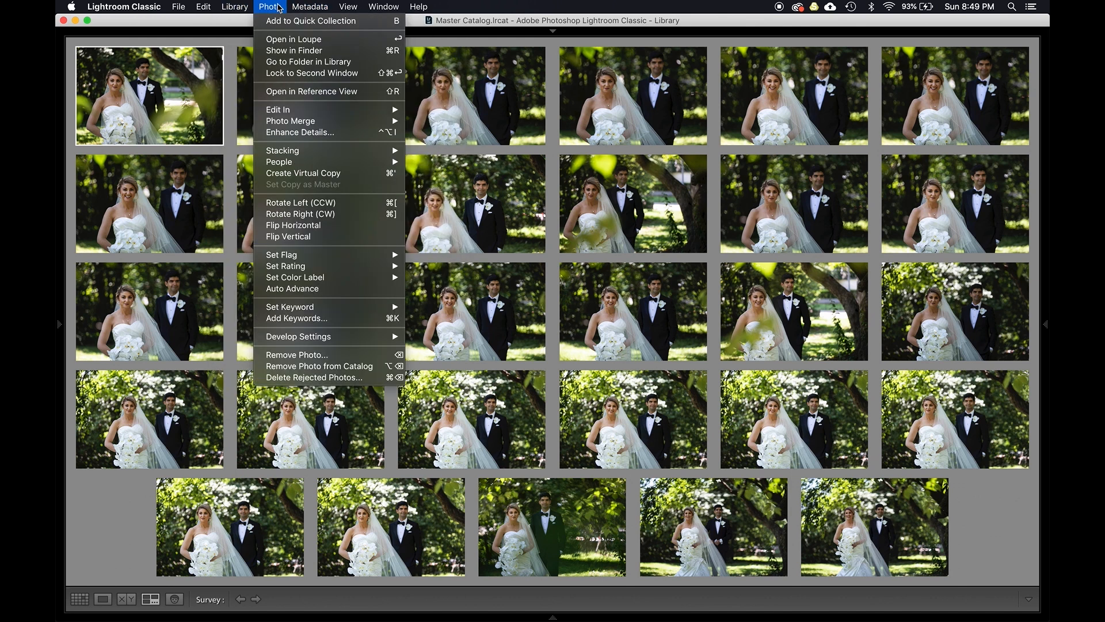
mouse_move(300, 5)
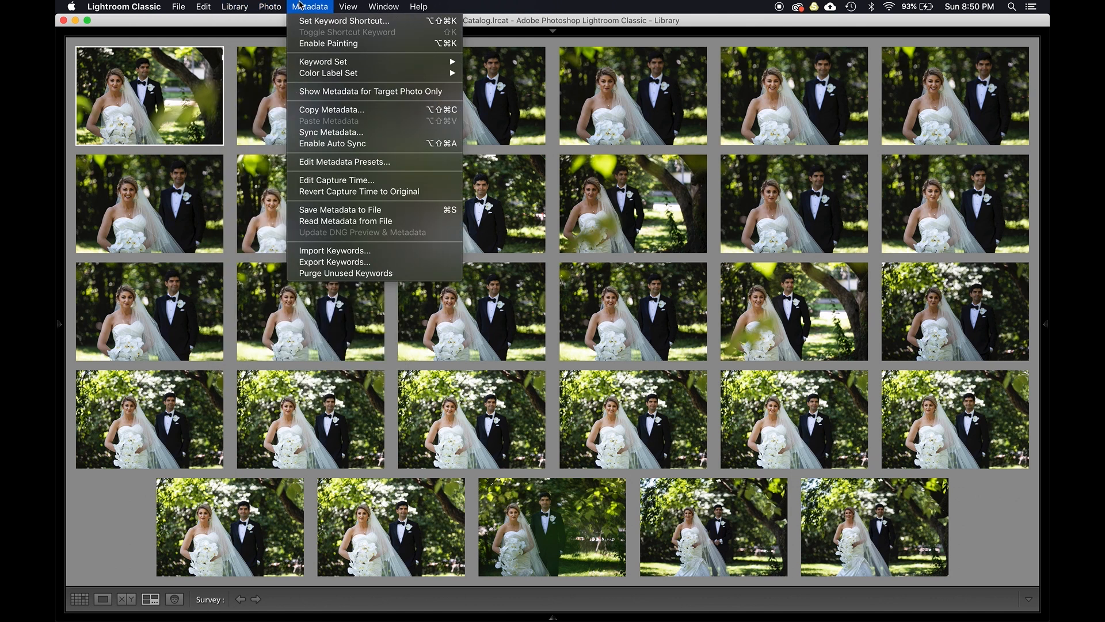
mouse_move(242, 7)
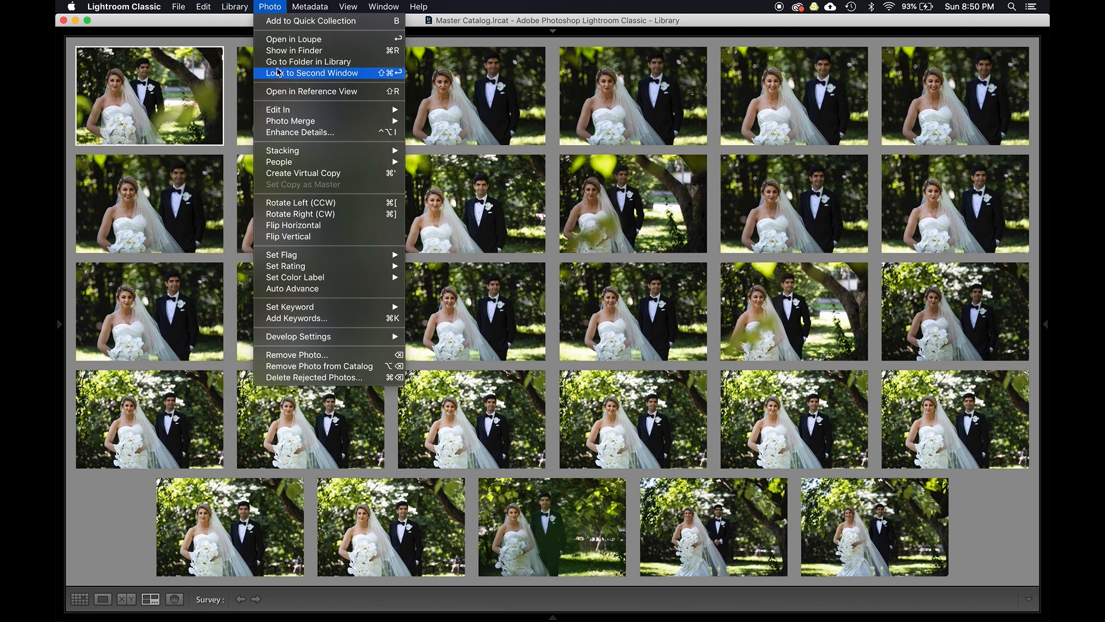
mouse_move(299, 337)
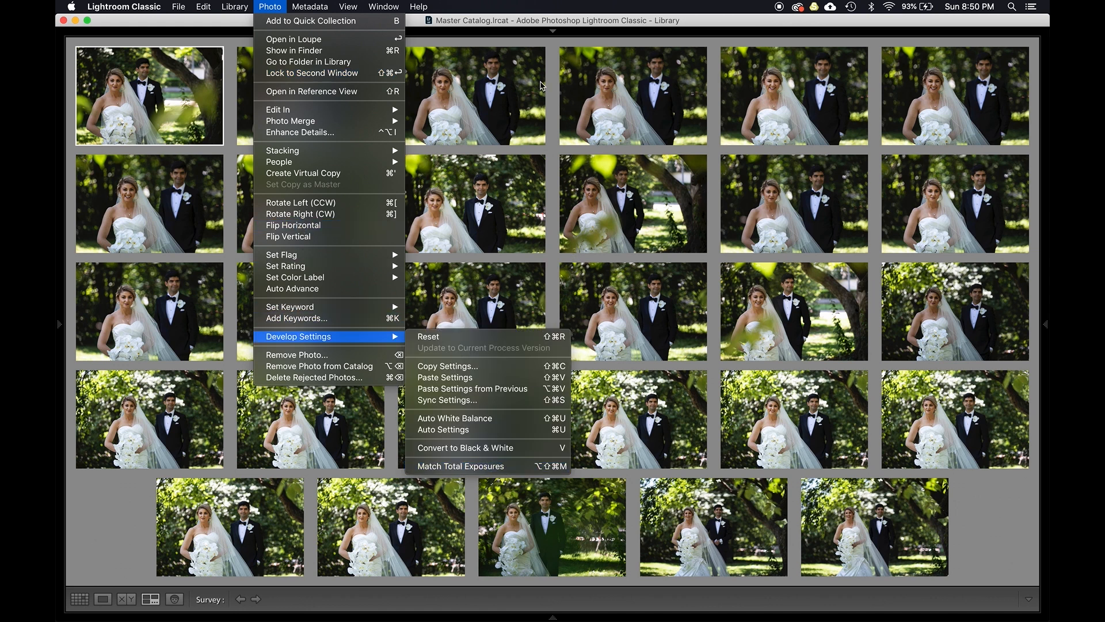
left_click(524, 23)
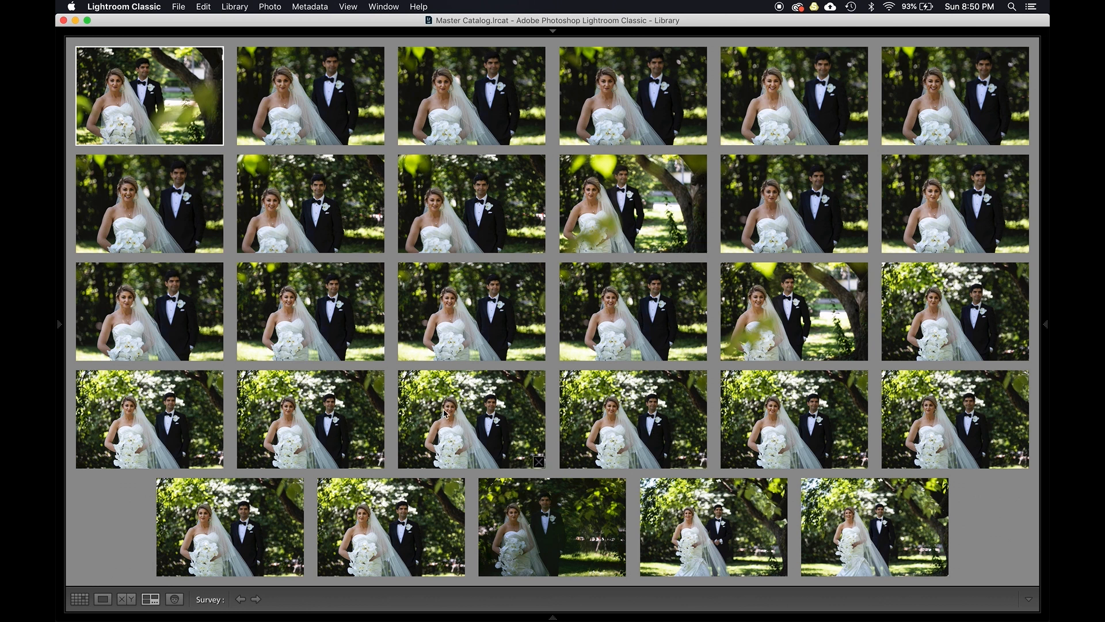
- Open the darker bride and groom shot in Develop and step to the neighbouring photo and back to compare
left_click(611, 406)
left_click(799, 319)
left_click(500, 298)
left_click(338, 316)
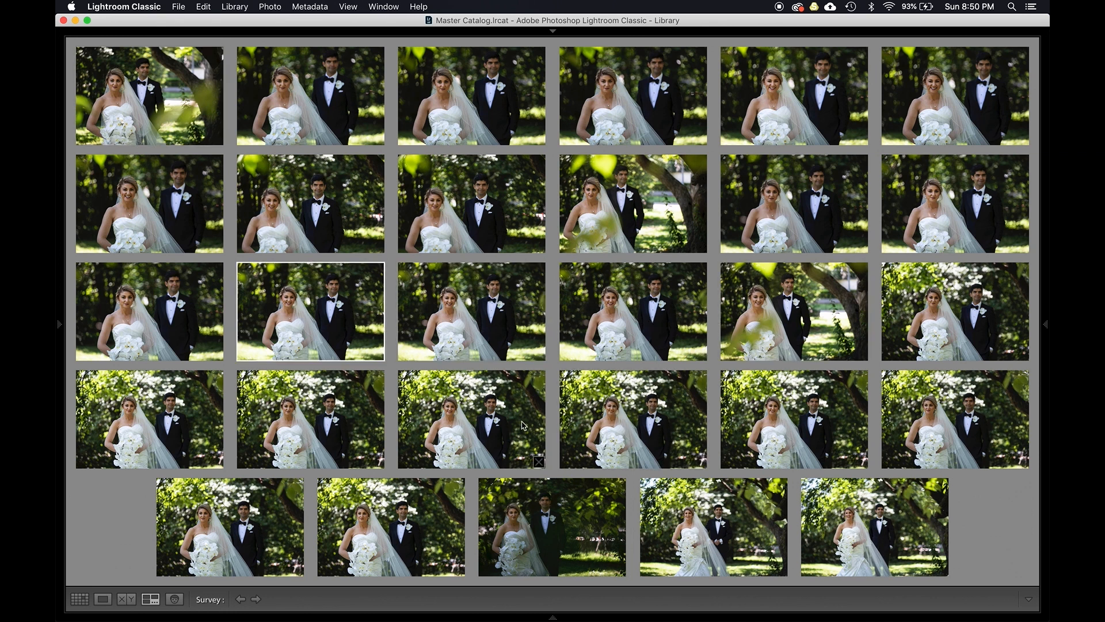
left_click(530, 498)
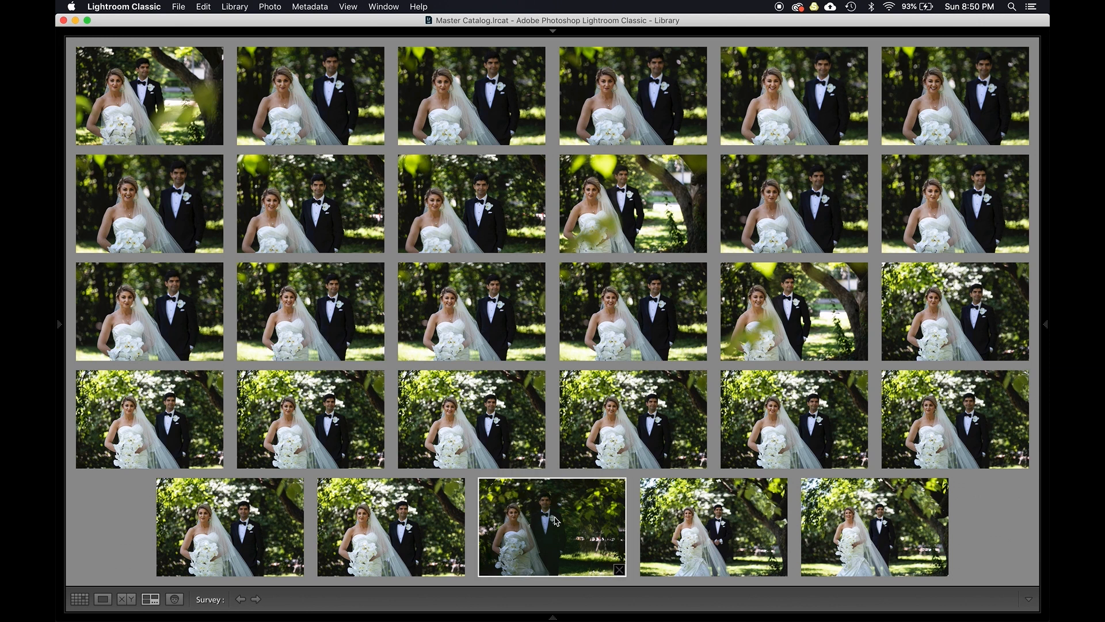
key("e")
key("d")
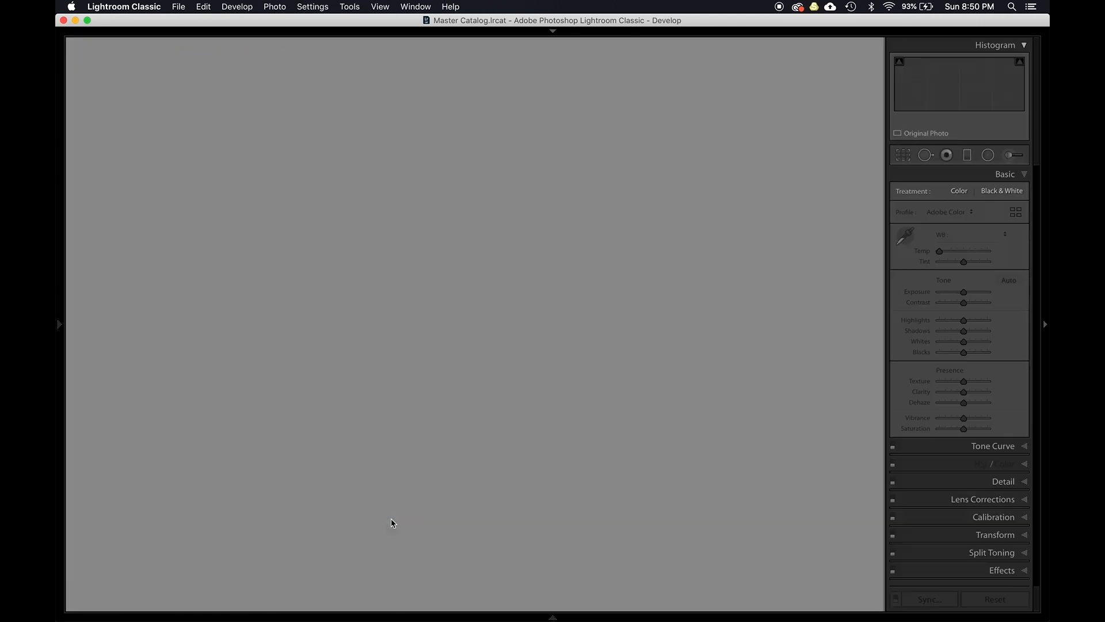
key("Right")
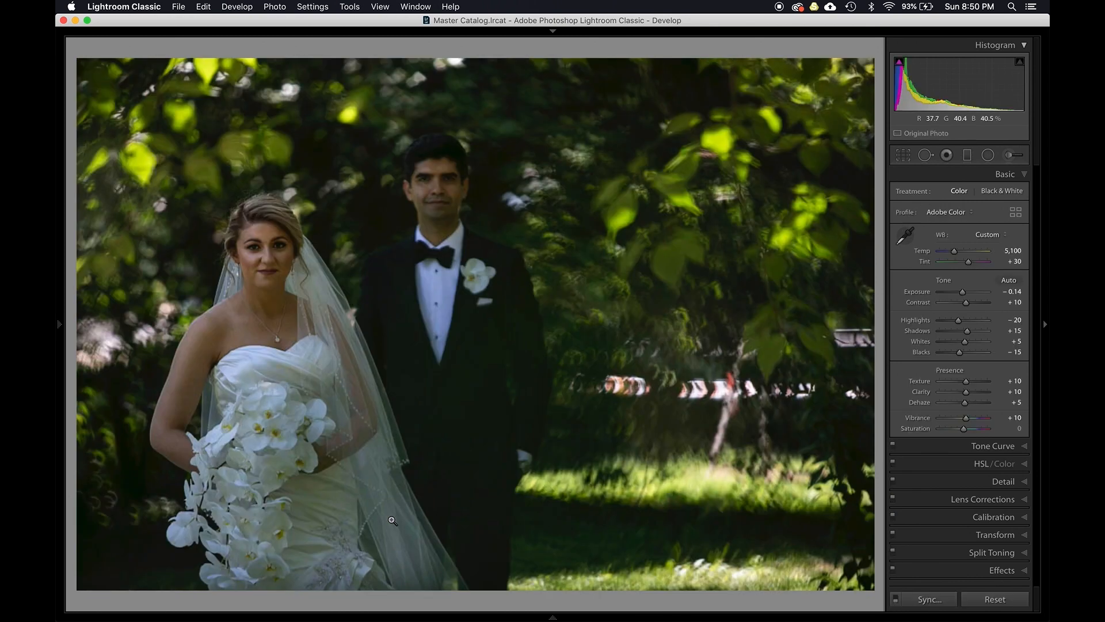
key("Left")
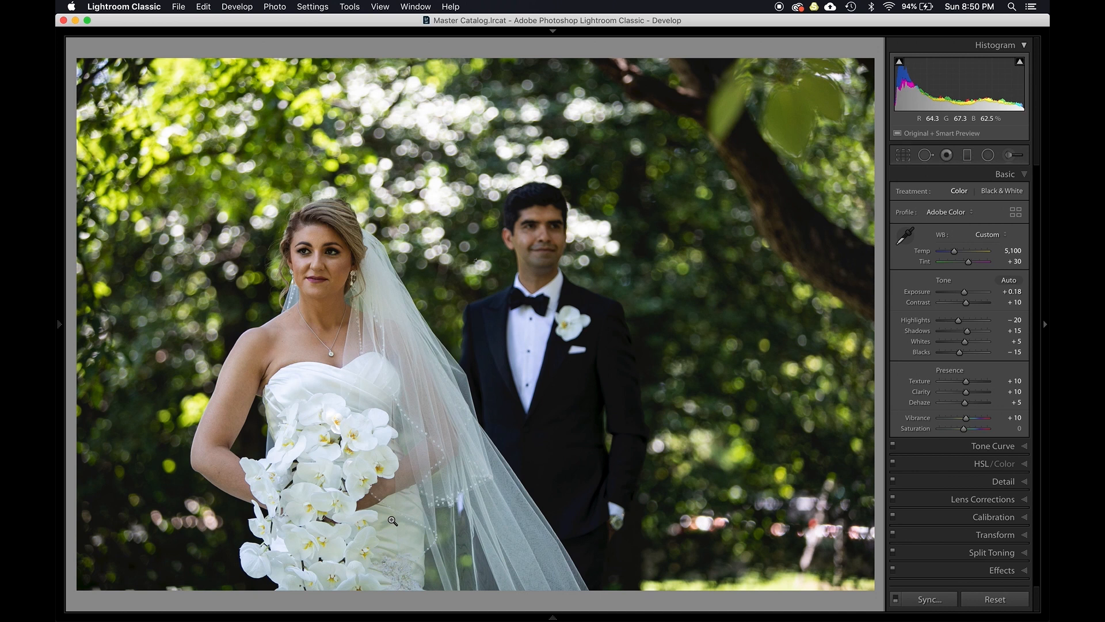
- Raise the darker shot's exposure to +0.45 and compare it with the brighter neighbouring photo
mouse_move(565, 616)
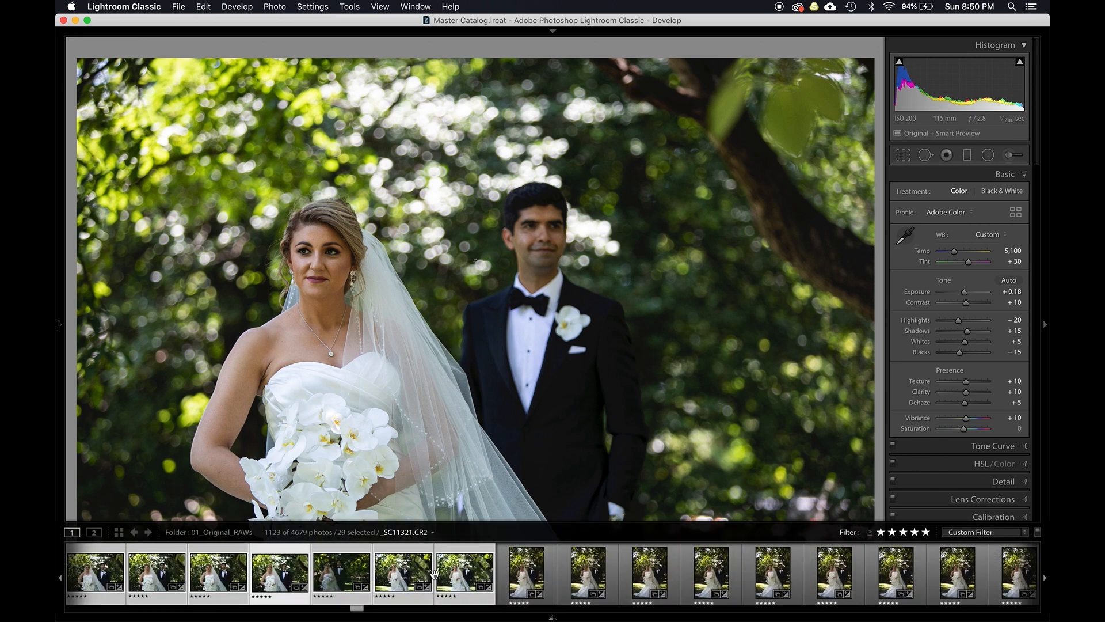
left_click(287, 575)
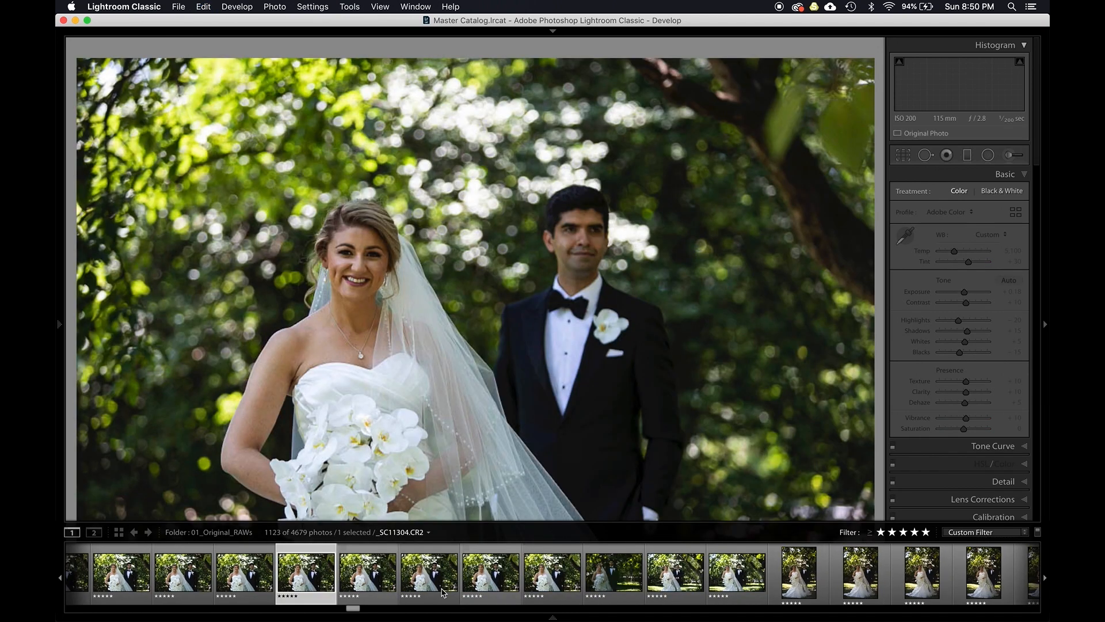
left_click(548, 581)
left_click(599, 576, "shift")
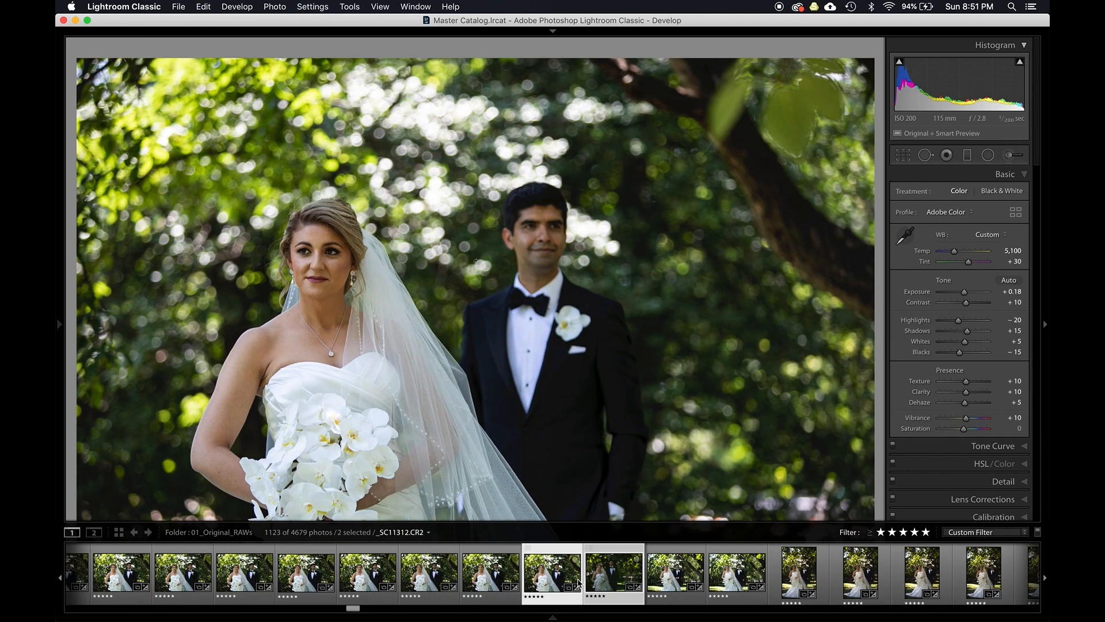
left_click(601, 576)
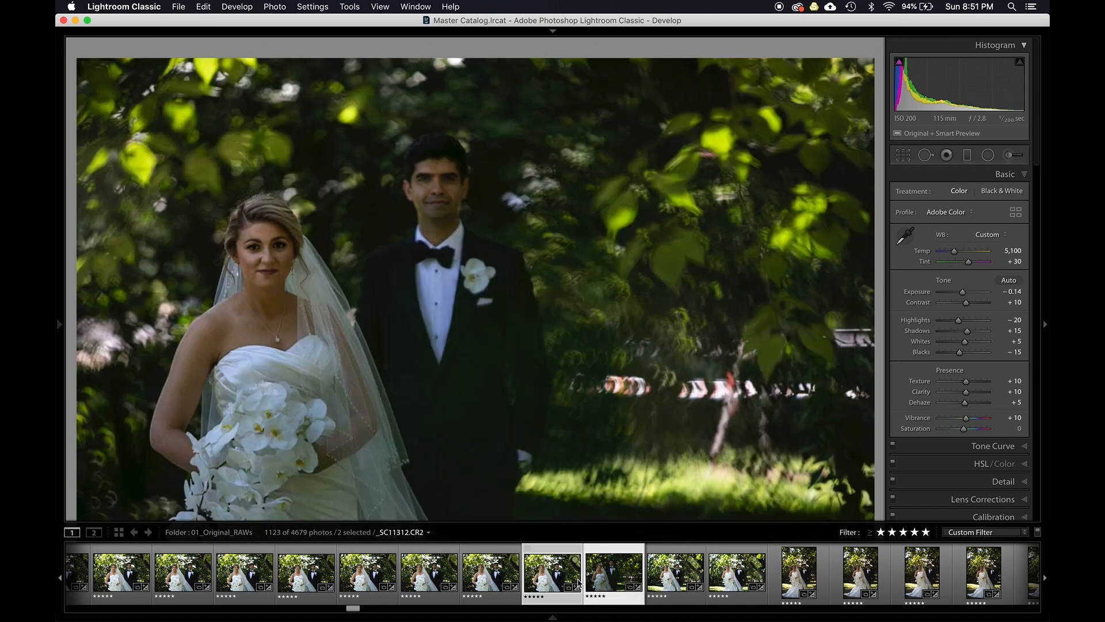
left_click_drag(913, 293, 968, 286)
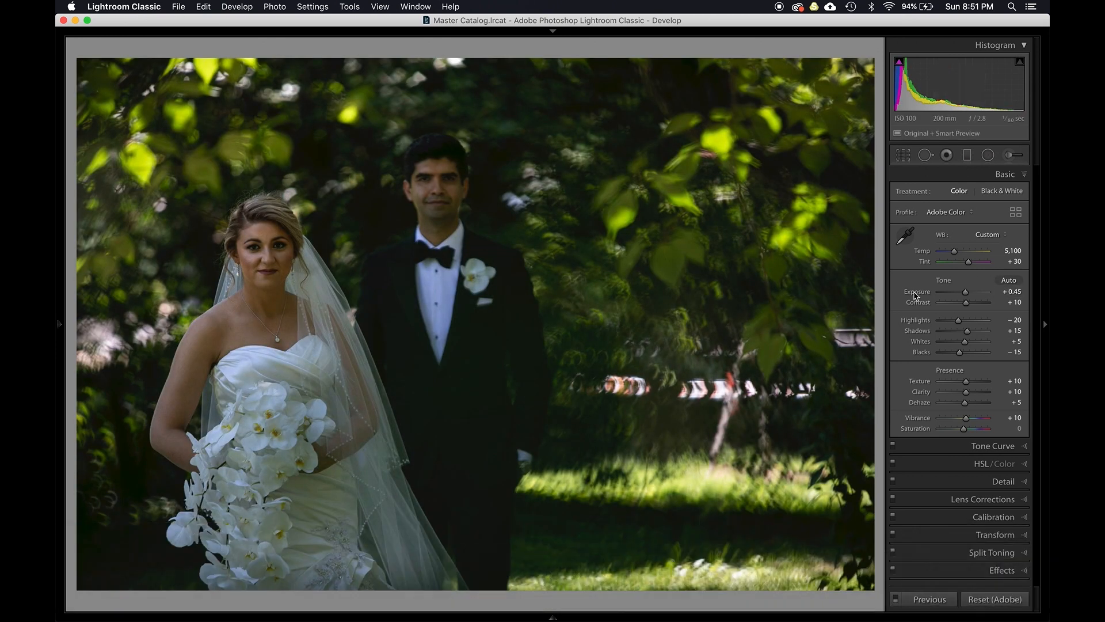
key("Right")
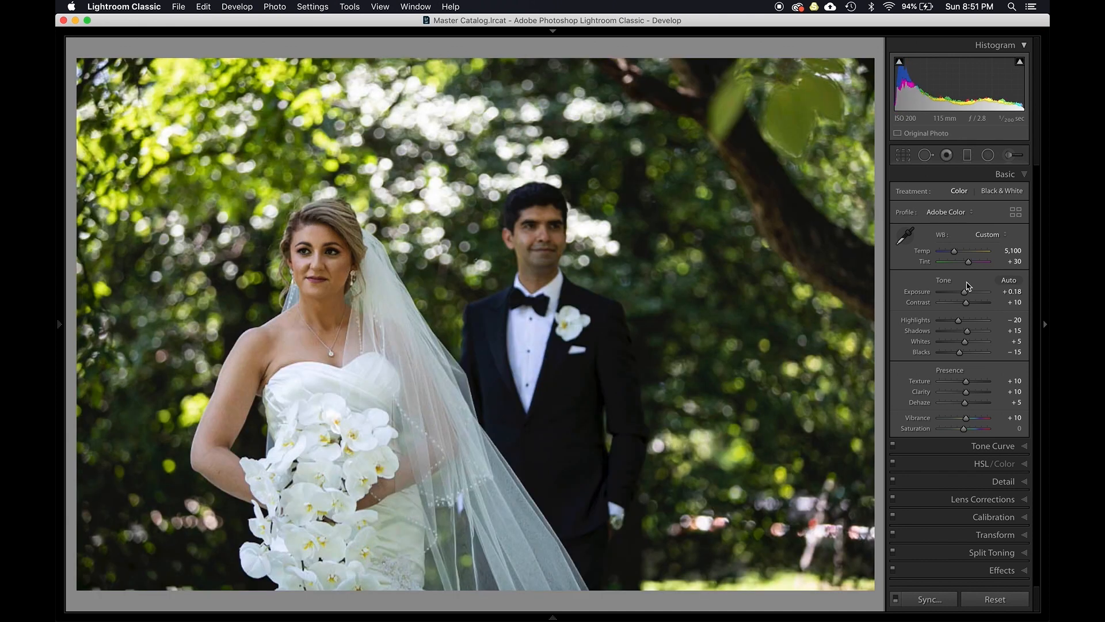
key("Left")
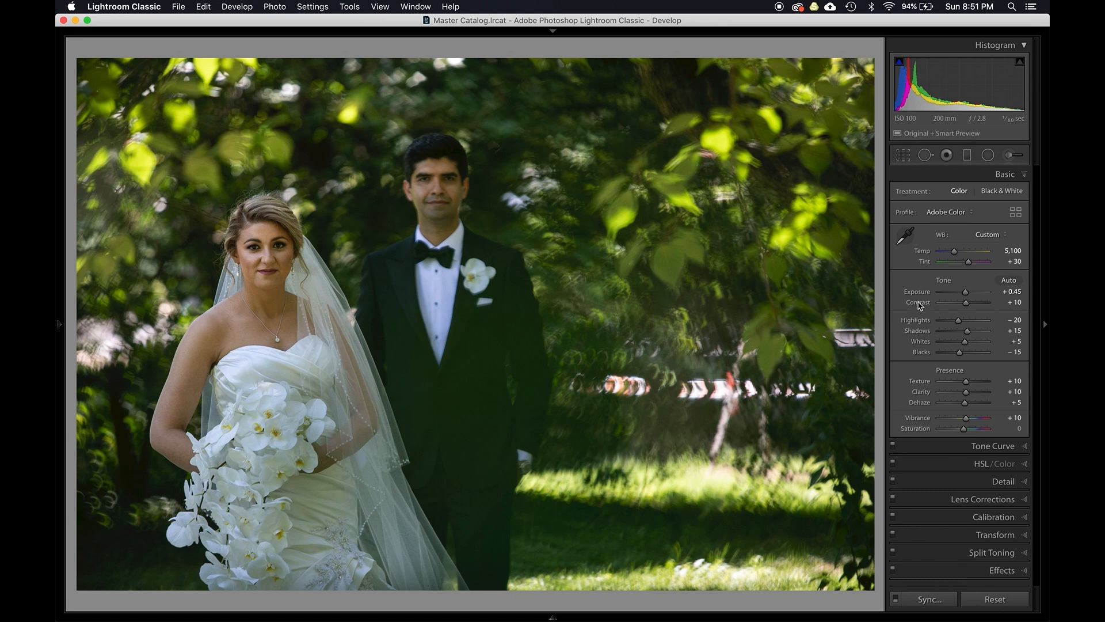
- Set the darker shot's exposure to +0.55 and blacks to -30, then compare both photos in Survey view
left_click_drag(966, 291, 966, 293)
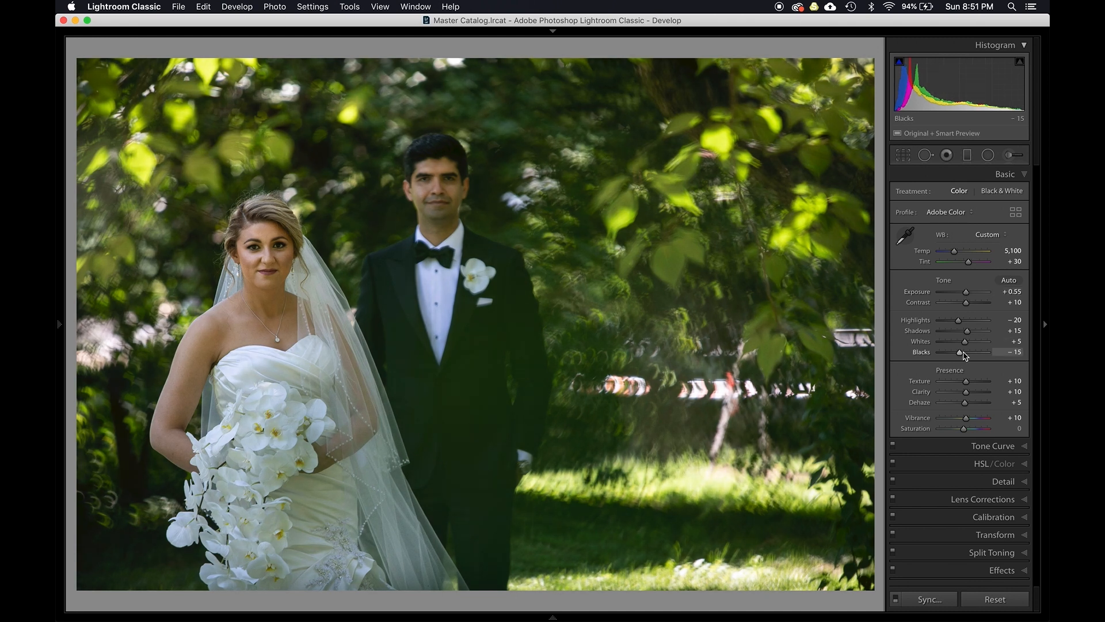
left_click_drag(965, 354, 956, 353)
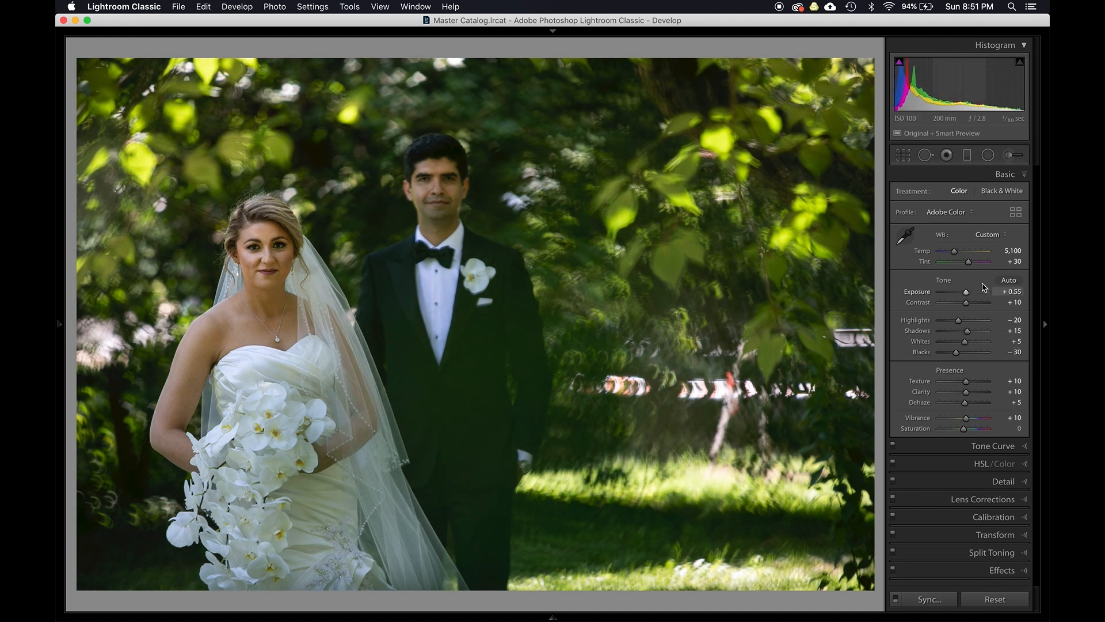
key("n")
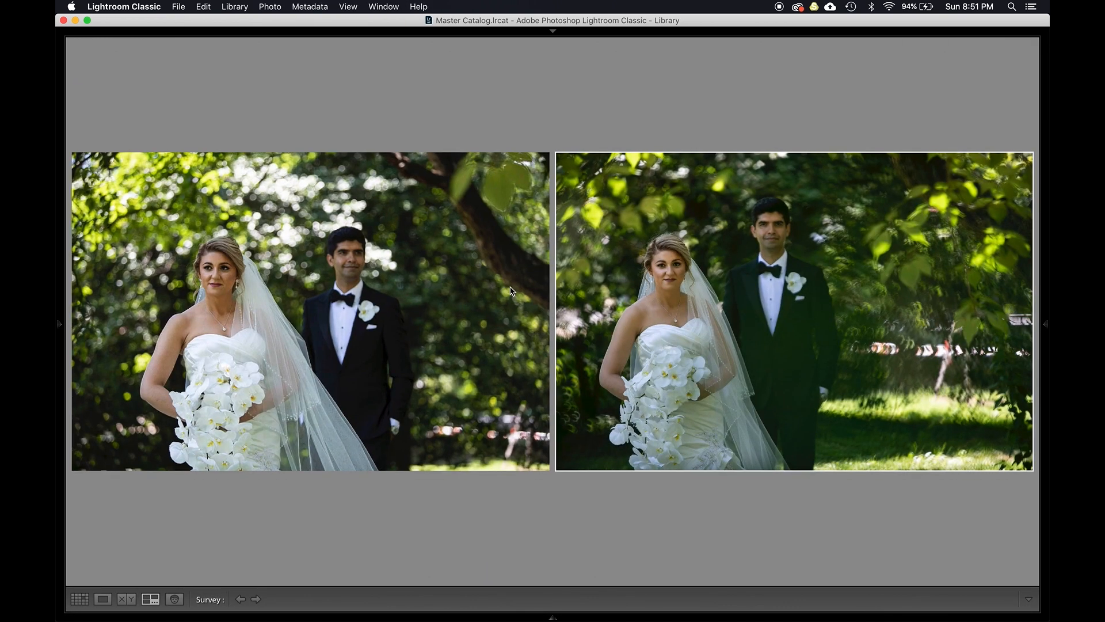
- Preview a vertical bride photo from the grid and return to the grid
key("g")
scroll(431, 287, "up", 3)
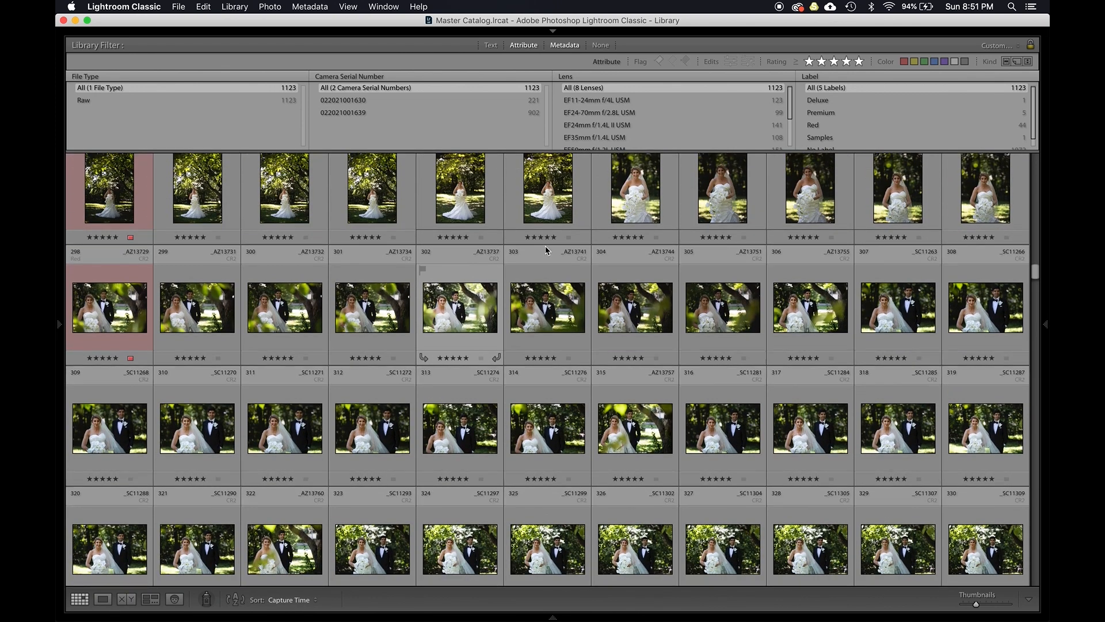
double_click(638, 210)
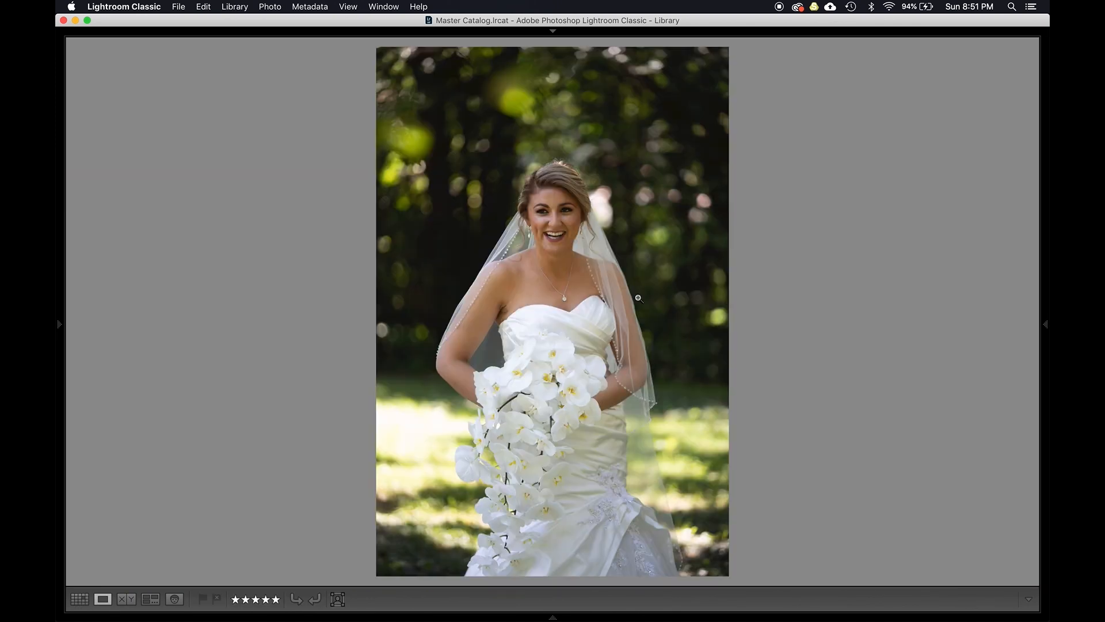
key("d")
key("y")
key("g")
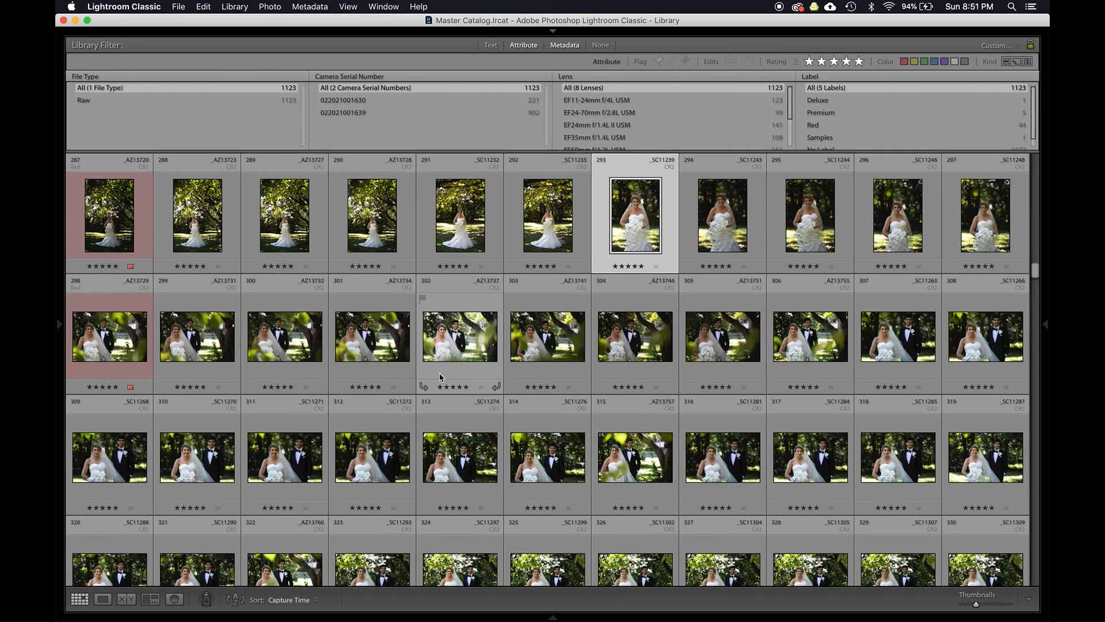
- Open the bride and groom shot in Develop and set its white balance to As Shot
scroll(380, 414, "down", 3)
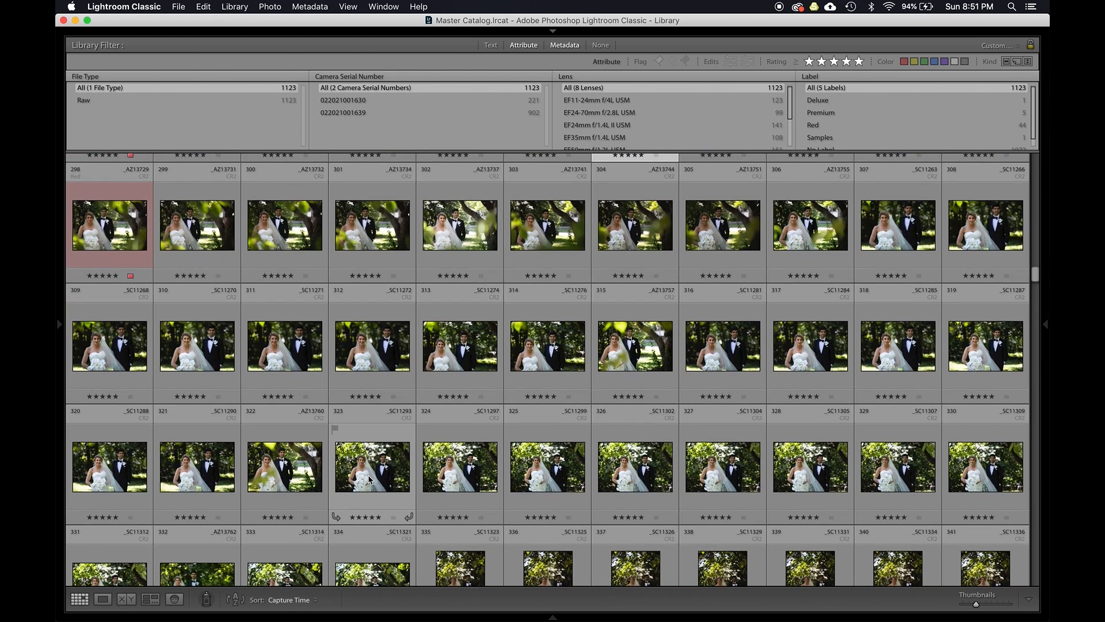
double_click(362, 478)
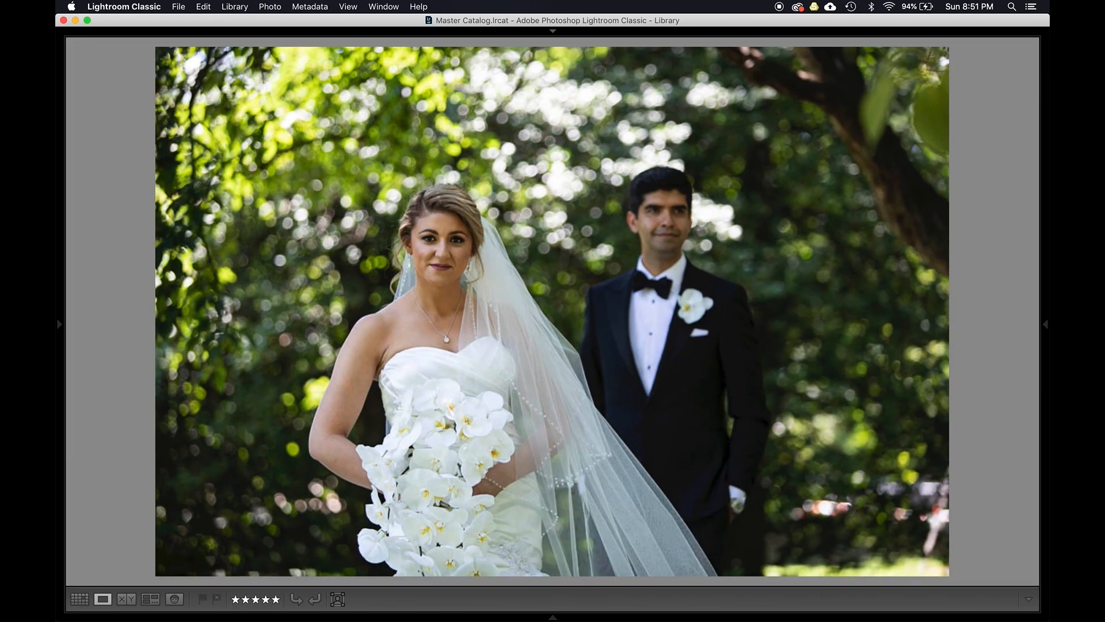
key("d")
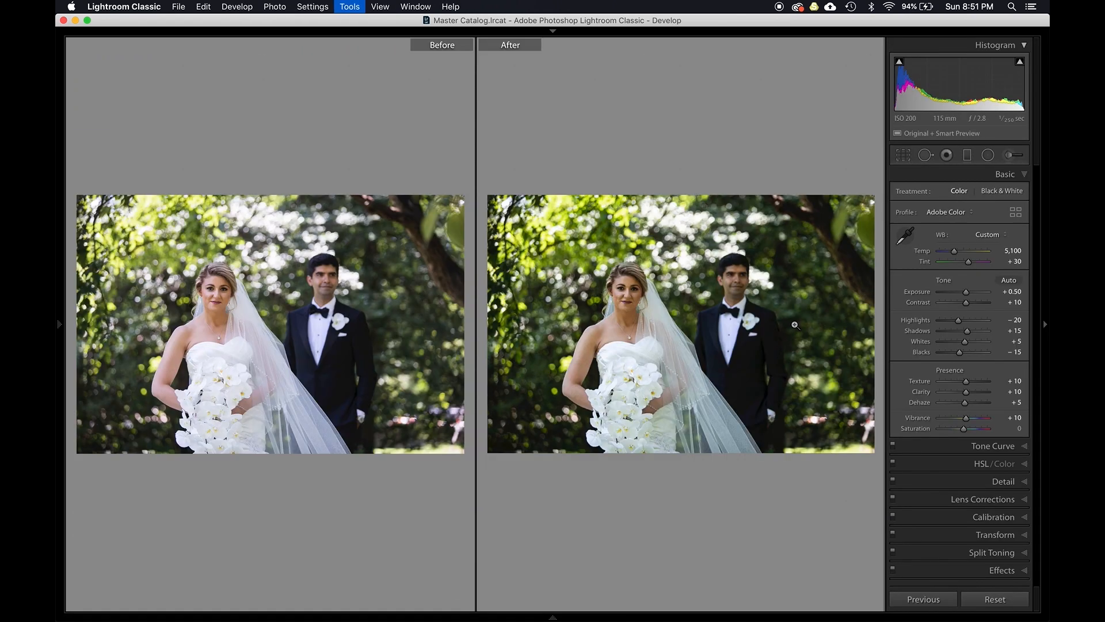
left_click(983, 236)
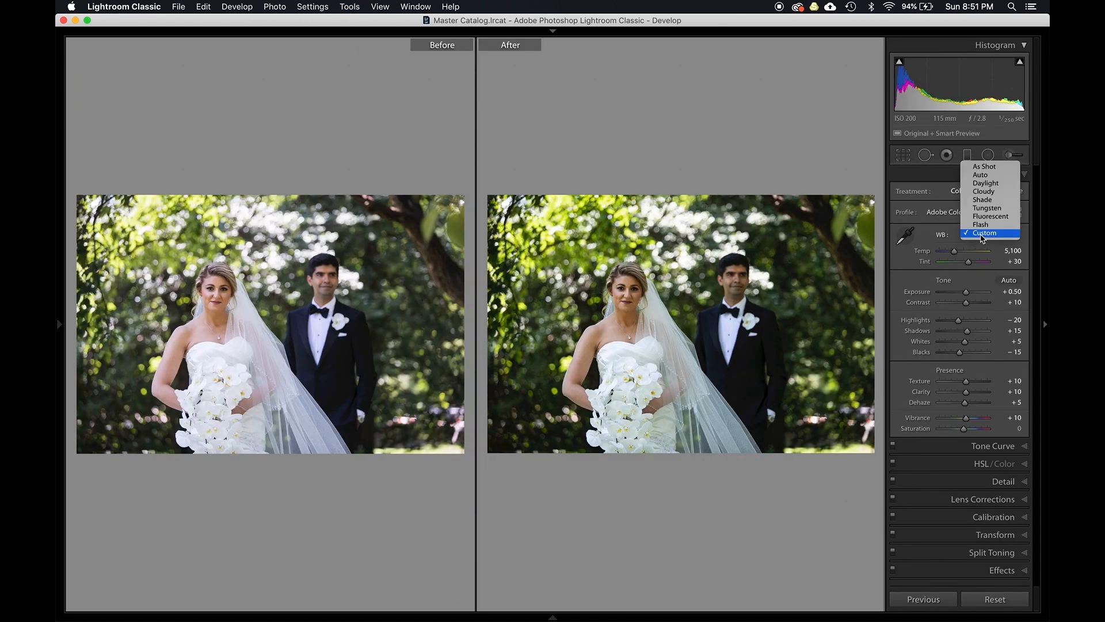
left_click(985, 167)
- Try sampling white balance from the bride's dress with the White Balance Selector, then undo it
key("y")
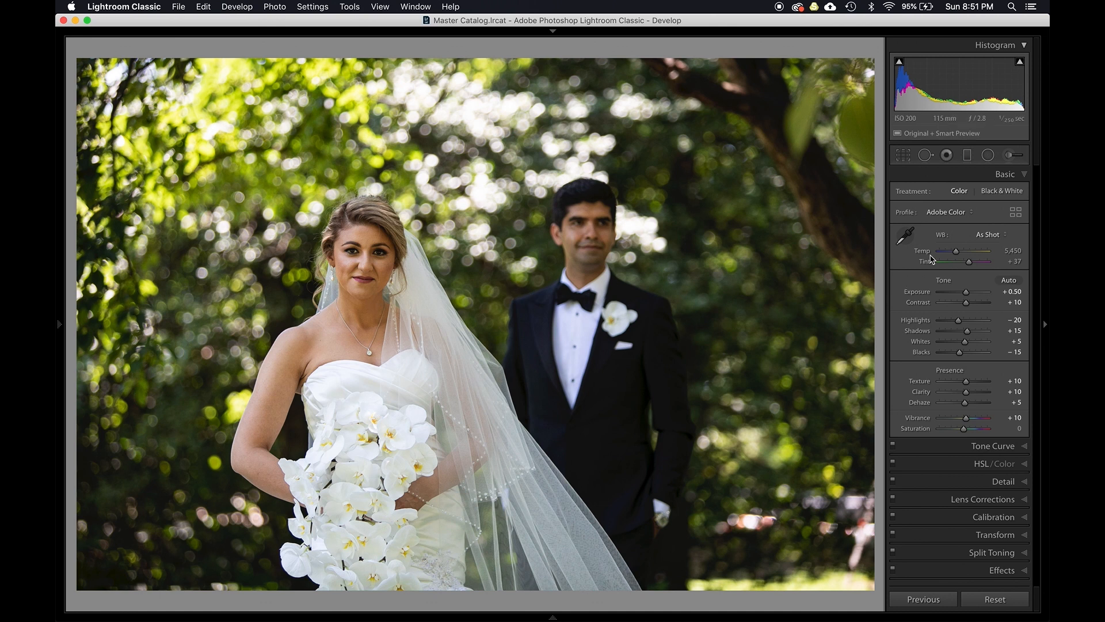
double_click(924, 251, "shift")
double_click(923, 262)
key("w")
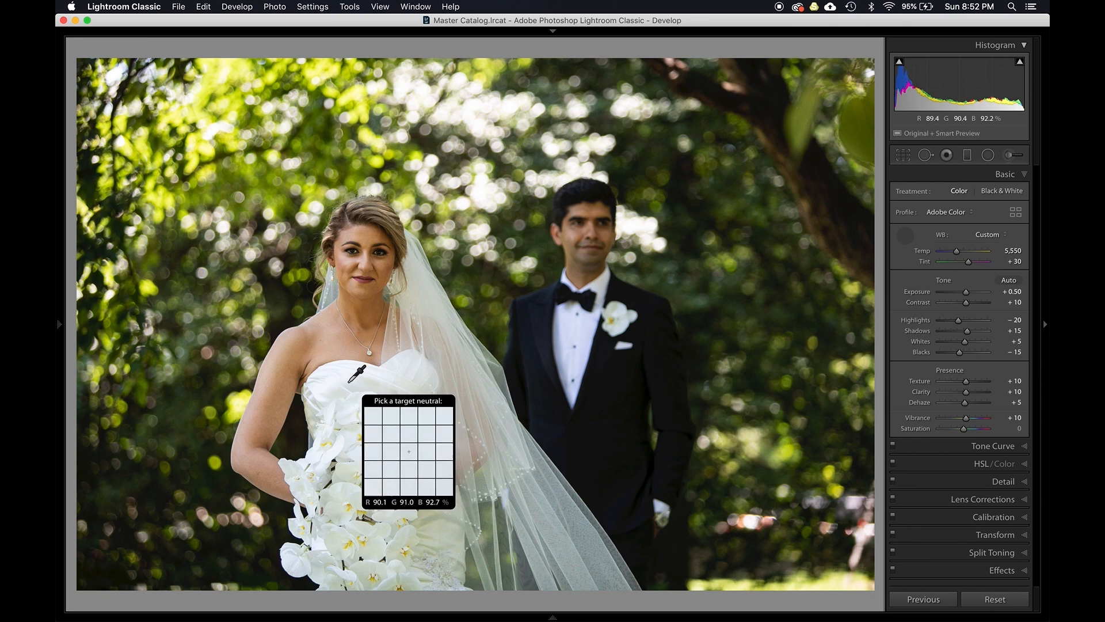
left_click(347, 382)
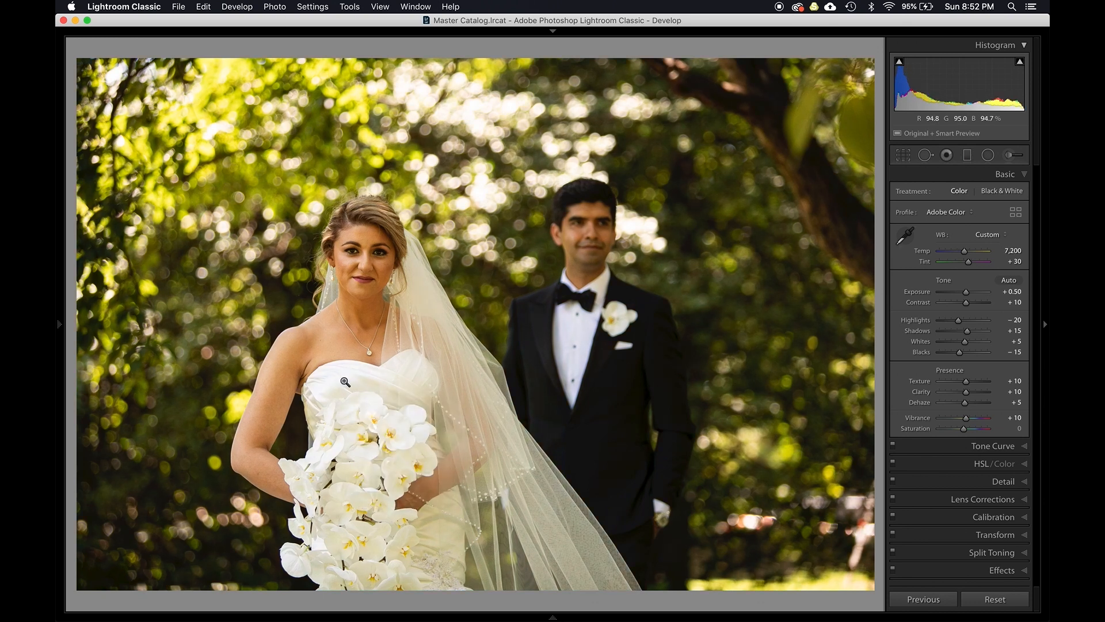
key("super+z")
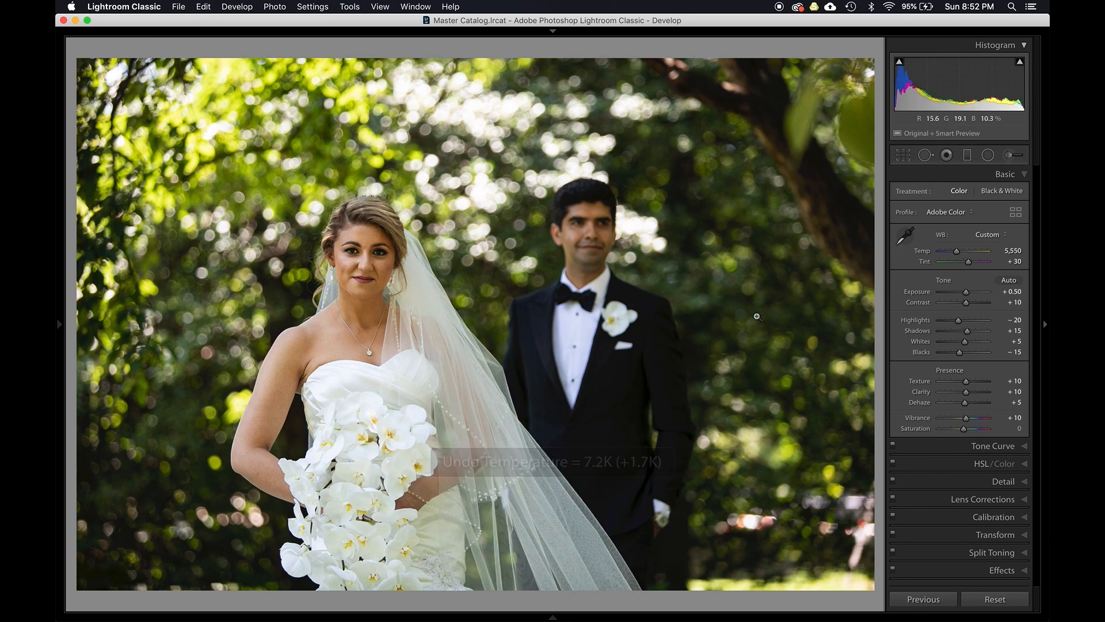
- Nudge the white balance temperature to 5,400
key("Up")
key("Down")
key("Up")
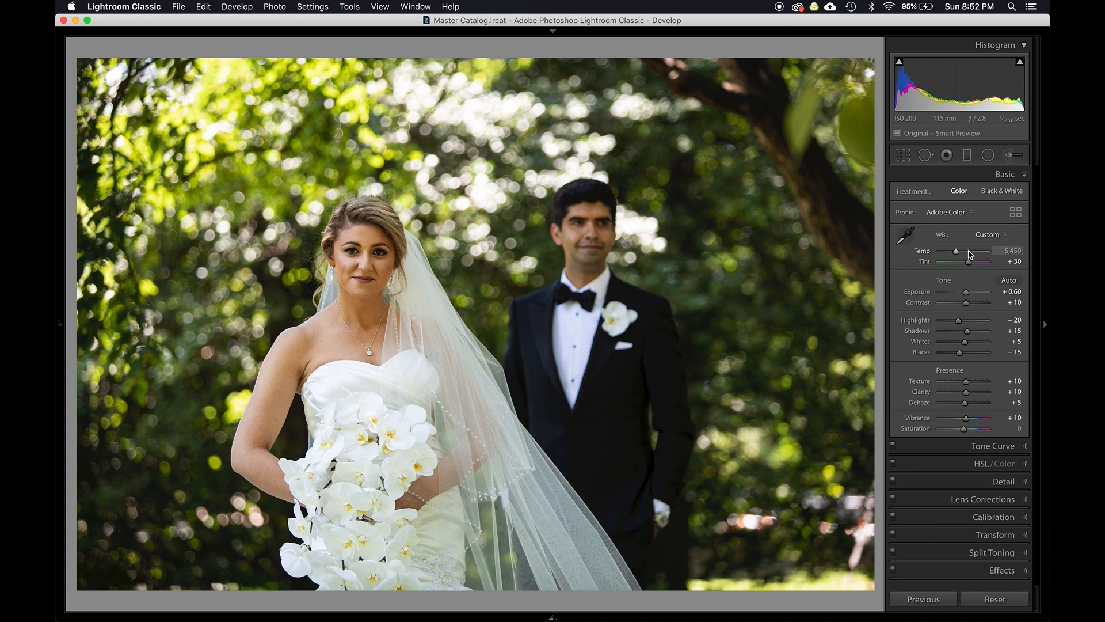
key("shift")
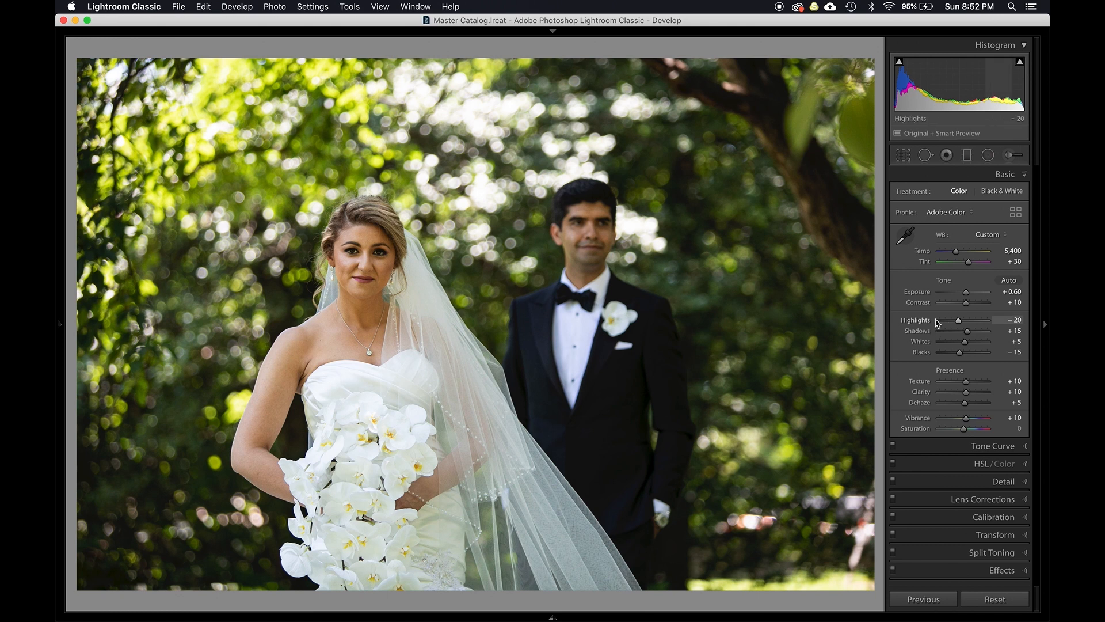
- Try resetting exposure, whites and blacks, undoing each reset
double_click(925, 293, "shift")
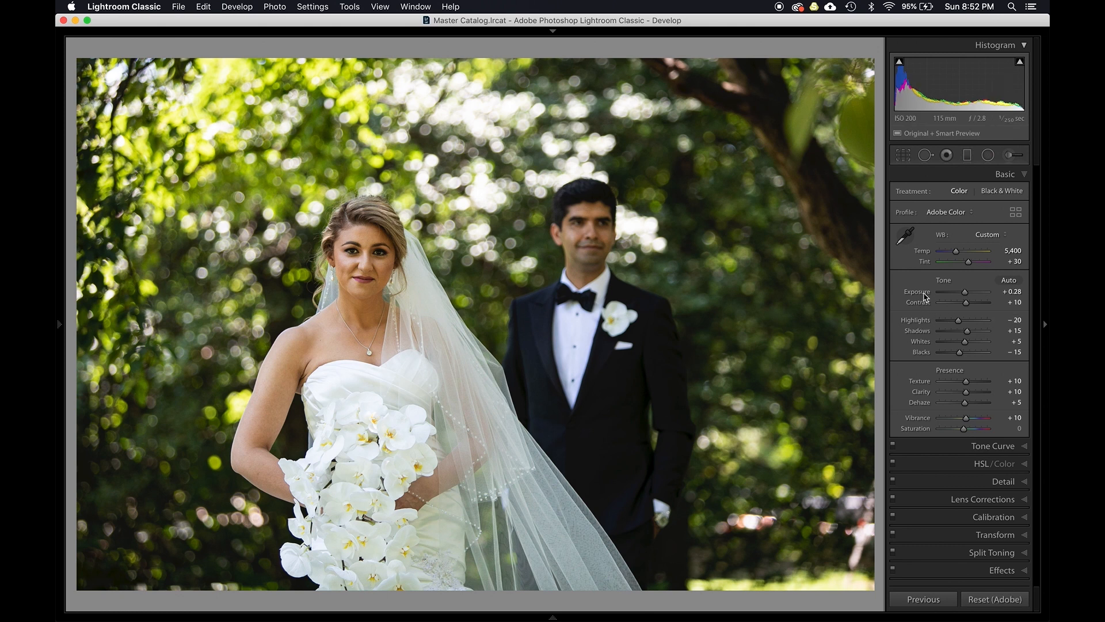
key("super+z")
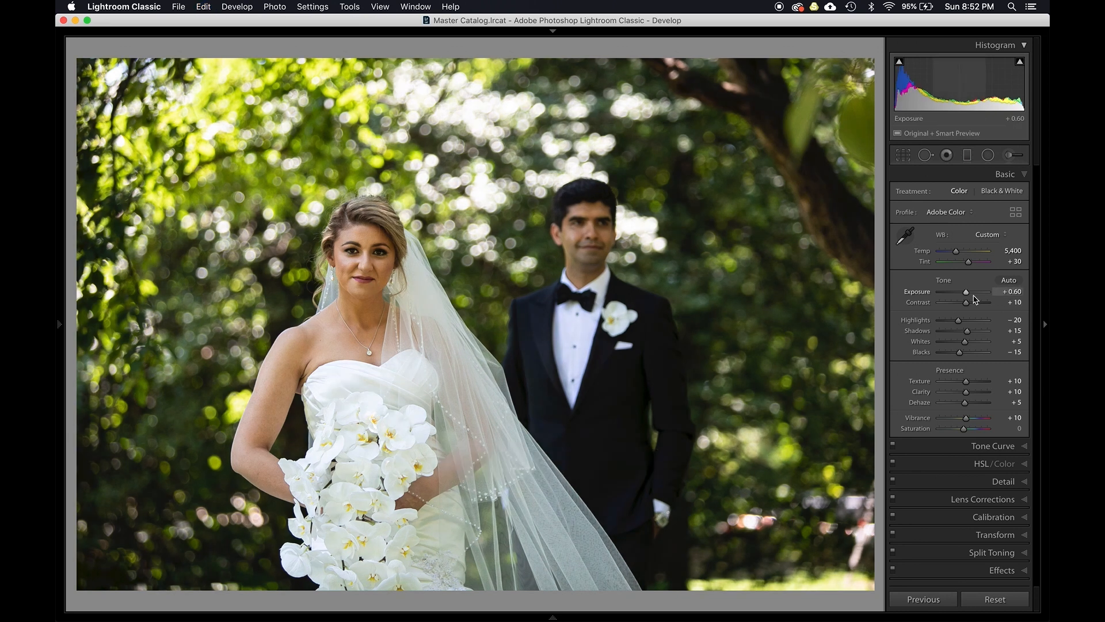
key("Up")
double_click(923, 342, "shift")
double_click(921, 352, "shift")
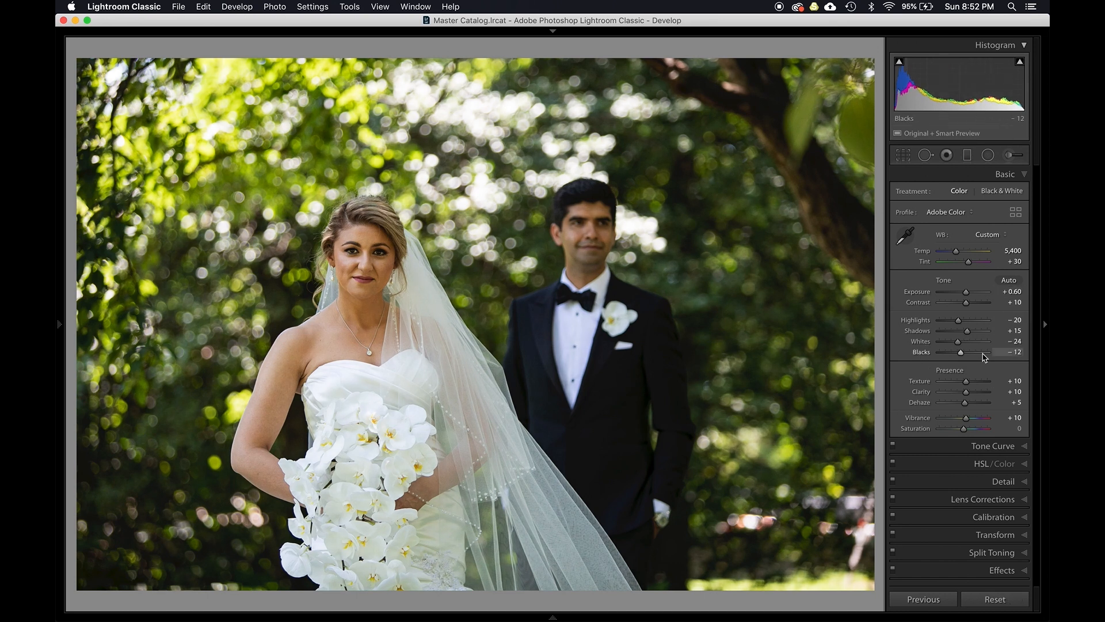
key("super+z")
key("super+z")
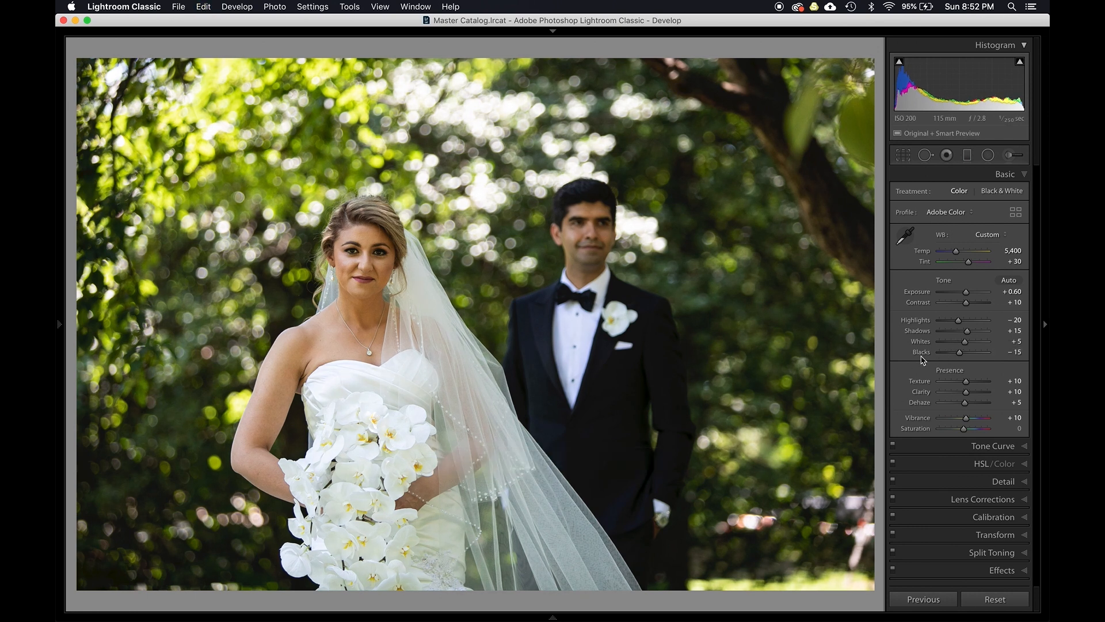
- Raise the shadows to +30
key("shift")
double_click(919, 332, "shift")
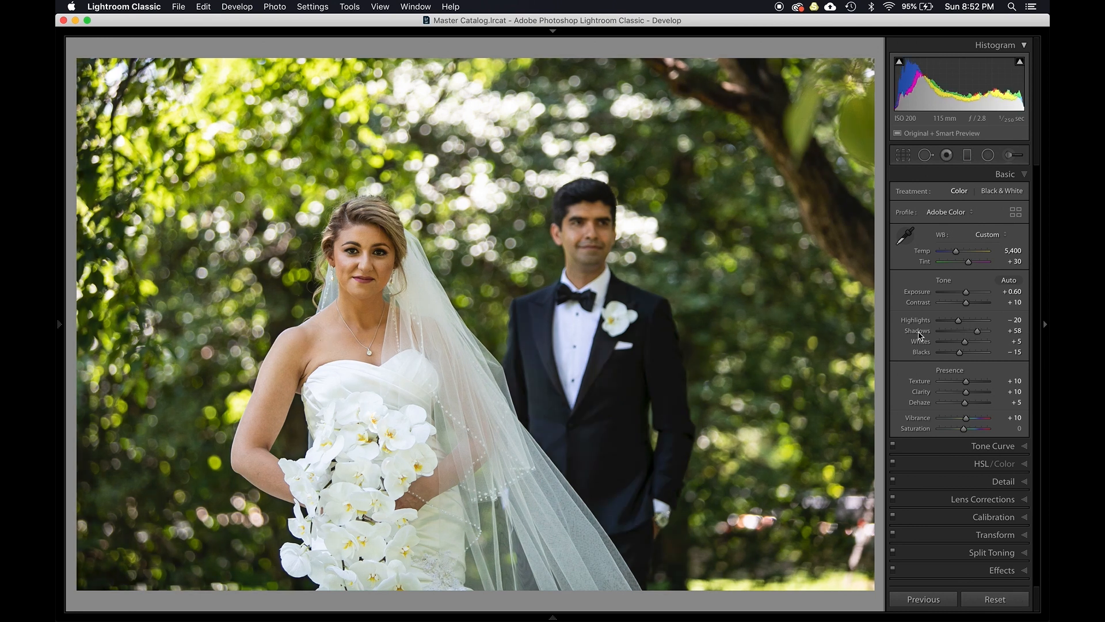
key("super+z")
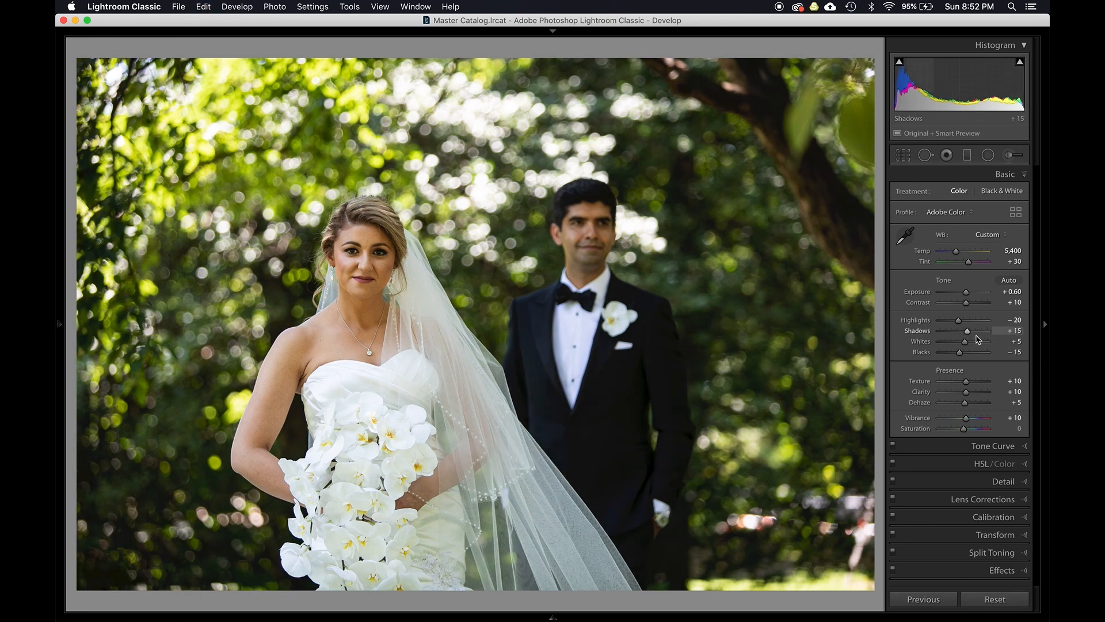
key("Up")
key("Up")
key("Up")
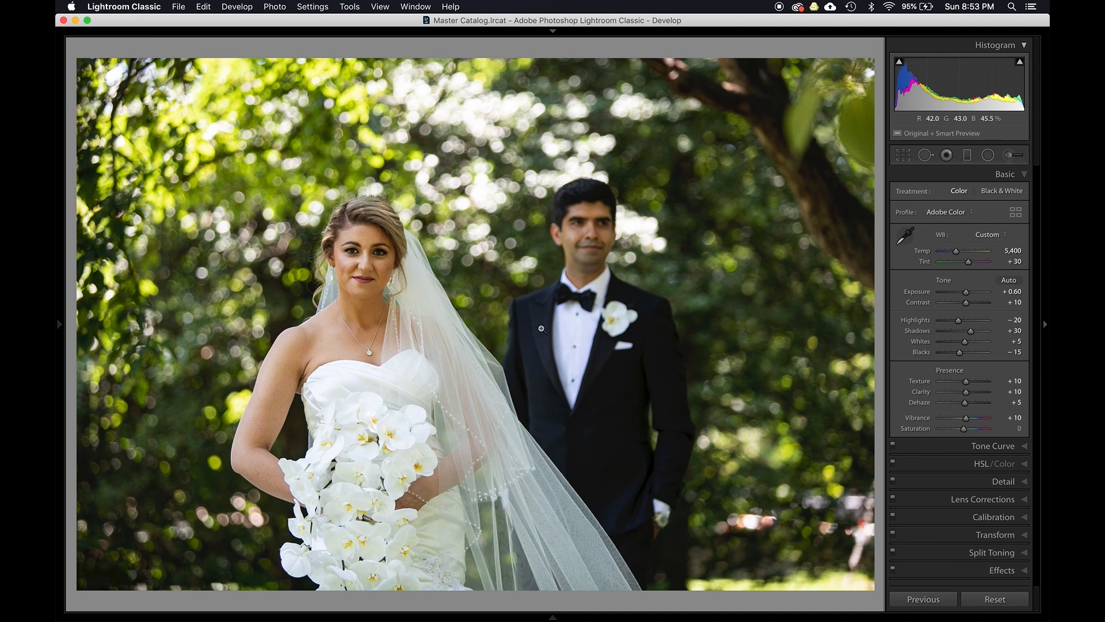
- Step between the edited shot and its neighbouring photo to compare them
key("g")
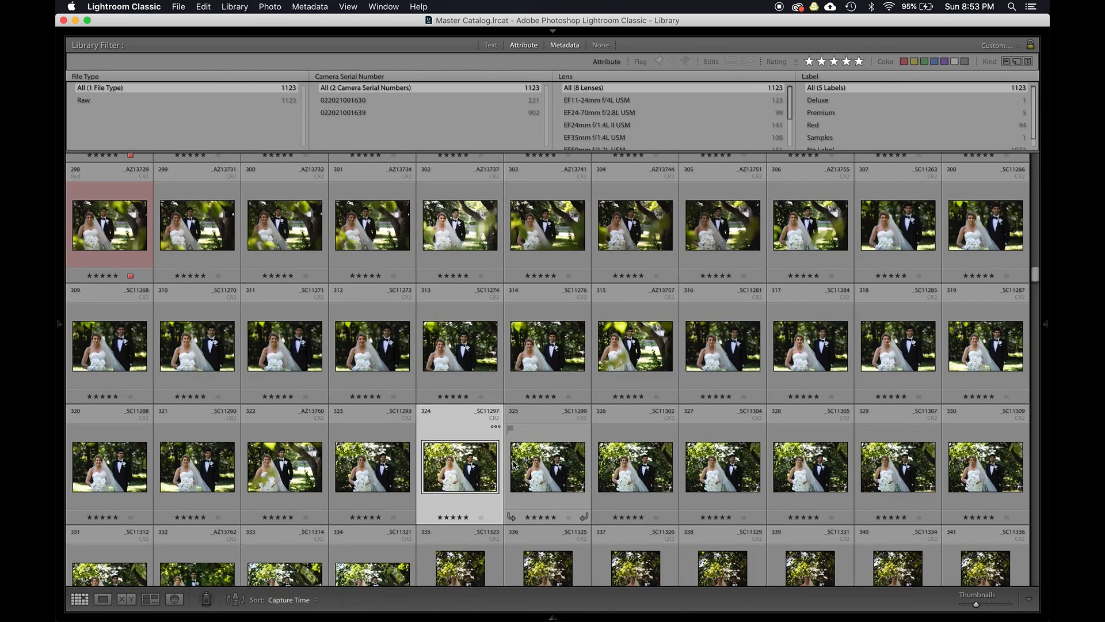
scroll(575, 323, "down", 3)
key("d")
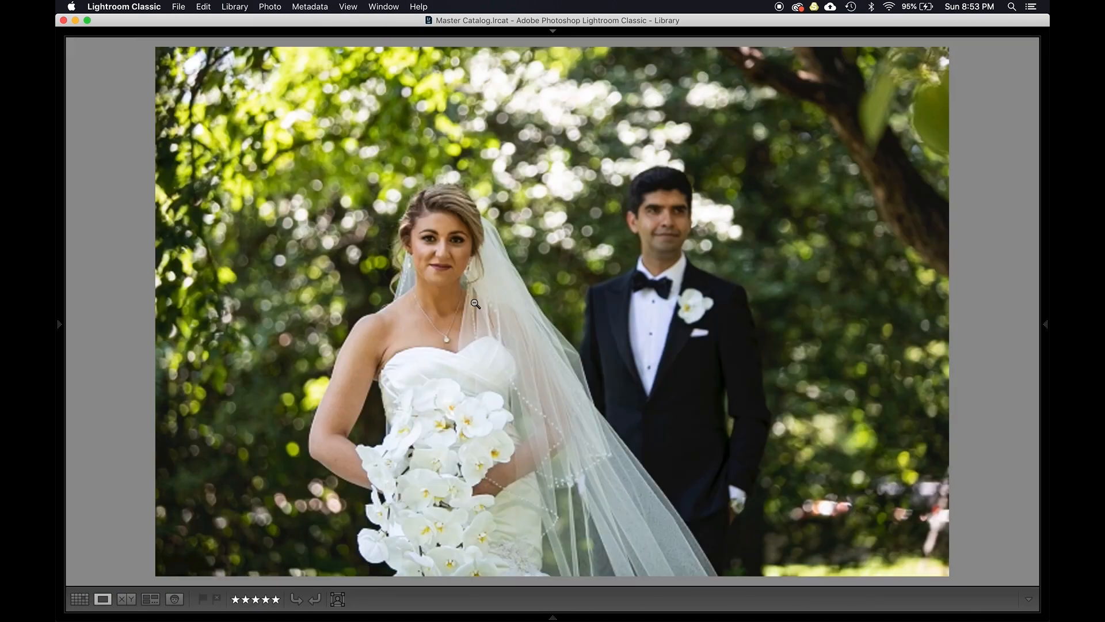
key("Right")
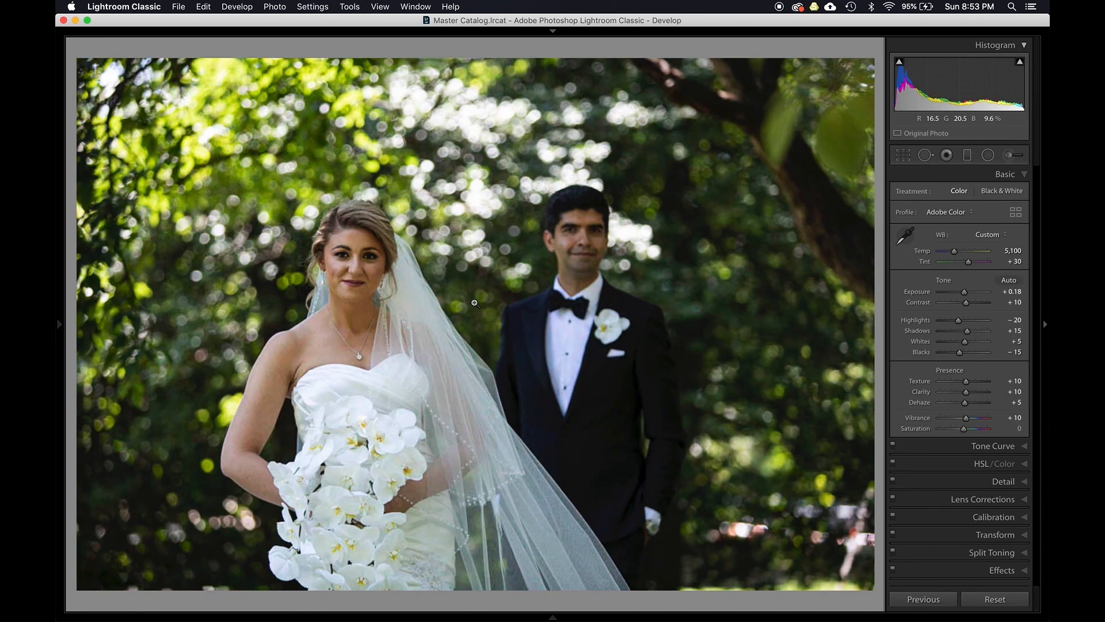
key("Right")
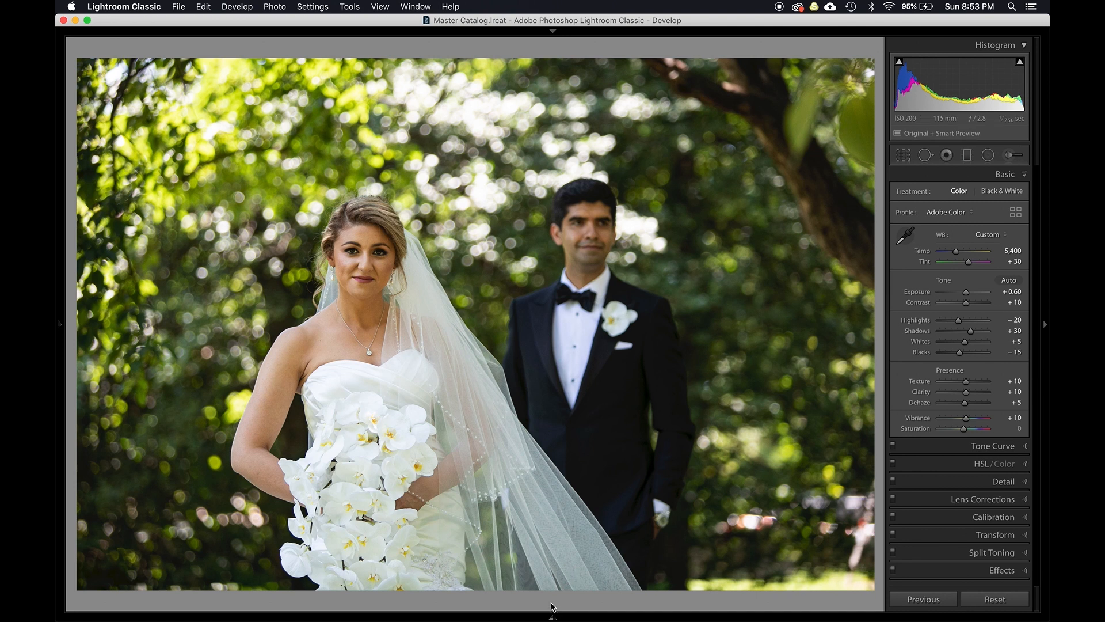
- Select the edited shot and the next four photos in the filmstrip and synchronize its settings to them
left_click(551, 617)
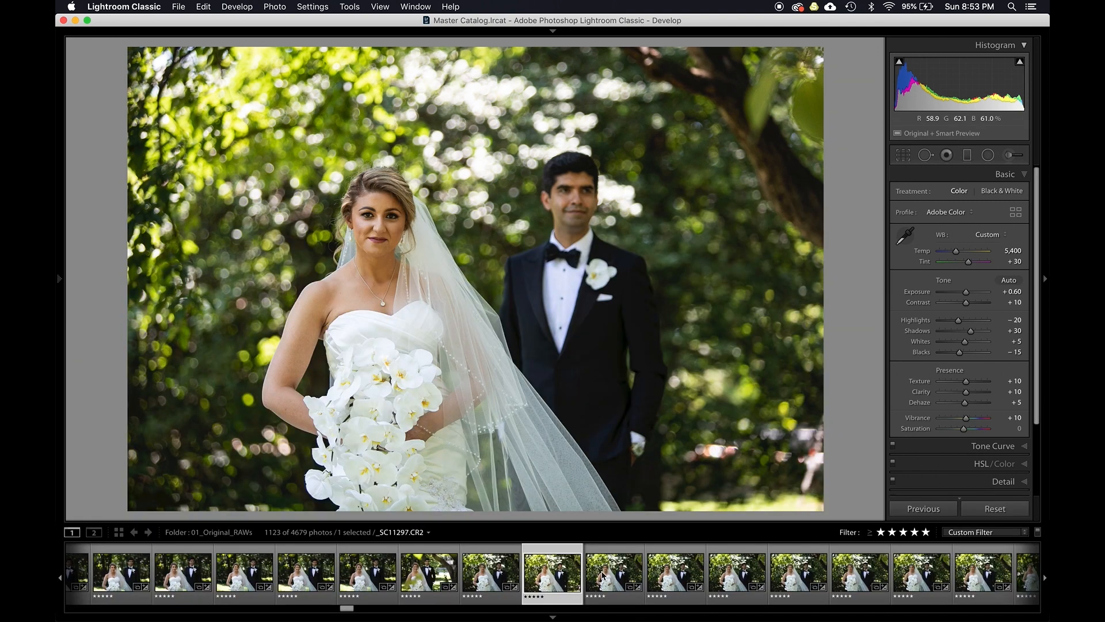
left_click(800, 581, "shift")
key("super+shift+s")
key("Return")
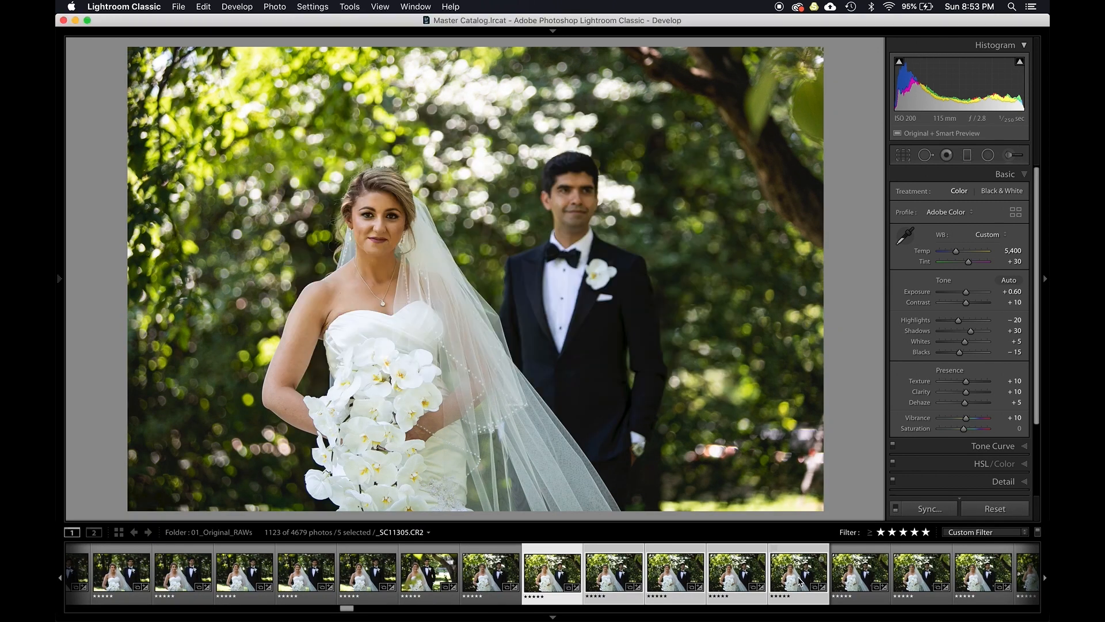
- Step through the synchronized photos to compare them
key("Right")
key("Right")
key("Right")
key("Left")
key("Left")
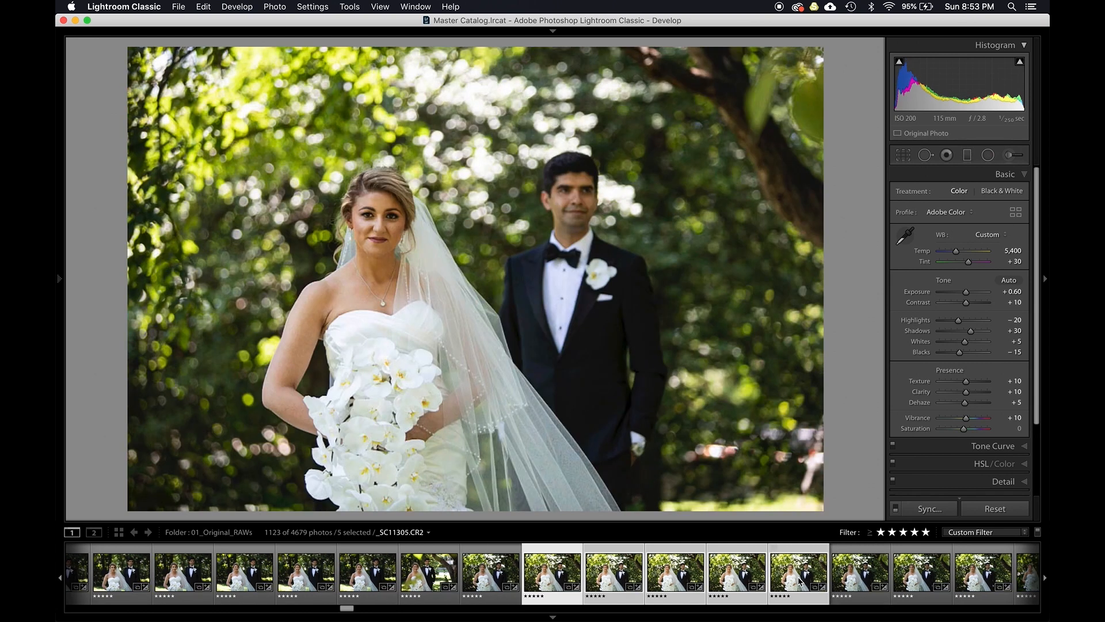
key("Right")
key("Left")
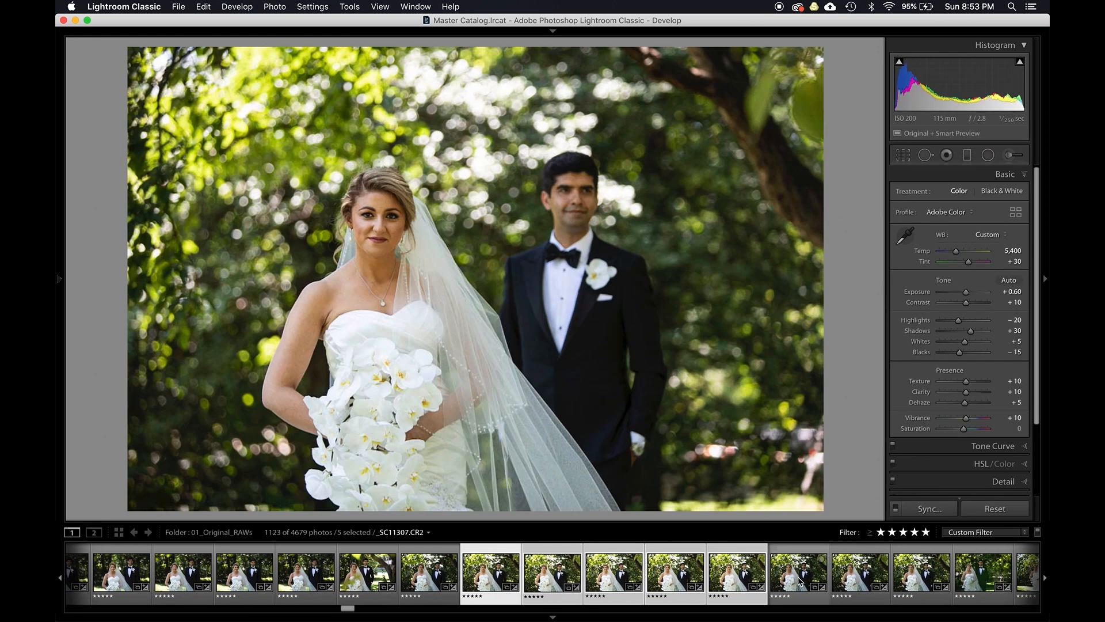
- Undo the settings synchronization
key("super+z")
key("super+z")
key("super+z")
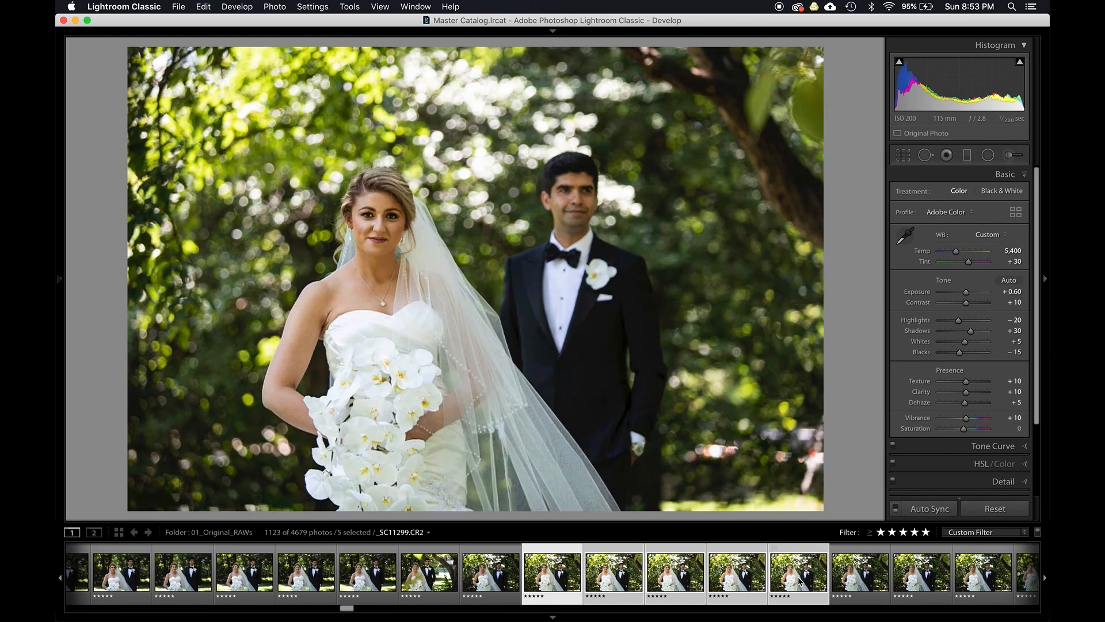
key("super+z")
key("super+z")
key("super+z")
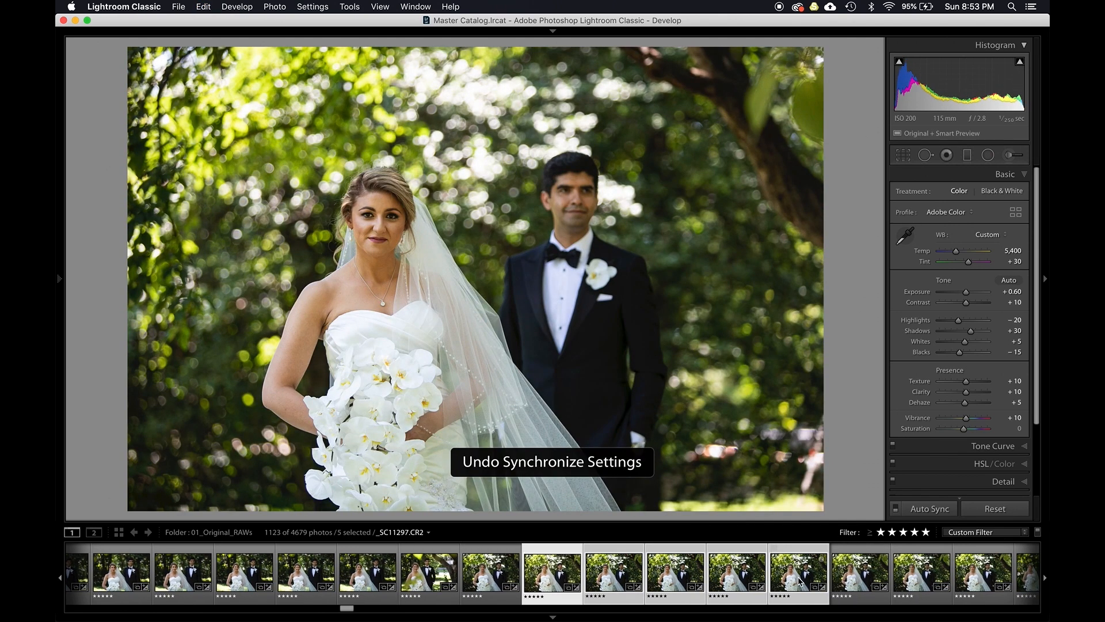
- Open Synchronize Settings, uncheck all settings and confirm
key("super+shift+s")
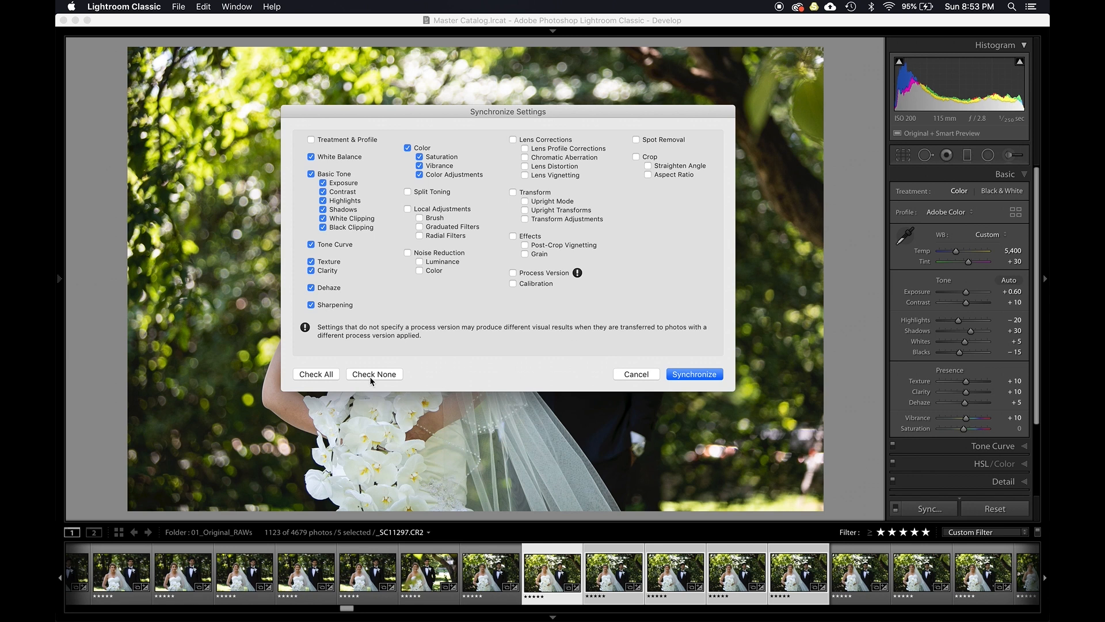
left_click(373, 375)
key("Return")
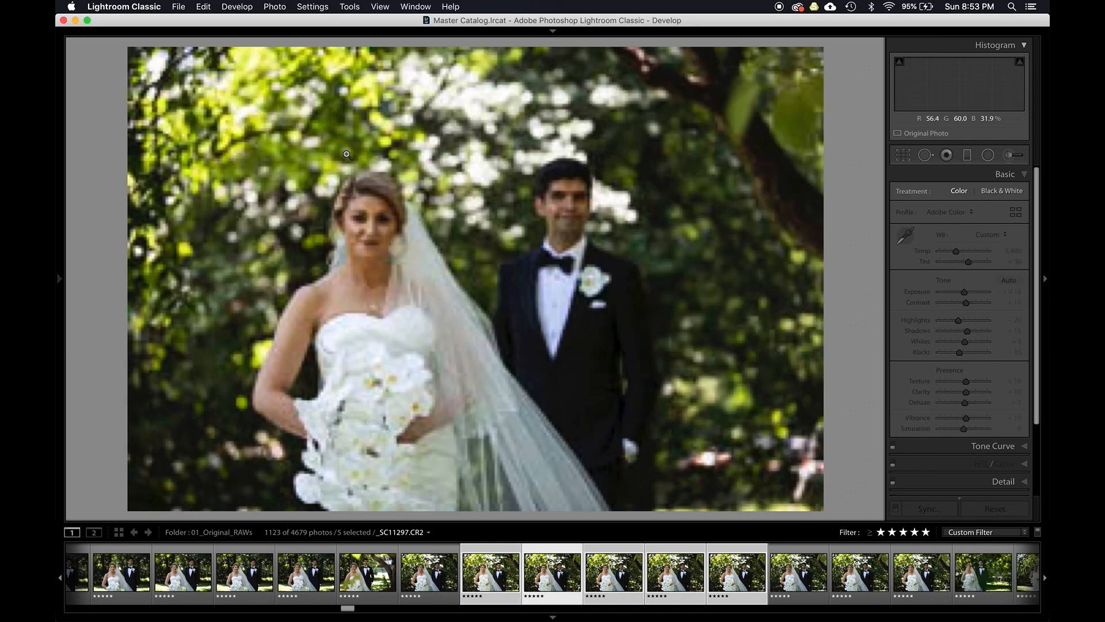
- Step between the edited shot and the next photo to compare them
key("Left")
key("Right")
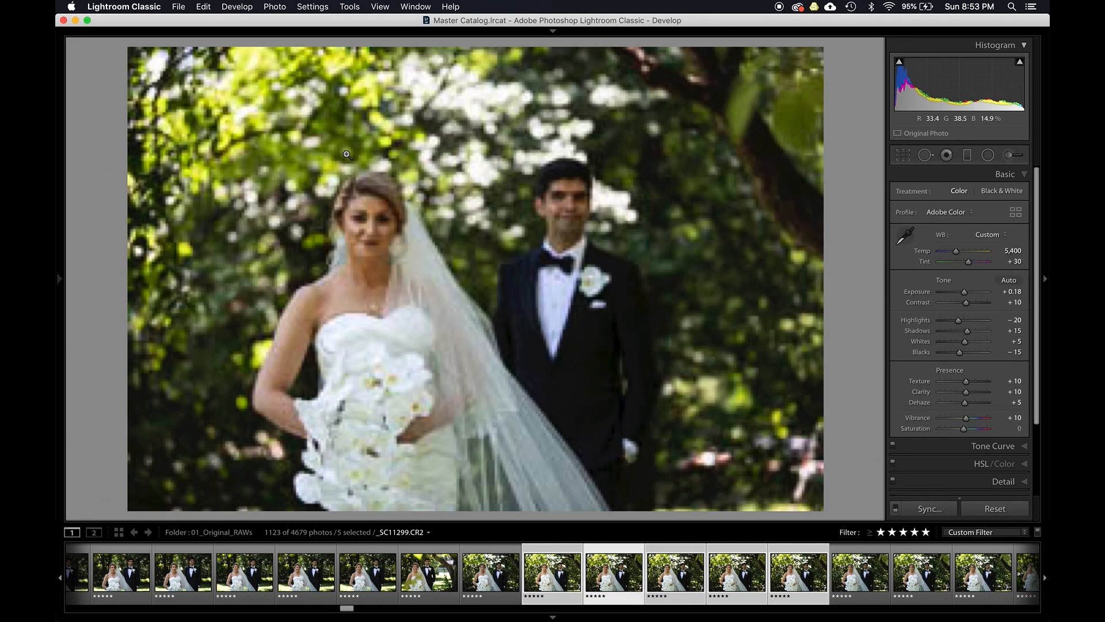
key("Left")
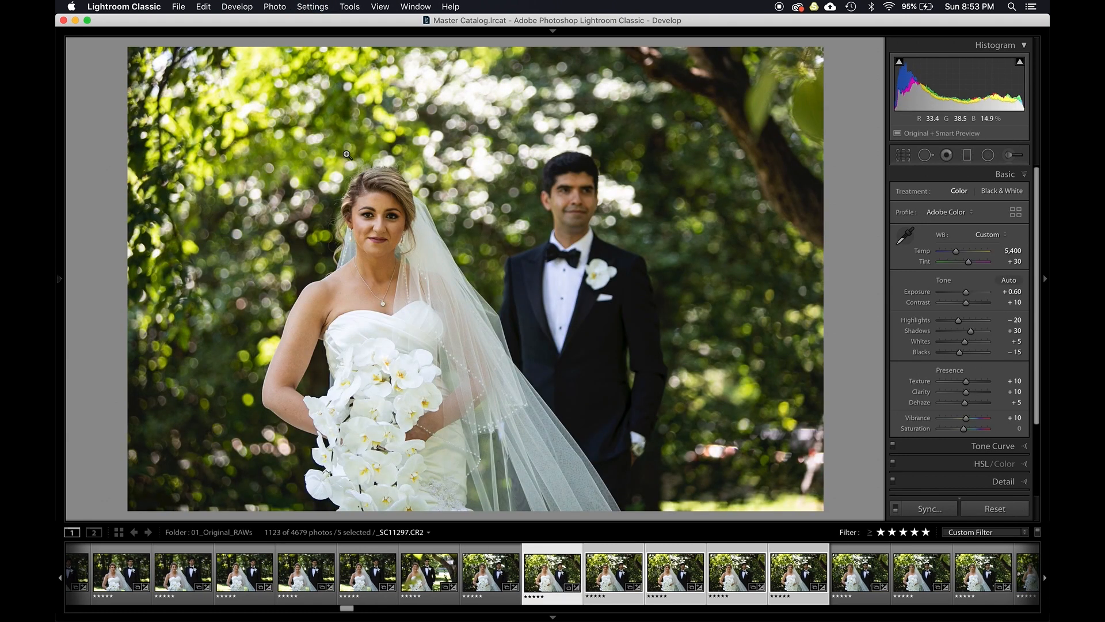
key("Right")
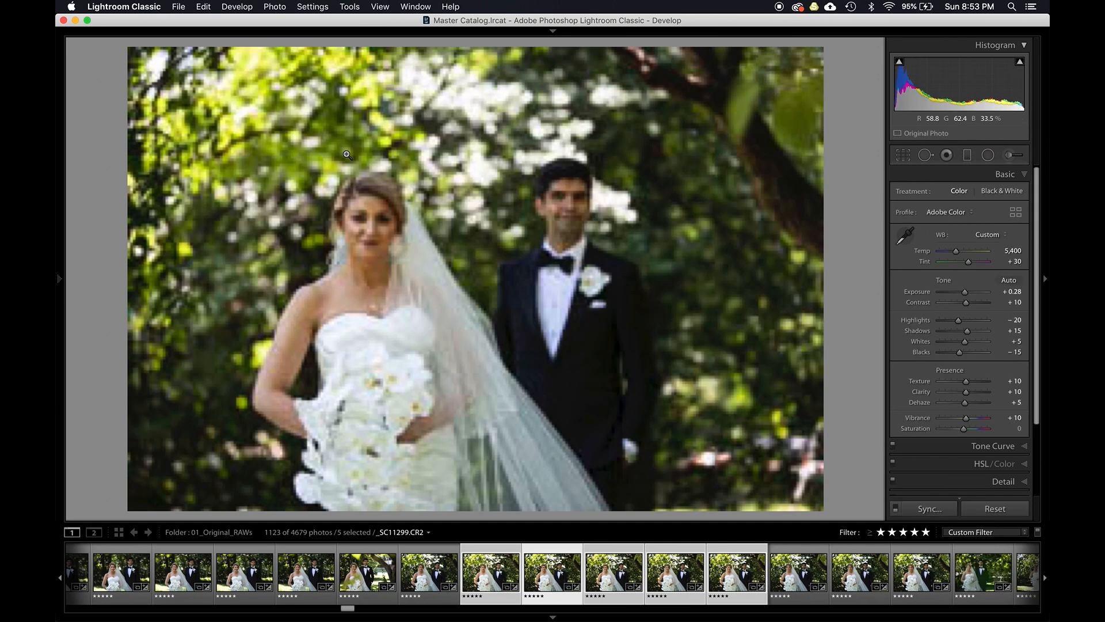
- Lower the current photo's exposure to +0.50 and step forward through the following photos
key("Left")
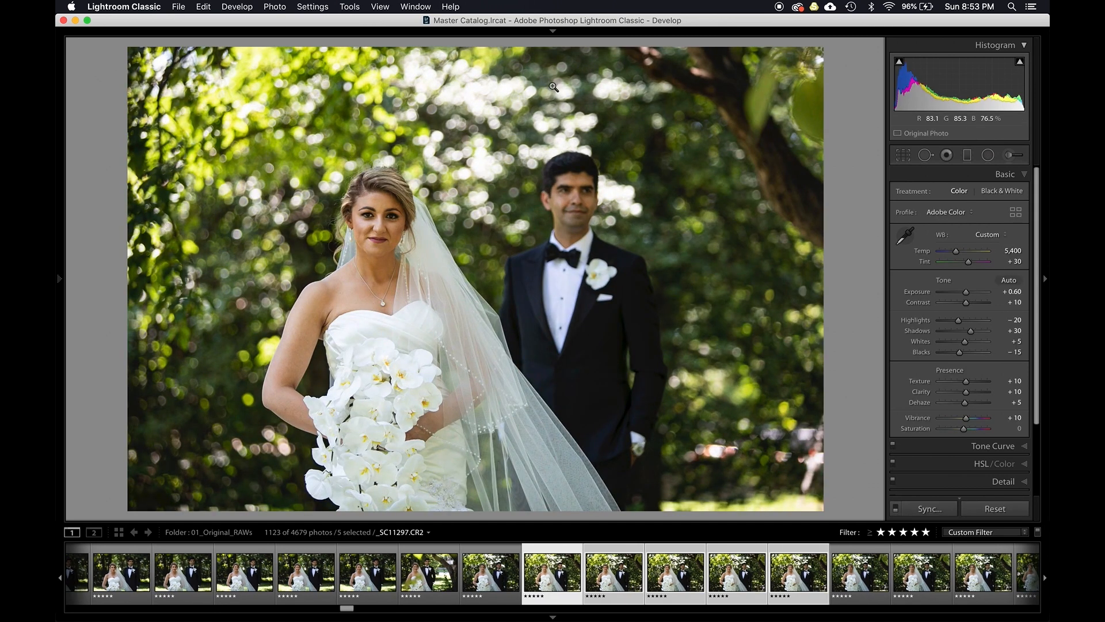
key("Down")
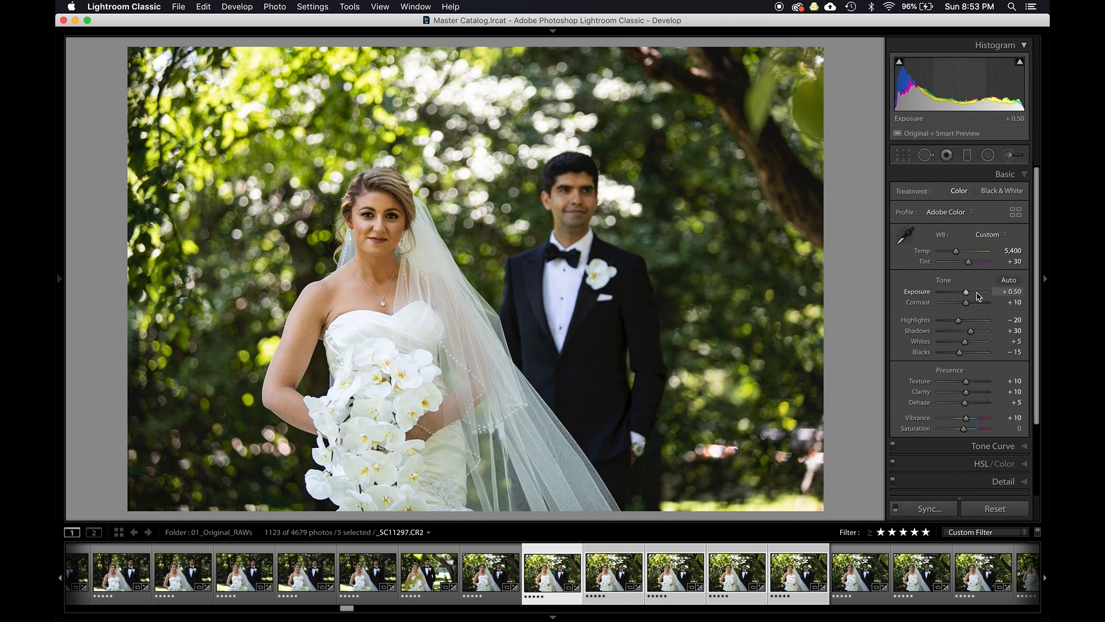
key("Right")
key("Right")
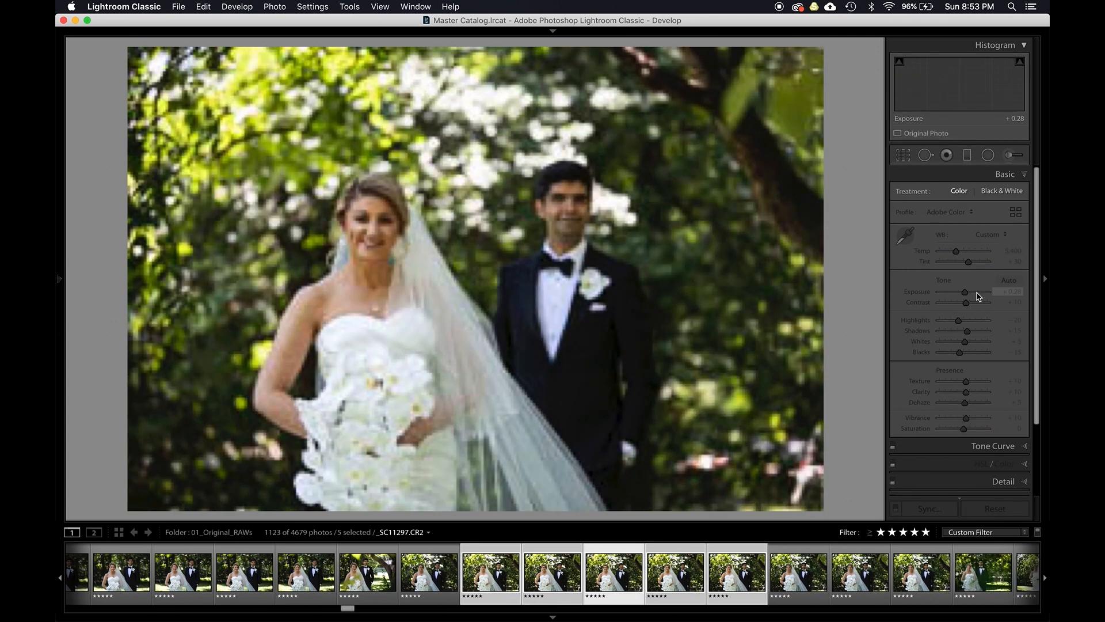
key("Right")
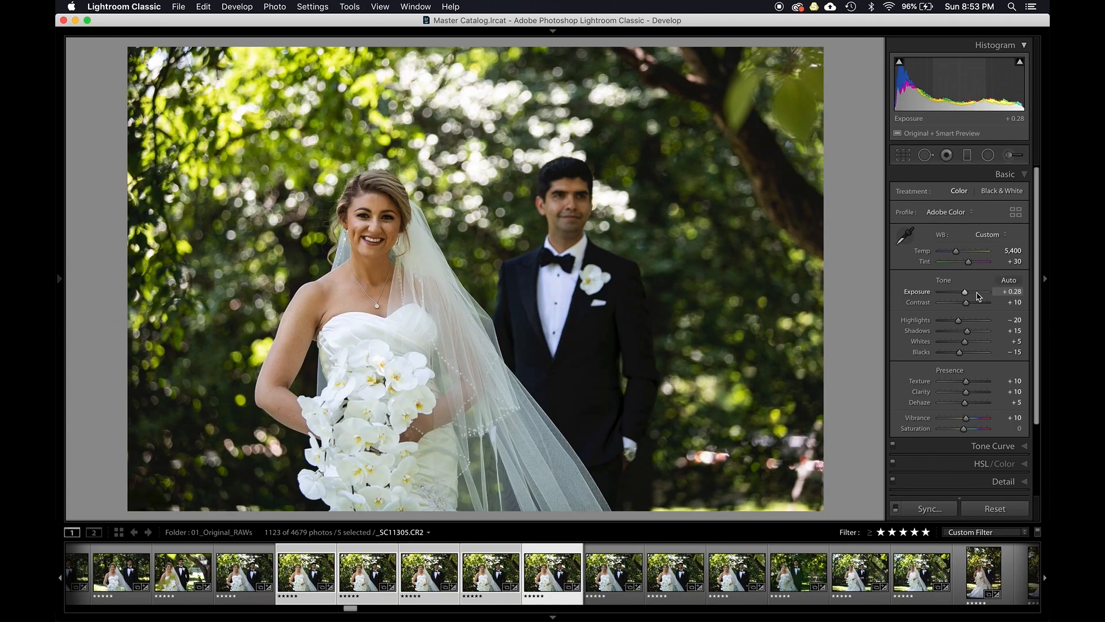
- Select a run of photos starting at _SC11321 in the filmstrip and synchronize settings across them
left_click(604, 579)
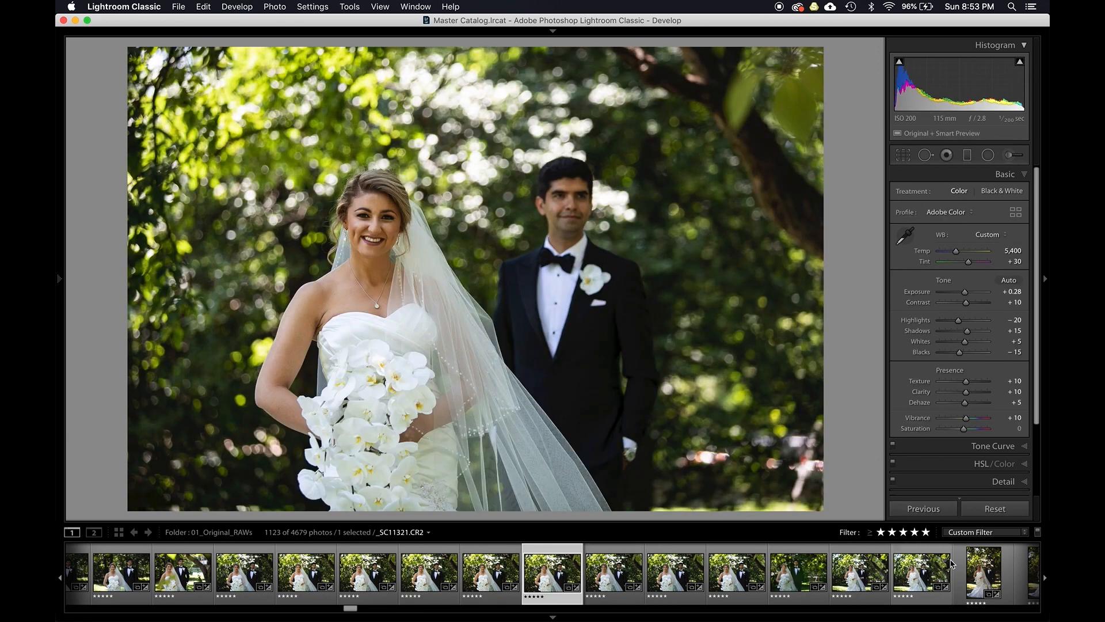
left_click(999, 575, "shift")
key("super+shift+s")
key("Return")
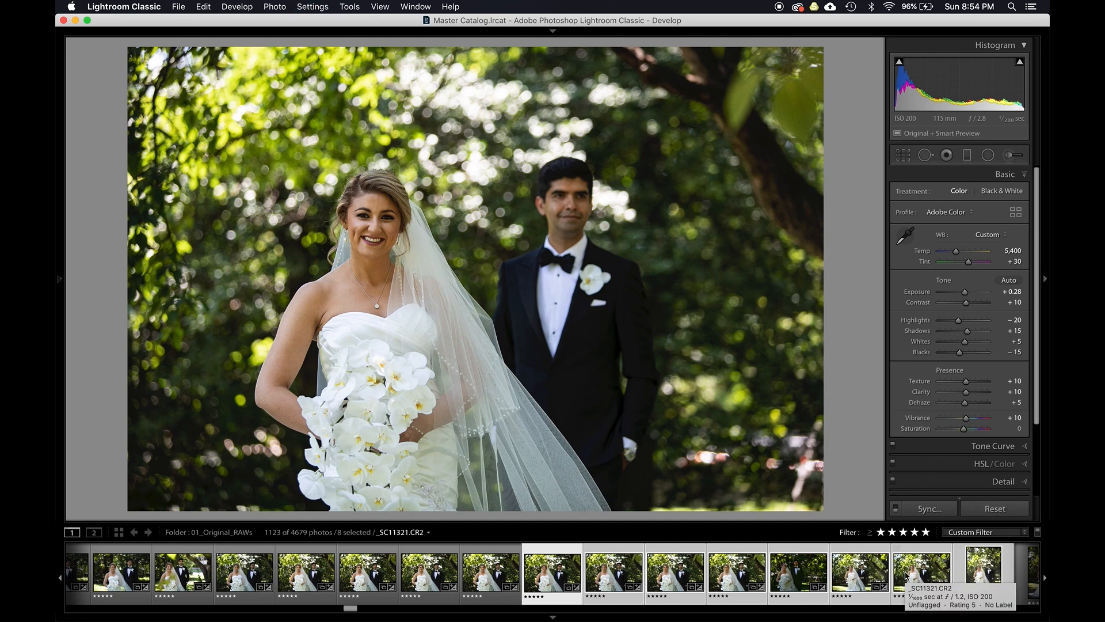
- Step through the synchronized photos and undo the last change
key("Right")
key("Right")
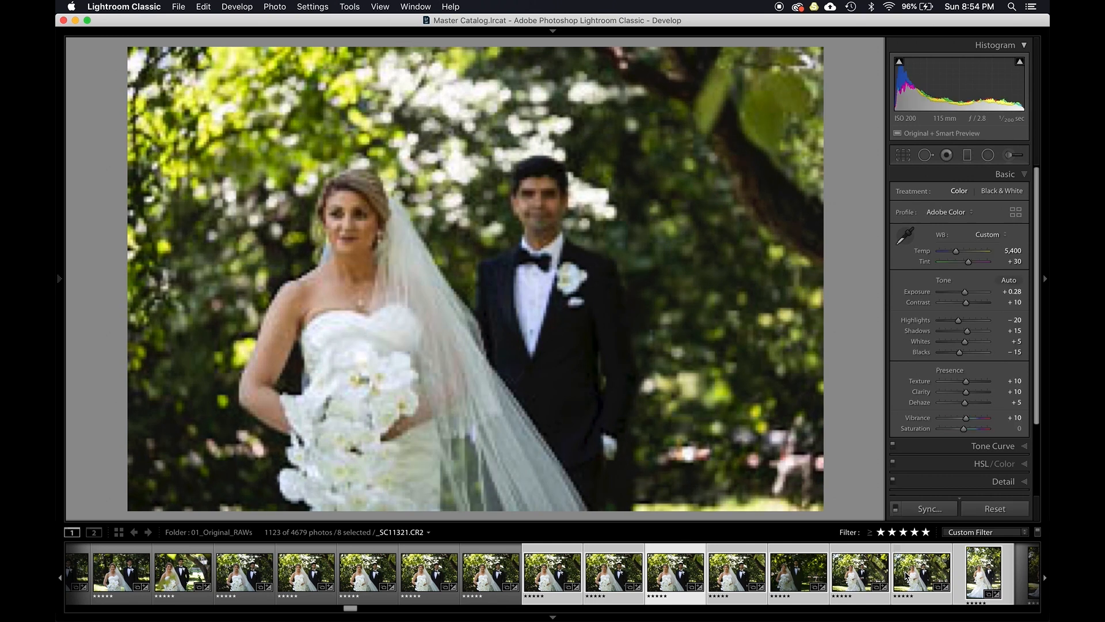
key("Right")
key("Right")
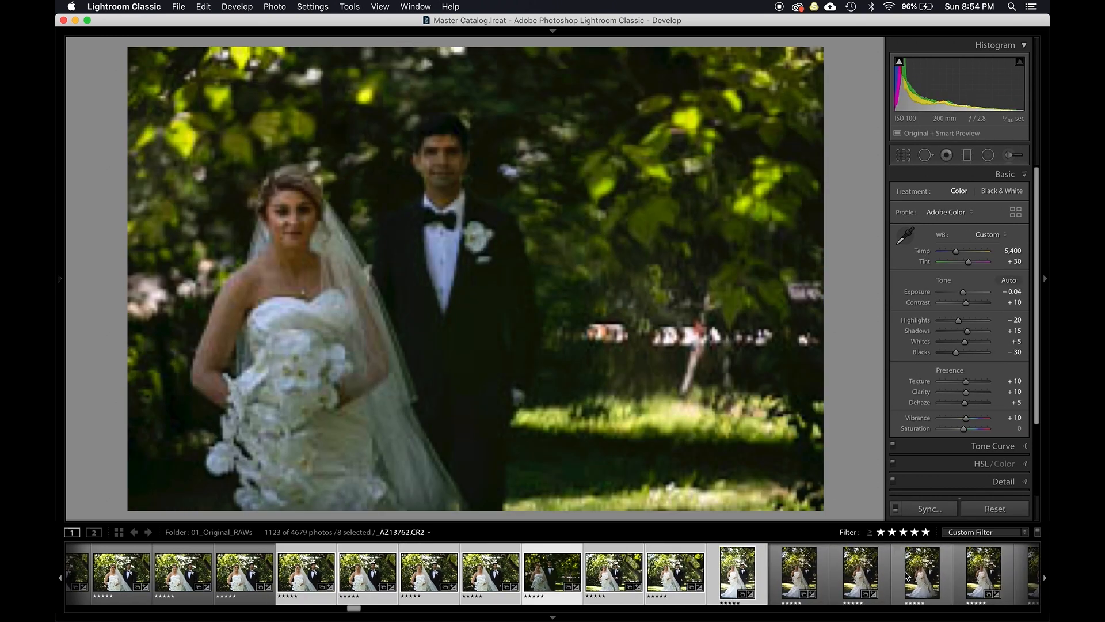
key("super+z")
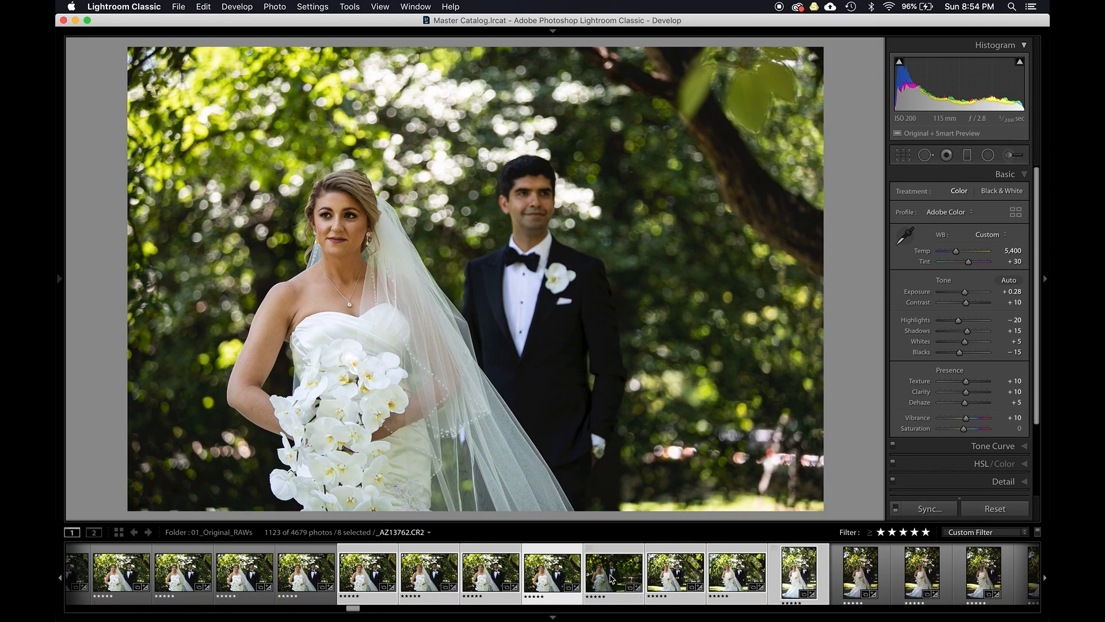
- Open the History panel, return to the Synchronize Settings state, and step between neighbouring photos to compare
key("Right")
mouse_move(60, 282)
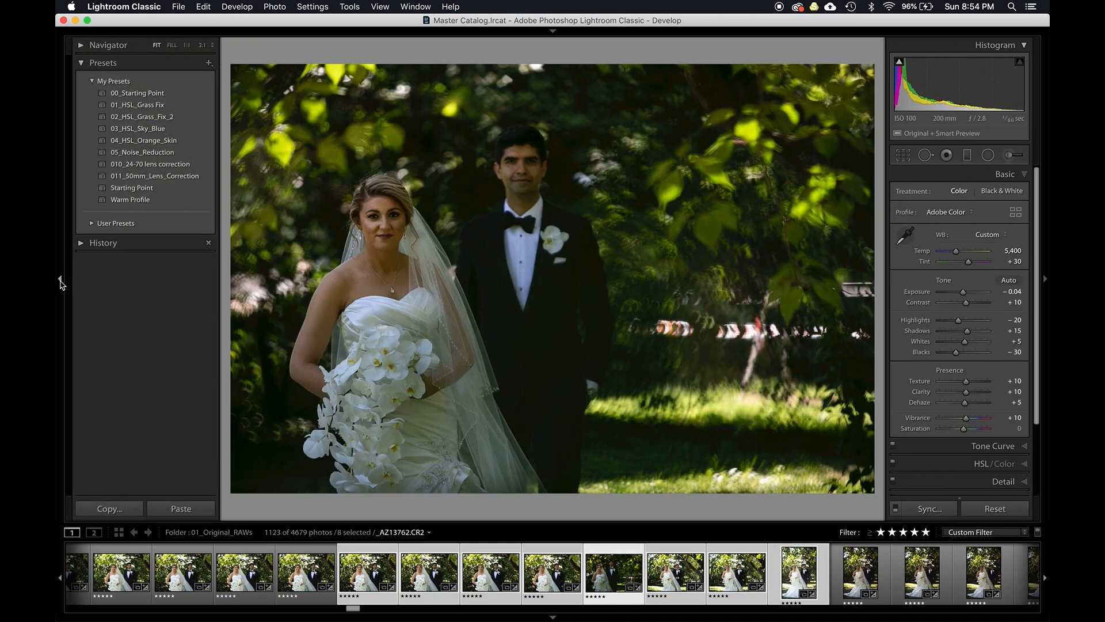
left_click(102, 249)
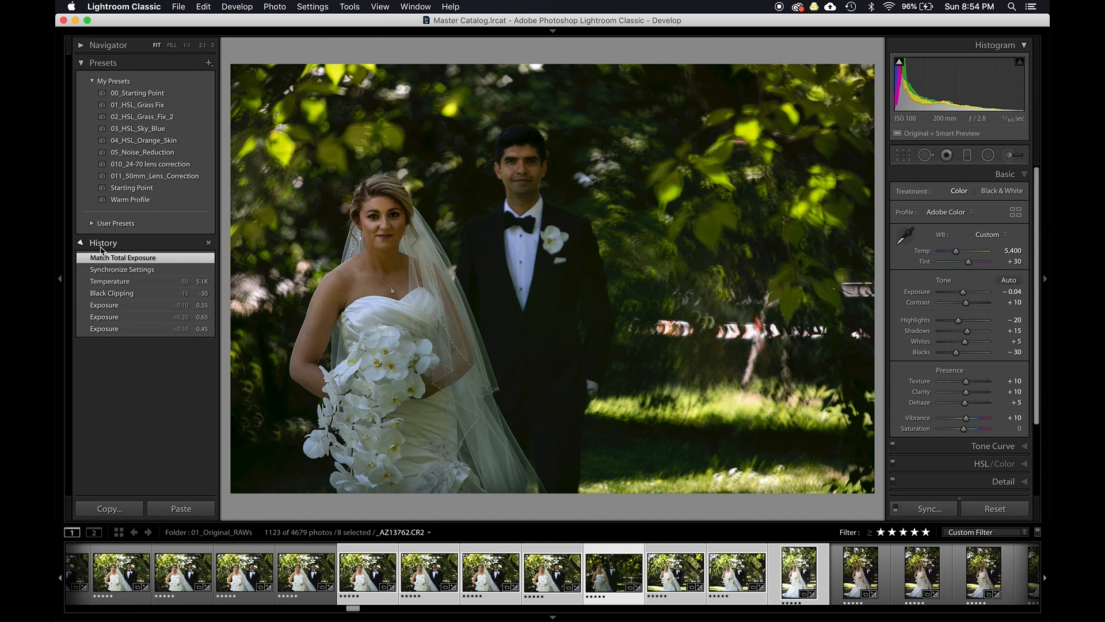
left_click(121, 269)
key("Left")
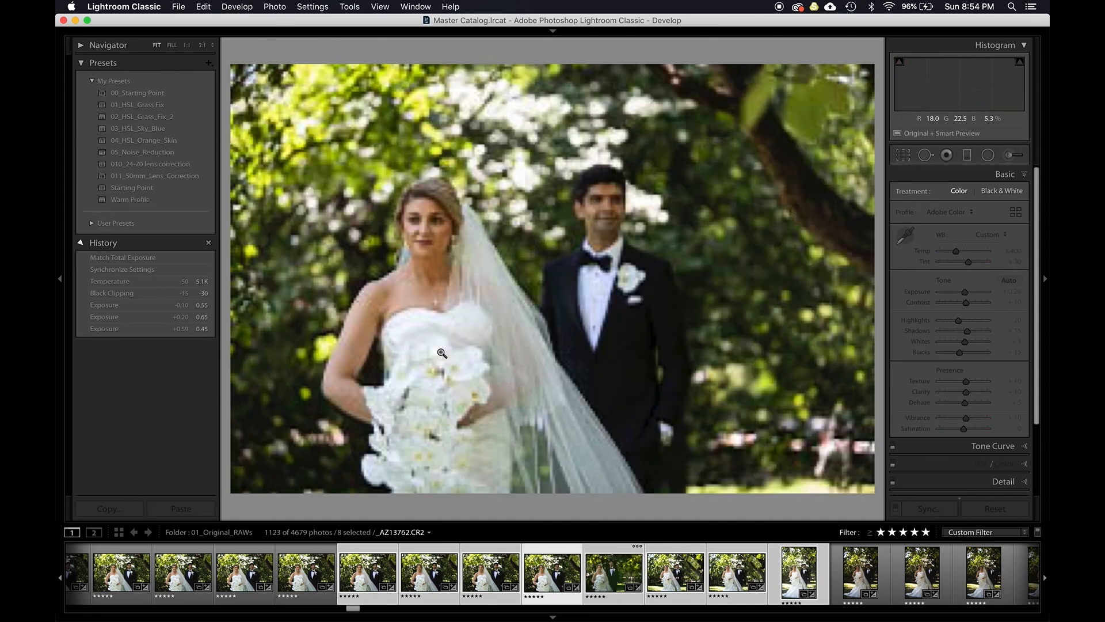
key("Right")
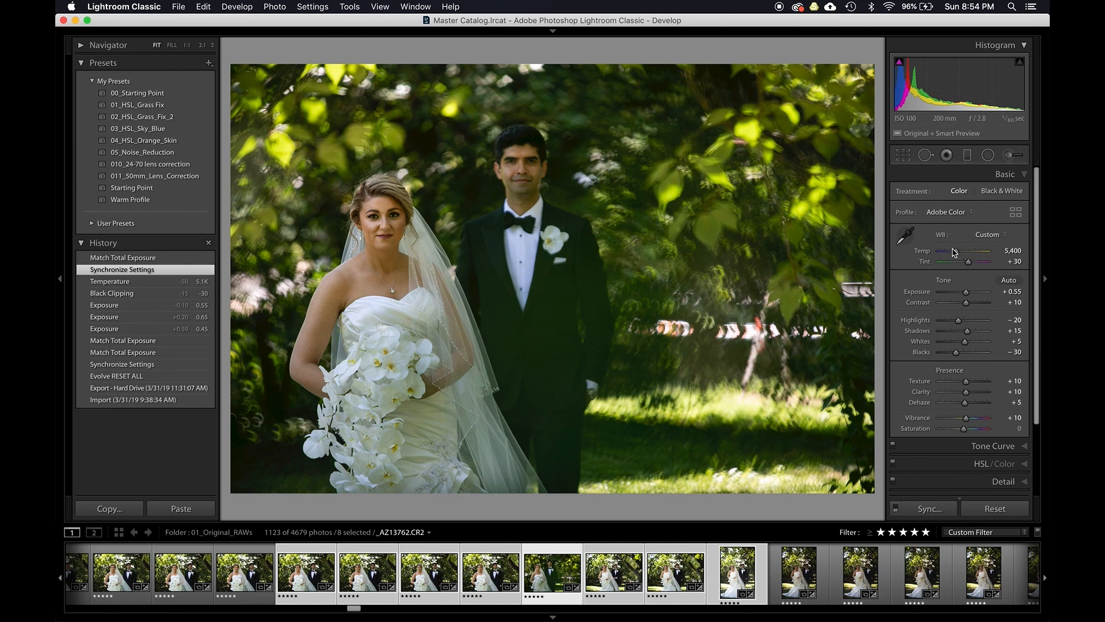
- Cycle through the Basic sliders and set the photo's exposure to +0.65
left_click(746, 239)
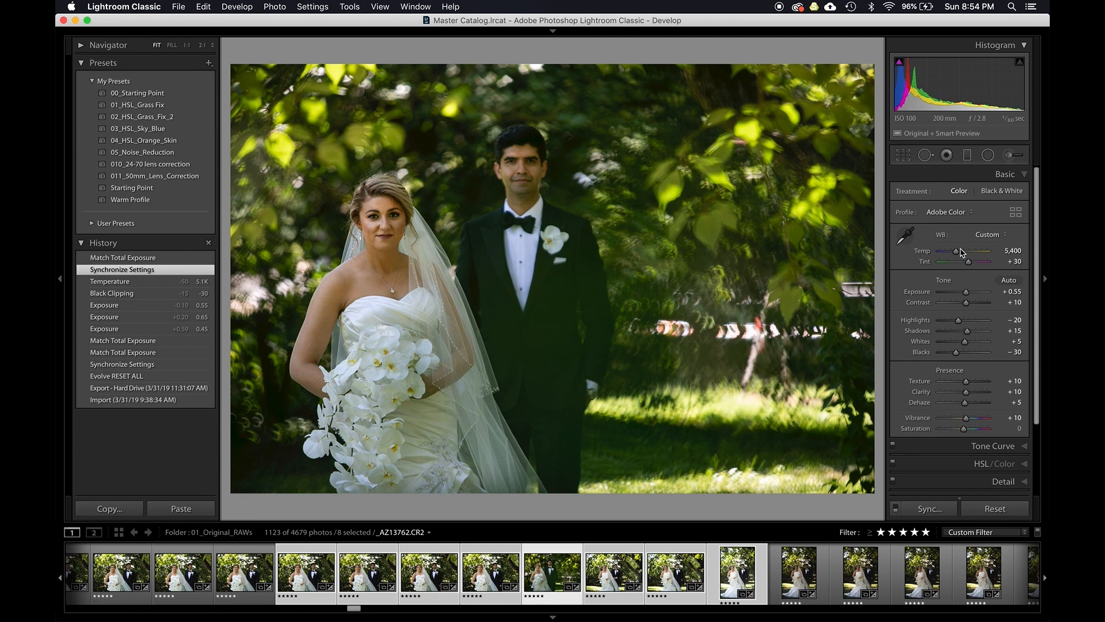
key("comma")
key("comma")
key("comma")
key("comma")
key("period")
key("comma")
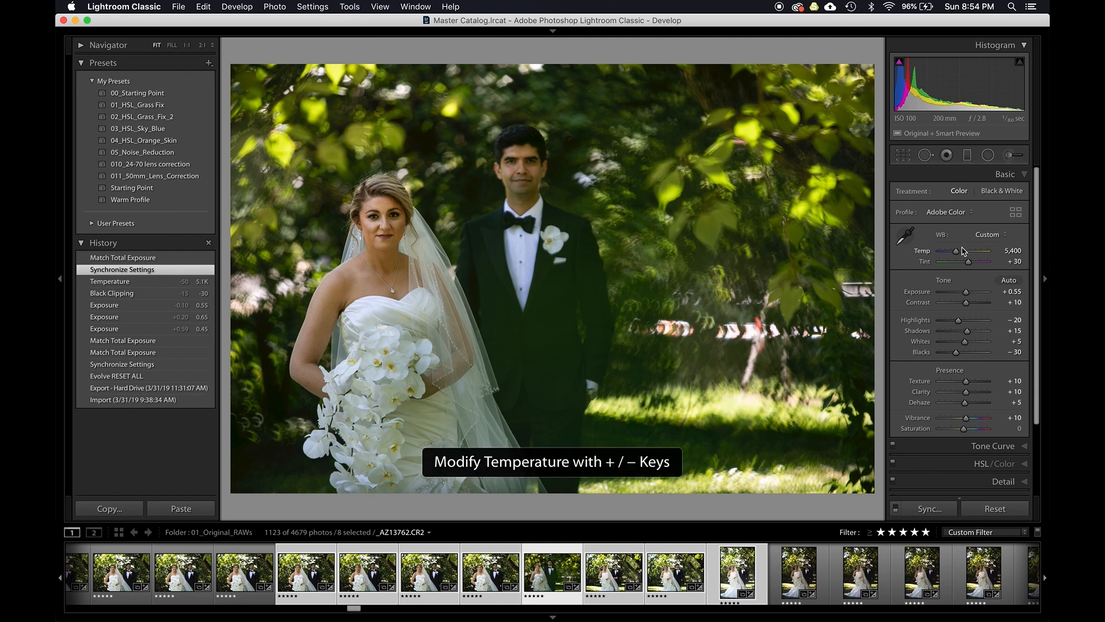
key("period")
key("period")
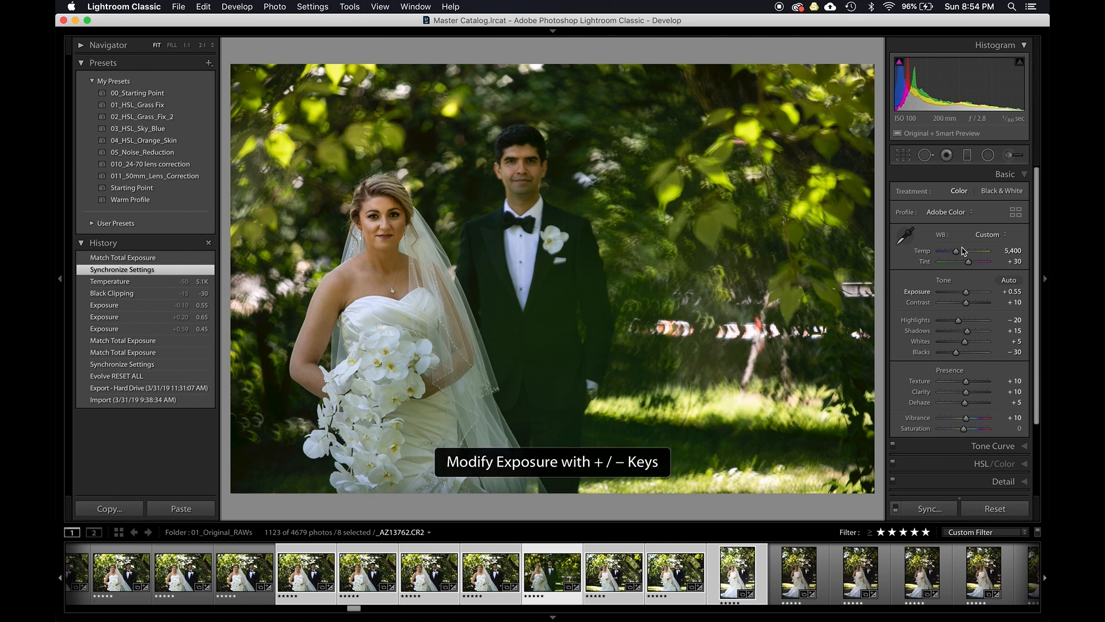
key("equal")
key("equal")
key("minus")
key("equal")
key("minus")
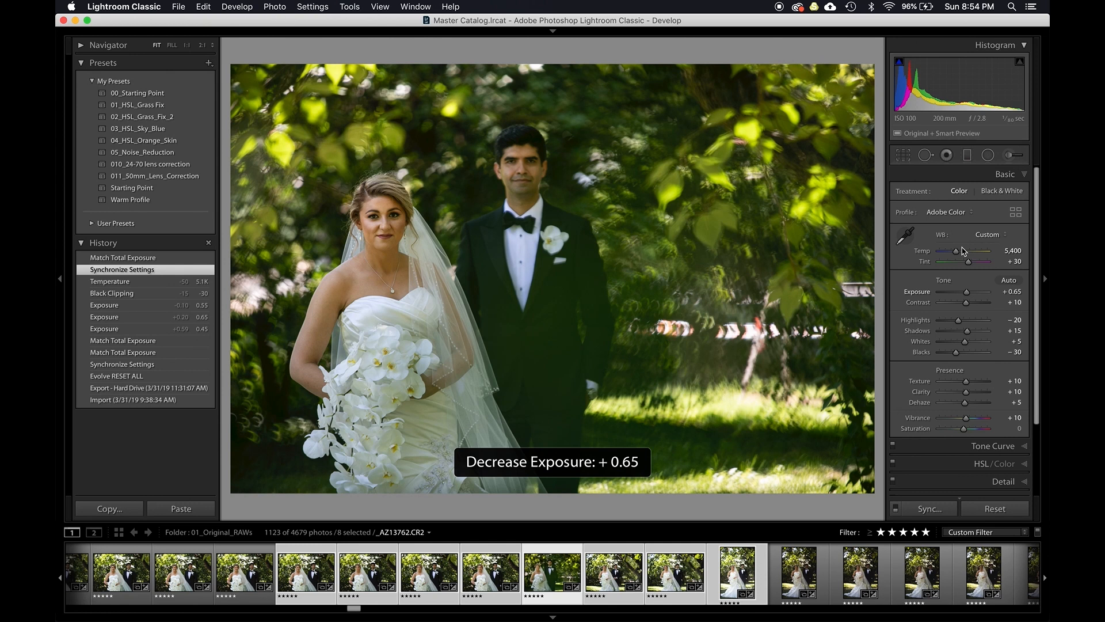
- Open photo _SC11304 from the grid in Develop and show a before/after comparison
key("g")
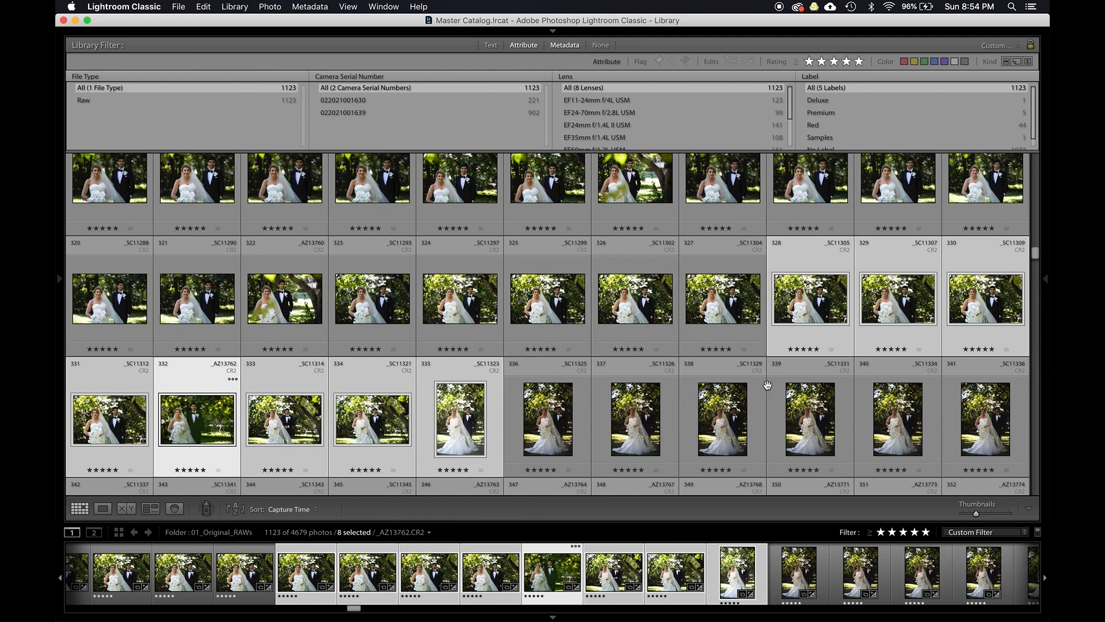
double_click(747, 315)
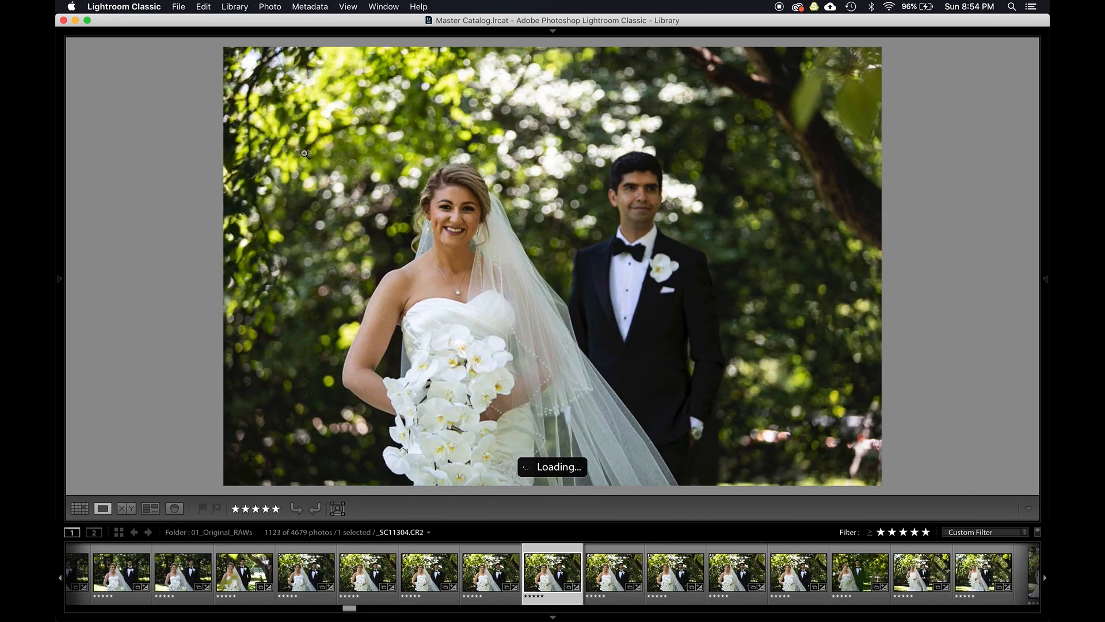
key("d")
key("y")
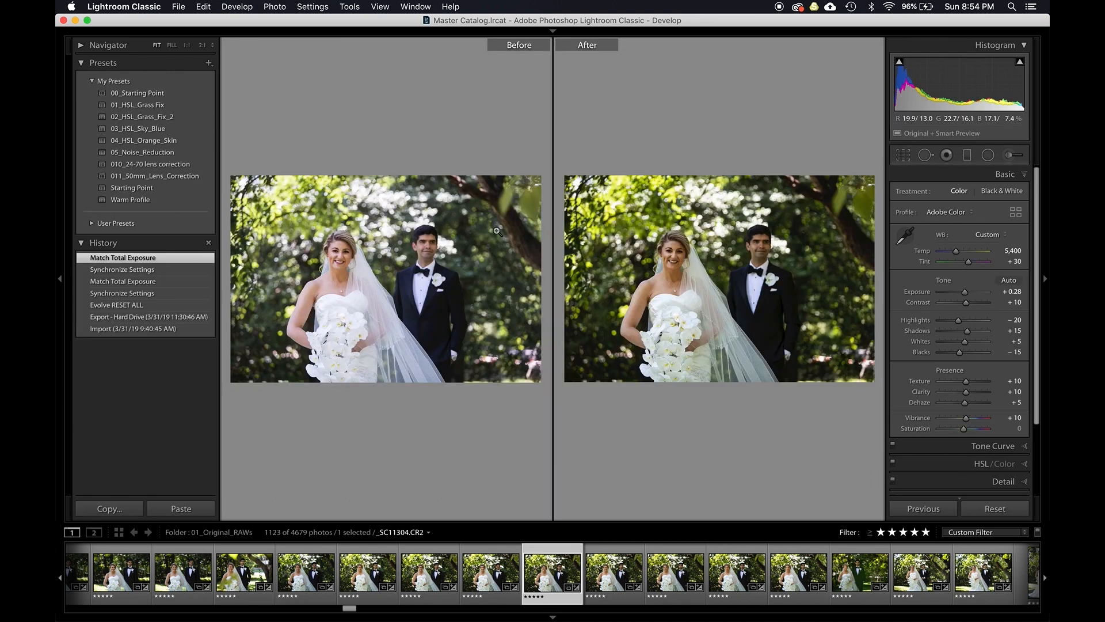
- Hide the side panels and return from before/after to the single-image view
key("shift+Tab")
mouse_move(1048, 328)
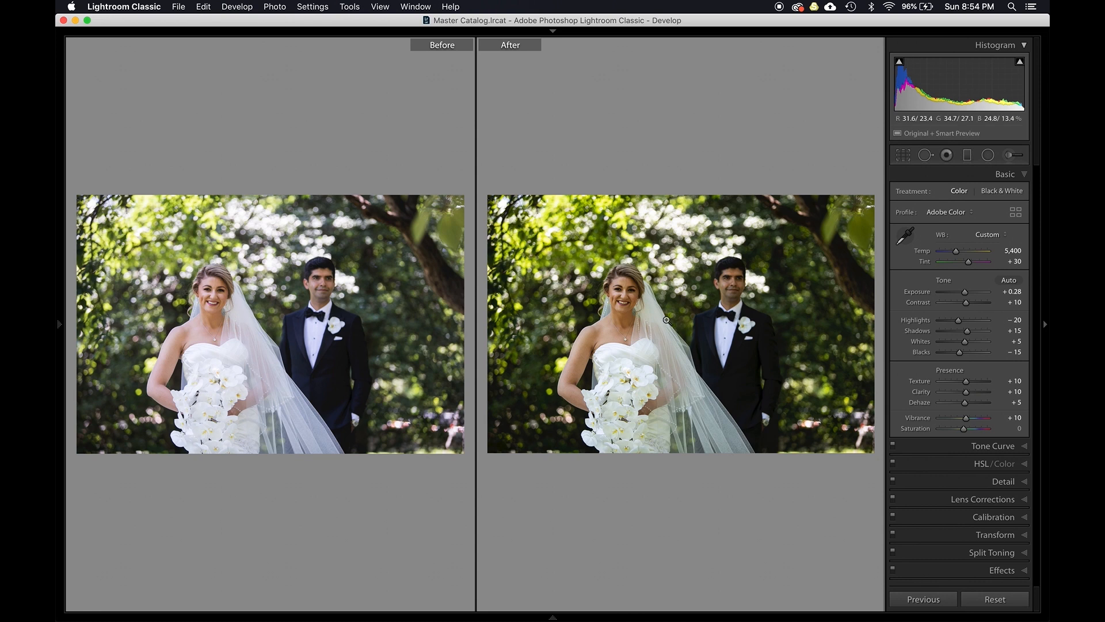
key("y")
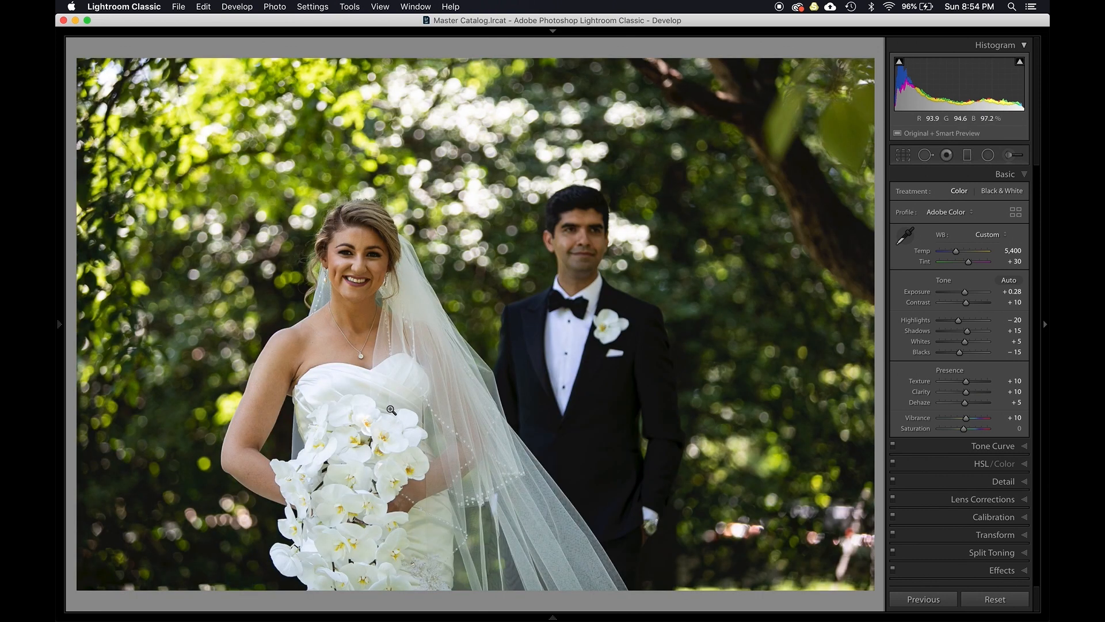
- Open HSL/Color and use the saturation targeted tool on the foliage to set Yellow to -21 and Green to -31
left_click(976, 462)
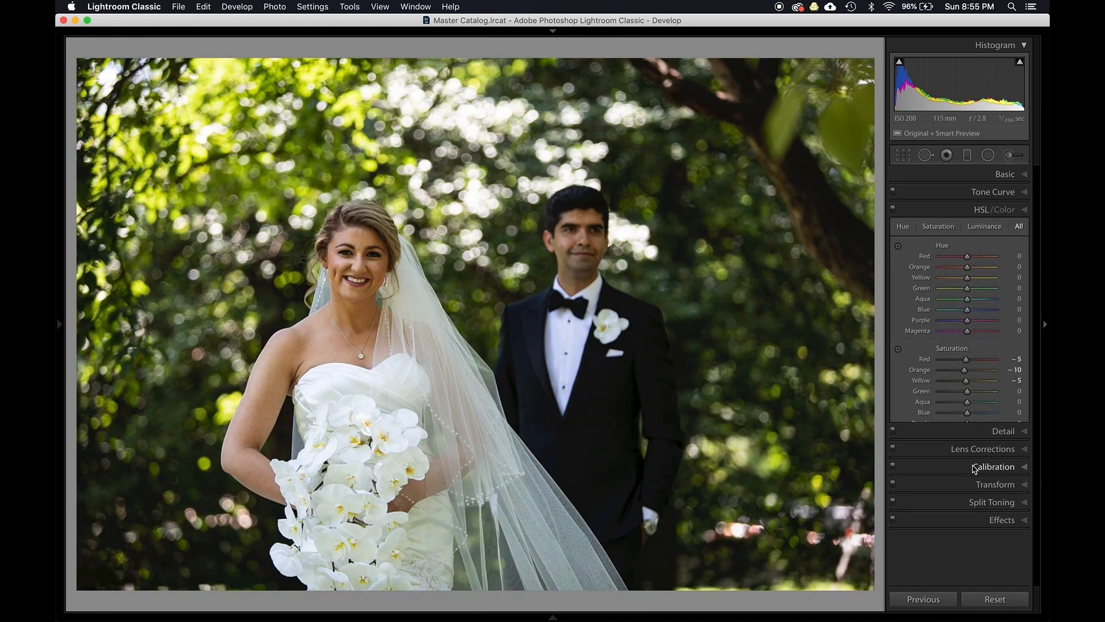
scroll(948, 429, "down", 2)
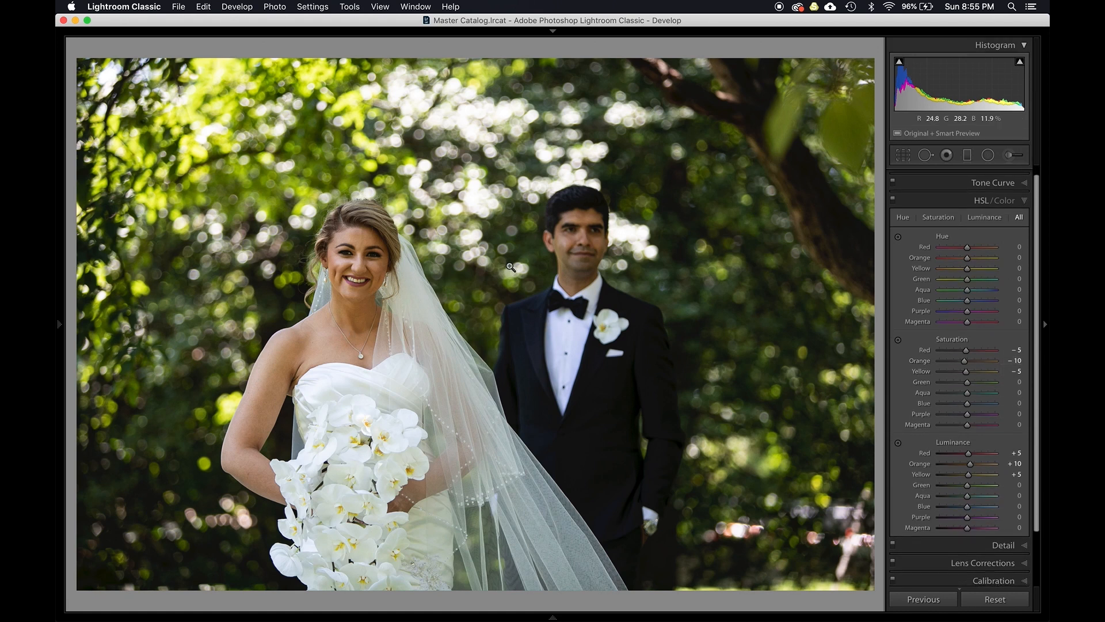
key("shift")
key("alt")
key("super+alt+shift+s")
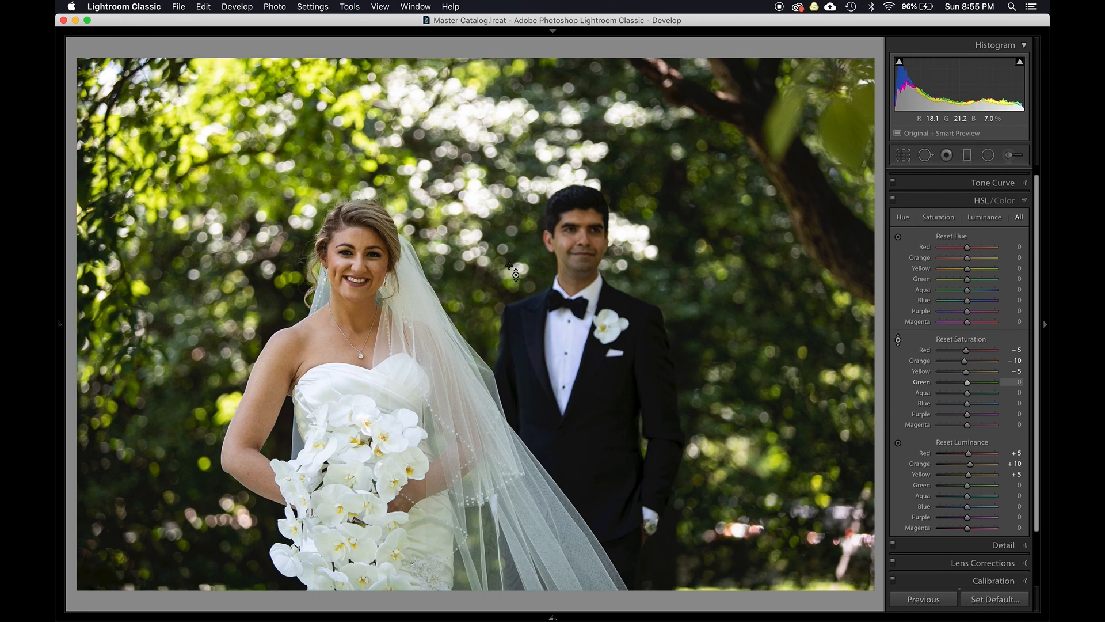
left_click_drag(720, 276, 719, 300)
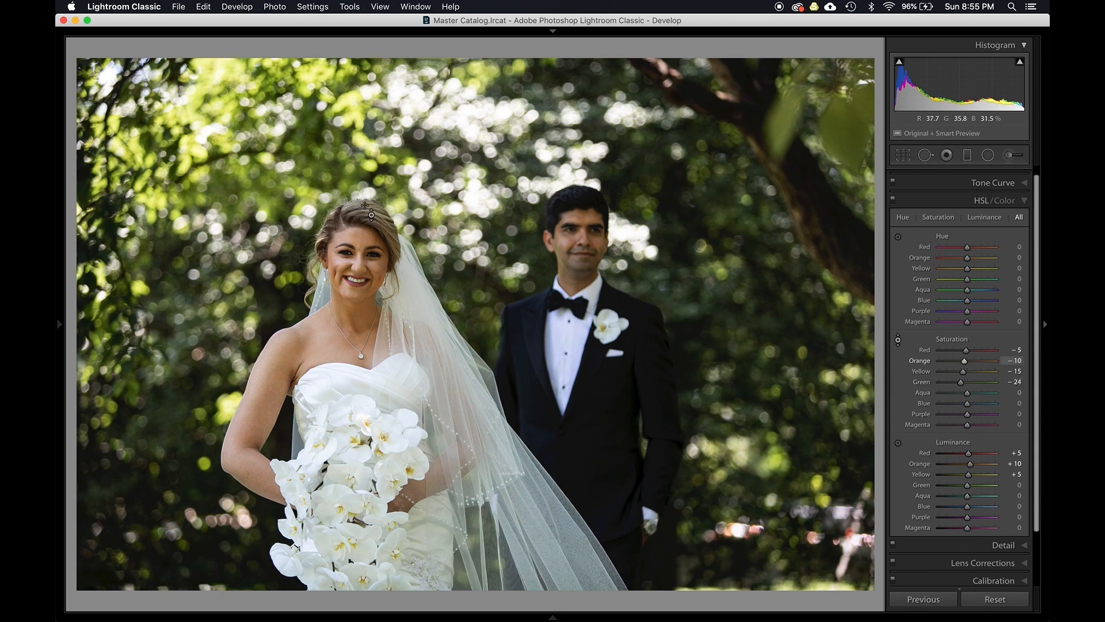
left_click_drag(263, 195, 264, 204)
left_click_drag(257, 186, 257, 187)
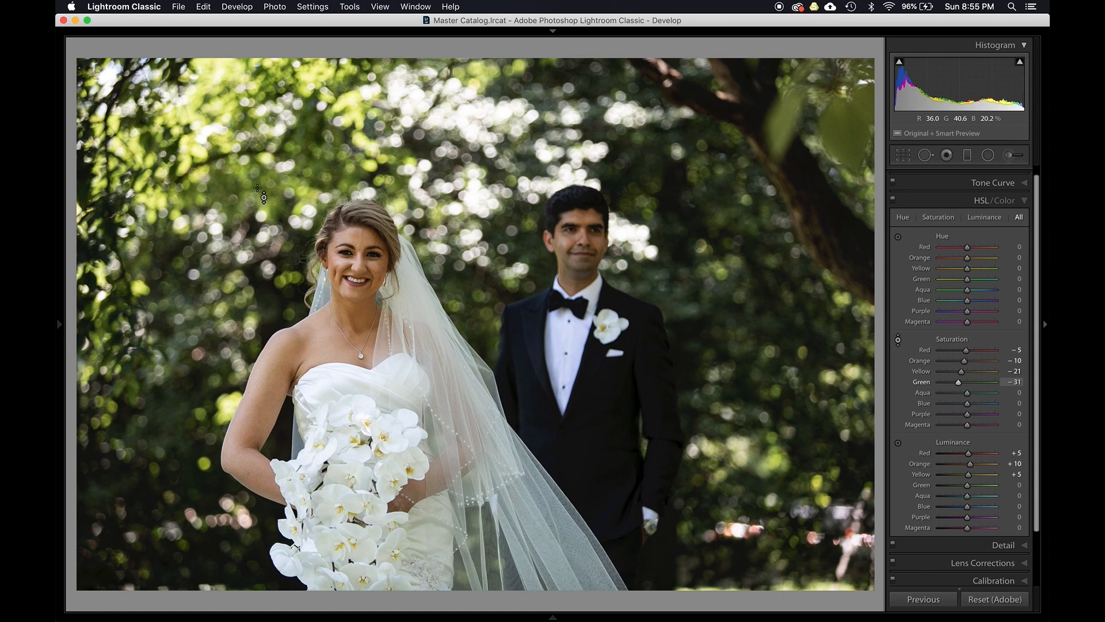
- Use the luminance targeted tool on the foliage to brighten Yellow to +33 and Green to +56
key("alt")
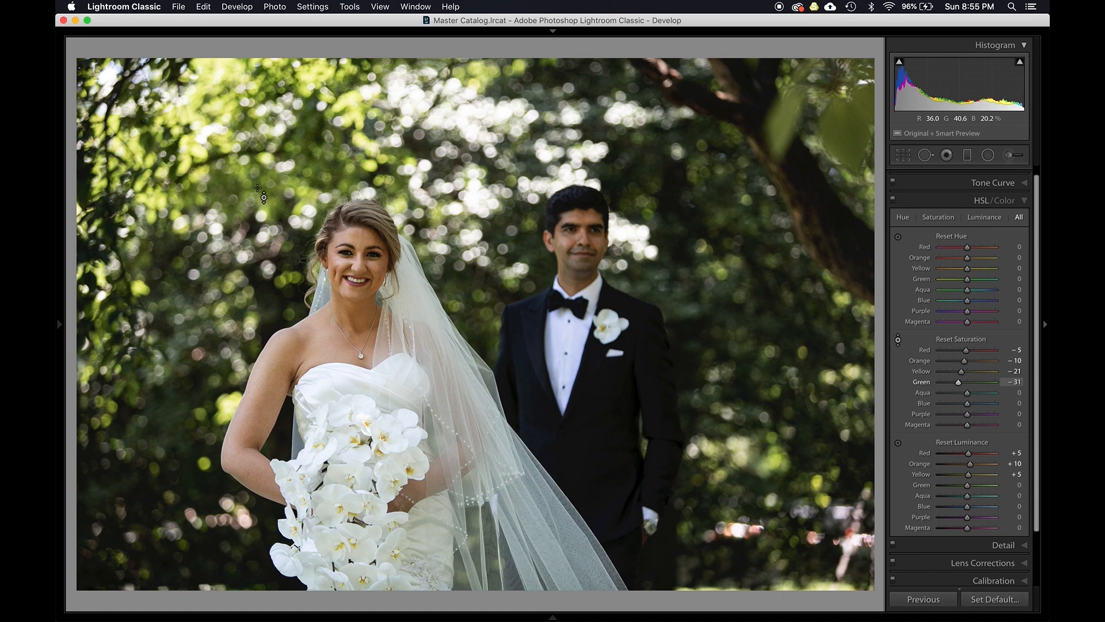
key("super+alt+shift+l")
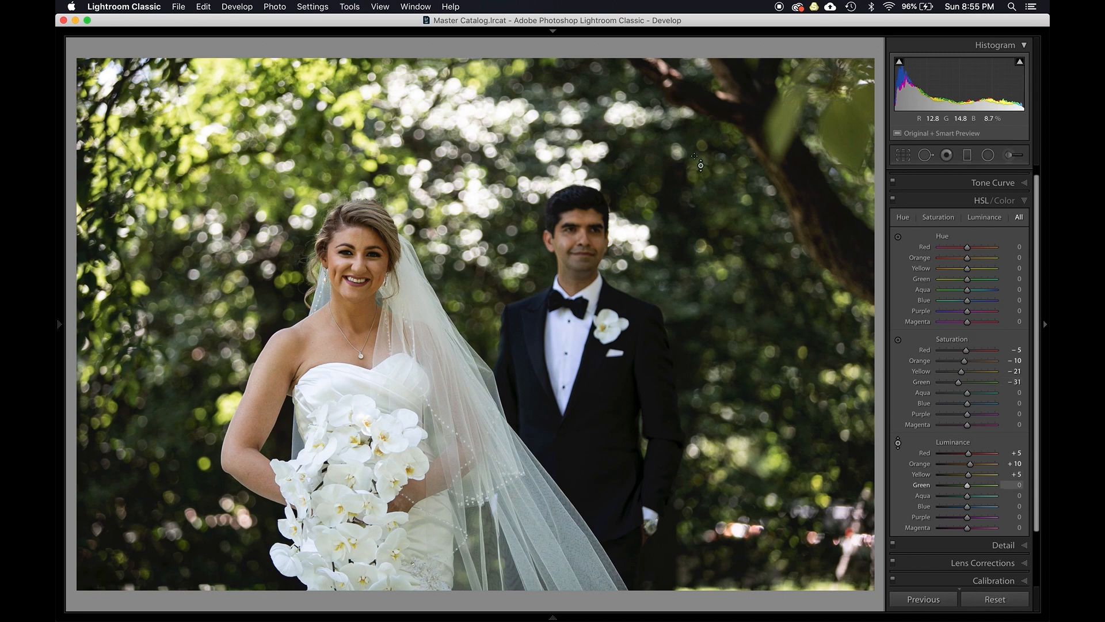
left_click_drag(654, 176, 654, 149)
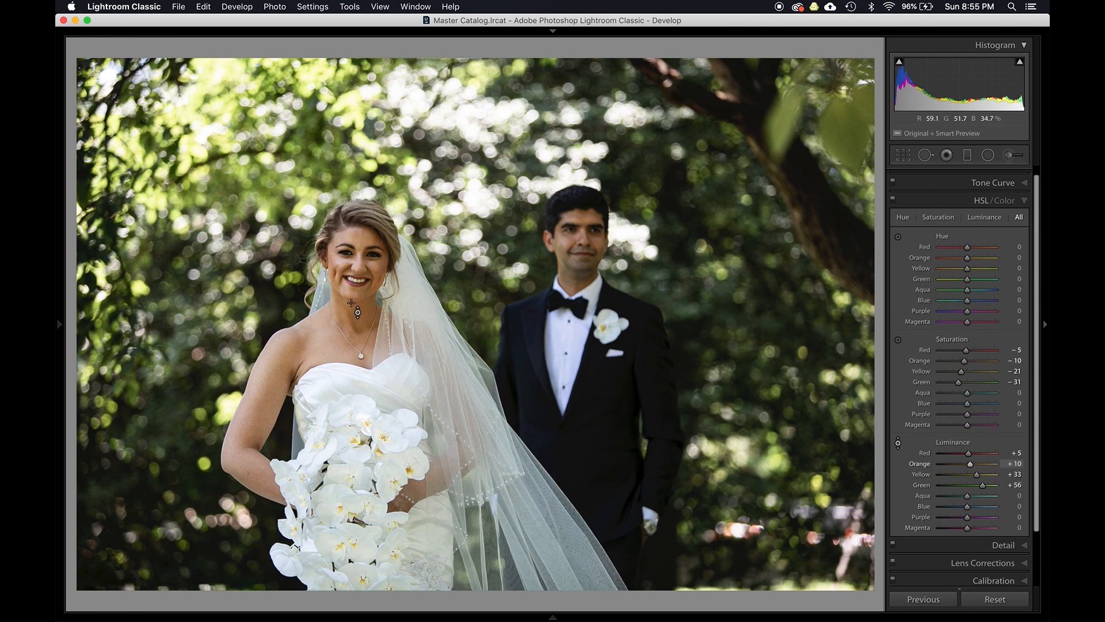
- Use the hue targeted tool on the bride's skin to set Orange hue to -14 and Yellow to -3
key("alt")
key("super+alt+shift+h")
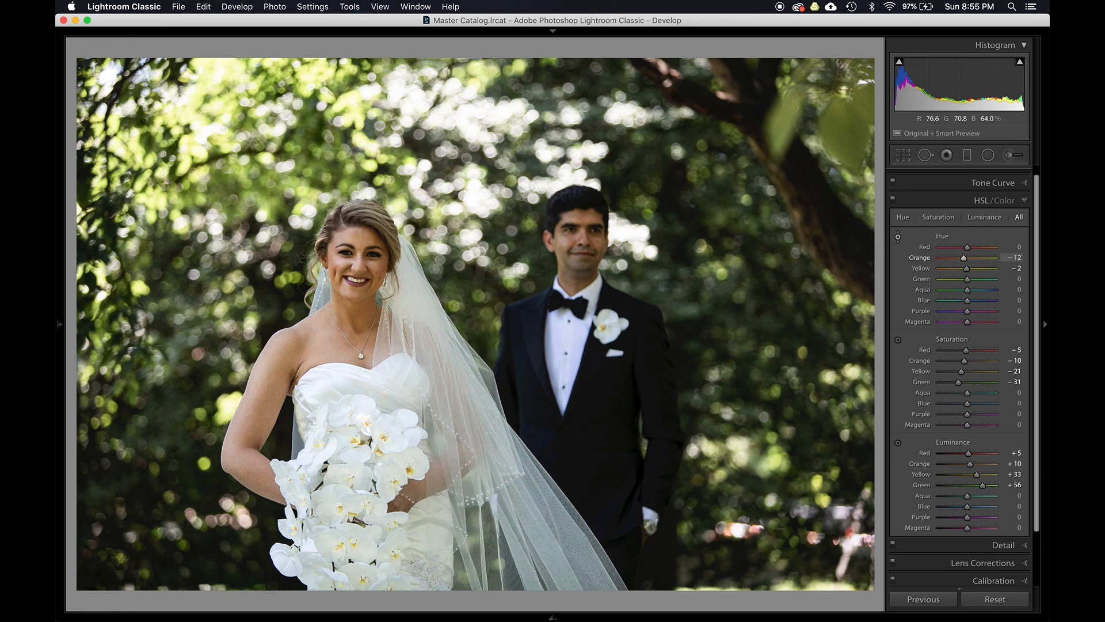
mouse_move(358, 266)
left_mouse_down()
mouse_move(358, 211)
mouse_move(358, 332)
mouse_move(358, 279)
left_mouse_up()
- Toggle the HSL/Color adjustments off and on to compare, and set Orange saturation to -5
left_click(893, 198)
left_click(893, 198)
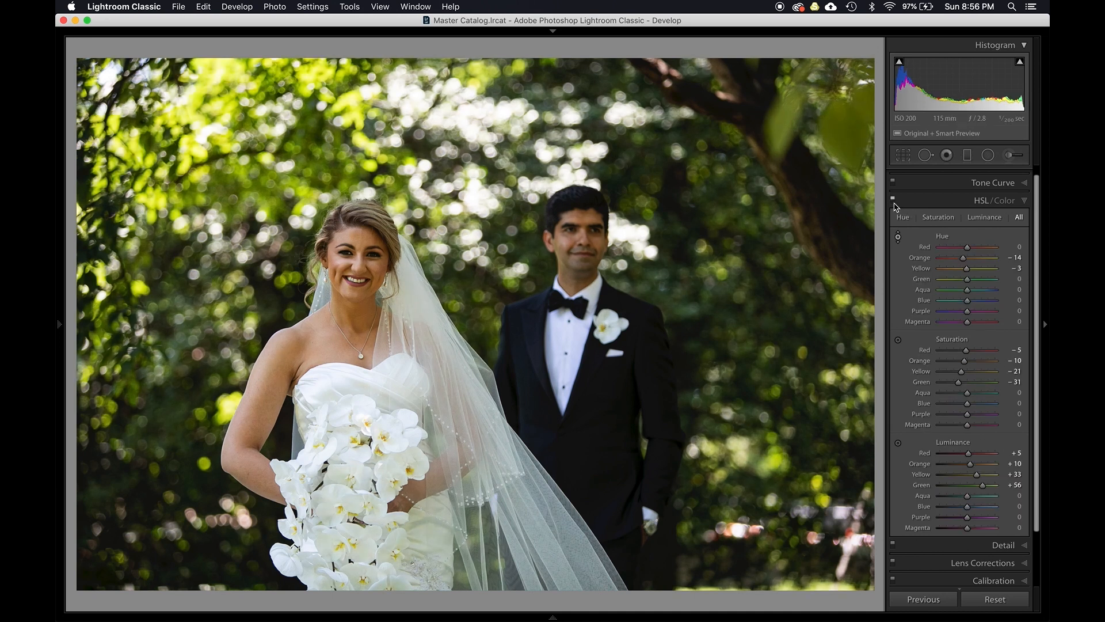
left_click(894, 203)
left_click(894, 203)
left_click(894, 202)
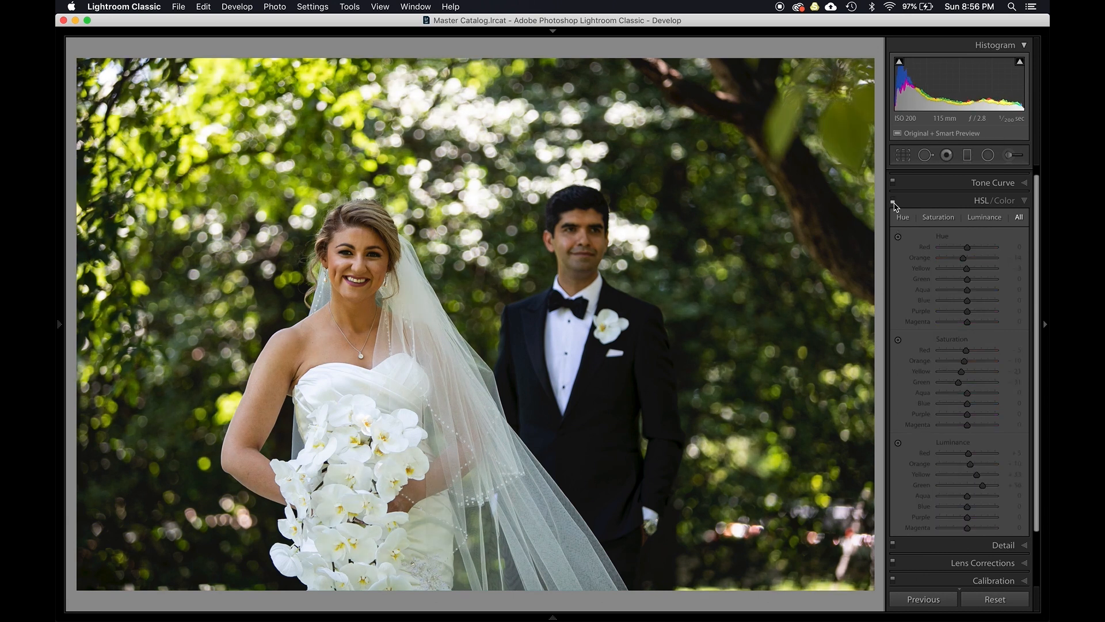
left_click(894, 203)
left_click(894, 204)
left_click(894, 204)
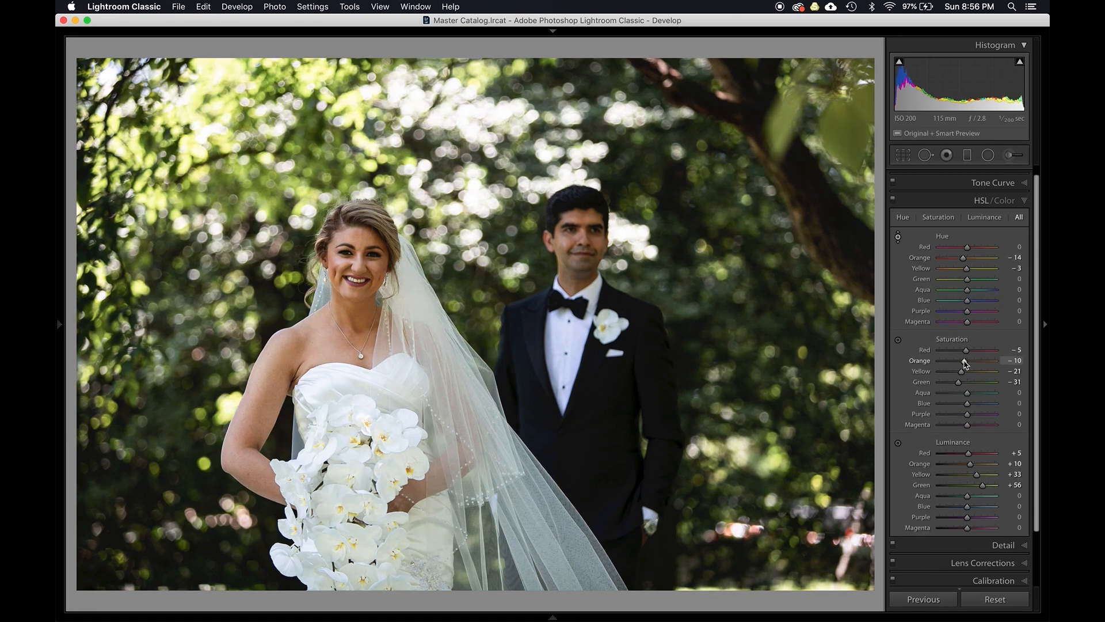
left_click_drag(965, 361, 966, 362)
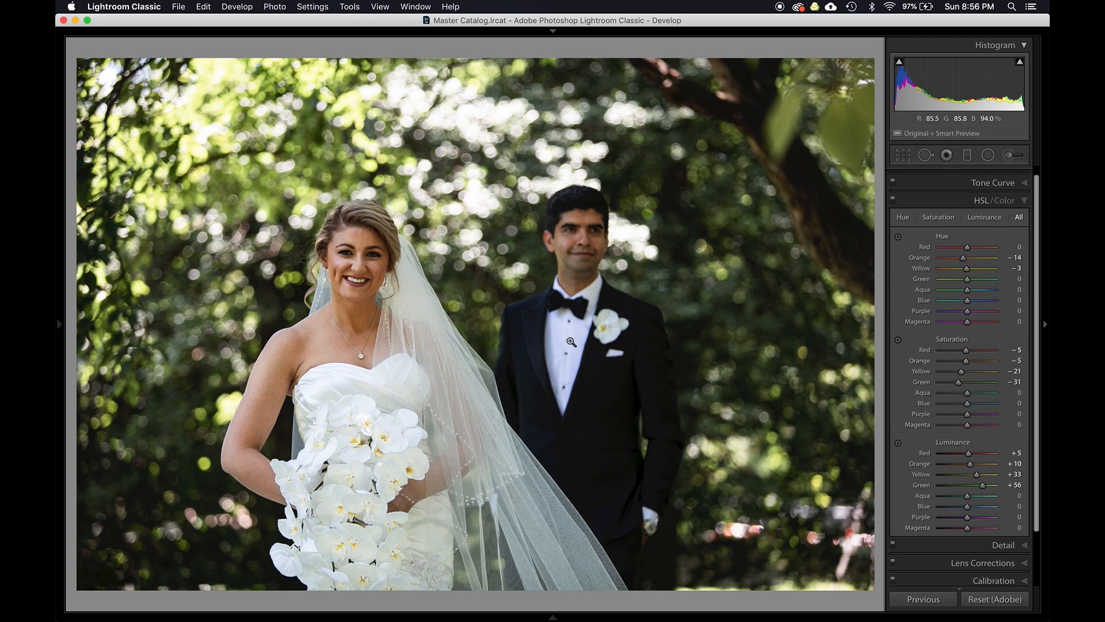
- Use the saturation targeted tool on the groom's suit to set Blue to -51 and Purple to -11, and toggle HSL/Color off and on to compare
key("super+alt+shift+s")
left_click_drag(569, 338, 569, 369)
left_click(893, 200)
left_click(894, 201)
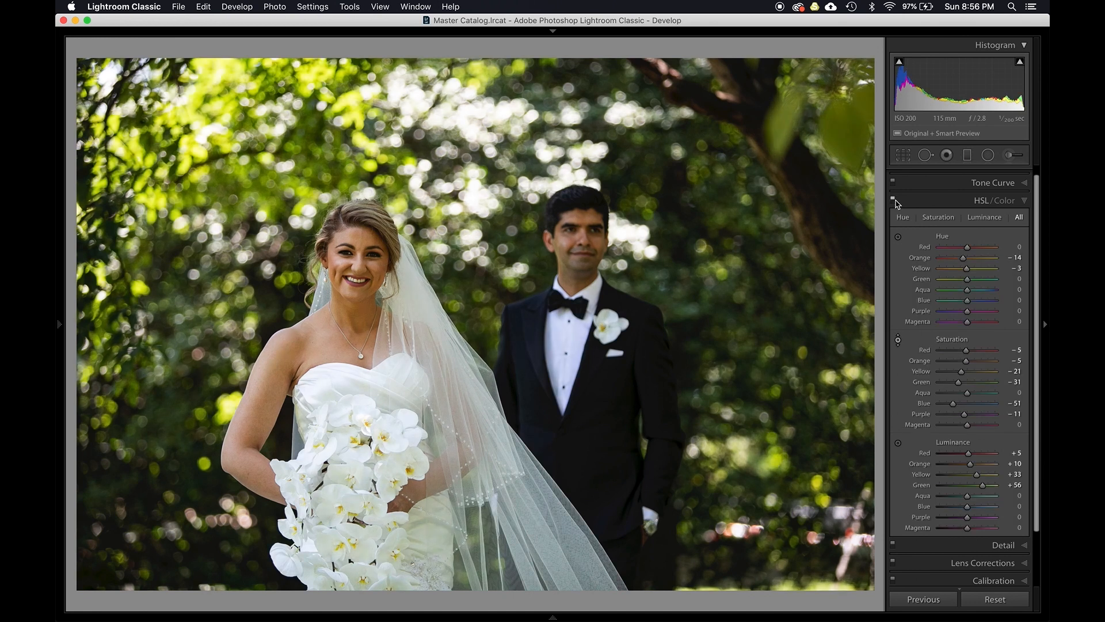
left_click(894, 200)
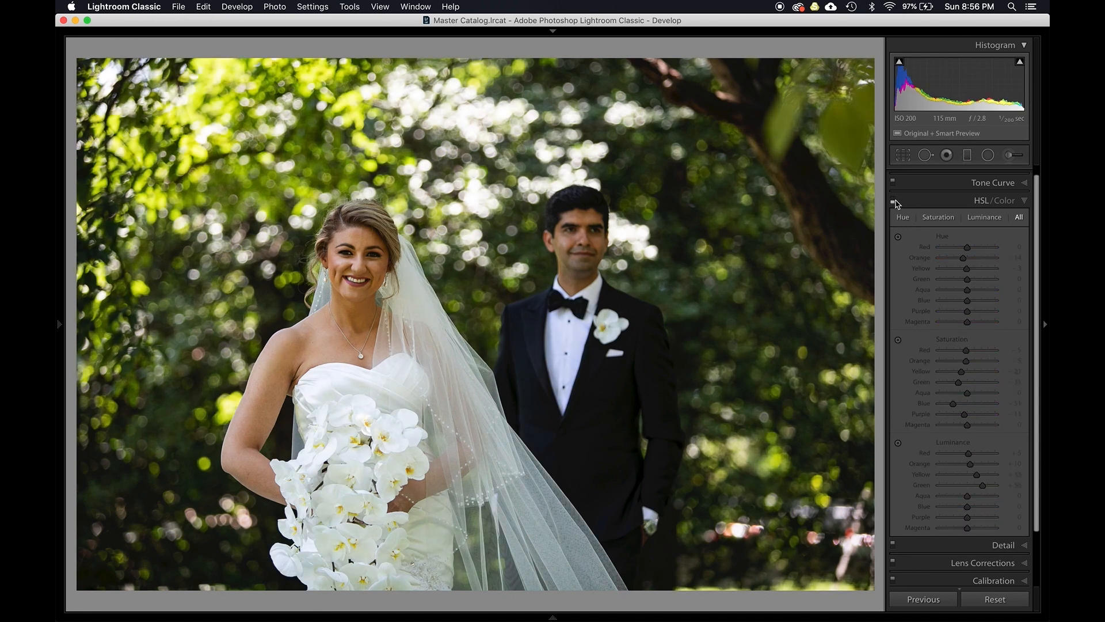
left_click(893, 201)
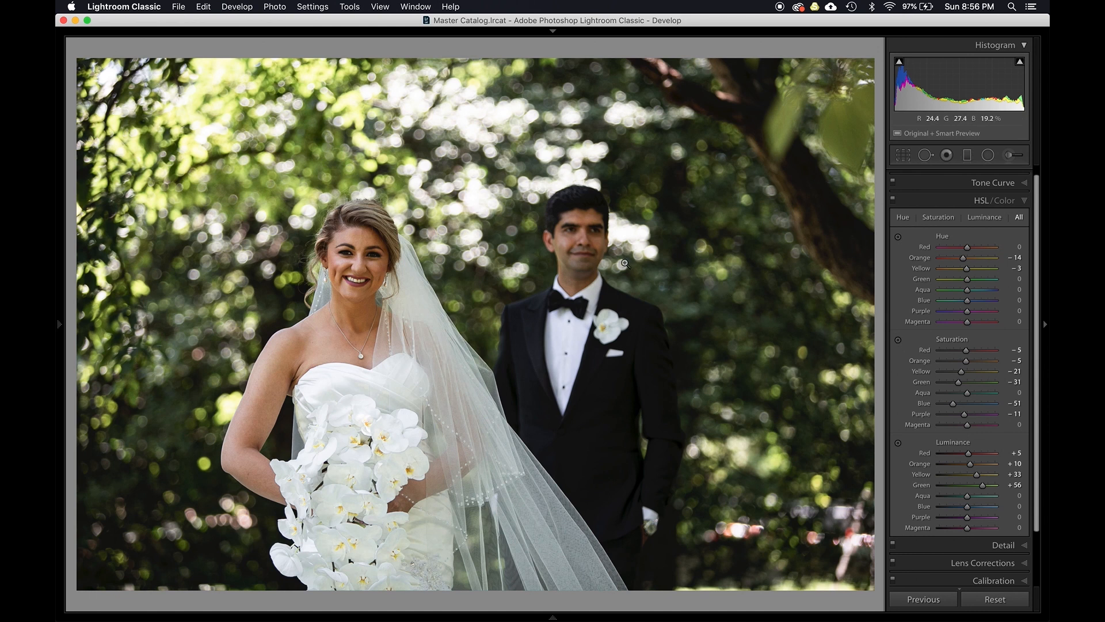
- Select the neighbouring shots from this photo through photo 335 and synchronize the develop settings to them
key("g")
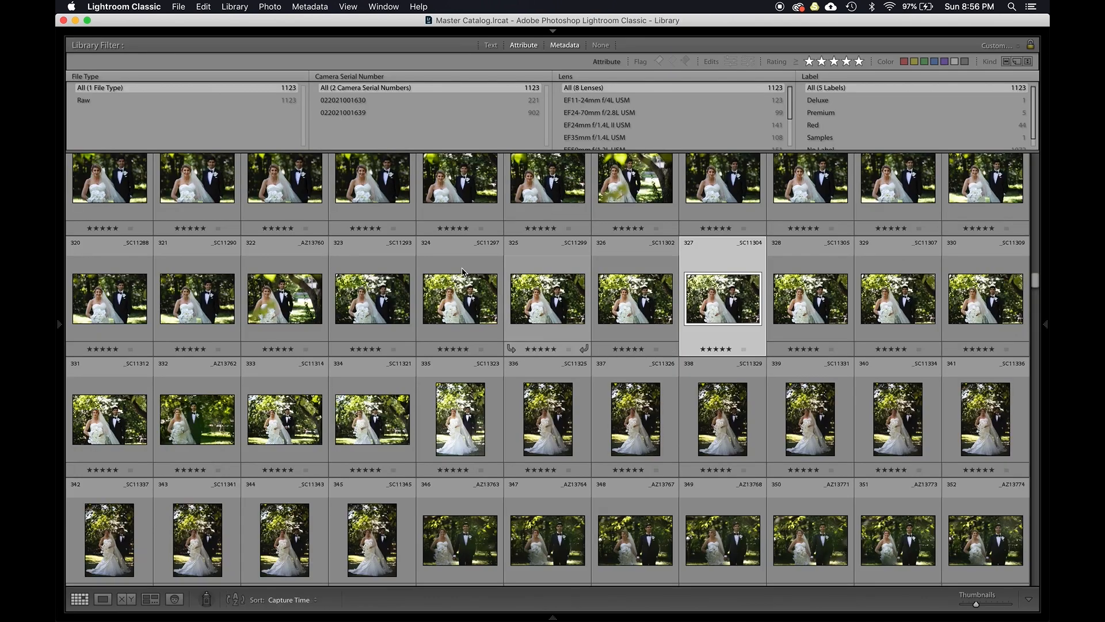
left_click(477, 422, "shift")
key("super+shift+s")
left_click(380, 375)
left_click(449, 175)
key("Return")
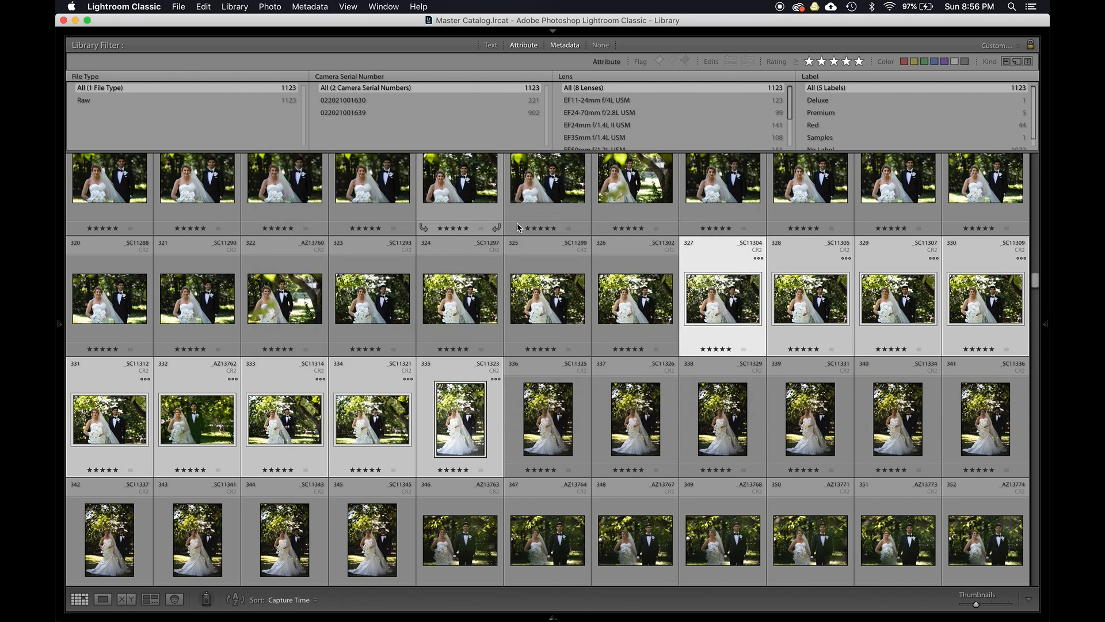
- Compare the synced photos in Survey view, then open the first bride and groom shot in Develop
key("n")
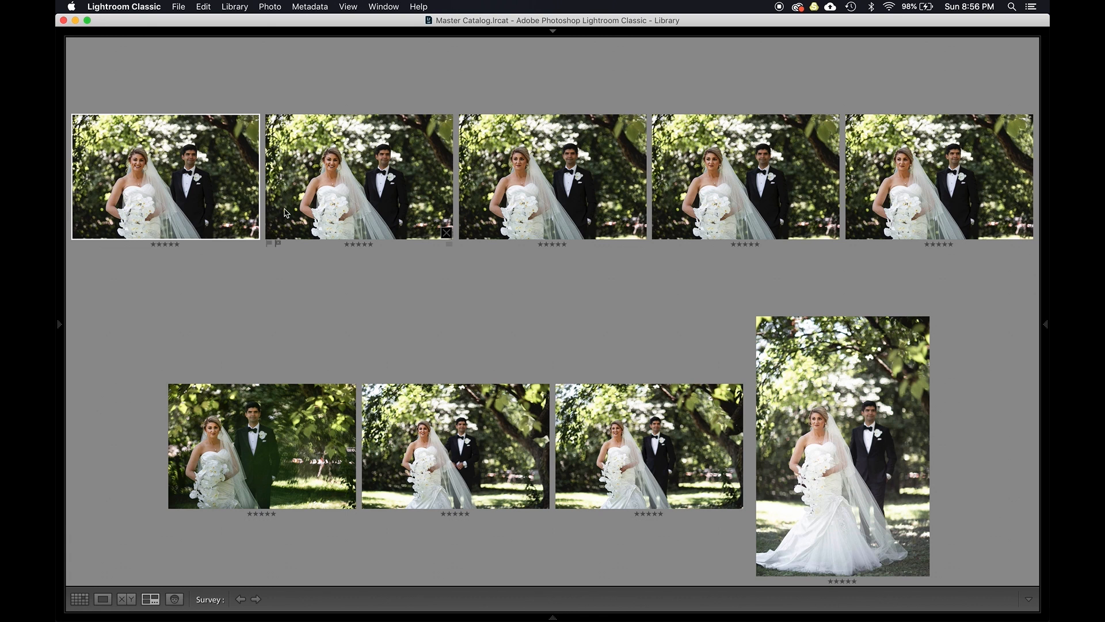
key("g")
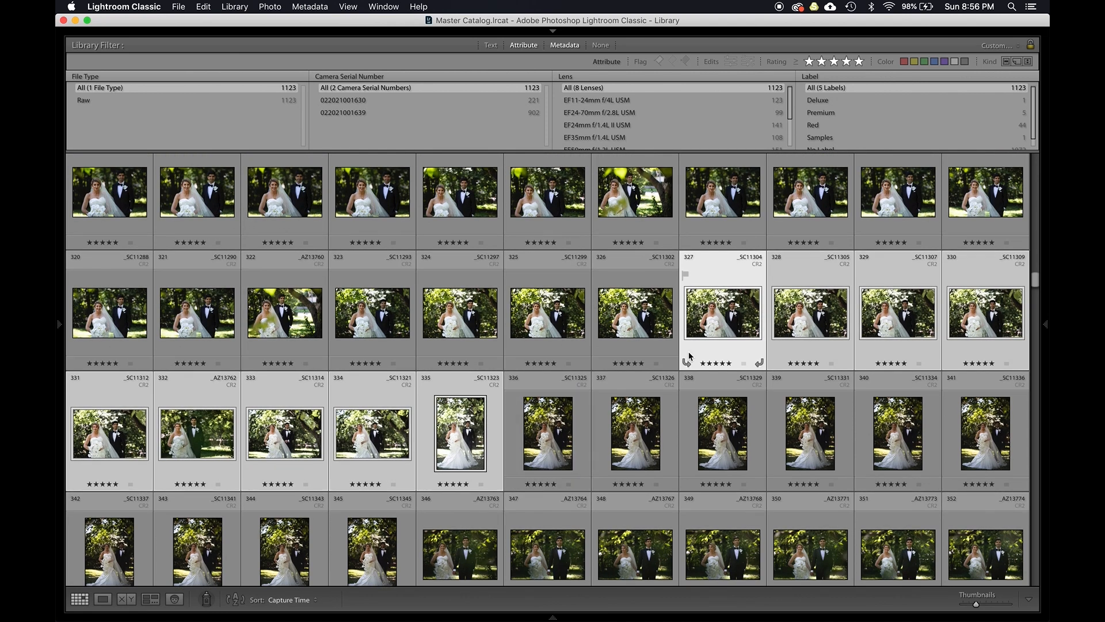
double_click(739, 323)
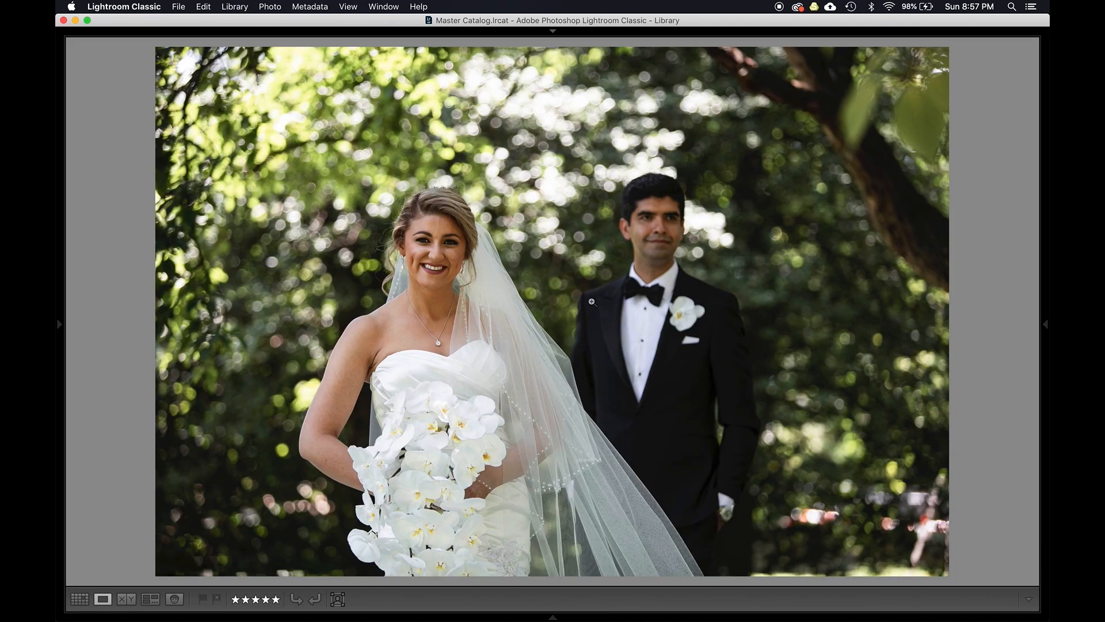
key("d")
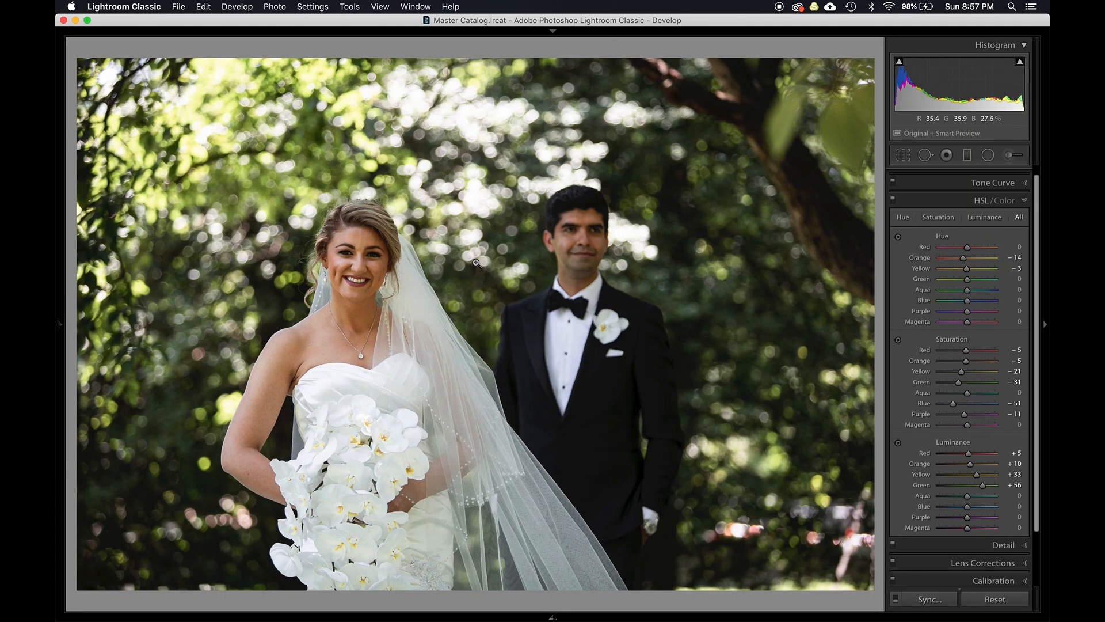
- Convert the photo to black and white and activate the Black & White Mix targeted adjustment tool
key("v")
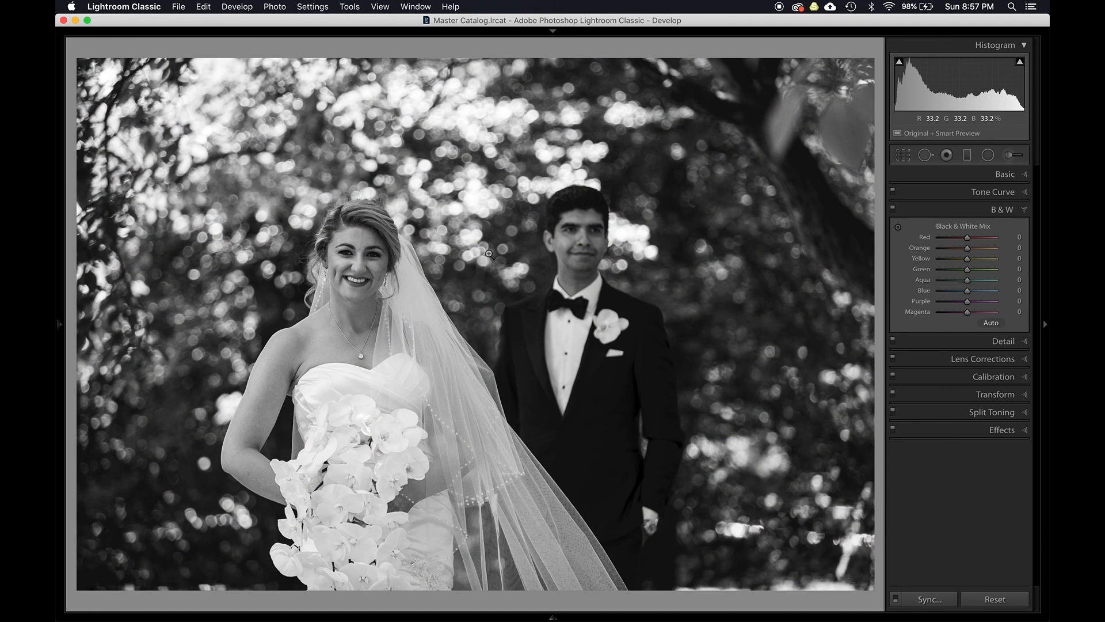
key("alt")
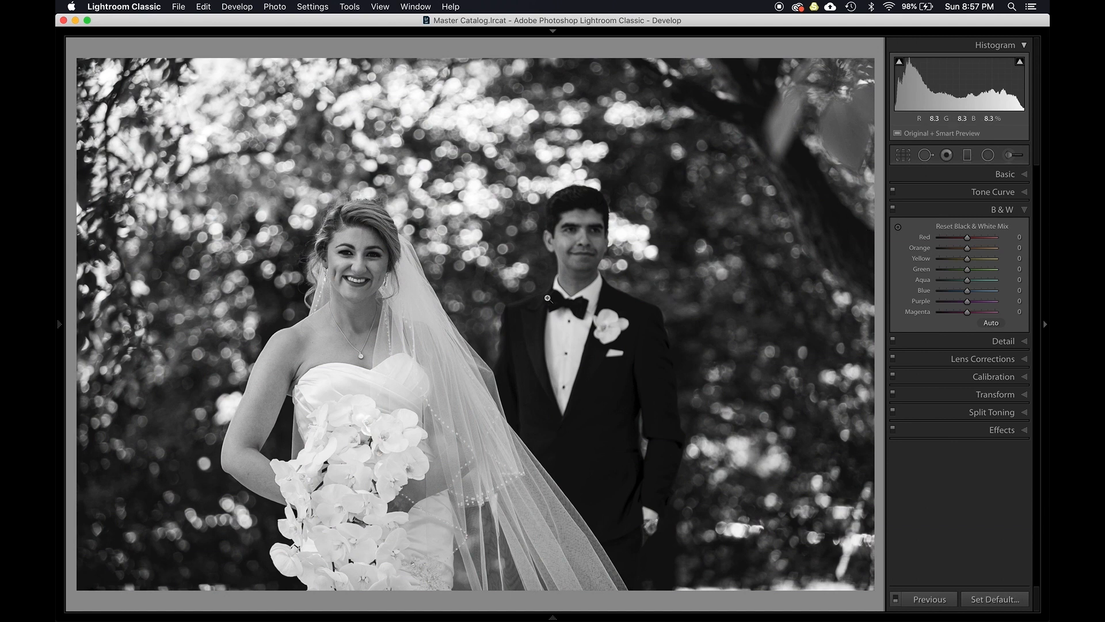
key("super")
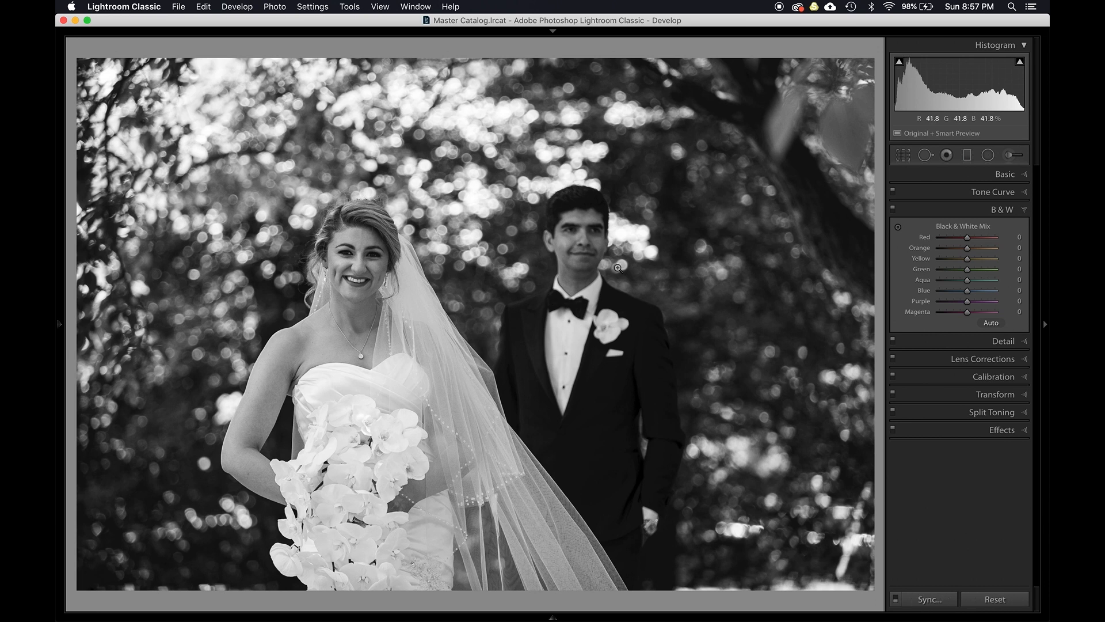
left_click(231, 6)
mouse_move(274, 3)
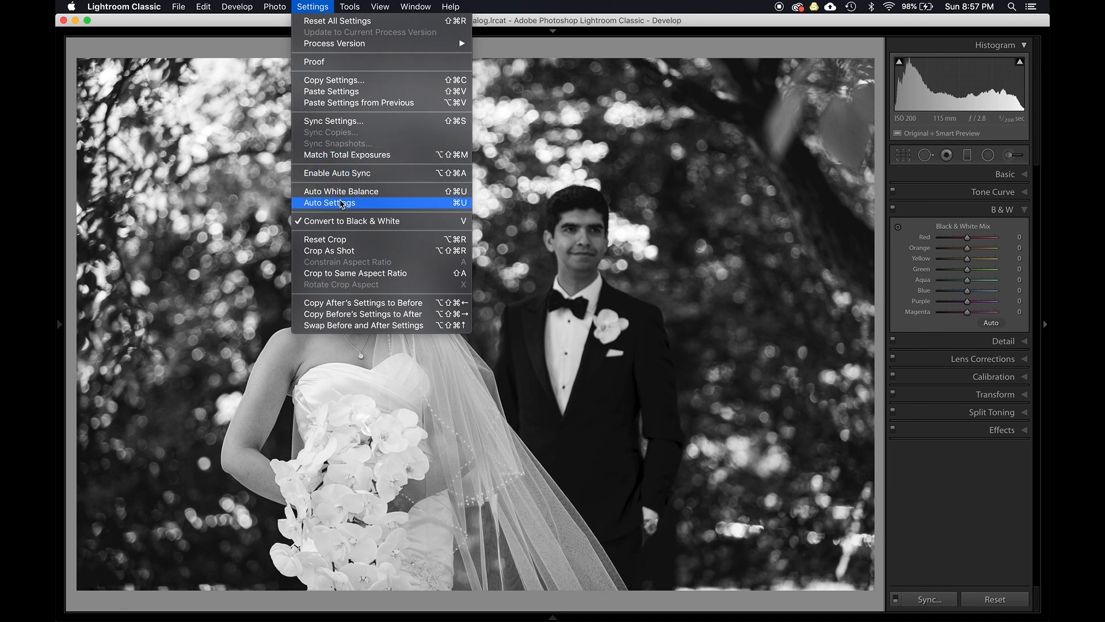
mouse_move(350, 8)
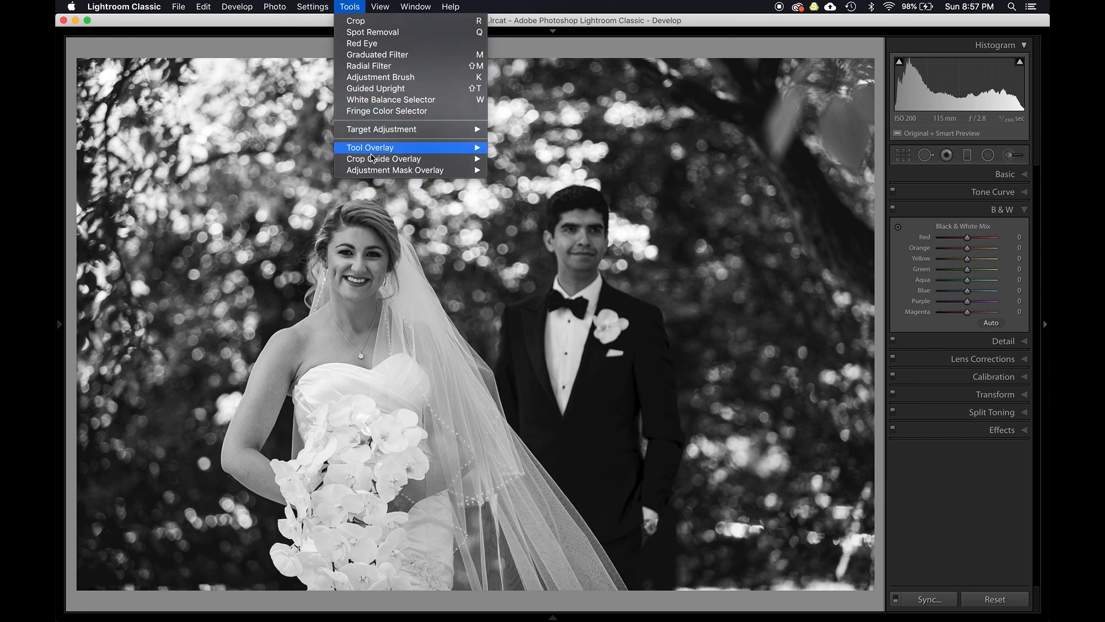
mouse_move(375, 174)
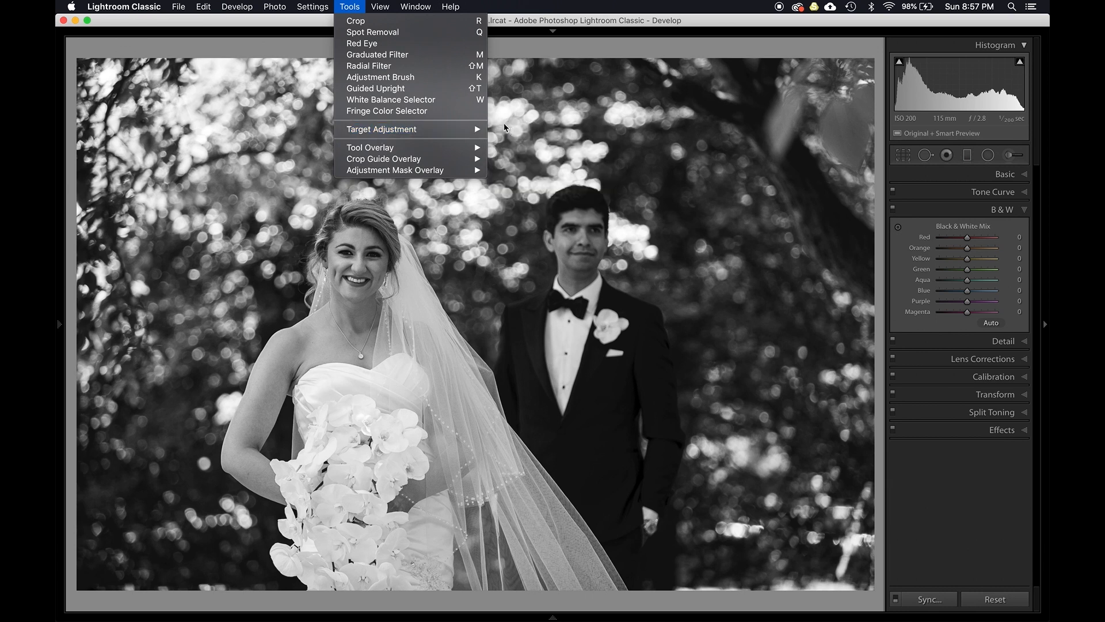
mouse_move(481, 130)
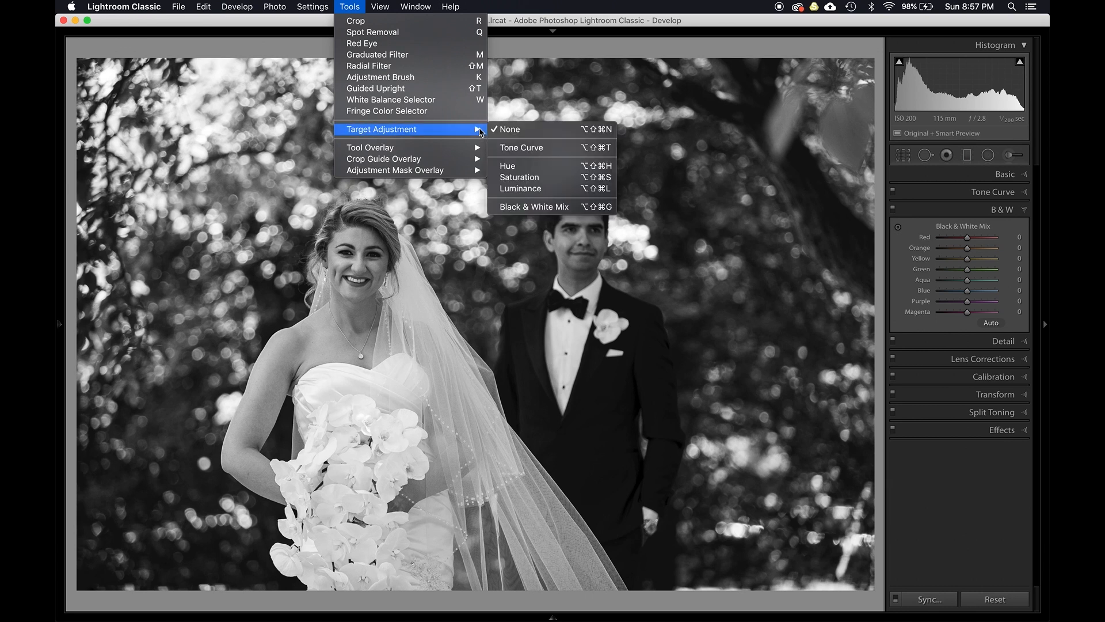
left_click(534, 208)
- Use the targeted tool on the image to set the mix to Red +1, Orange +13, Yellow +3, Green +29, Aqua -4, Blue -48
left_click_drag(461, 303, 472, 279)
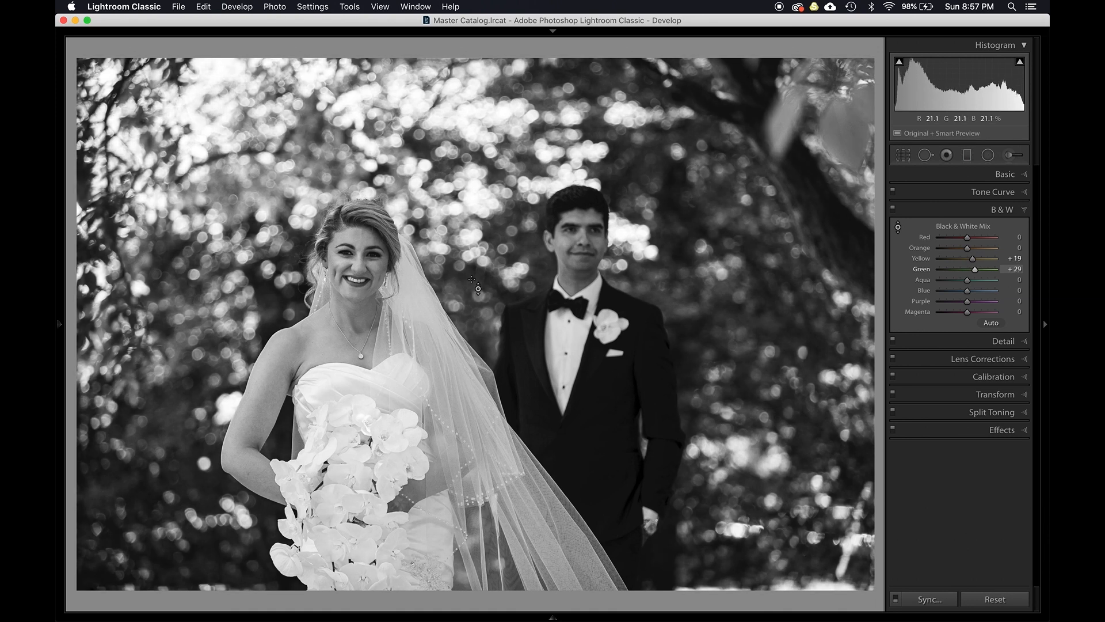
left_click_drag(371, 280, 371, 273)
left_click_drag(426, 316, 426, 338)
left_click_drag(595, 401, 596, 410)
left_click_drag(479, 113, 478, 121)
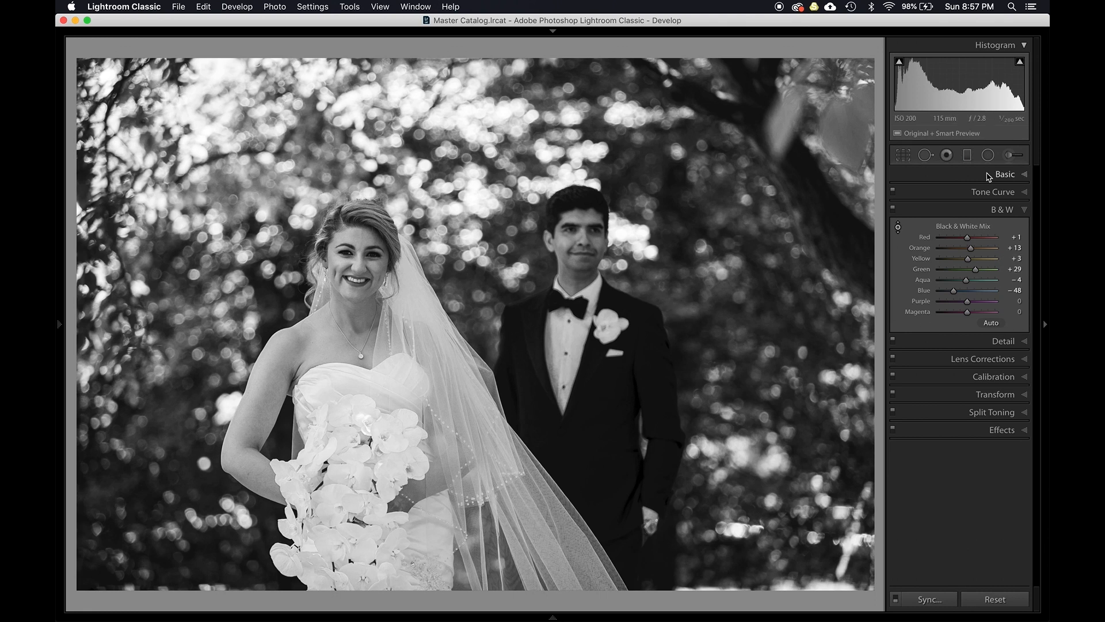
- Set Whites to -6 and Blacks to -9 in the Basic panel
left_click(986, 174)
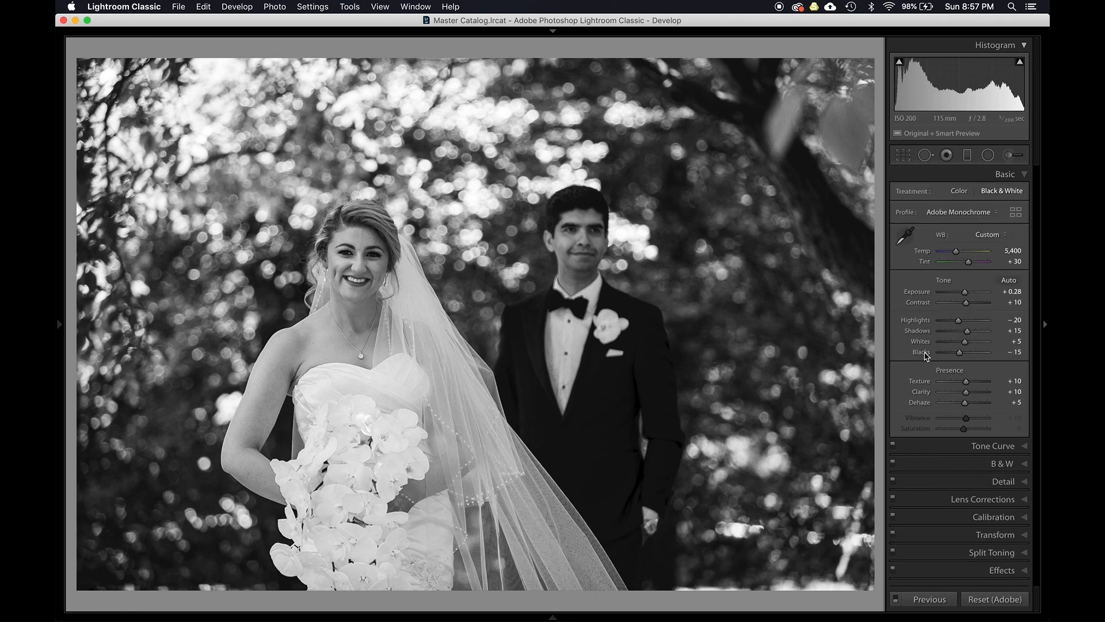
double_click(925, 353, "shift")
double_click(924, 342, "shift")
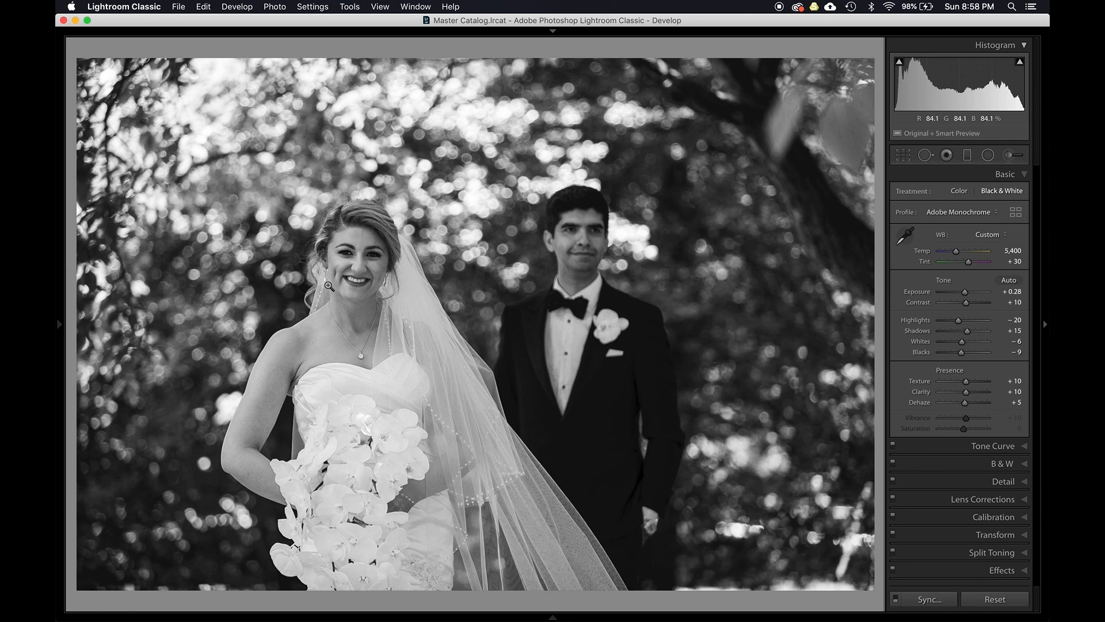
- Switch the photo back to colour and toggle the before/after comparison view
key("v")
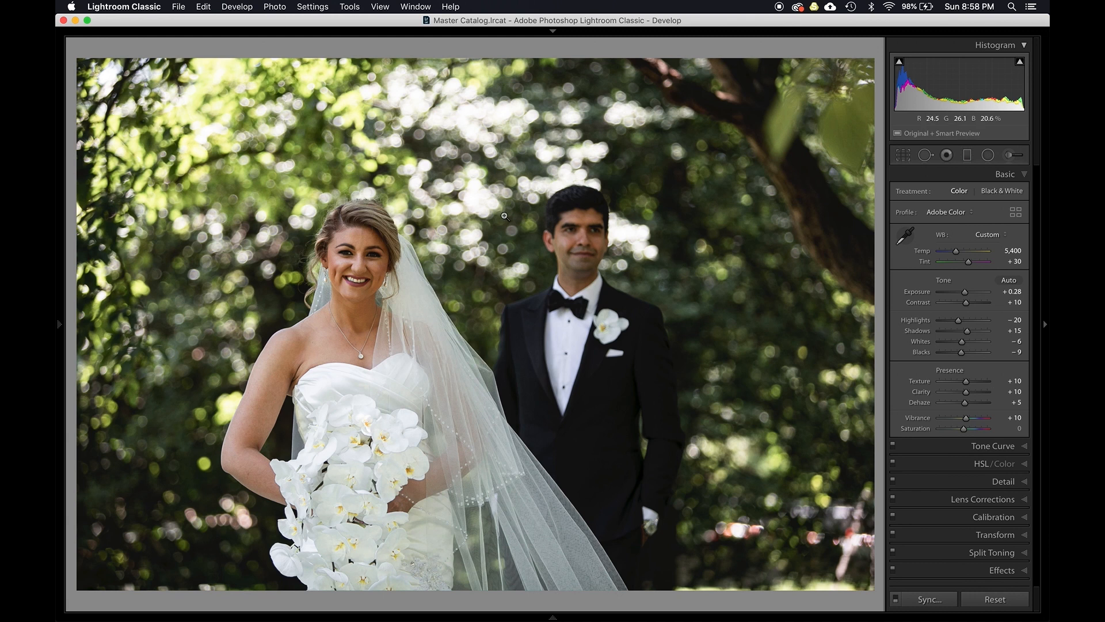
key("y")
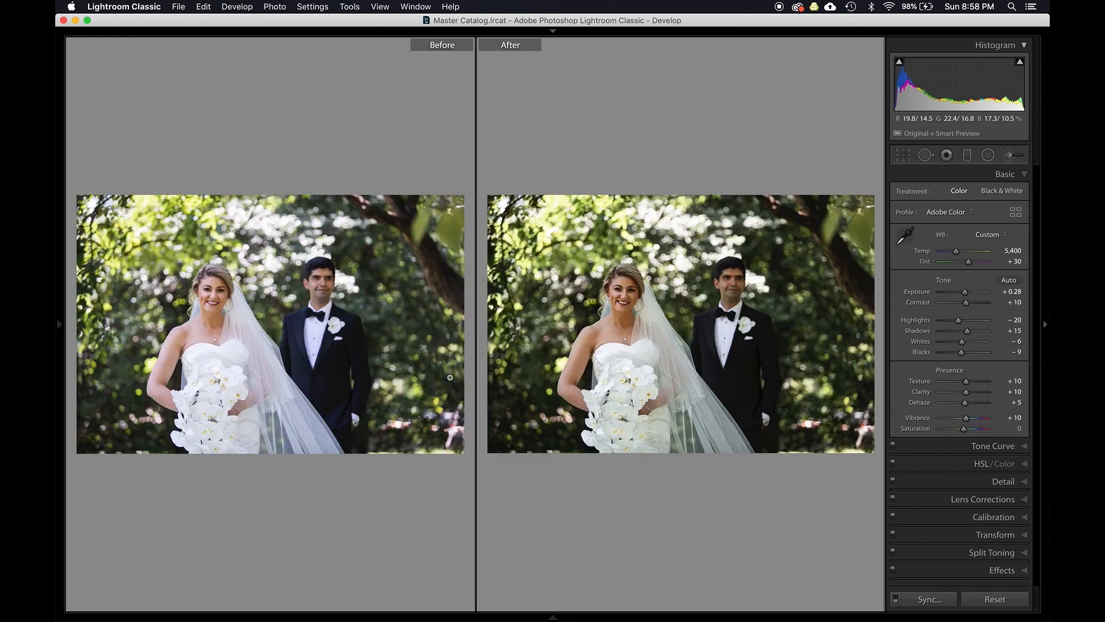
key("y")
key("y")
key("y")
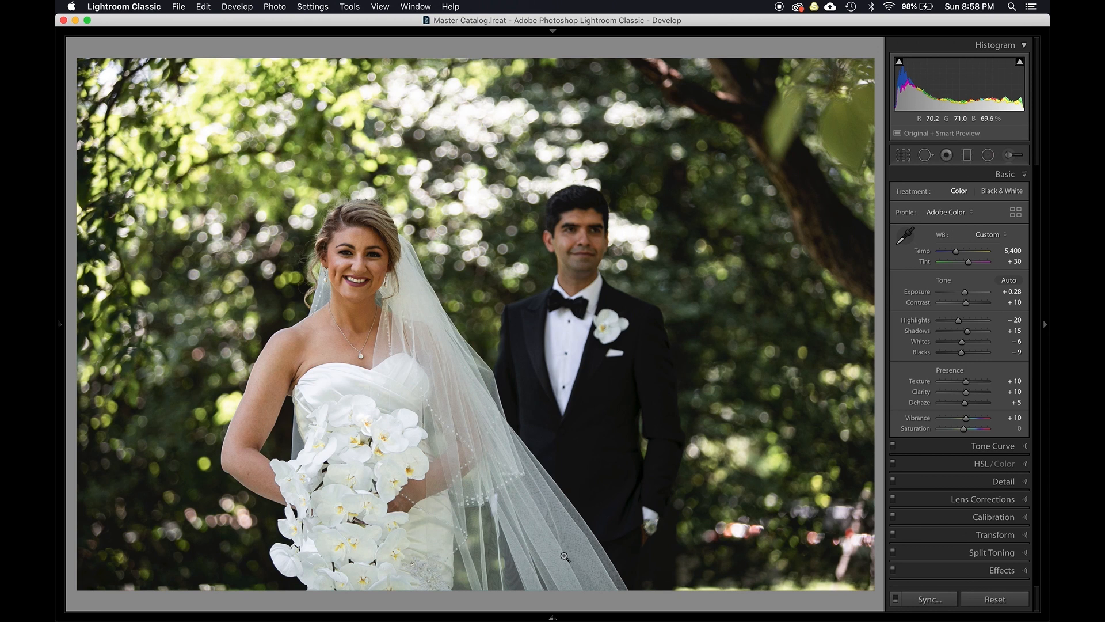
- Open a photo of the couple among the marble columns from the filmstrip and swap its before and after settings
left_click(554, 617)
scroll(548, 579, "down", 10)
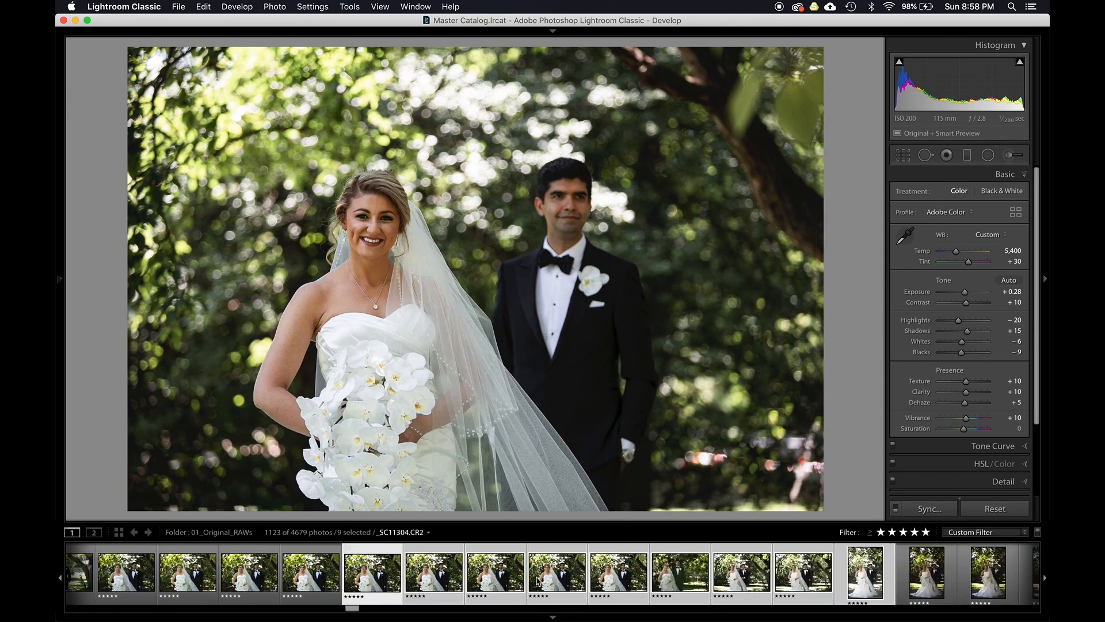
left_click(396, 573)
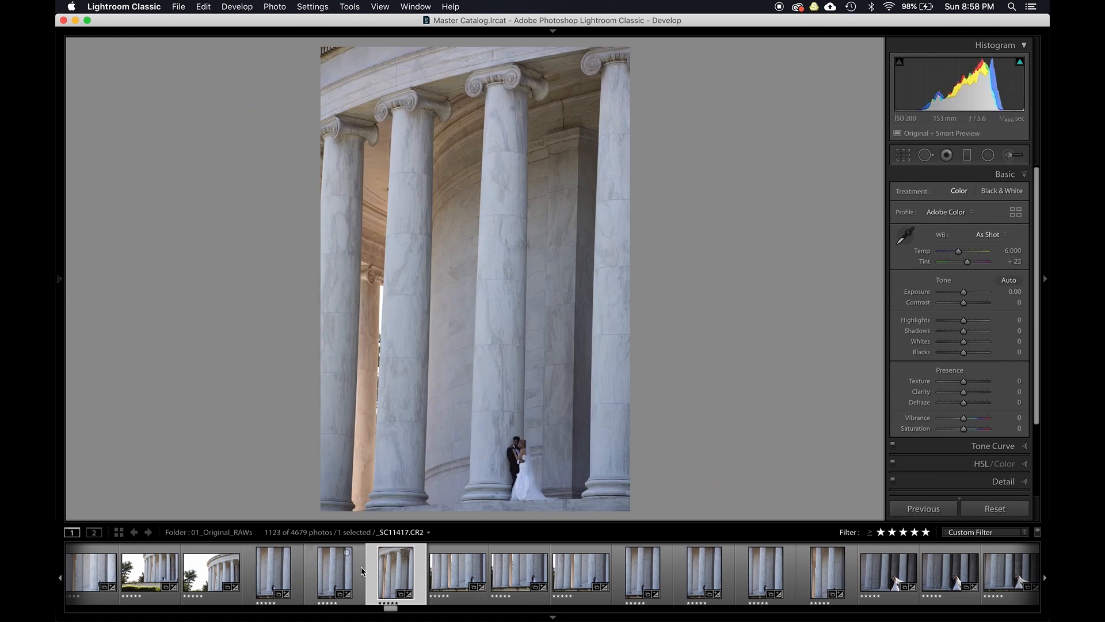
key("y")
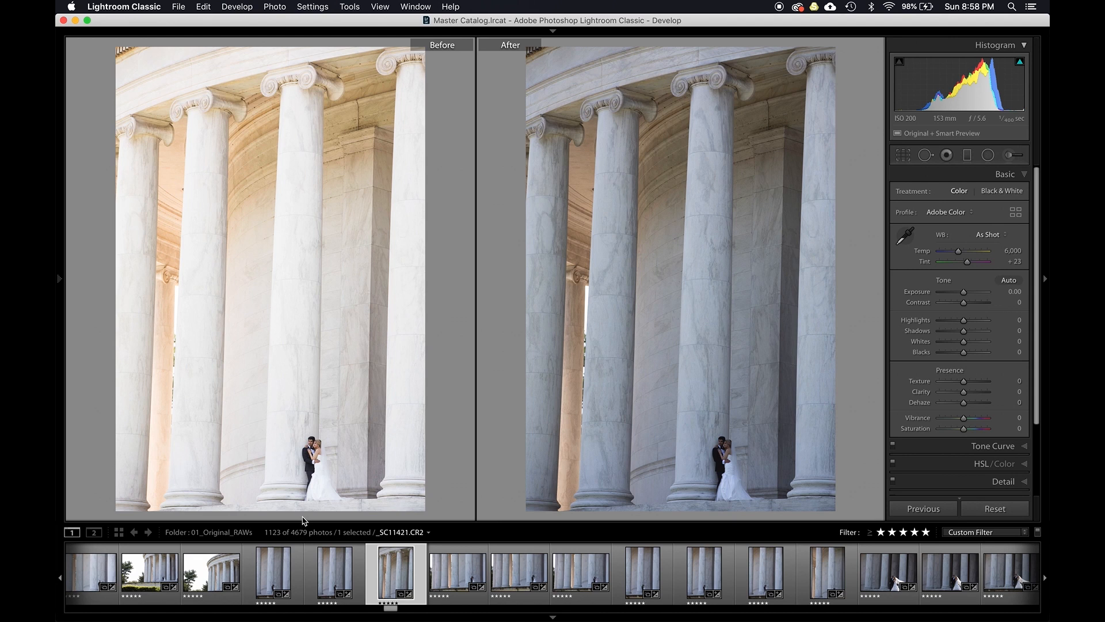
key("t")
left_click(270, 507)
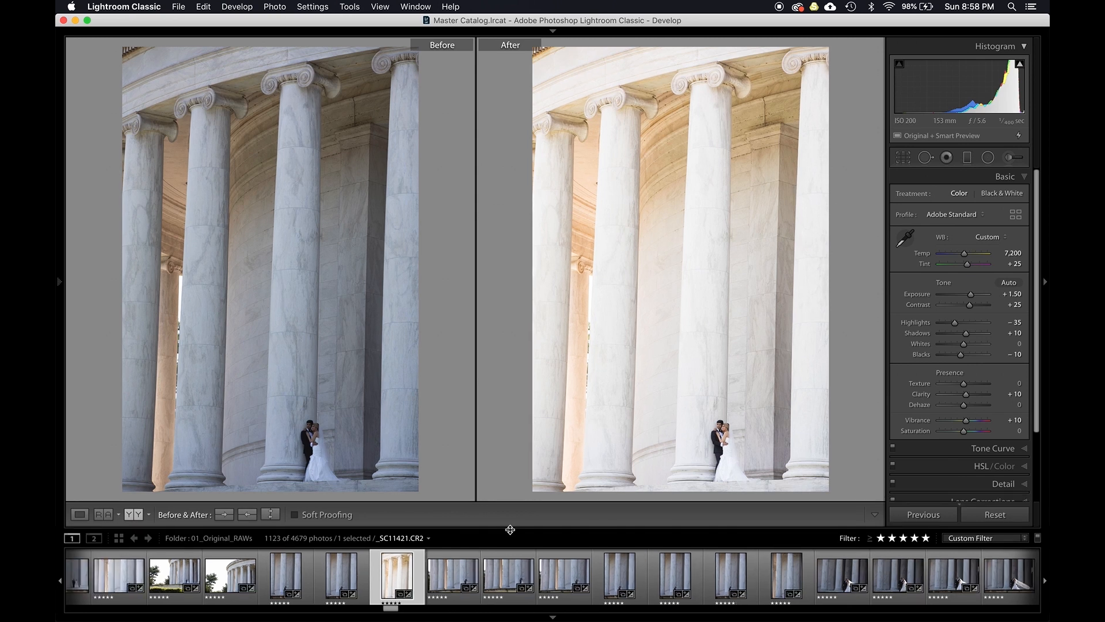
key("t")
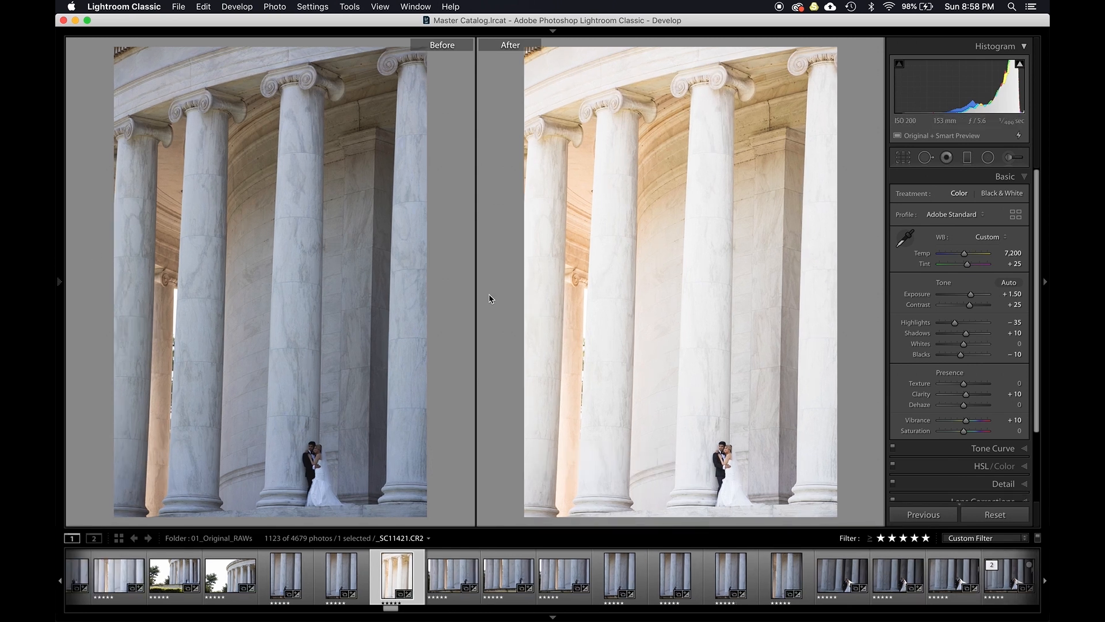
- Lower Exposure to +1.10 and Temp to 6,950
left_click_drag(988, 292, 984, 293)
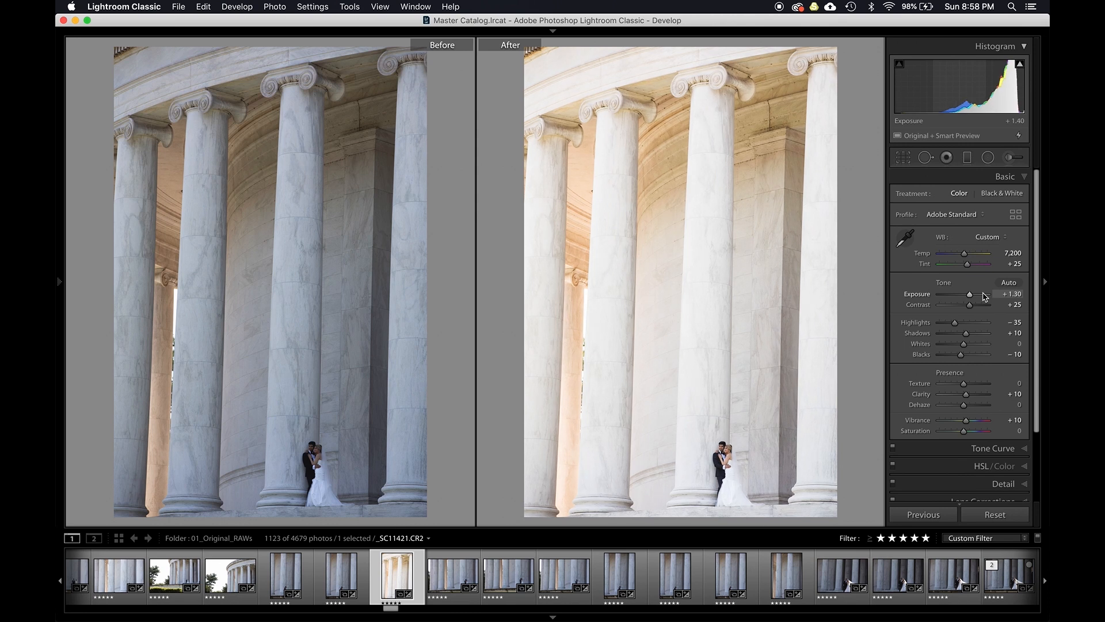
key("Down")
key("Up")
key("Down")
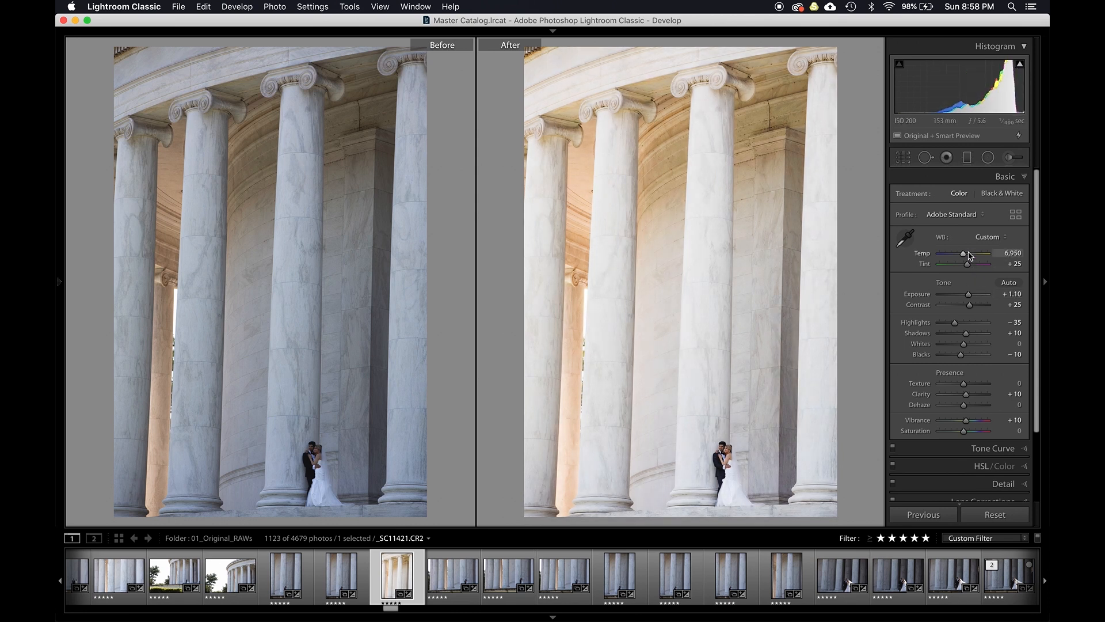
- Use the saturation targeted tool on the columns to set Orange to +24, Yellow +22, Blue -18 and Purple -1
key("super+alt+shift+s")
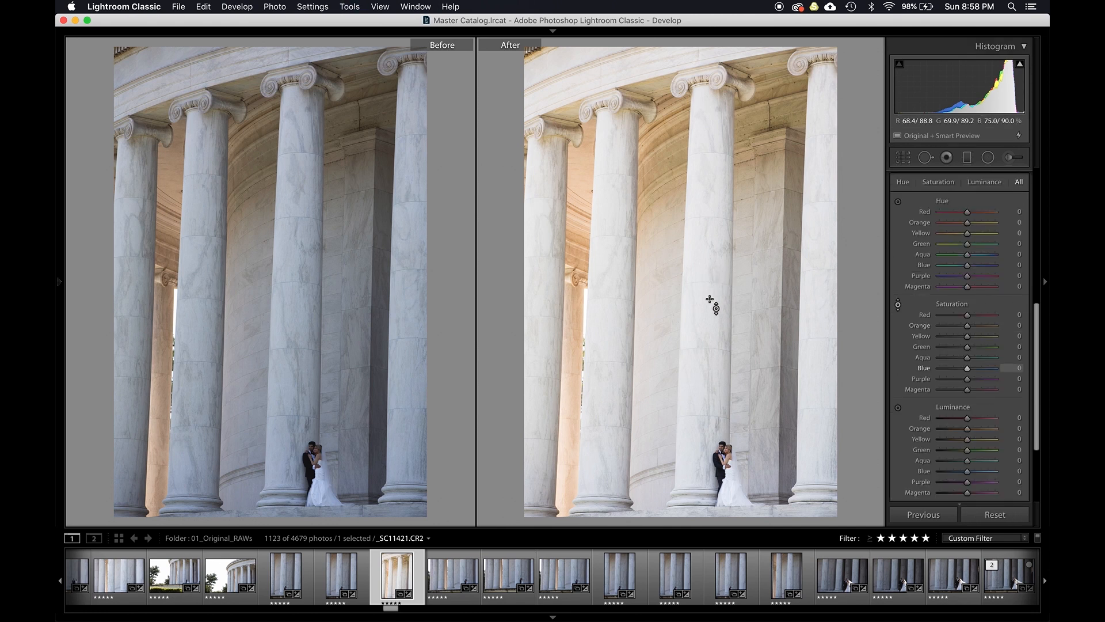
mouse_move(716, 319)
left_mouse_down()
mouse_move(716, 360)
mouse_move(711, 311)
left_mouse_up()
left_click_drag(573, 333, 573, 316)
left_click_drag(672, 348, 672, 359)
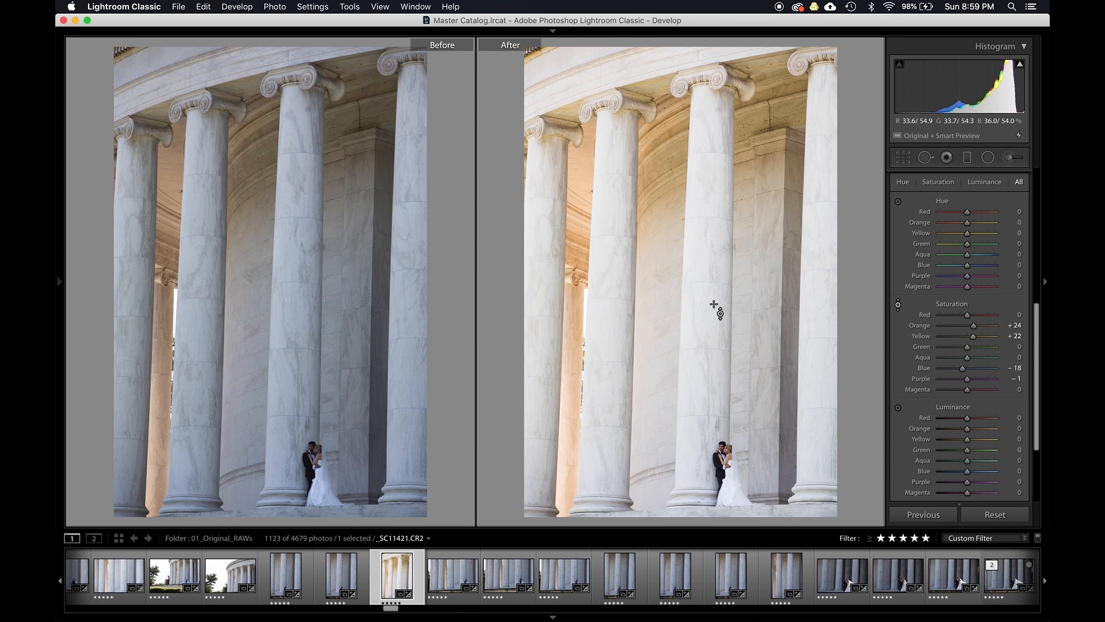
- Use the luminance targeted tool on the columns to raise Orange to +20 and Yellow to +17
key("alt+shift+super+l")
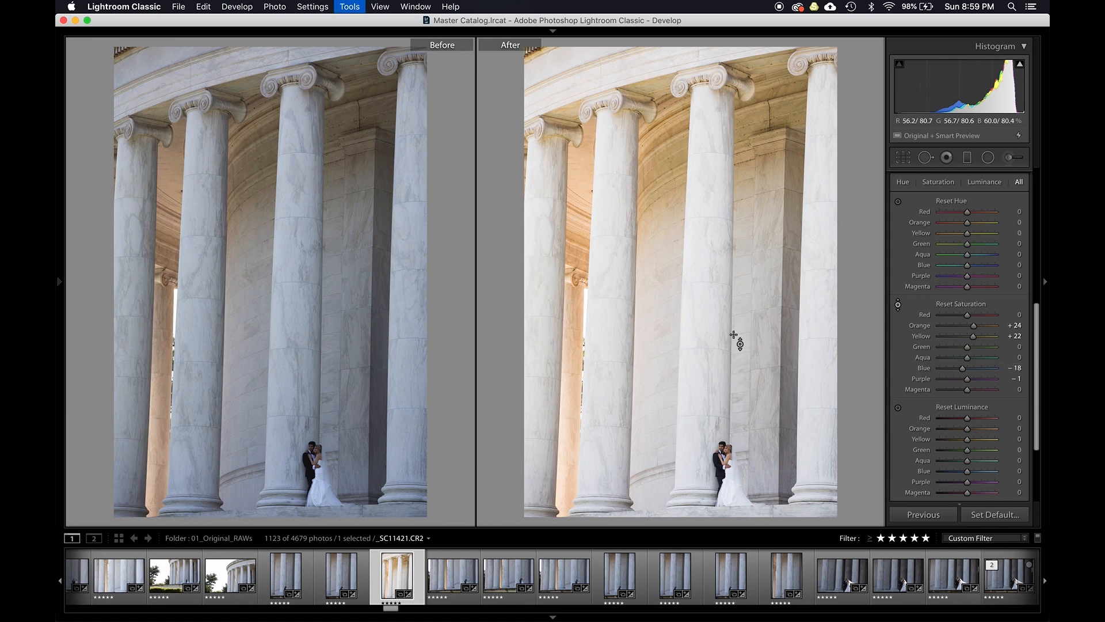
mouse_move(581, 315)
left_mouse_down()
mouse_move(578, 334)
mouse_move(579, 271)
mouse_move(577, 330)
left_mouse_up()
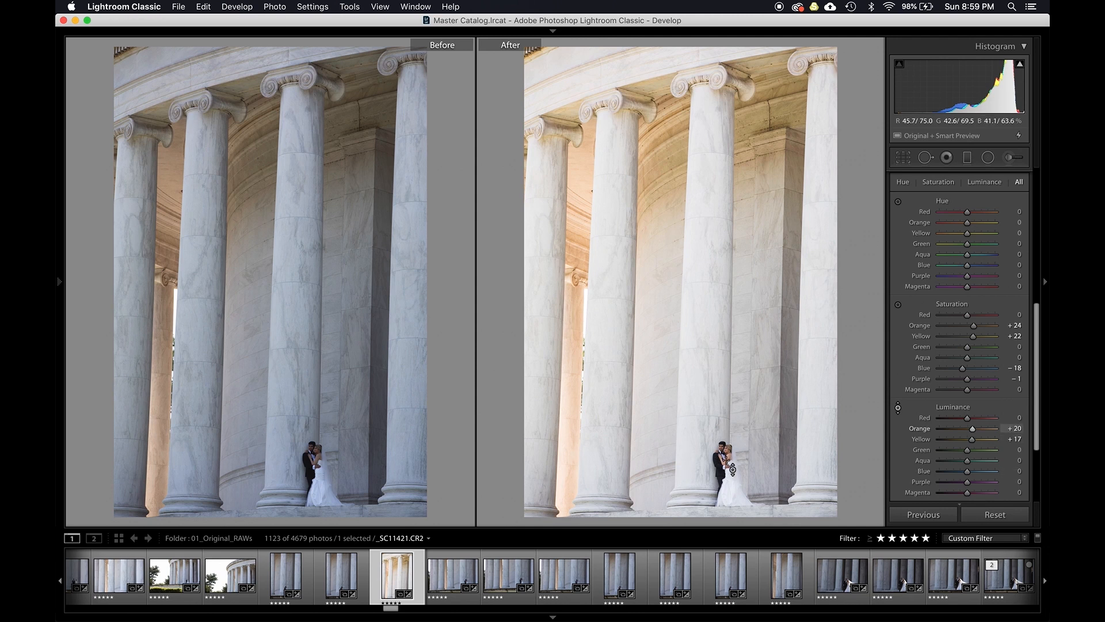
key("super+equal")
key("super+equal")
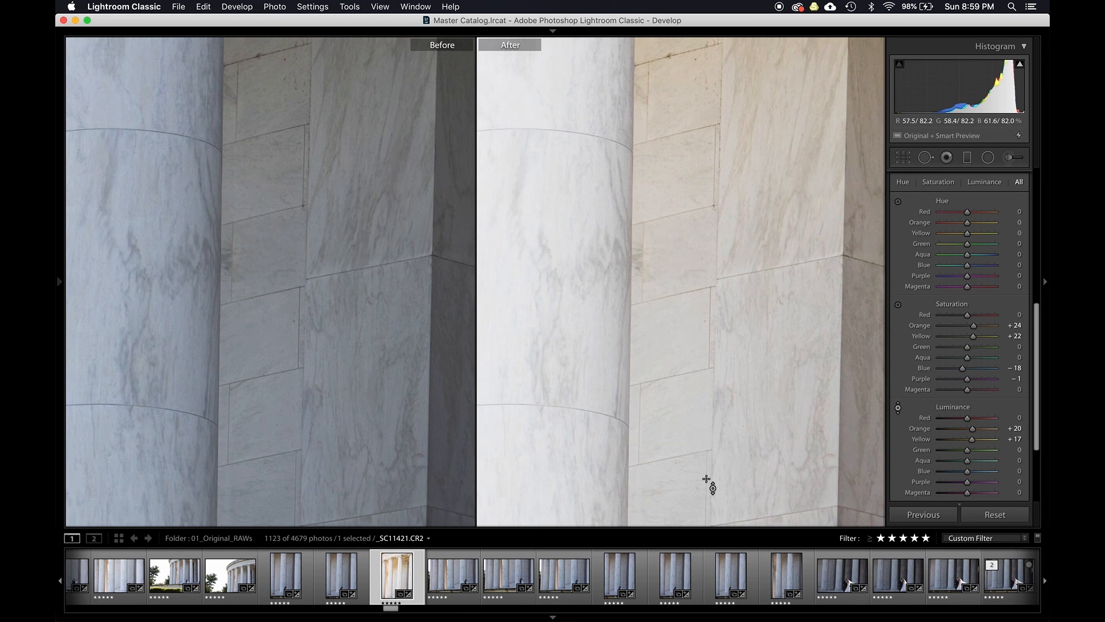
- Pan around the zoomed columns photo and zoom out to compare the before and after views
left_click_drag(712, 459, 626, 109)
left_click_drag(621, 323, 595, 205)
left_click_drag(592, 291, 689, 108)
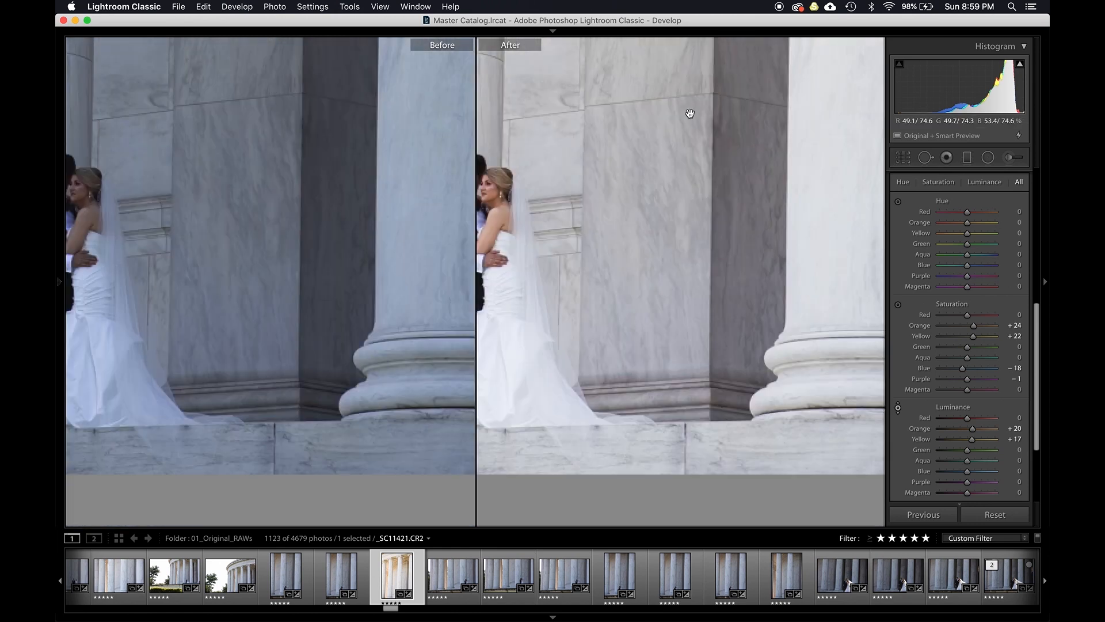
left_click(686, 294)
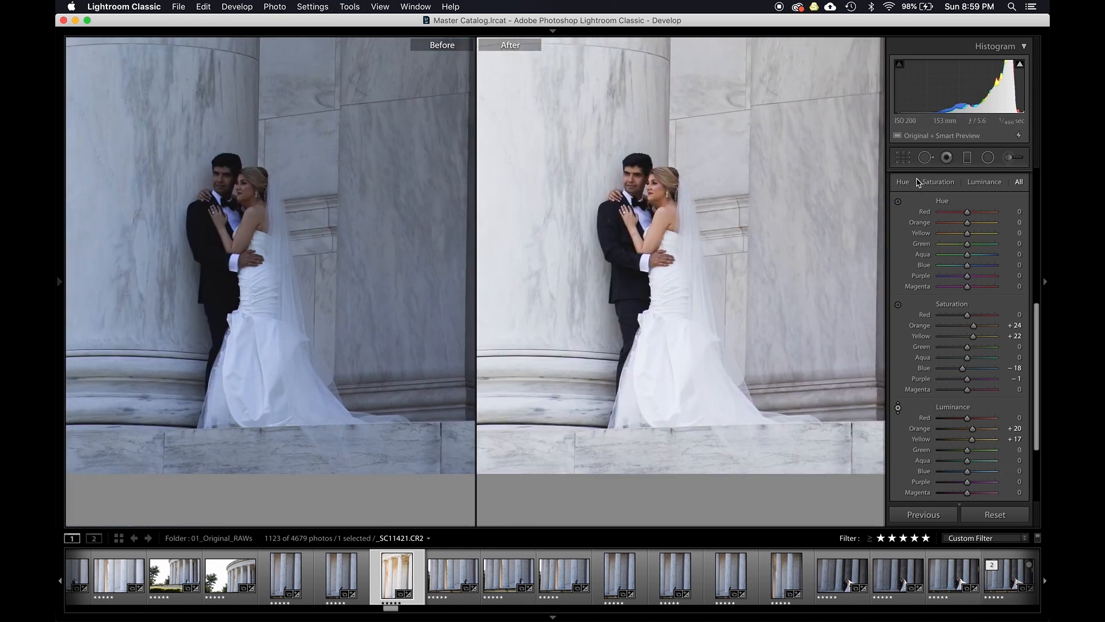
scroll(900, 219, "up", 2)
left_click(893, 189)
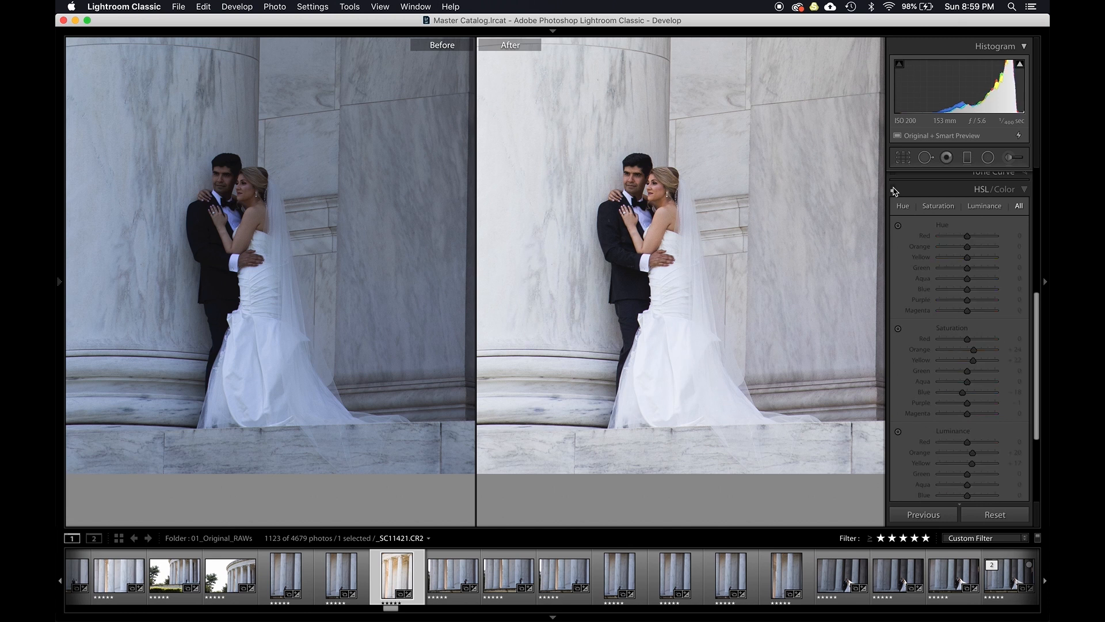
left_click(893, 189)
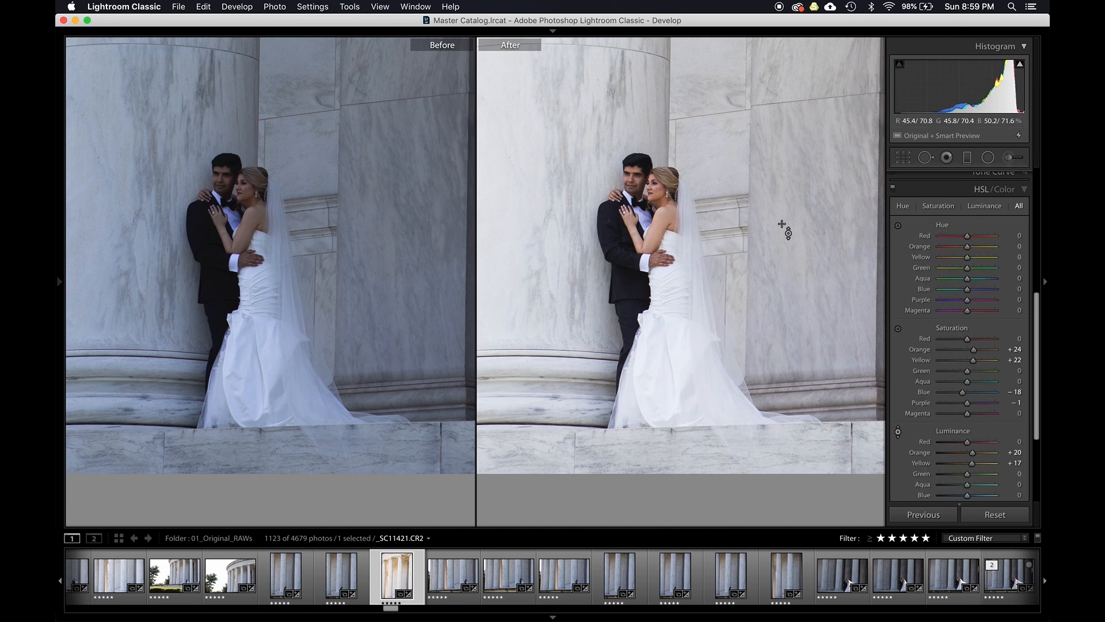
key("super+minus")
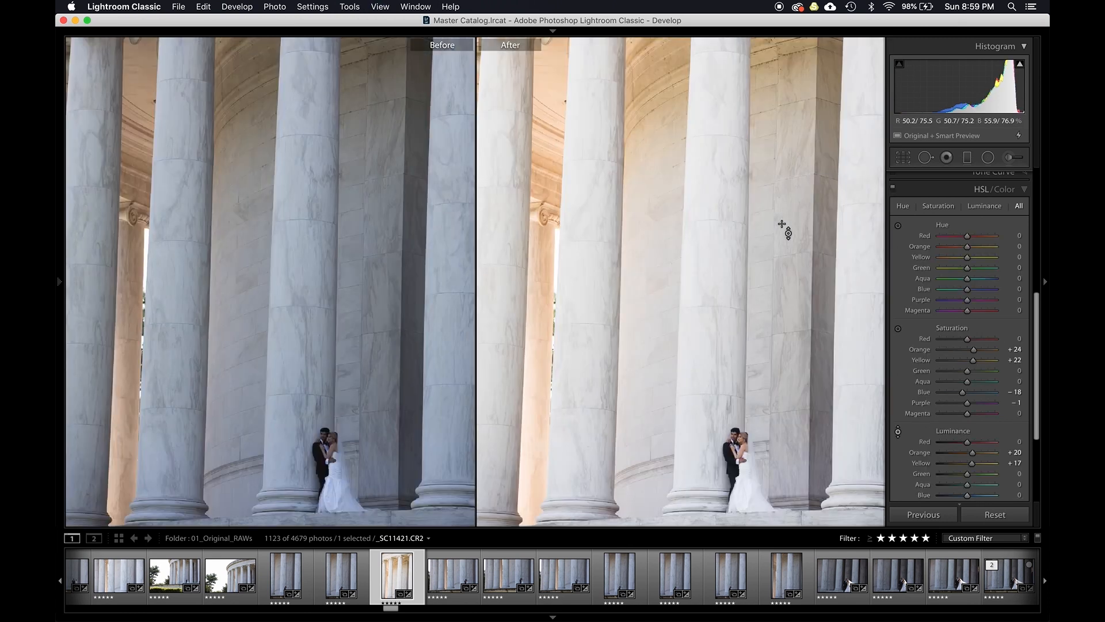
key("super+minus")
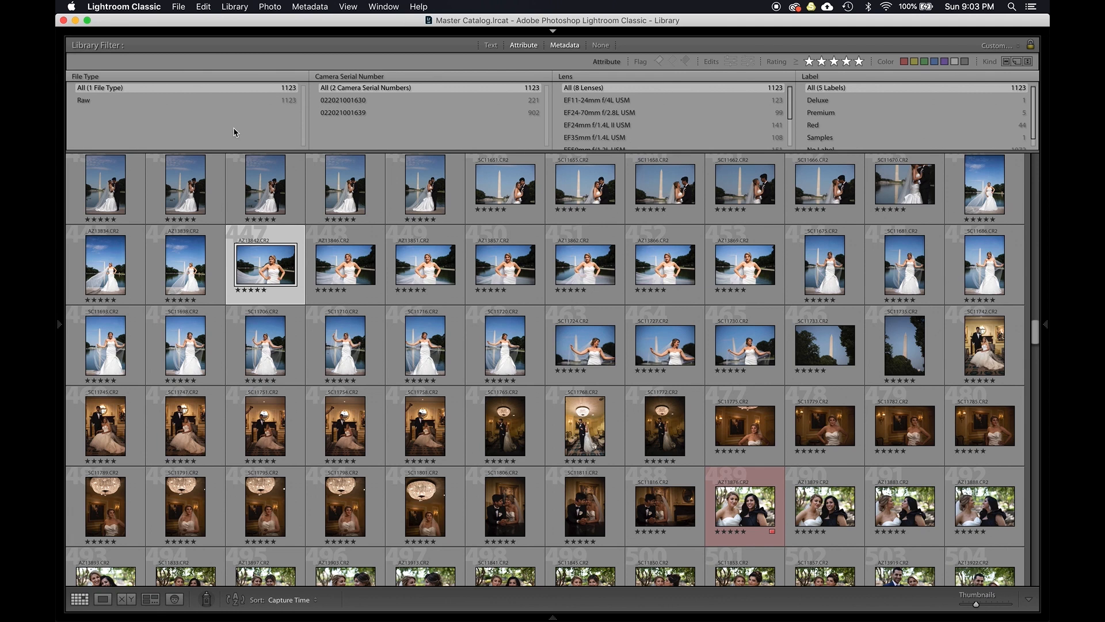
- Open the bride portrait by the Washington Monument in a before/after view and apply the DVLOP V2 profile
double_click(251, 271)
key("d")
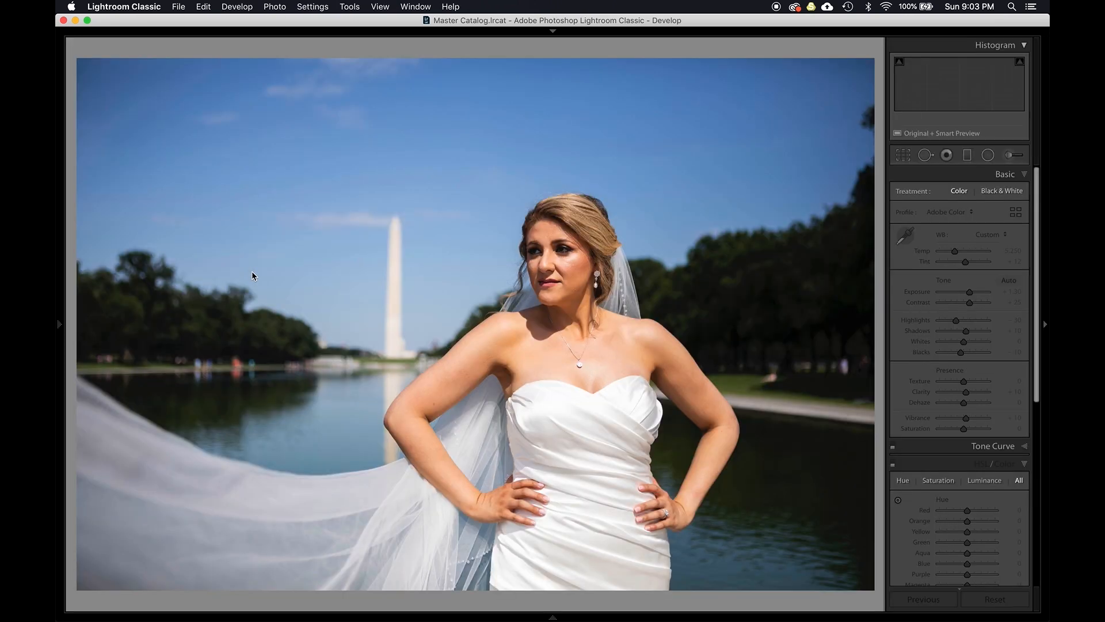
key("y")
left_click(940, 216)
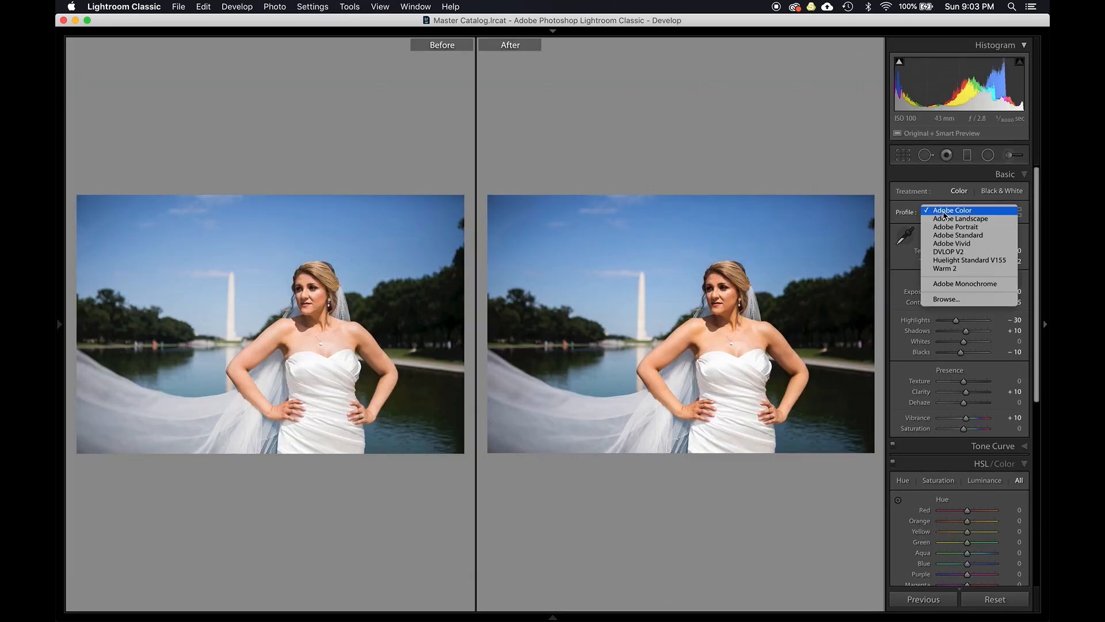
left_click(954, 253)
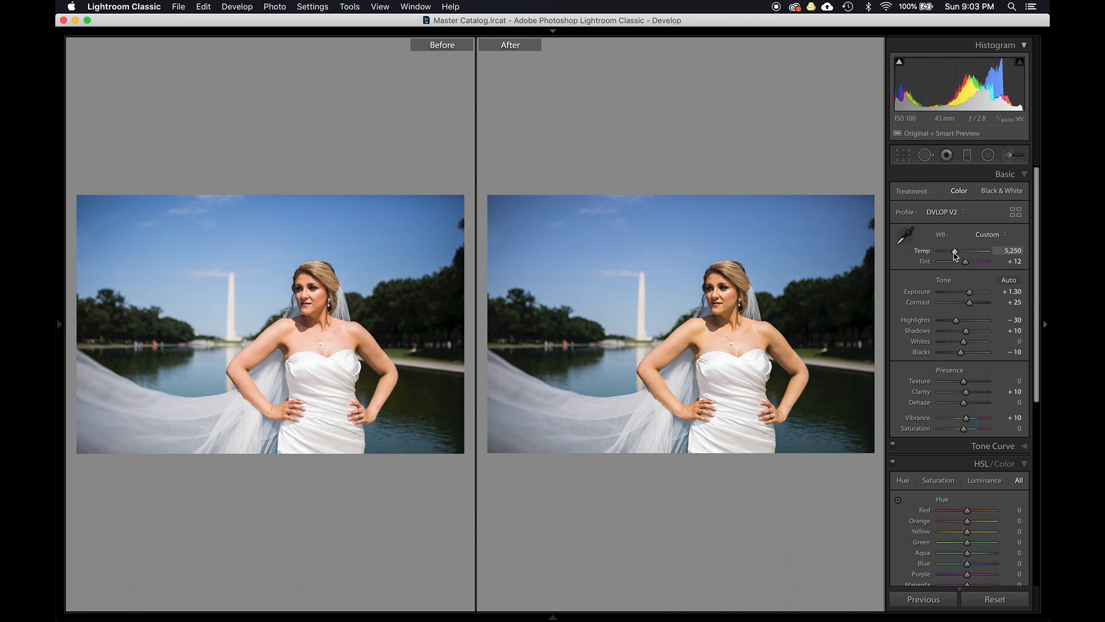
- Try the Huelight Standard V155 profile on the bride portrait and return to DVLOP V2
left_click(951, 215)
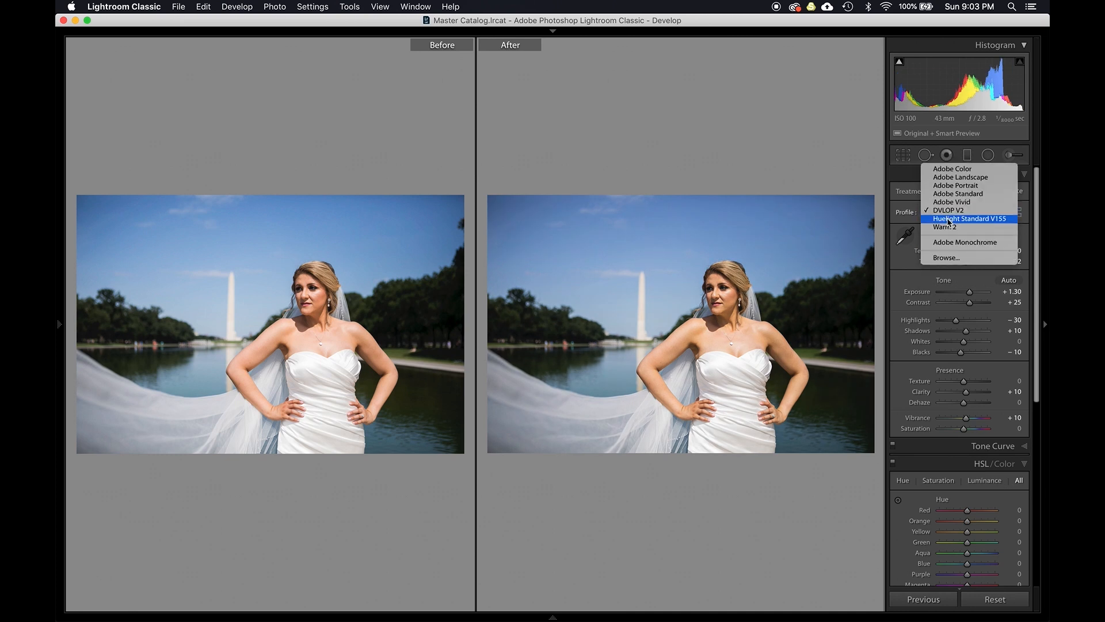
left_click(949, 218)
left_click(950, 217)
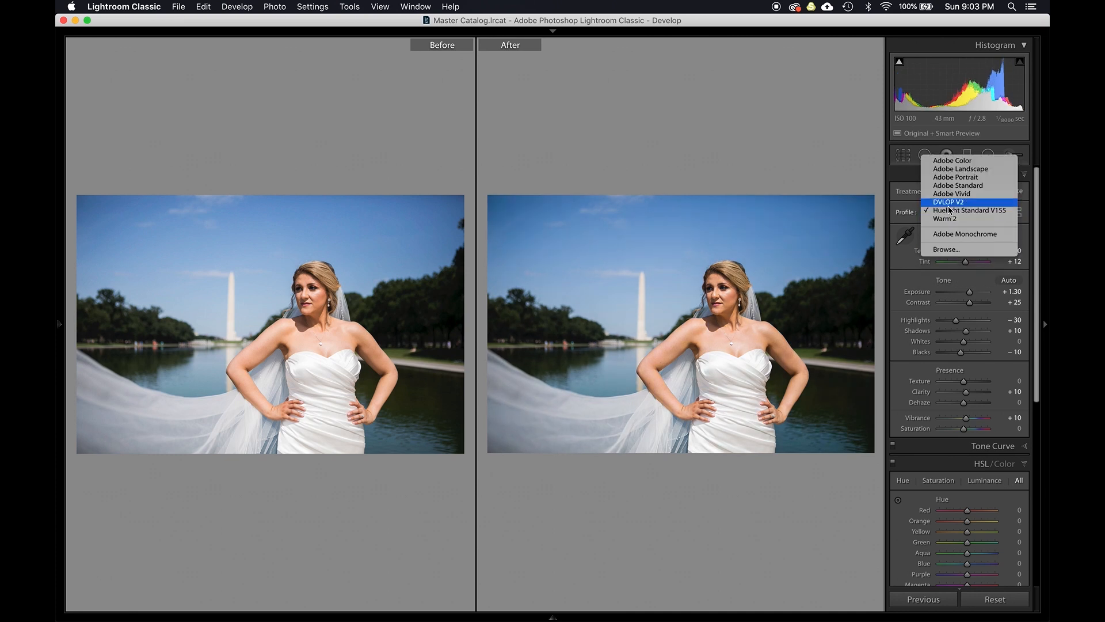
left_click(948, 202)
left_click(940, 217)
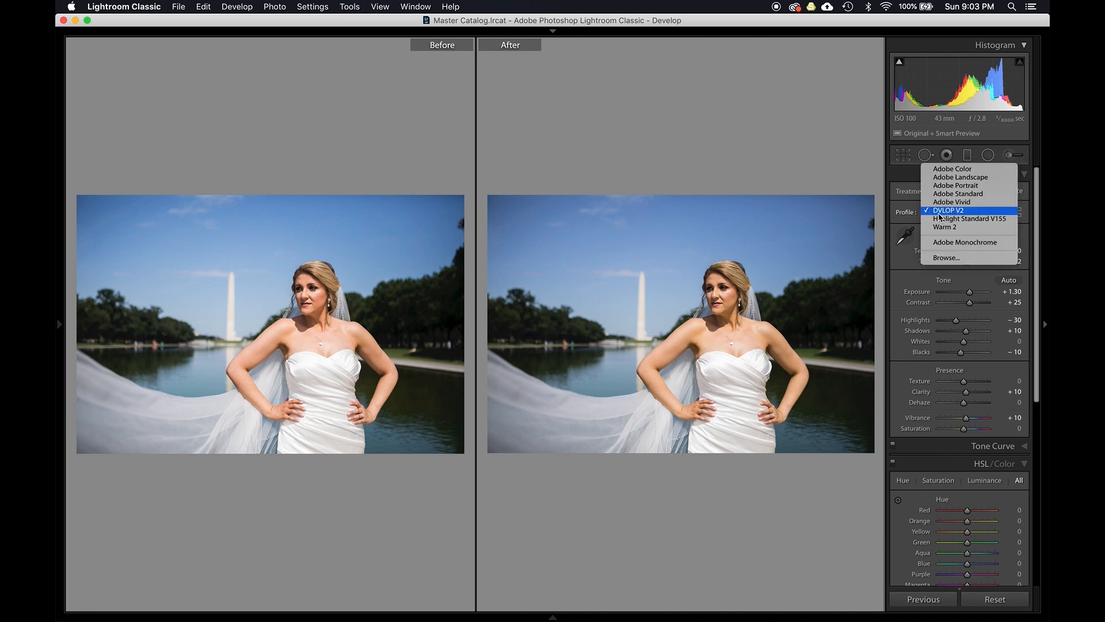
left_click(770, 151)
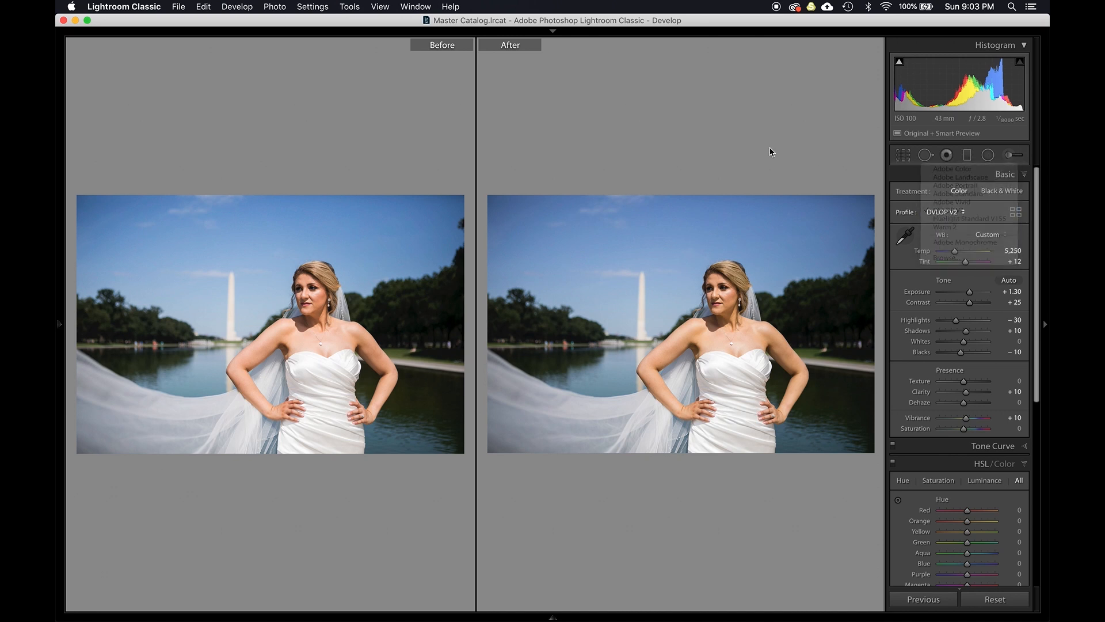
key("g")
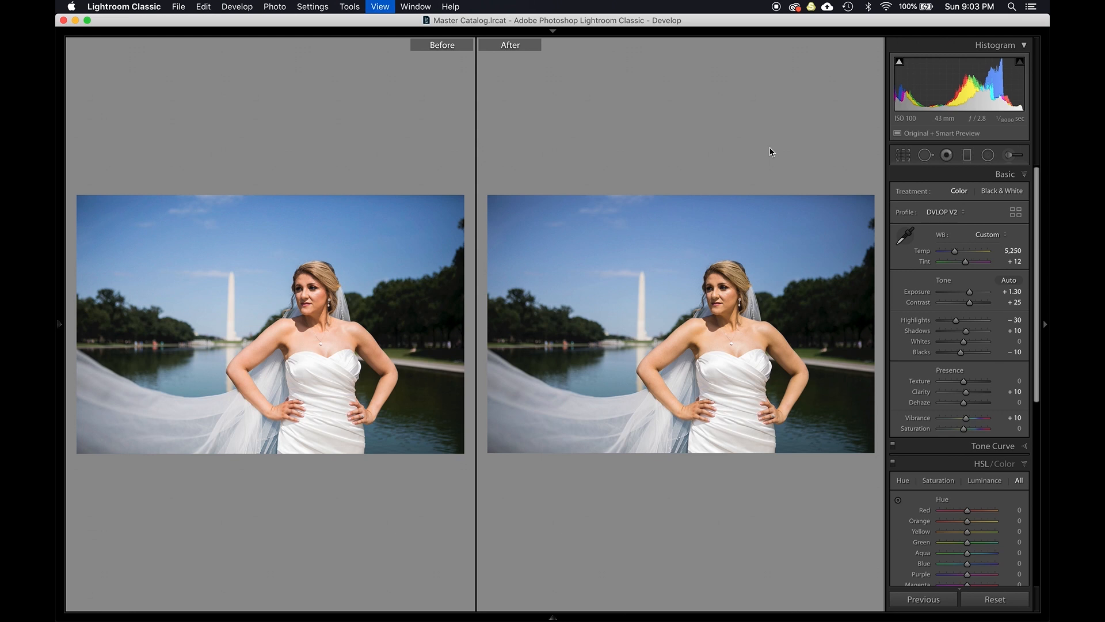